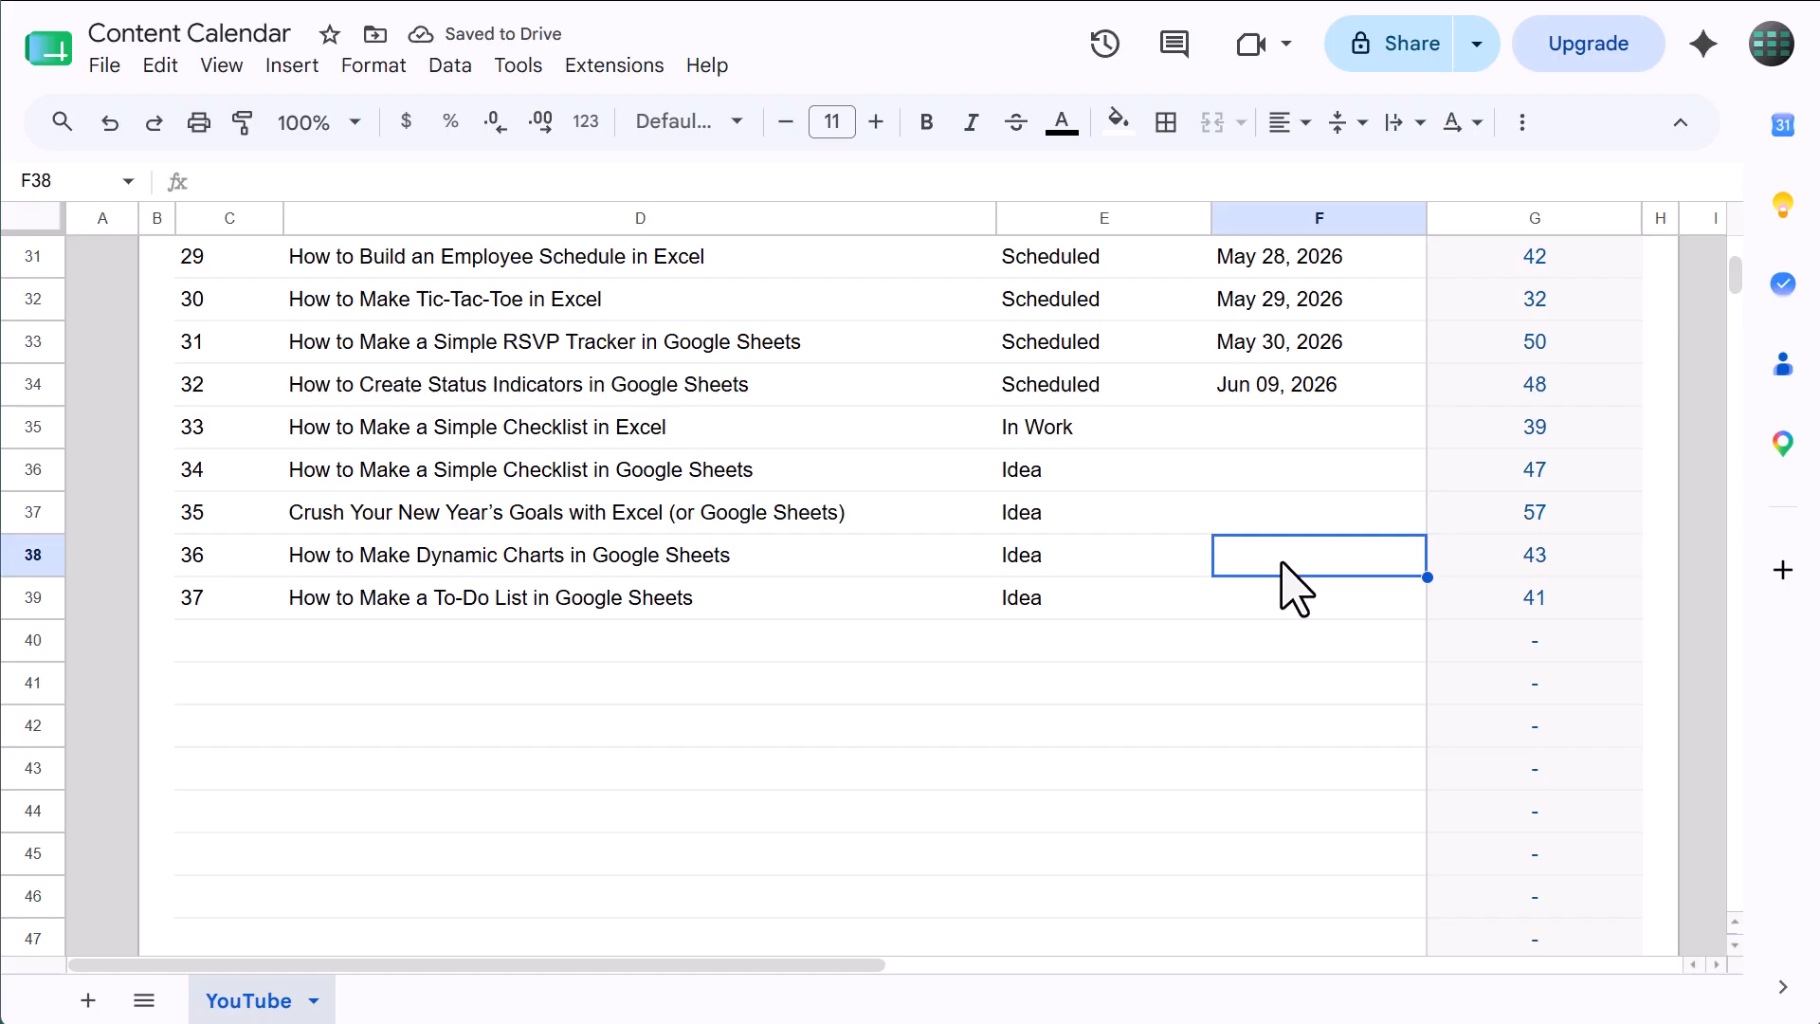
pyautogui.hscroll(5, 1295, 590)
pyautogui.scroll(10, 1295, 589)
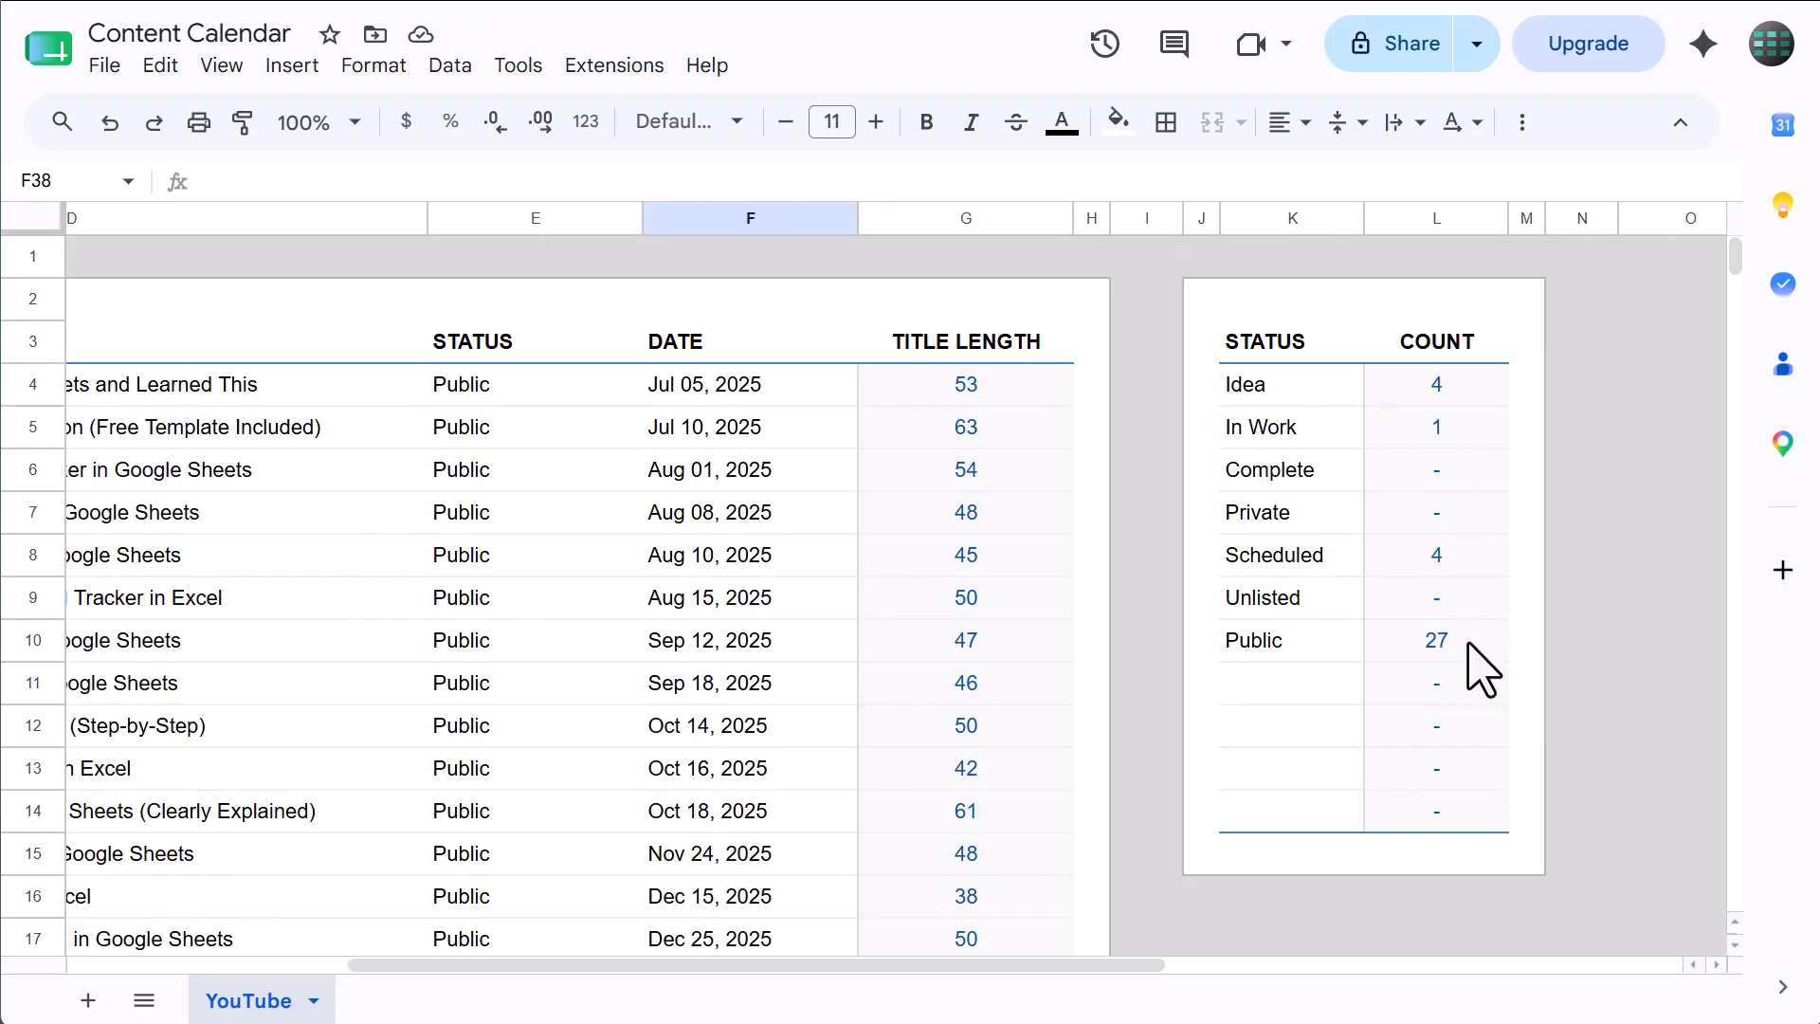
pyautogui.hscroll(-5, 1480, 668)
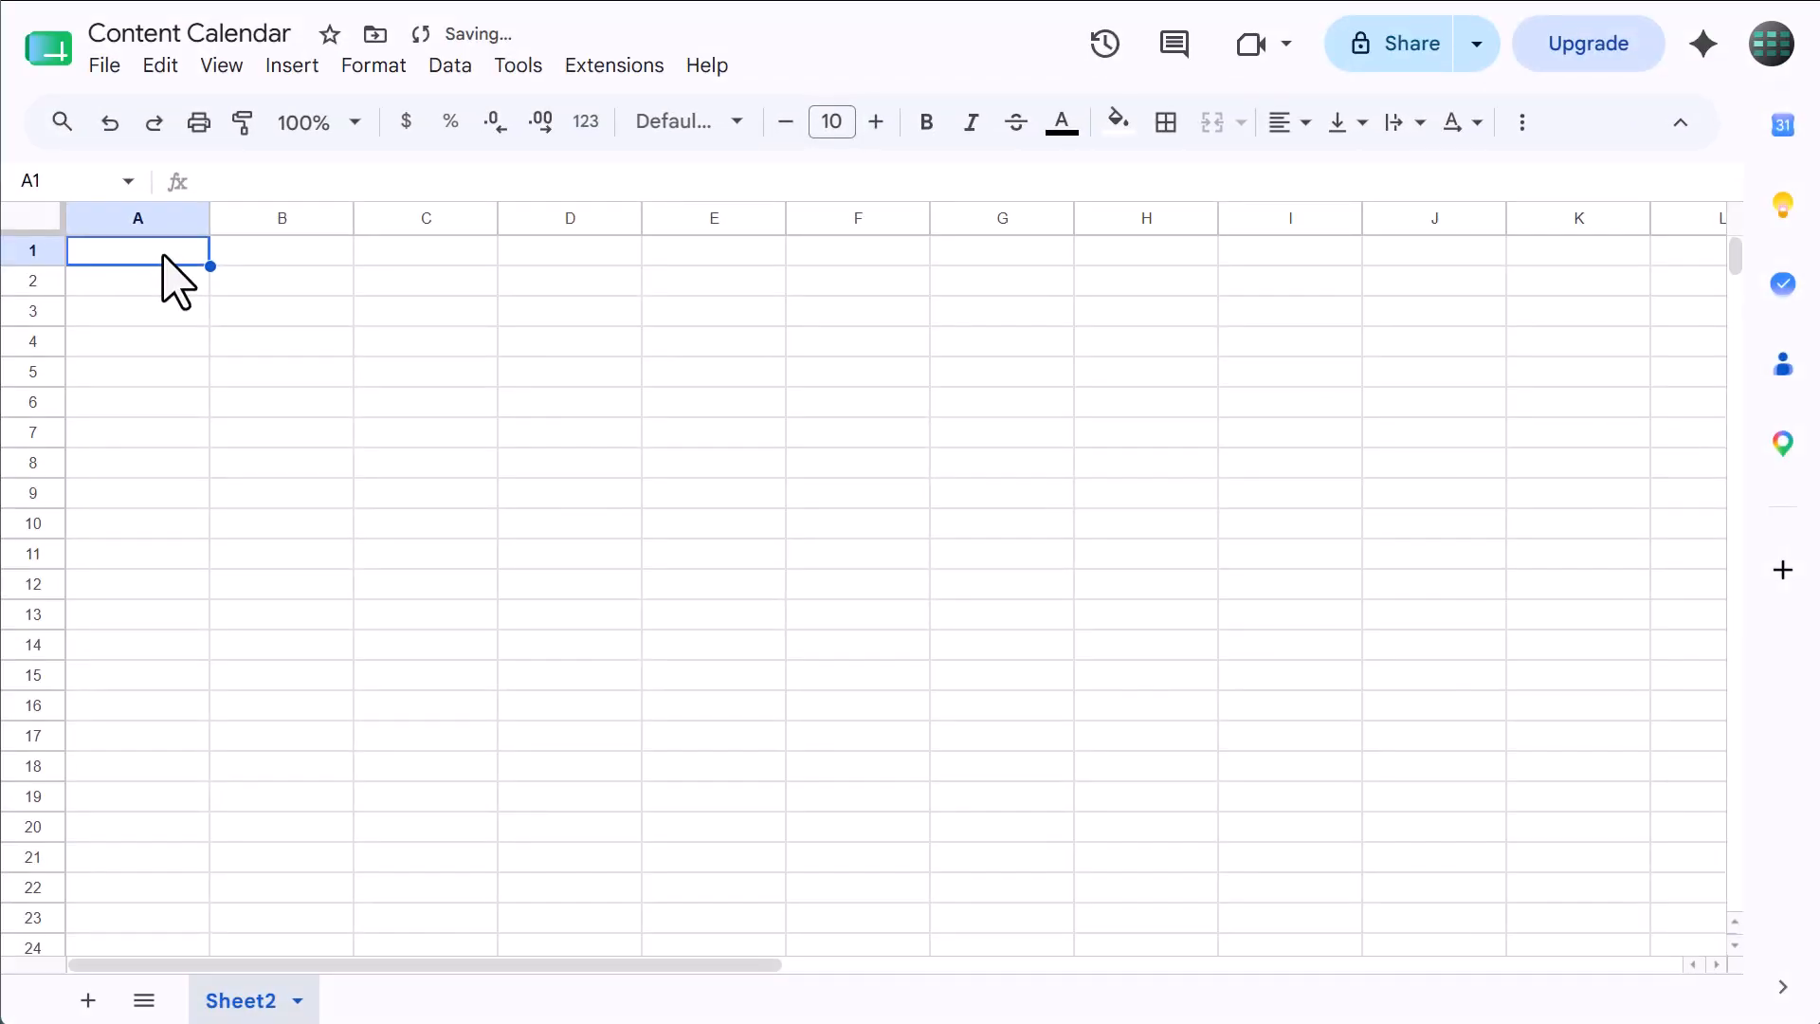
# - Set the height of rows 1 to 1000 on the blank sheet to 30 pixels
pyautogui.click(91, 181)
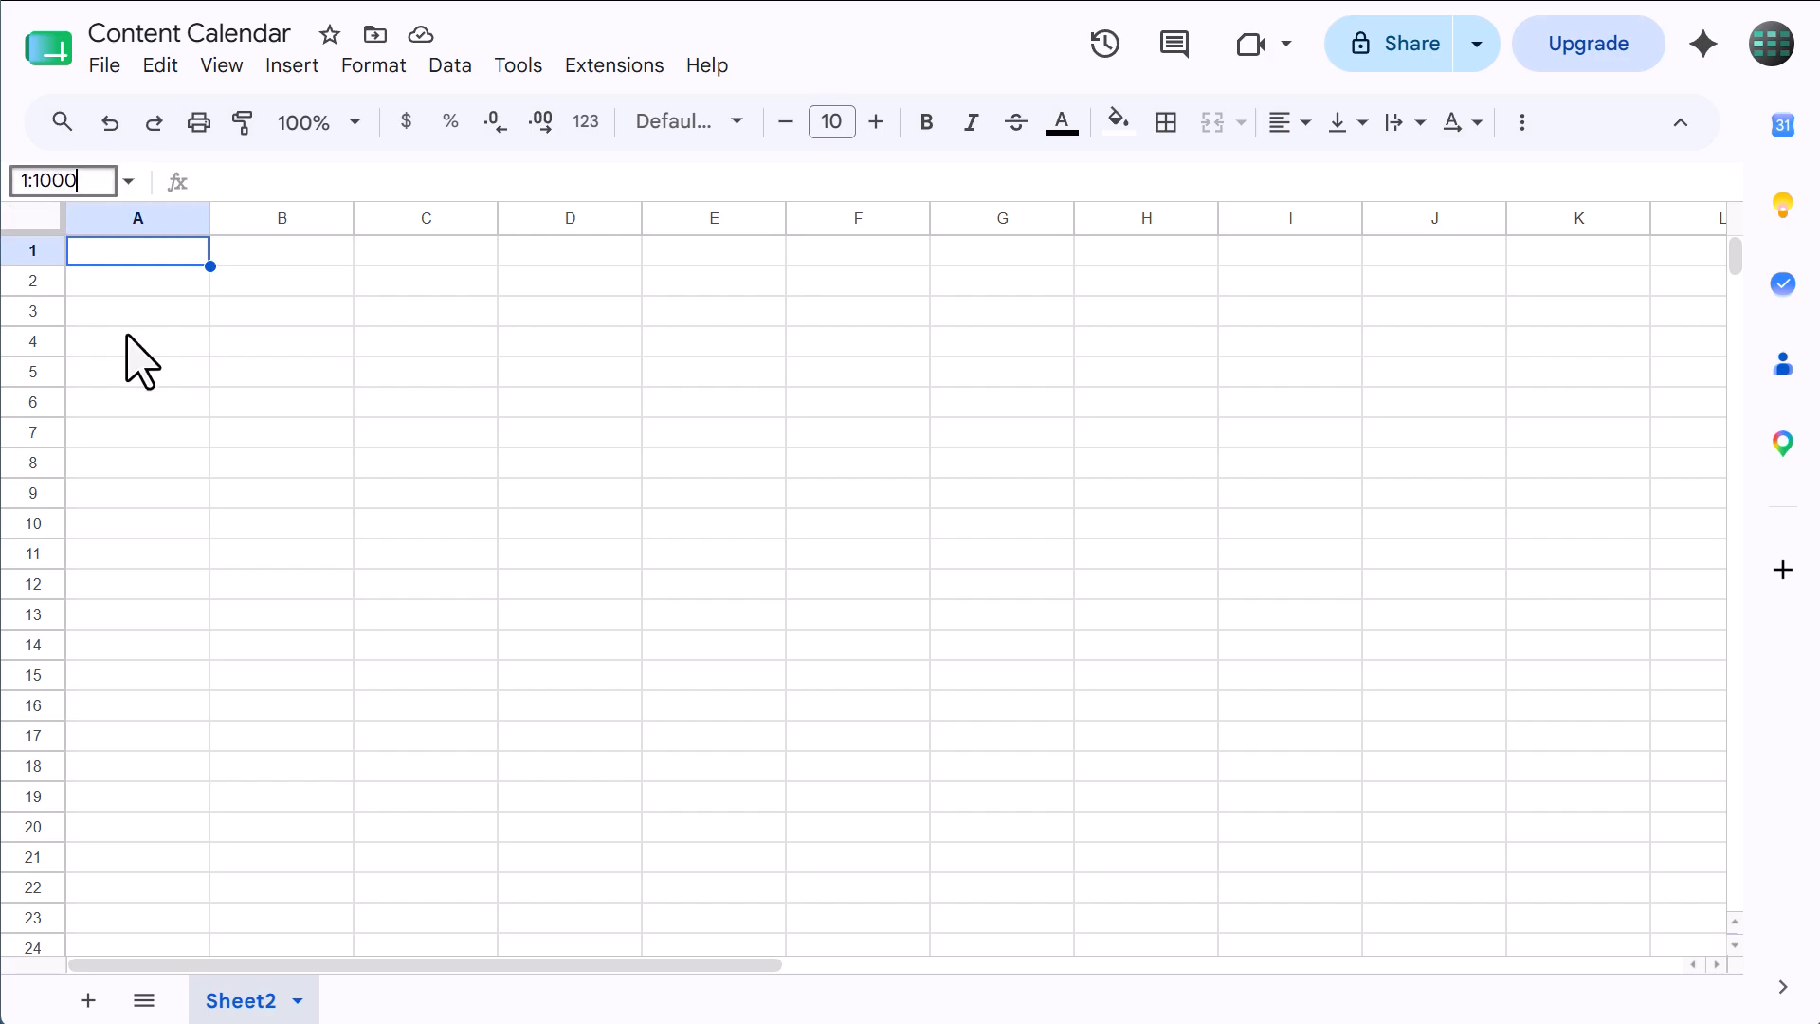
pyautogui.press('Return')
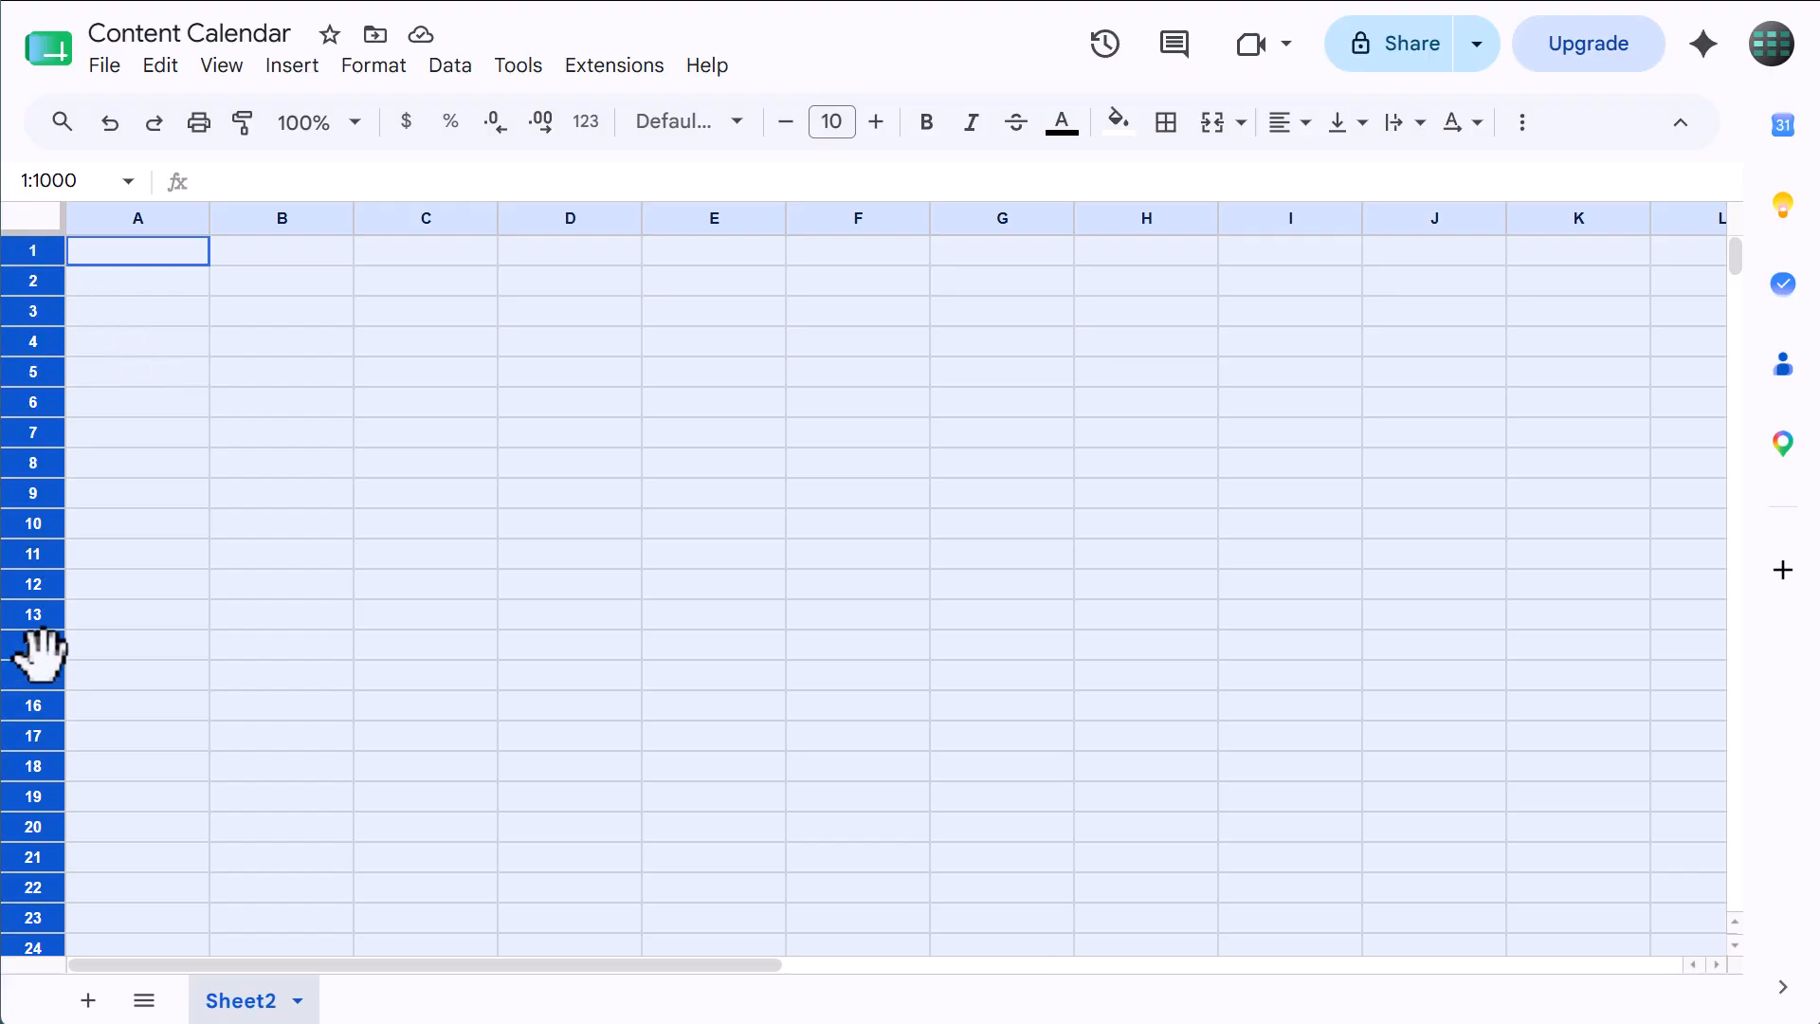
pyautogui.rightClick(36, 426)
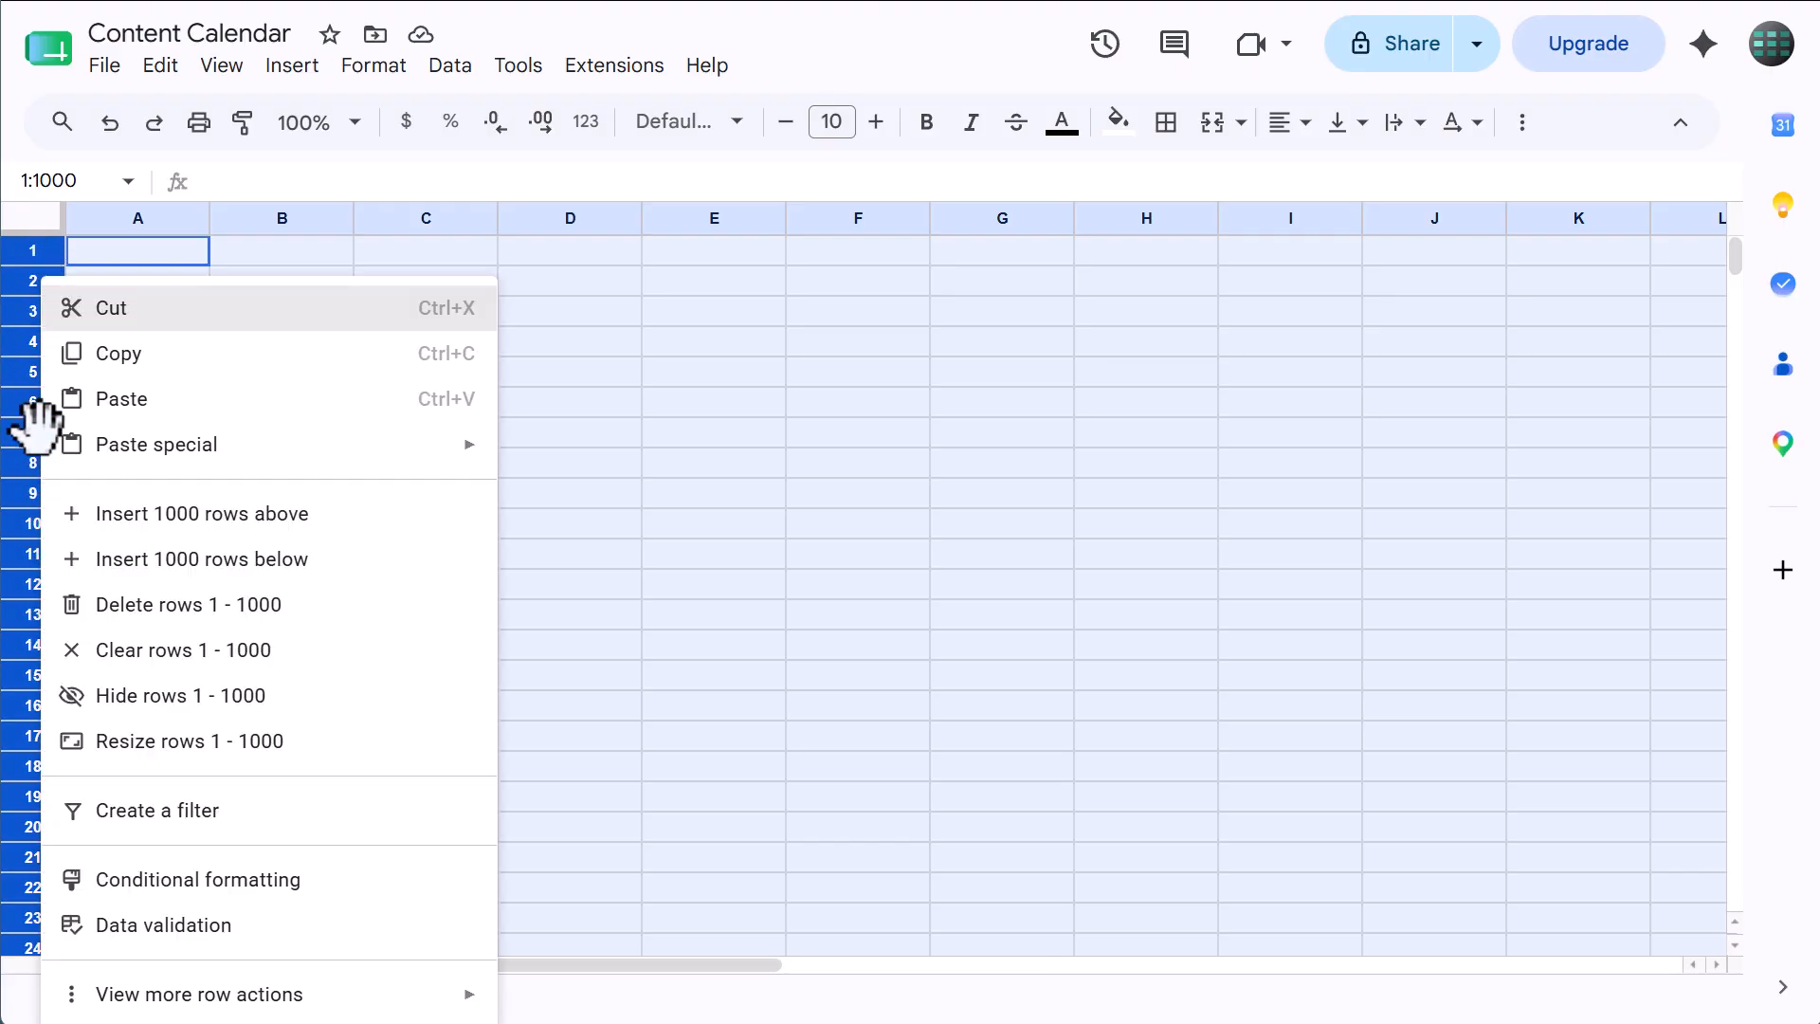
pyautogui.click(196, 748)
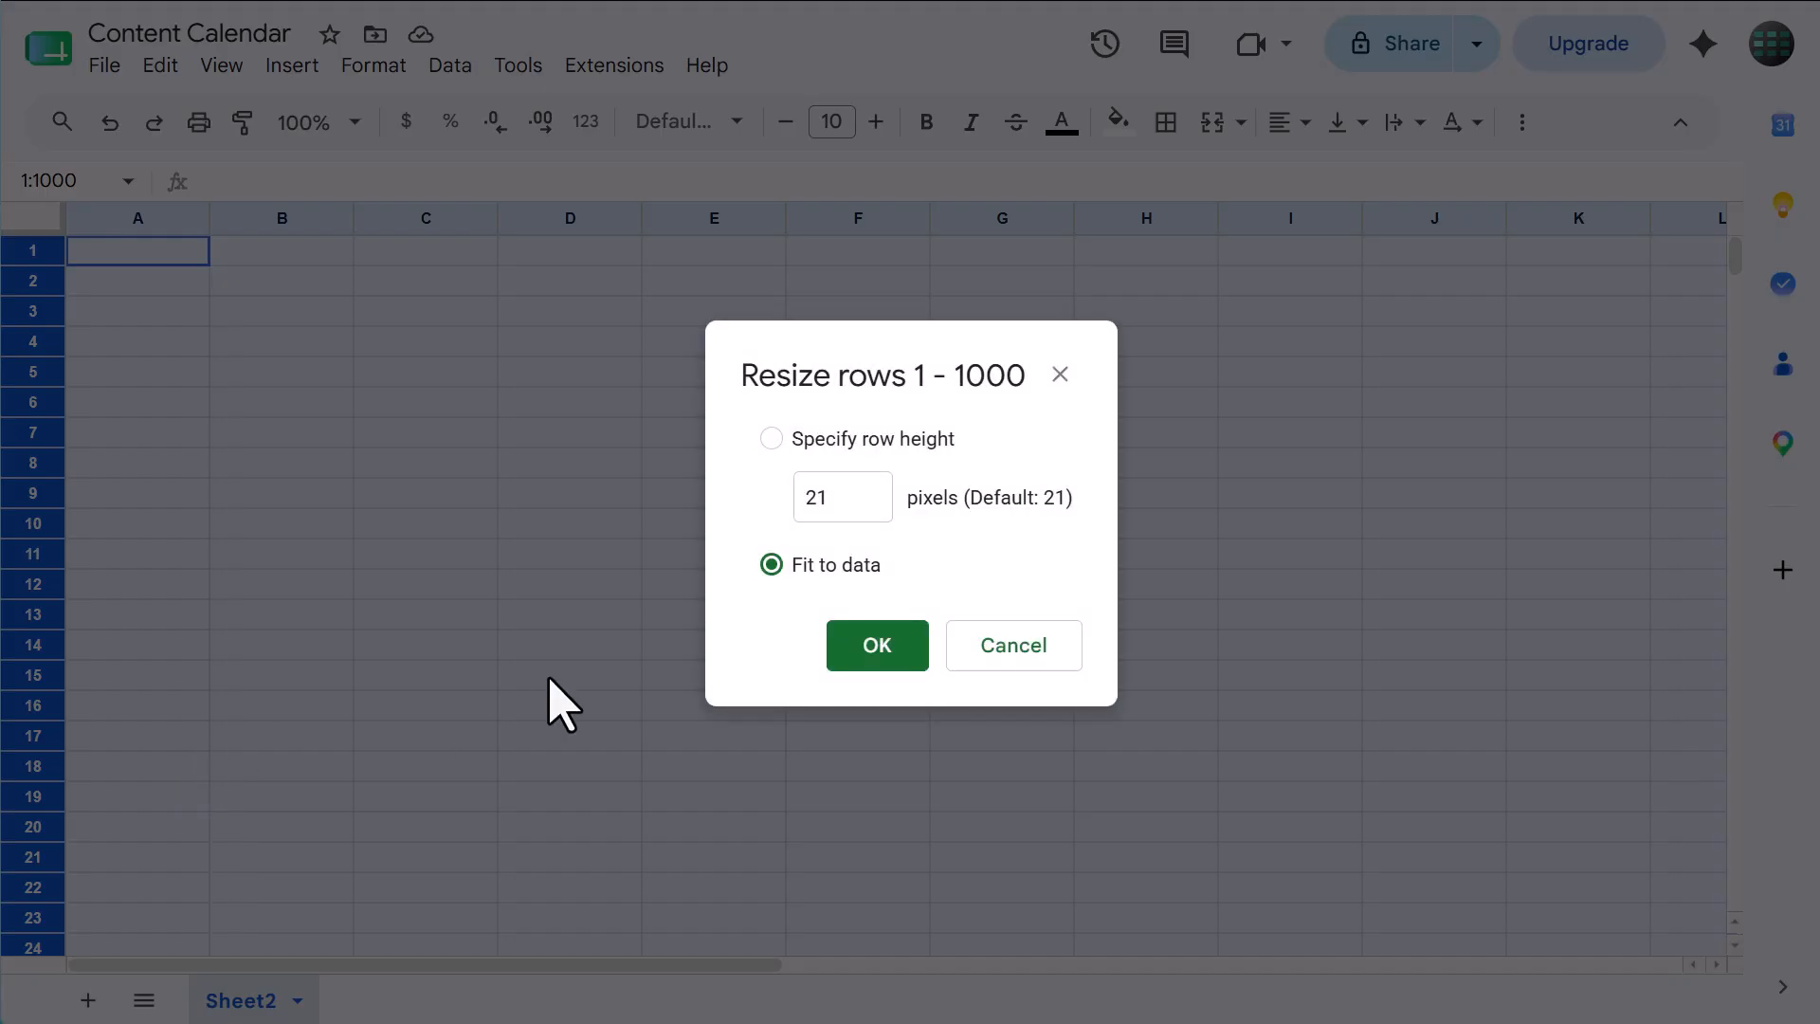
pyautogui.click(842, 512)
pyautogui.write('30')
pyautogui.click(772, 521)
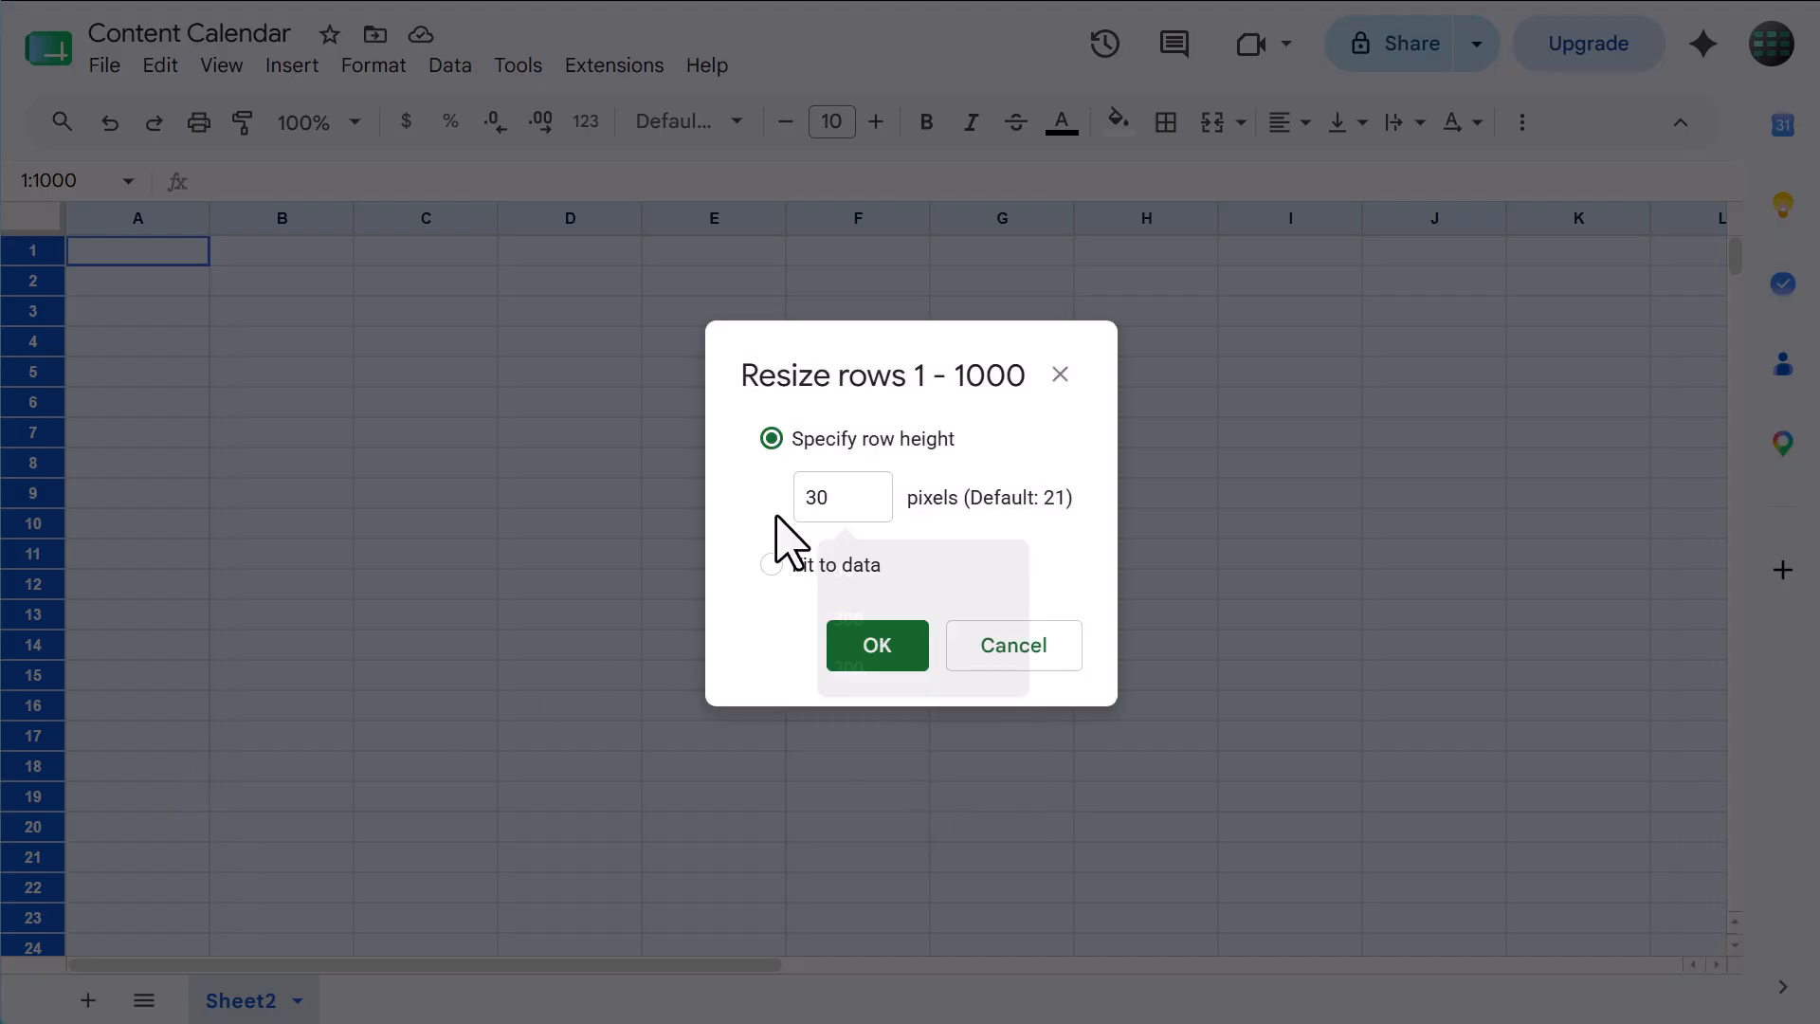
pyautogui.click(856, 646)
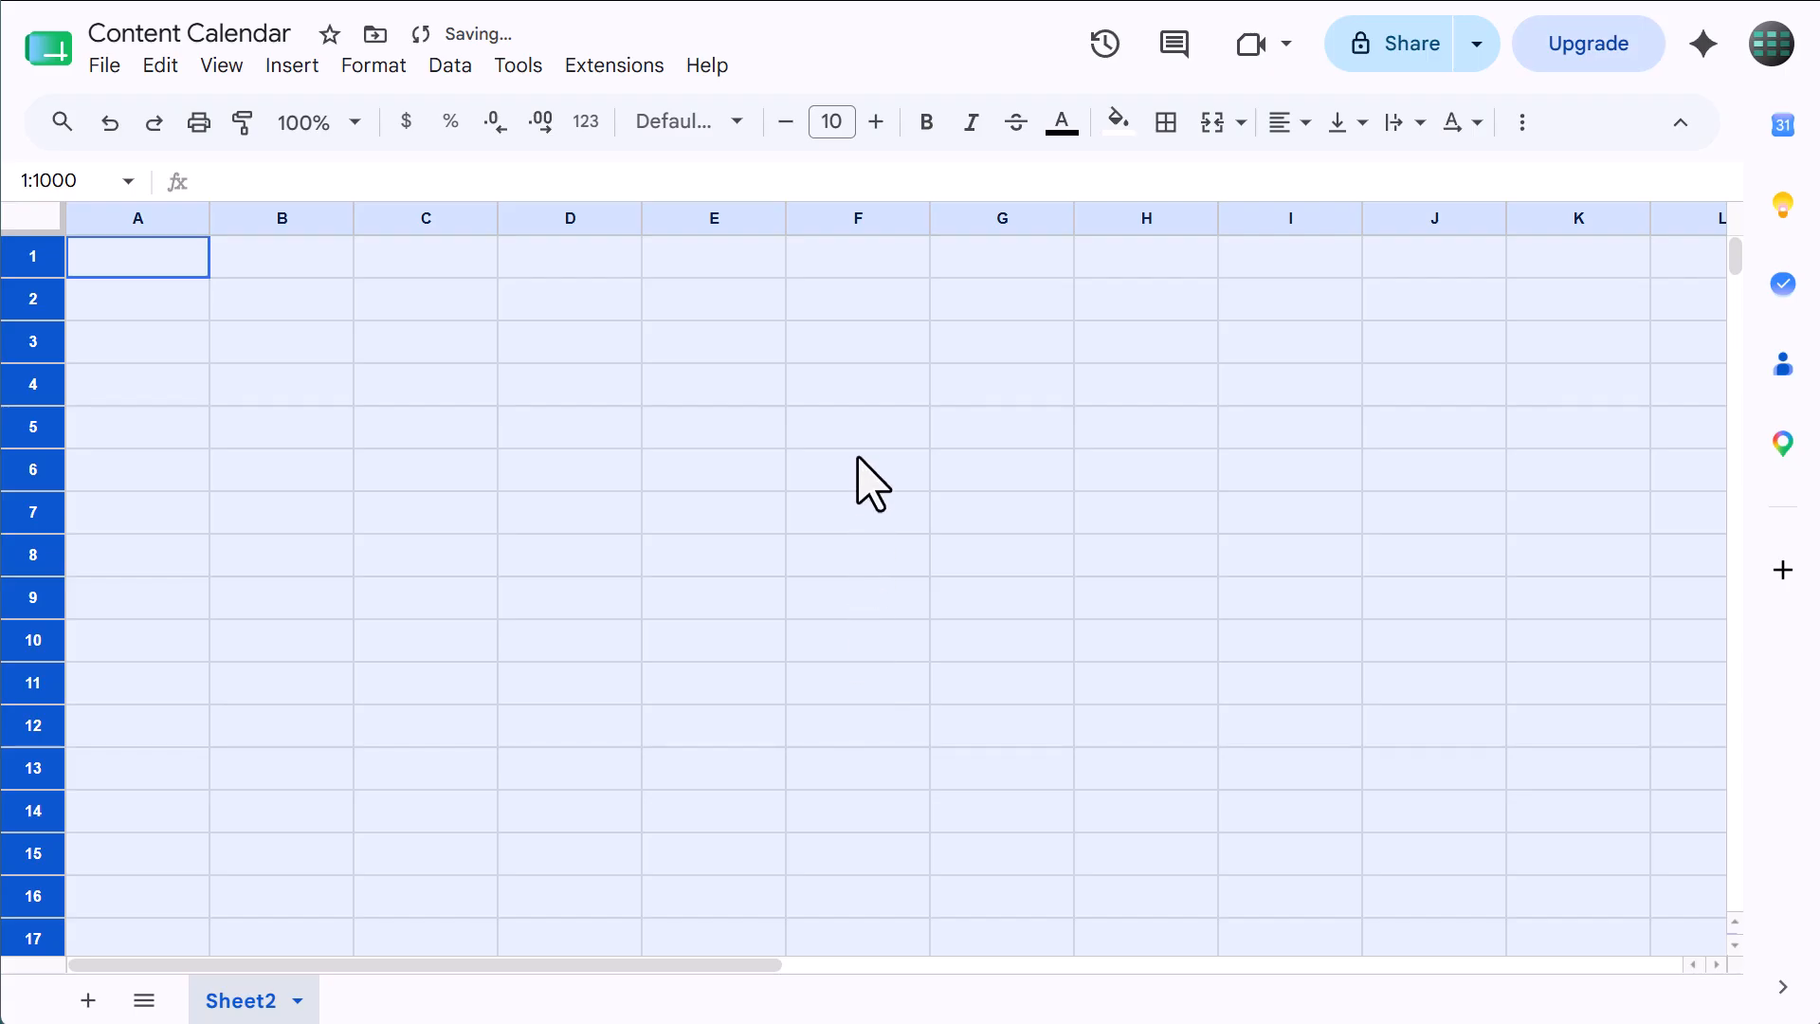
# - Format rows 1 to 1000 with font size 12, left horizontal alignment and middle vertical alignment
pyautogui.click(878, 122)
pyautogui.click(877, 122)
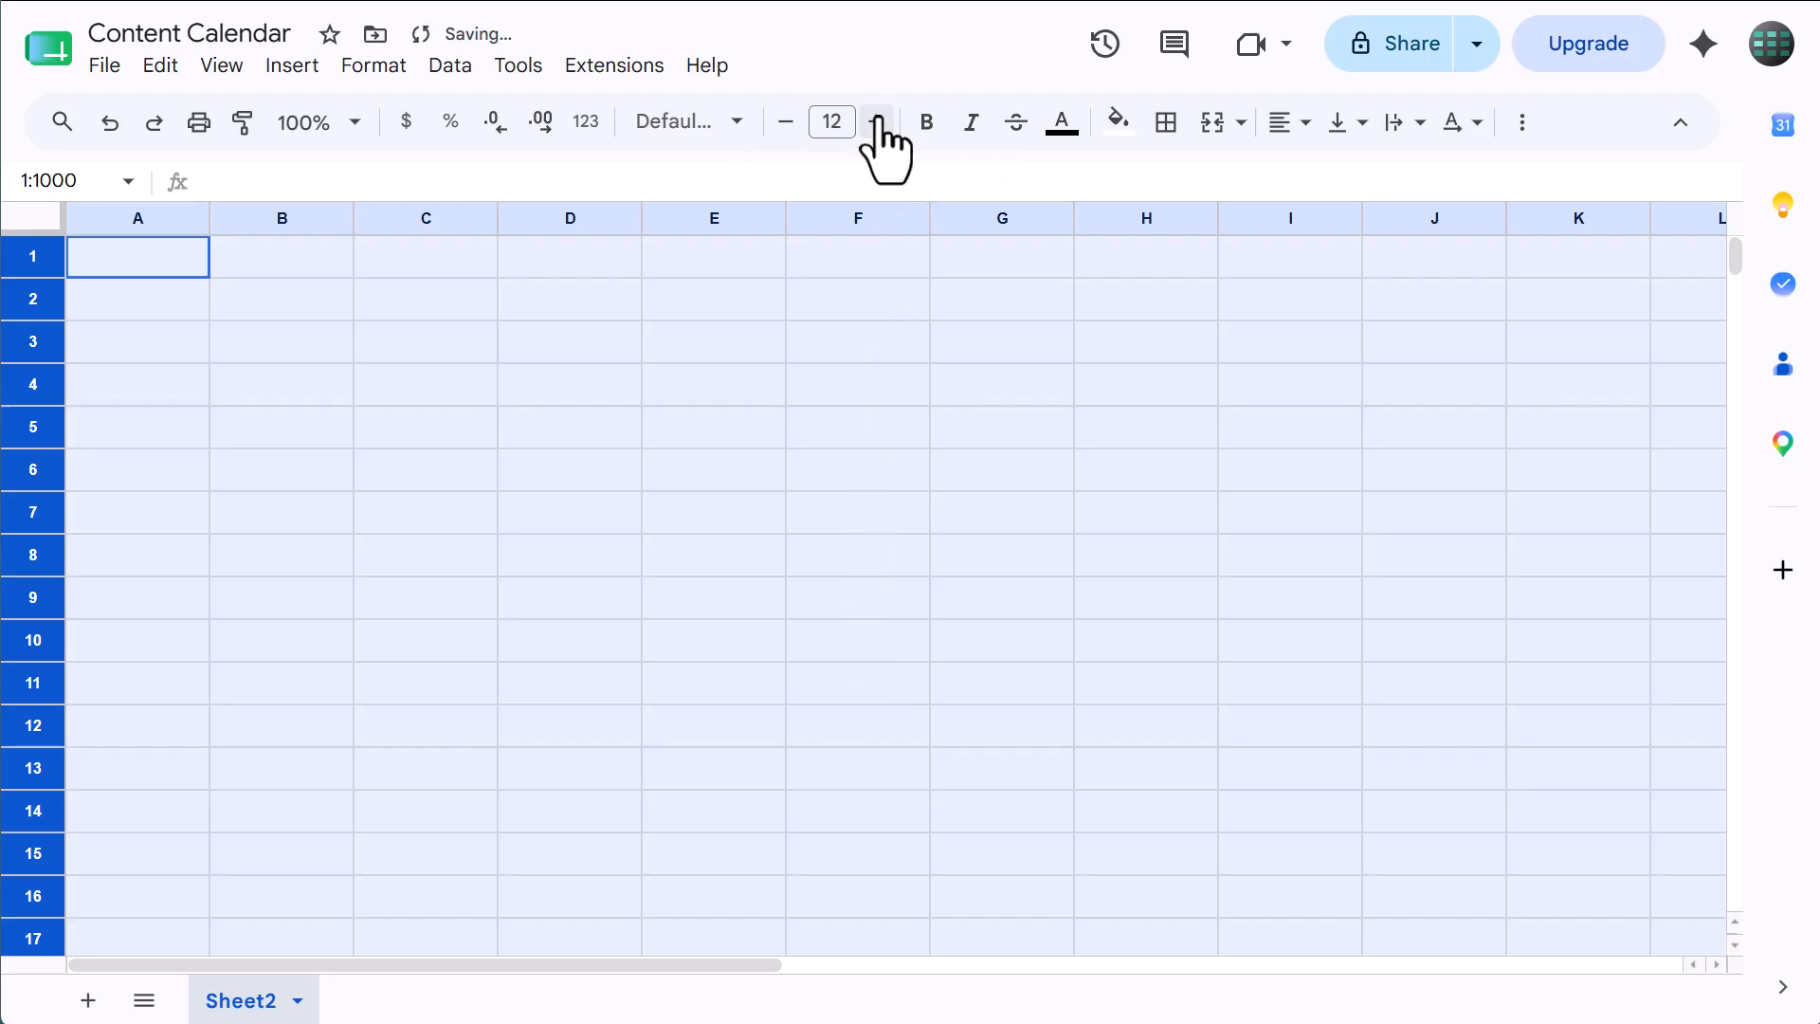
pyautogui.click(1282, 121)
pyautogui.click(1290, 178)
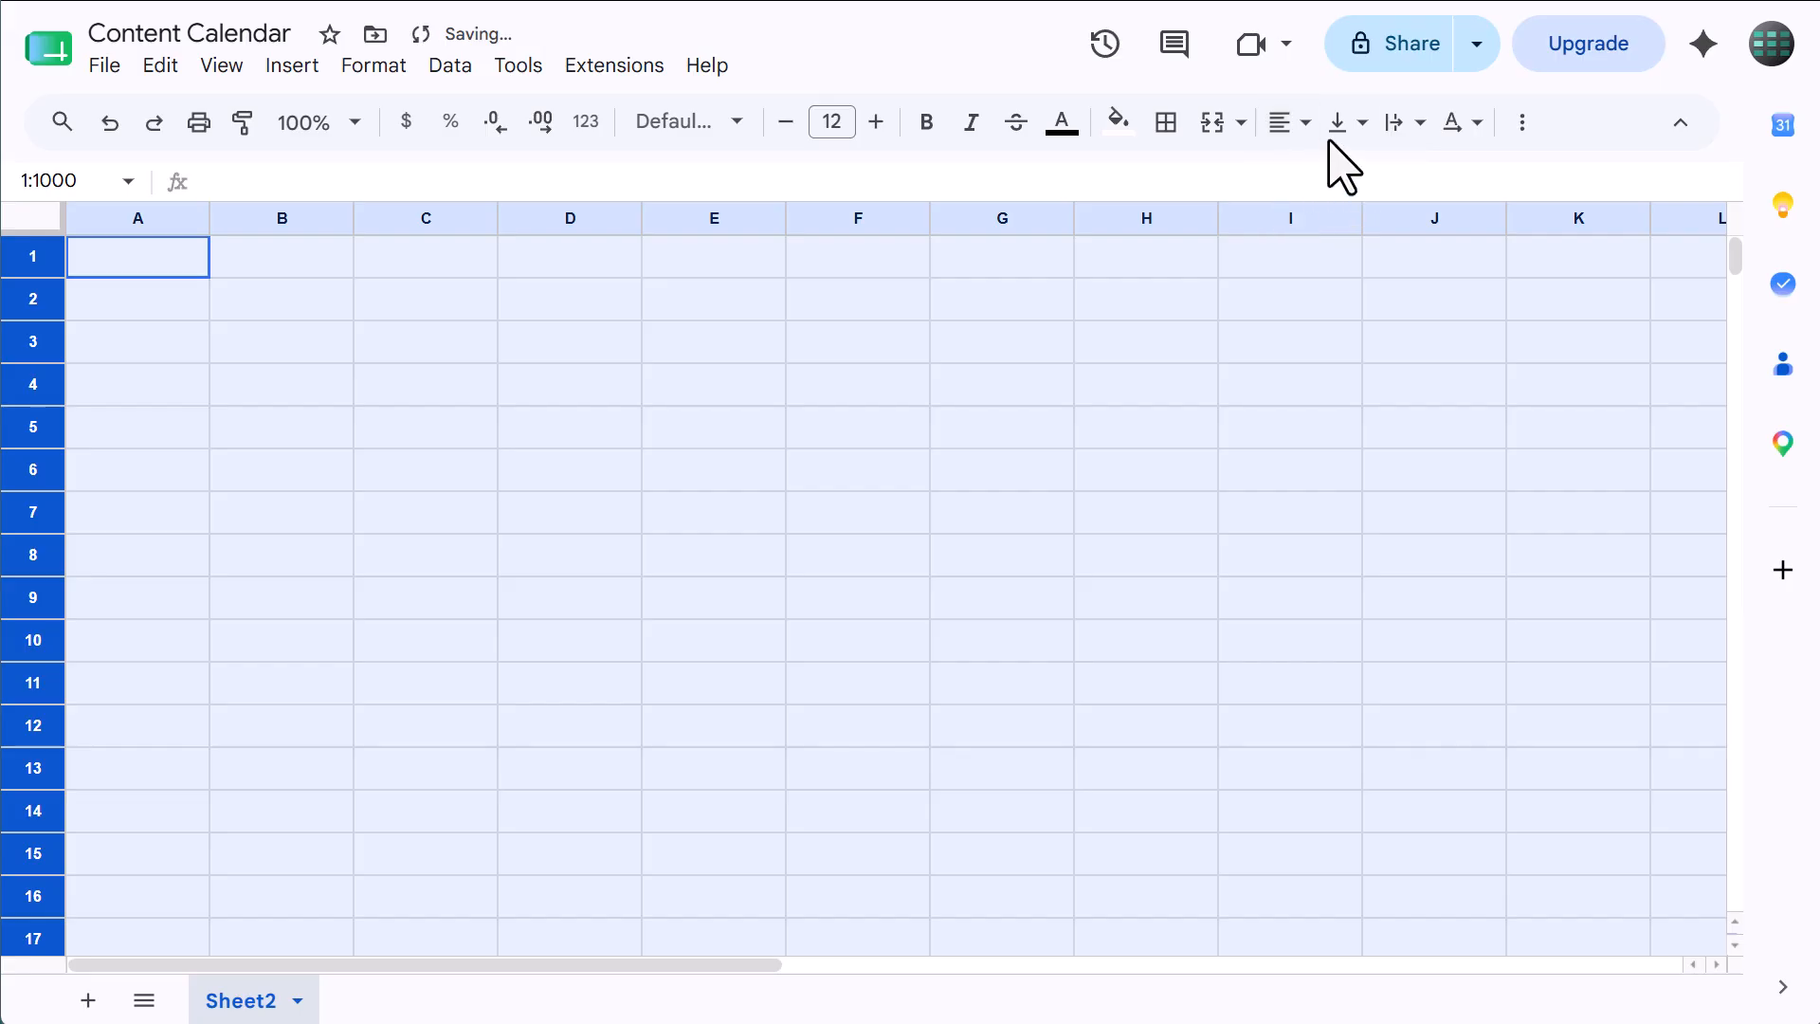
pyautogui.click(1344, 124)
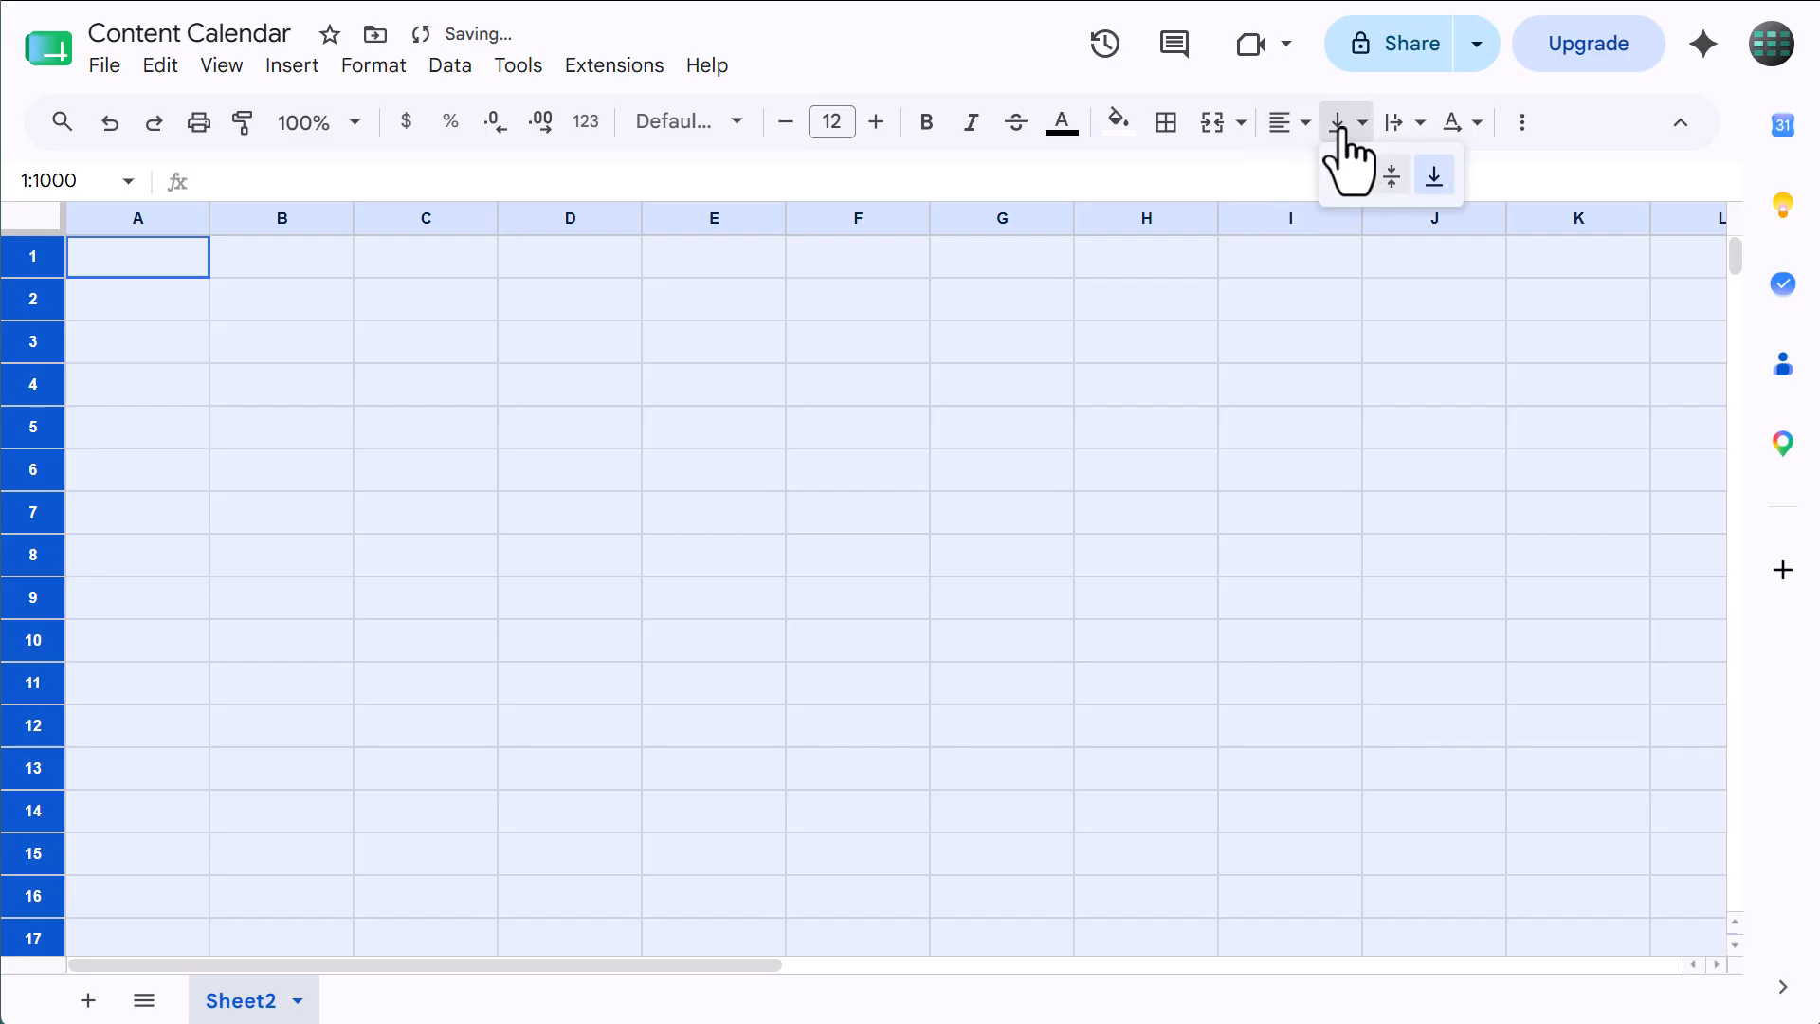
pyautogui.click(1391, 176)
pyautogui.click(582, 329)
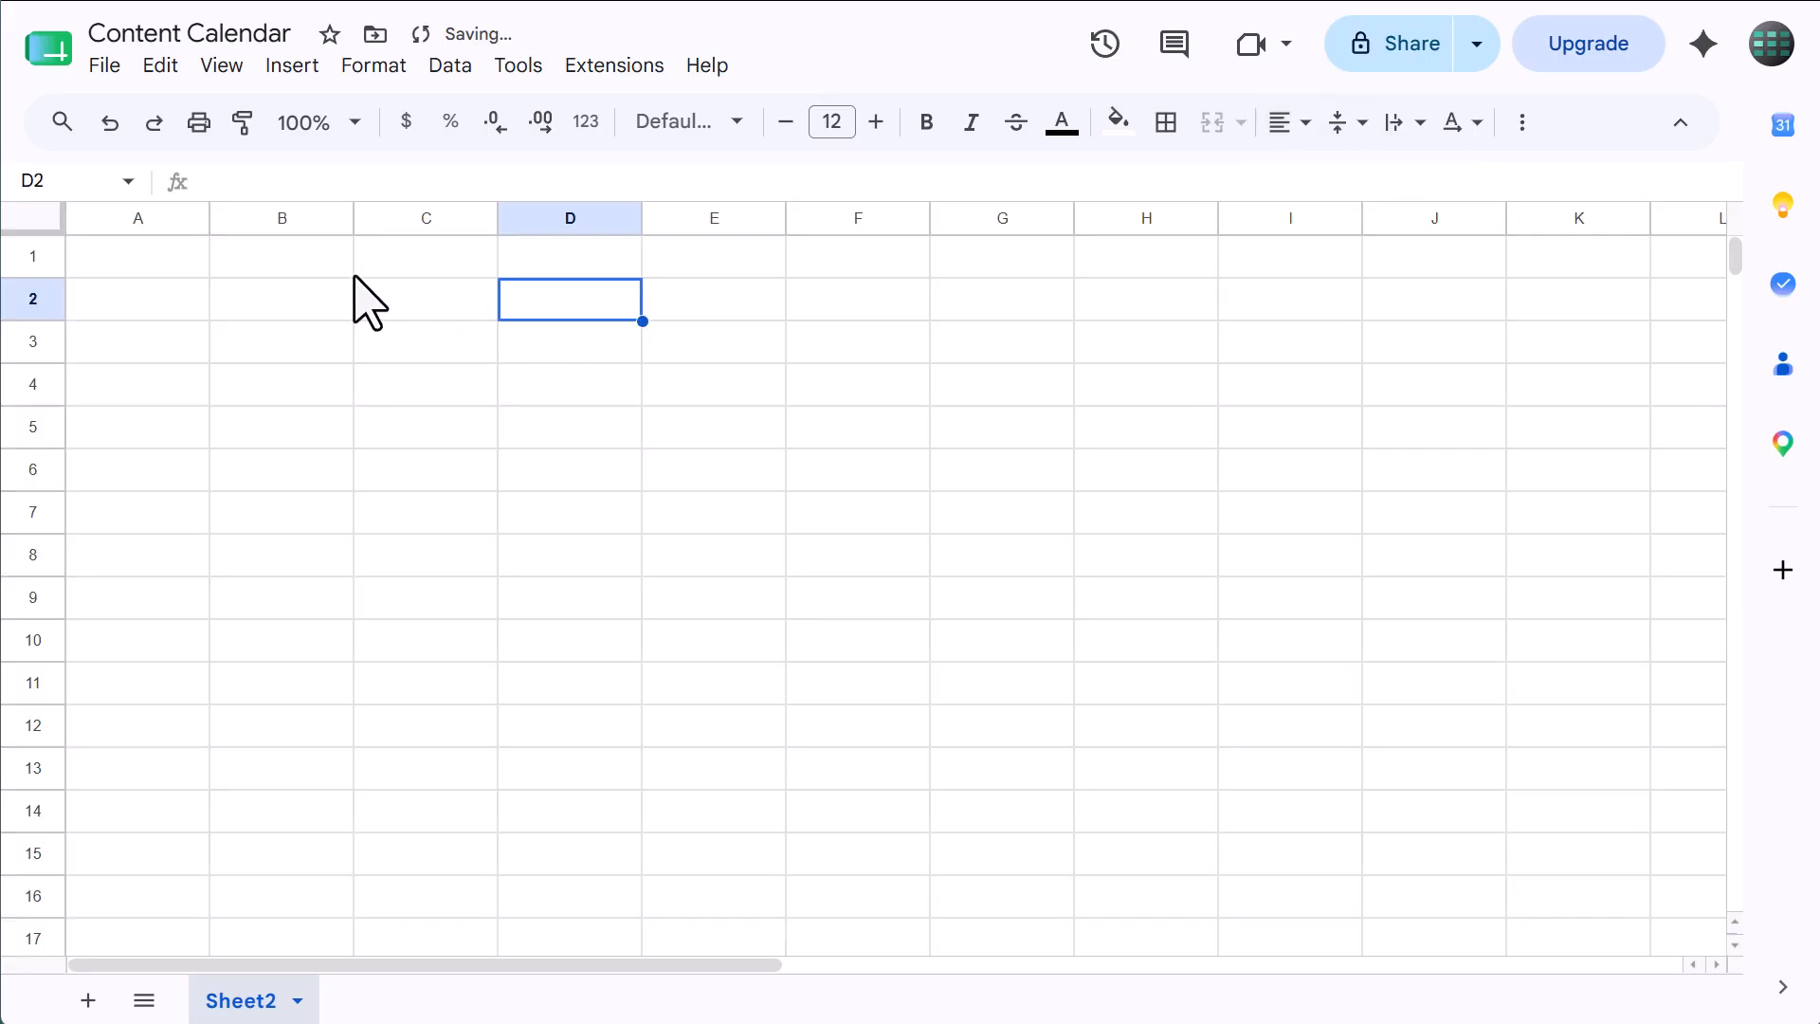
# - Set the width of columns A and I to 50 pixels
pyautogui.click(153, 216)
pyautogui.press('ctrl')
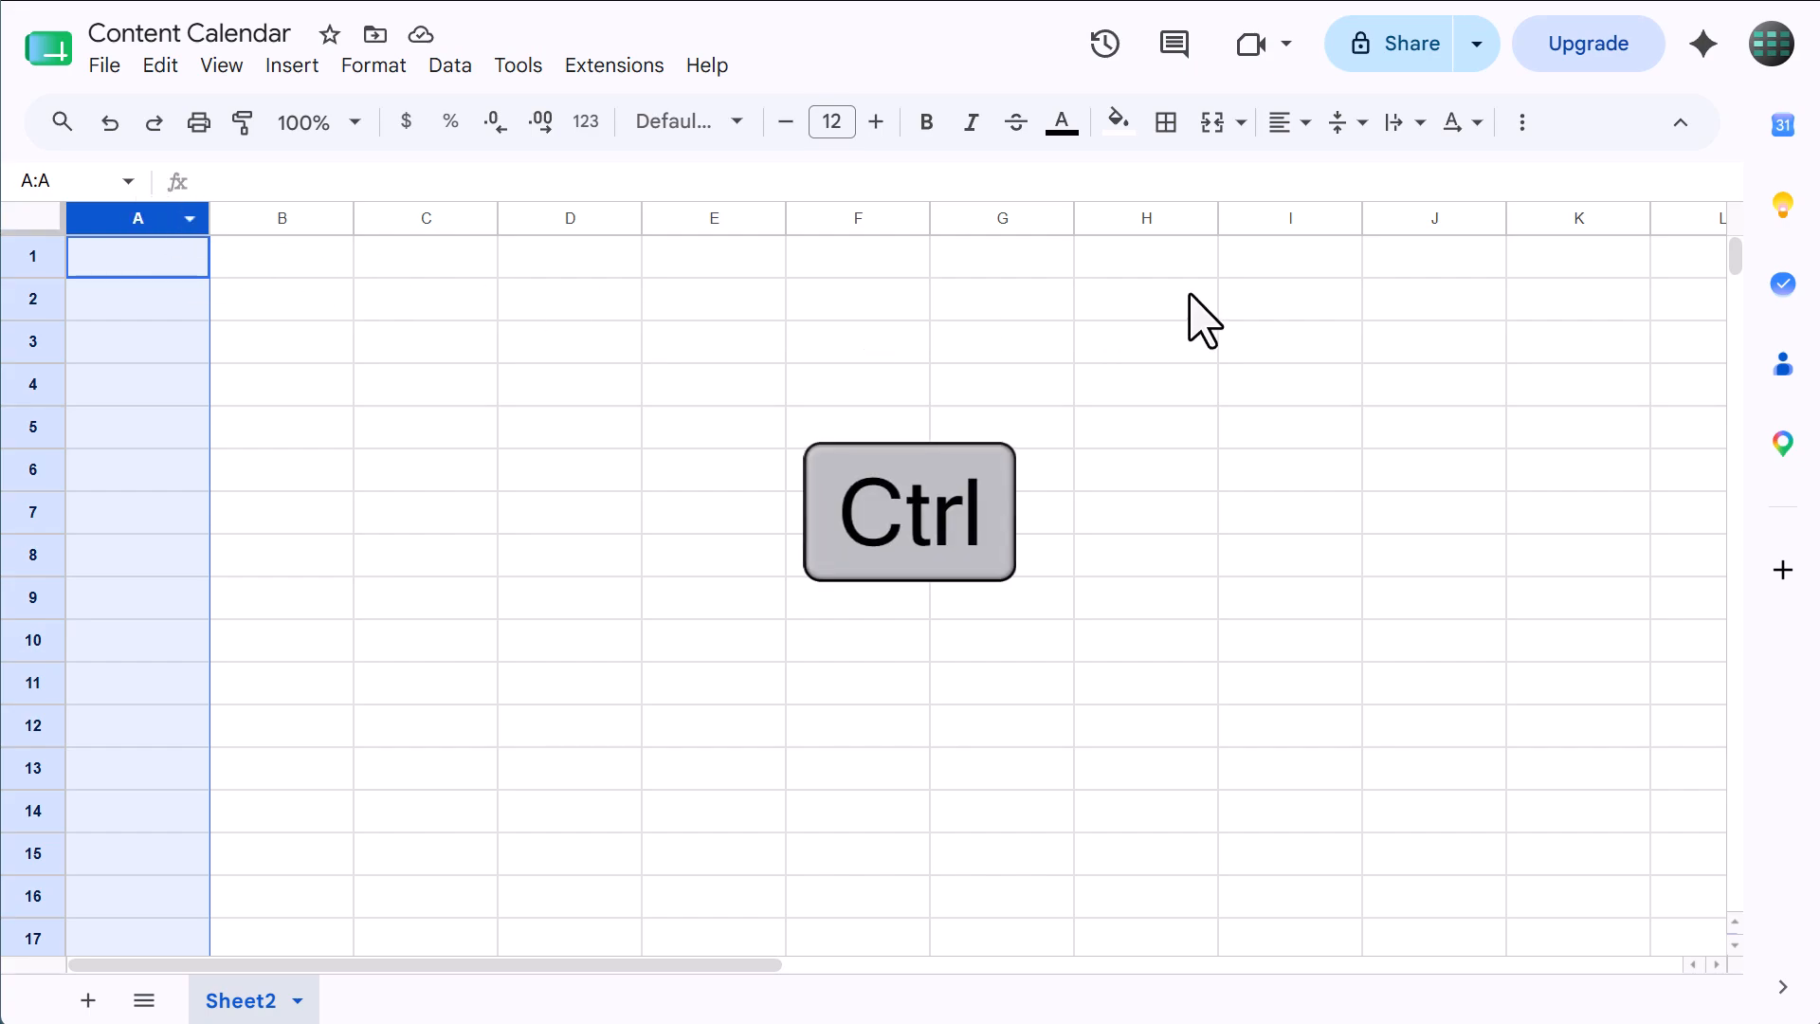
pyautogui.keyDown('ctrl'); pyautogui.click(1251, 210); pyautogui.keyUp('ctrl')
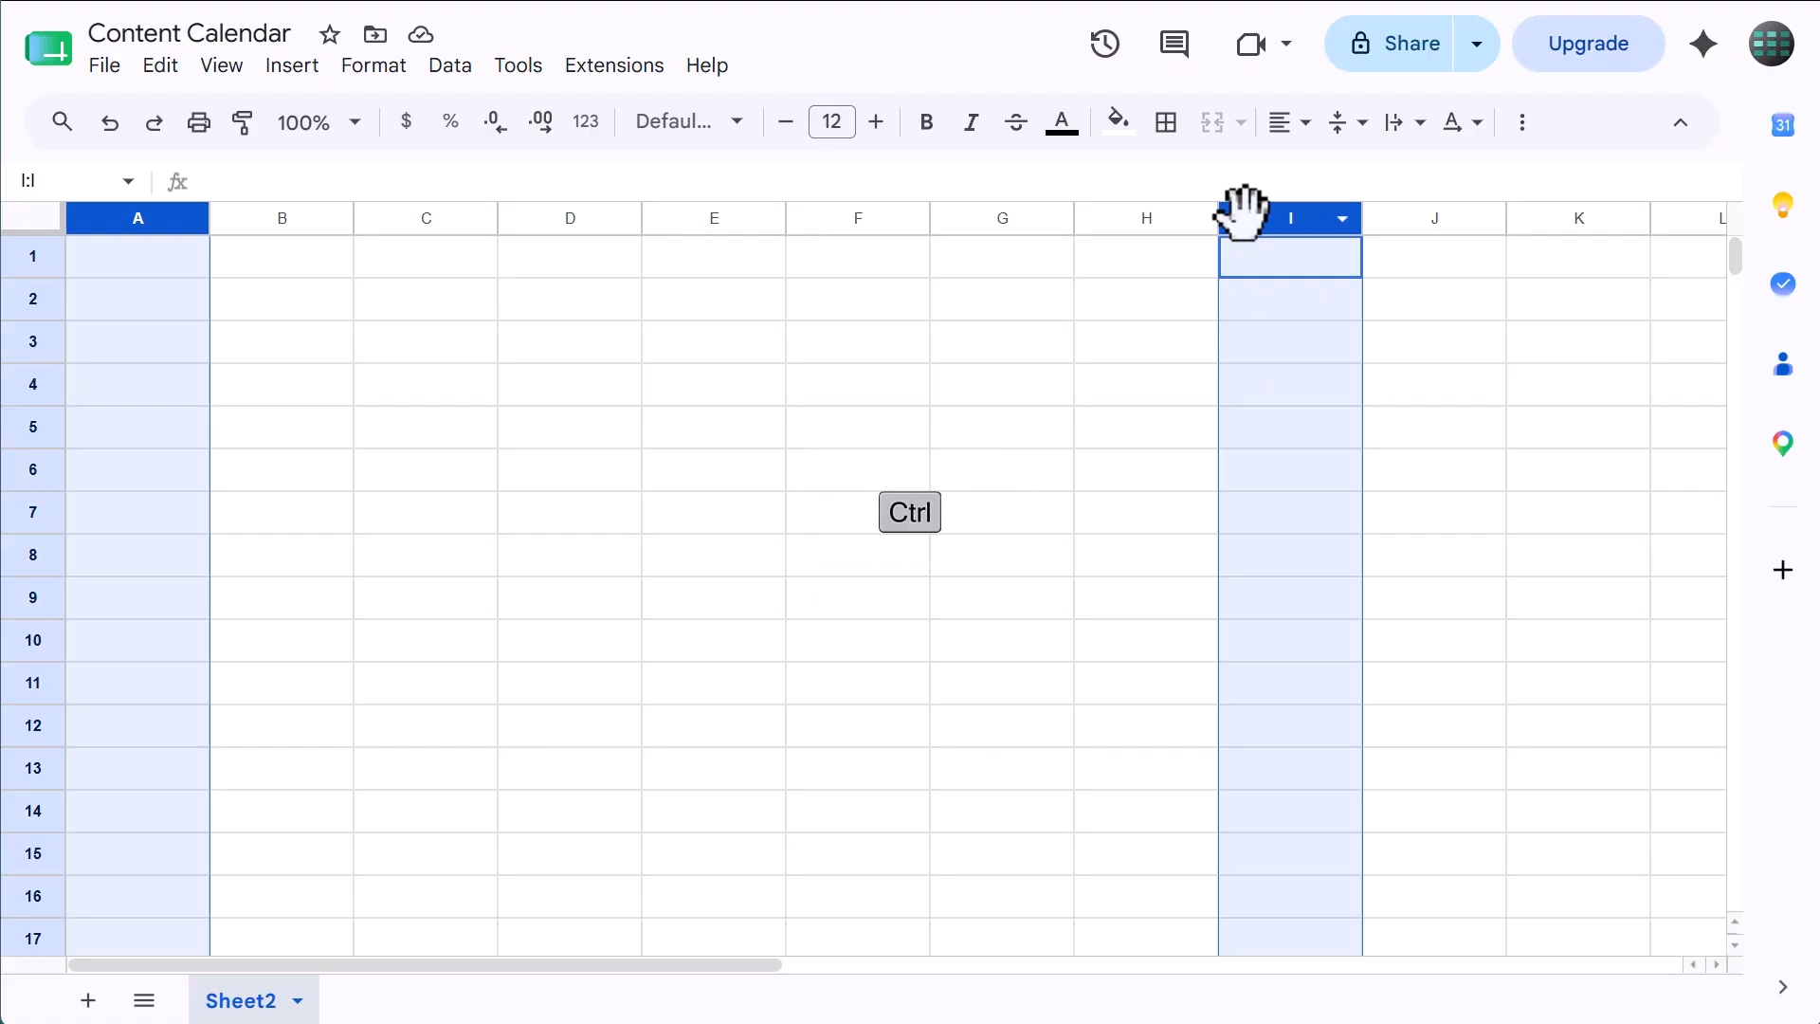
pyautogui.rightClick(1243, 208)
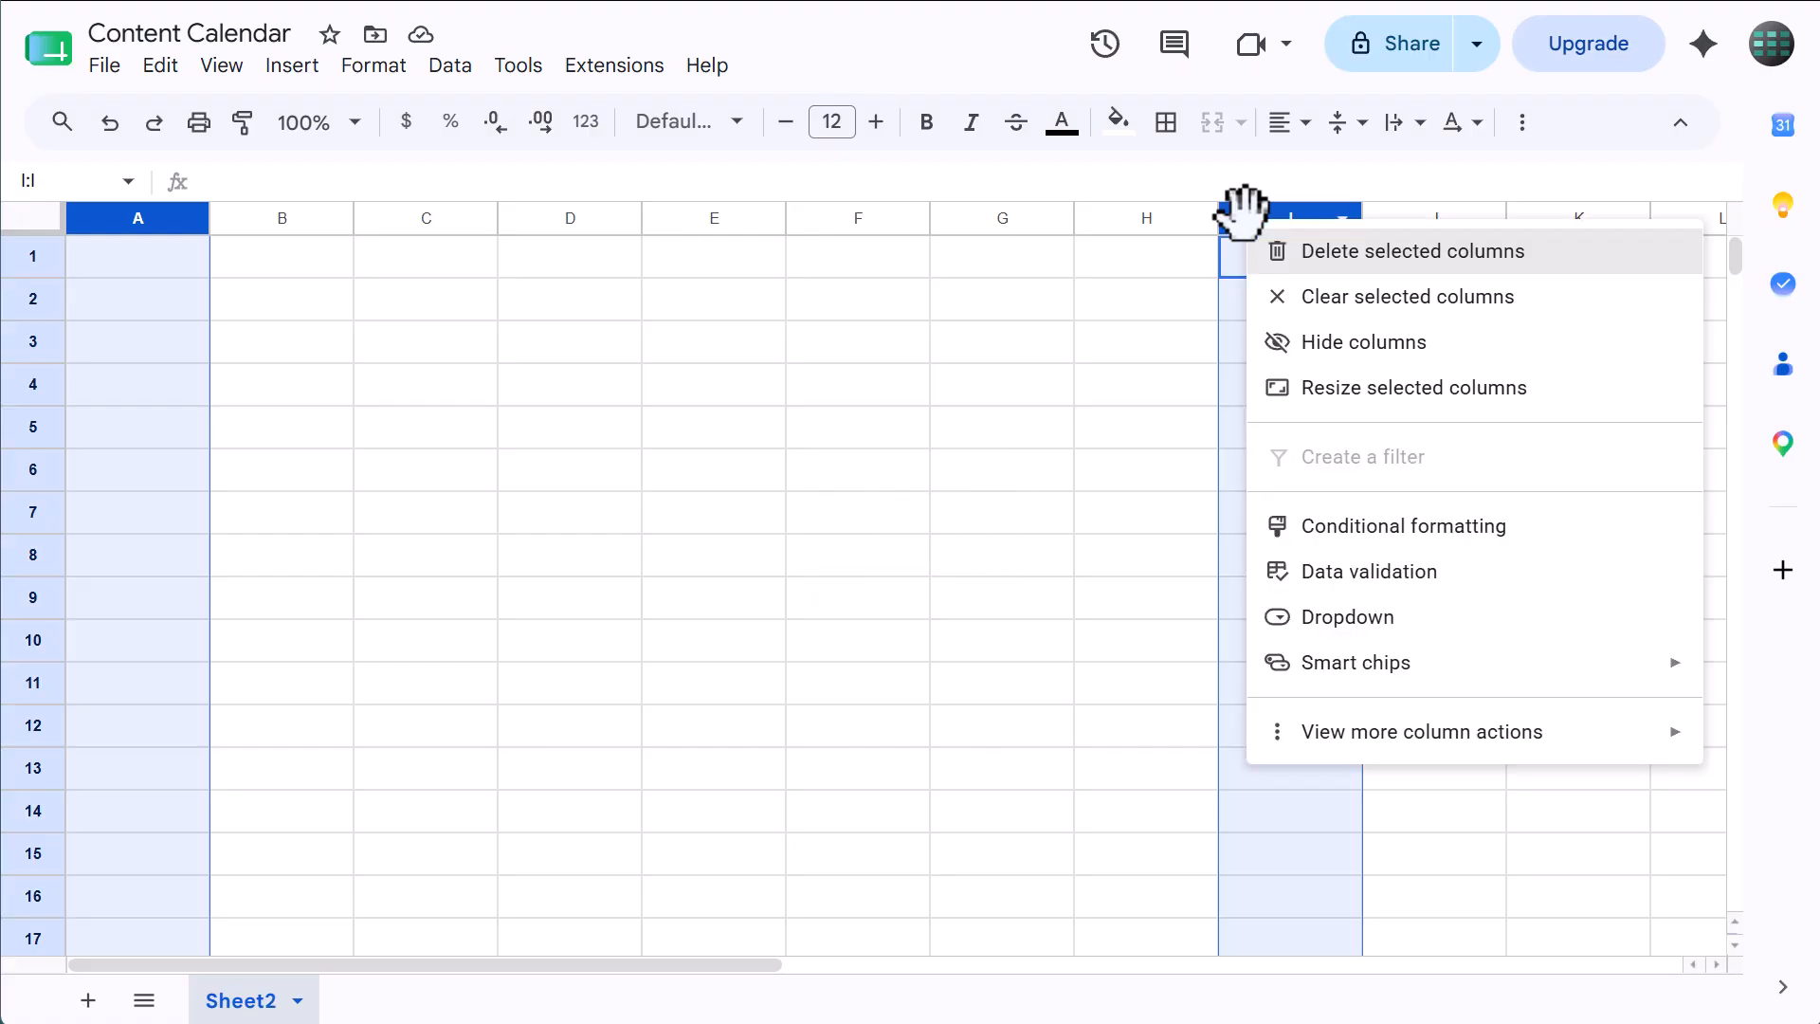
pyautogui.click(1332, 388)
pyautogui.write('5')
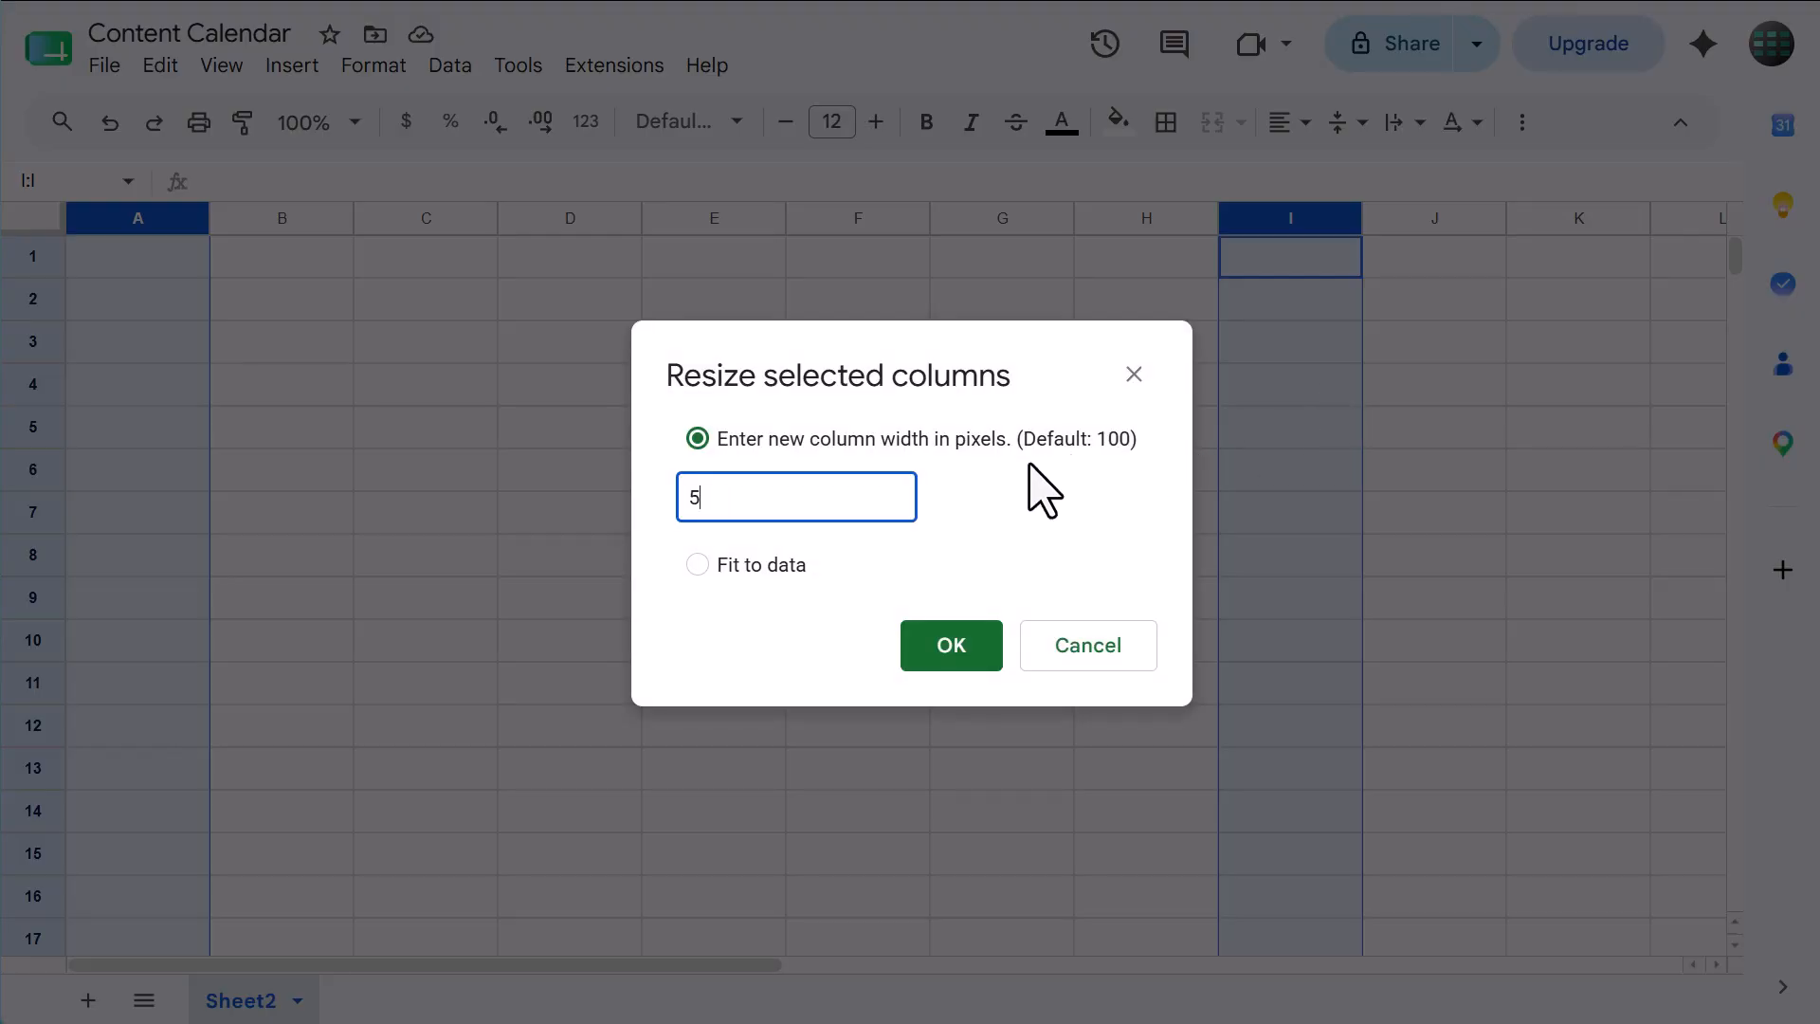
pyautogui.write('0')
pyautogui.click(1028, 456)
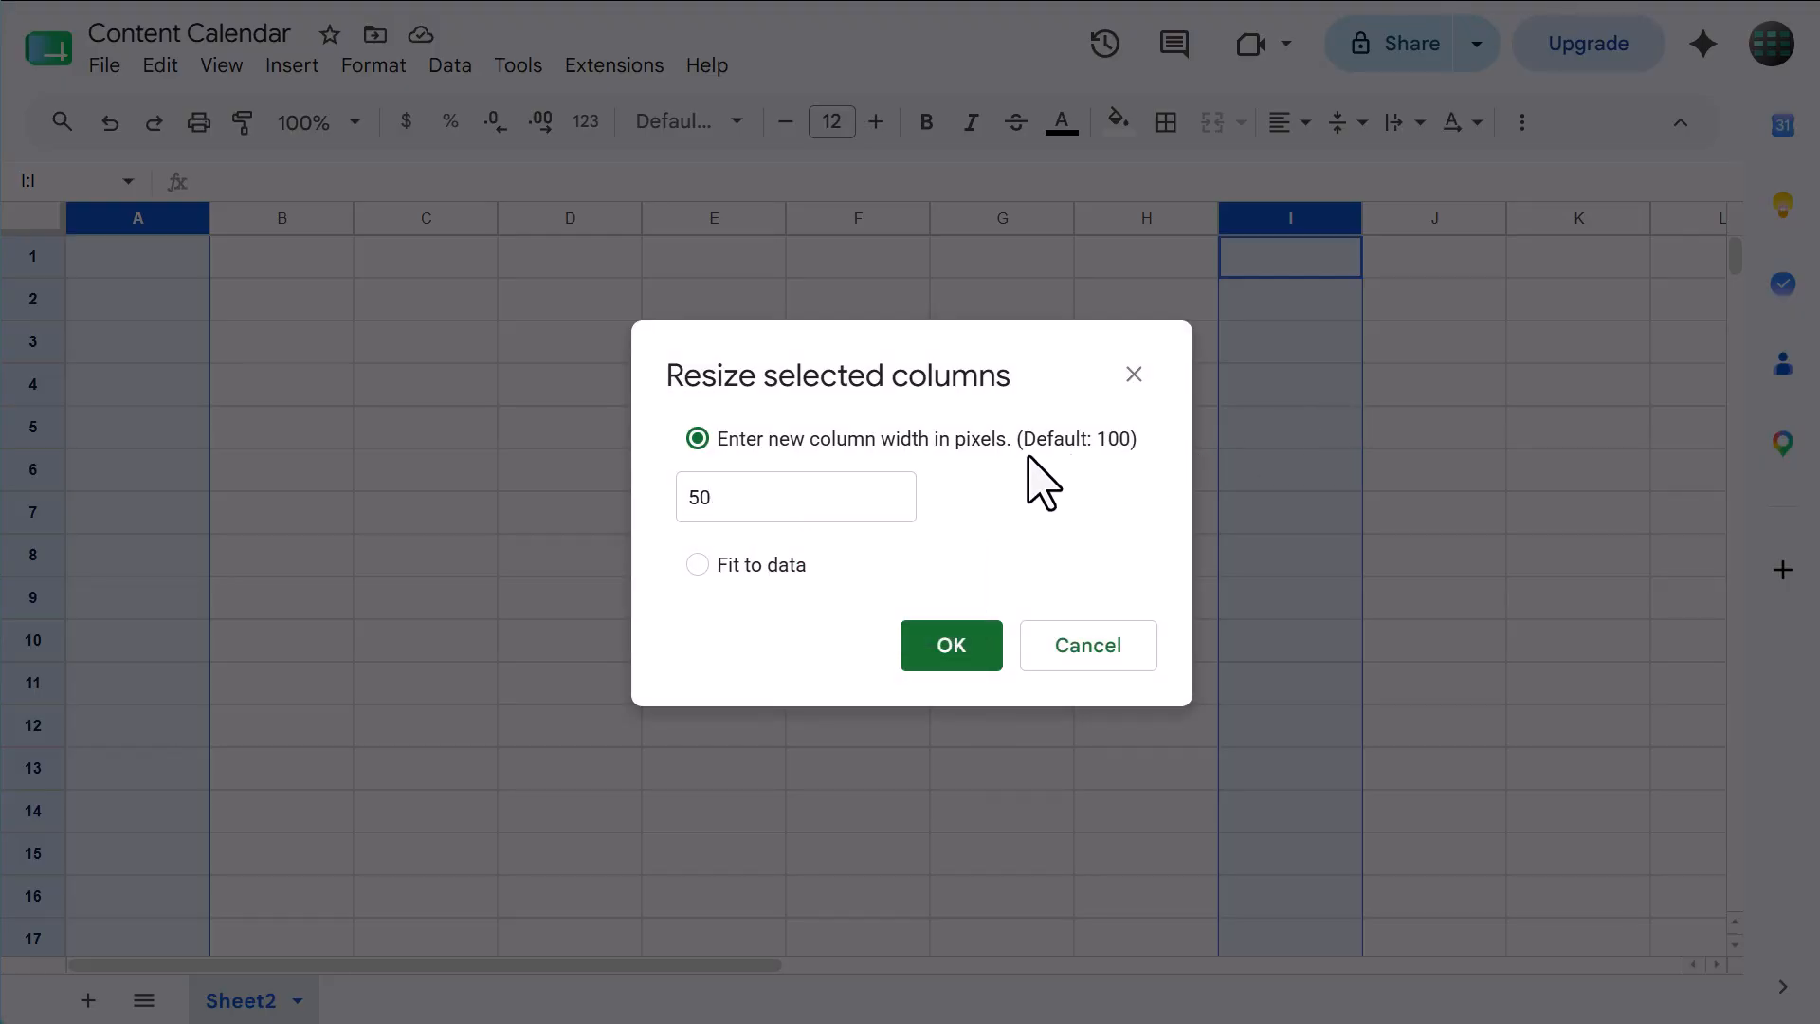
pyautogui.click(971, 644)
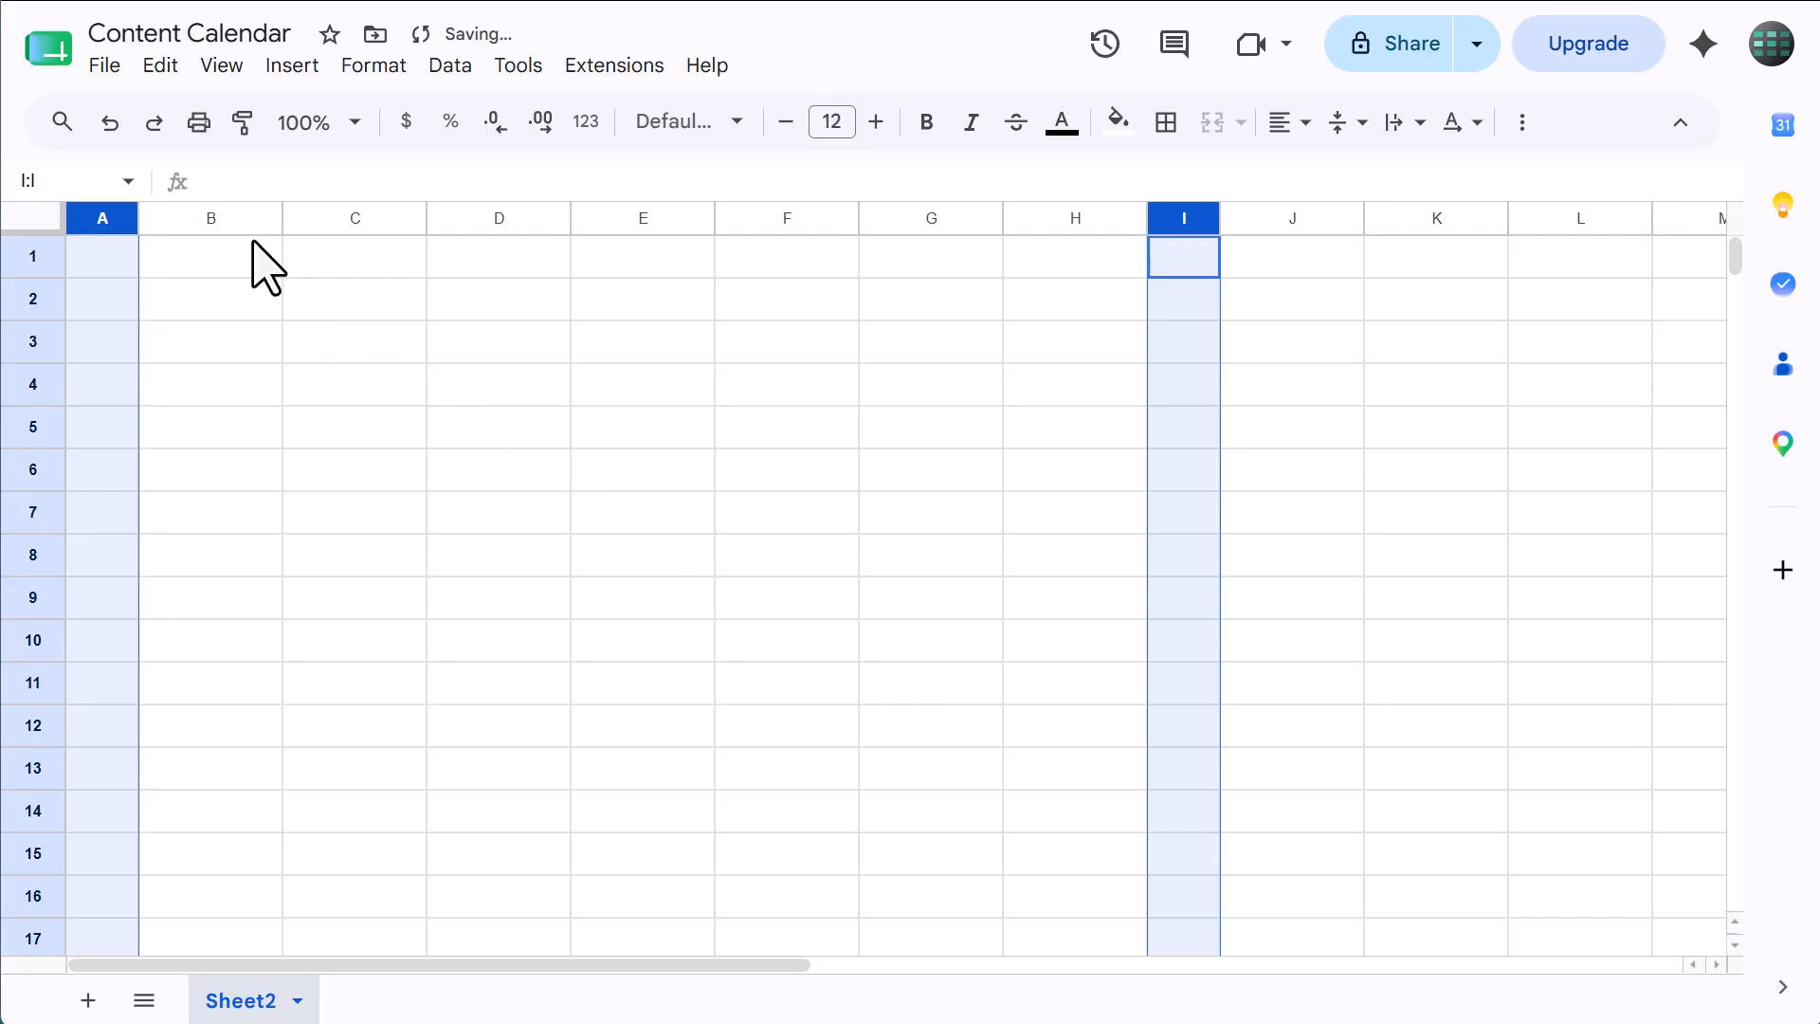
# - Set the width of columns B, H, J and M to 30 pixels
pyautogui.click(239, 217)
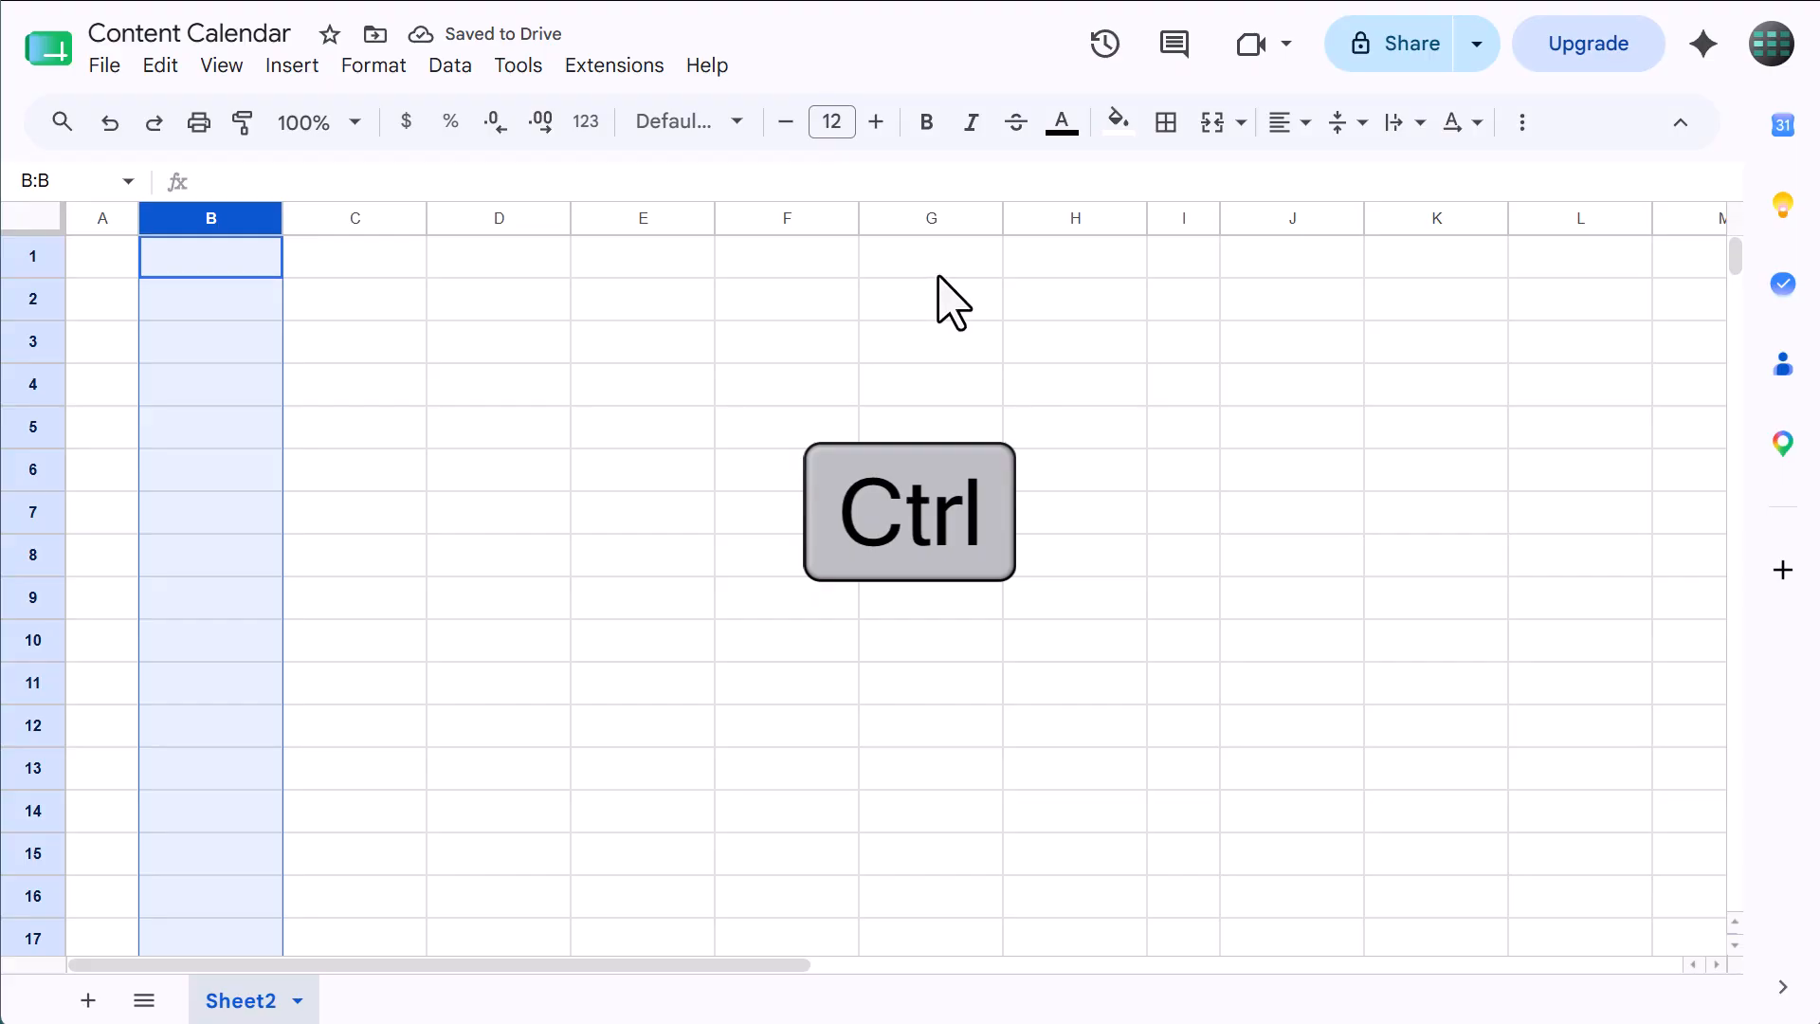
pyautogui.keyDown('ctrl'); pyautogui.click(1050, 220); pyautogui.keyUp('ctrl')
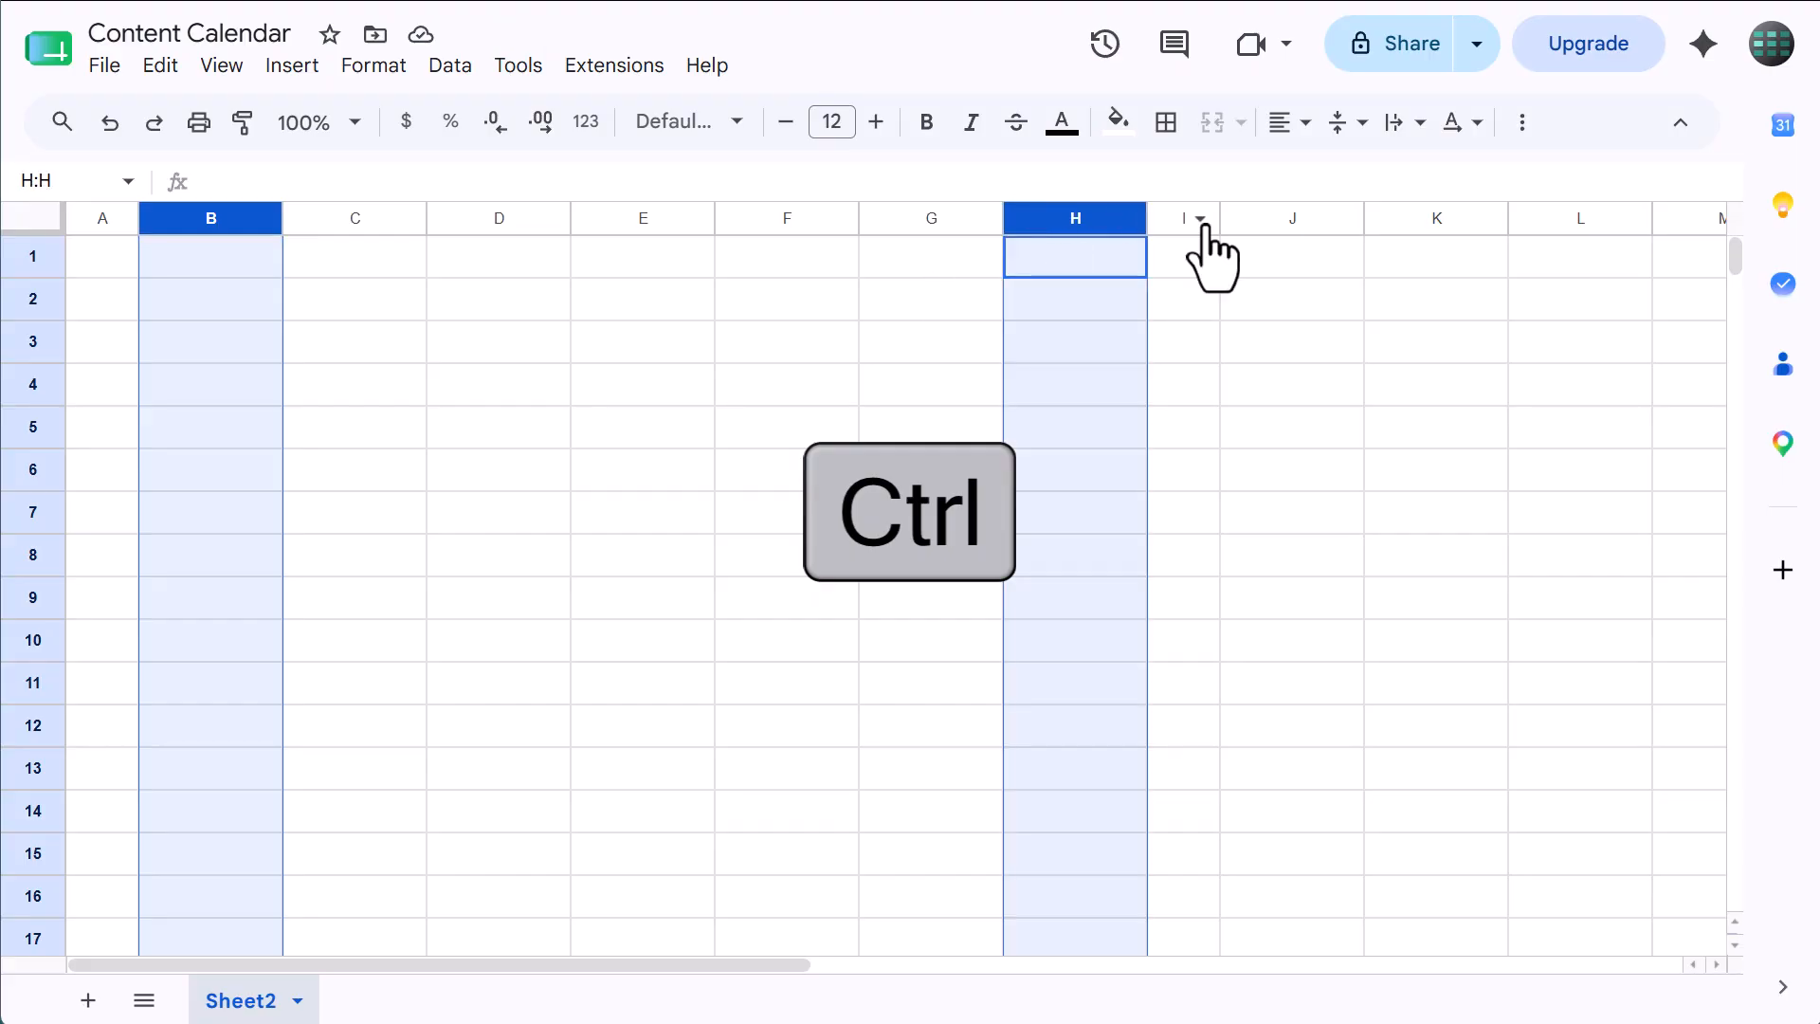
pyautogui.keyDown('ctrl'); pyautogui.click(1284, 218); pyautogui.keyUp('ctrl')
pyautogui.hscroll(1, 1442, 285)
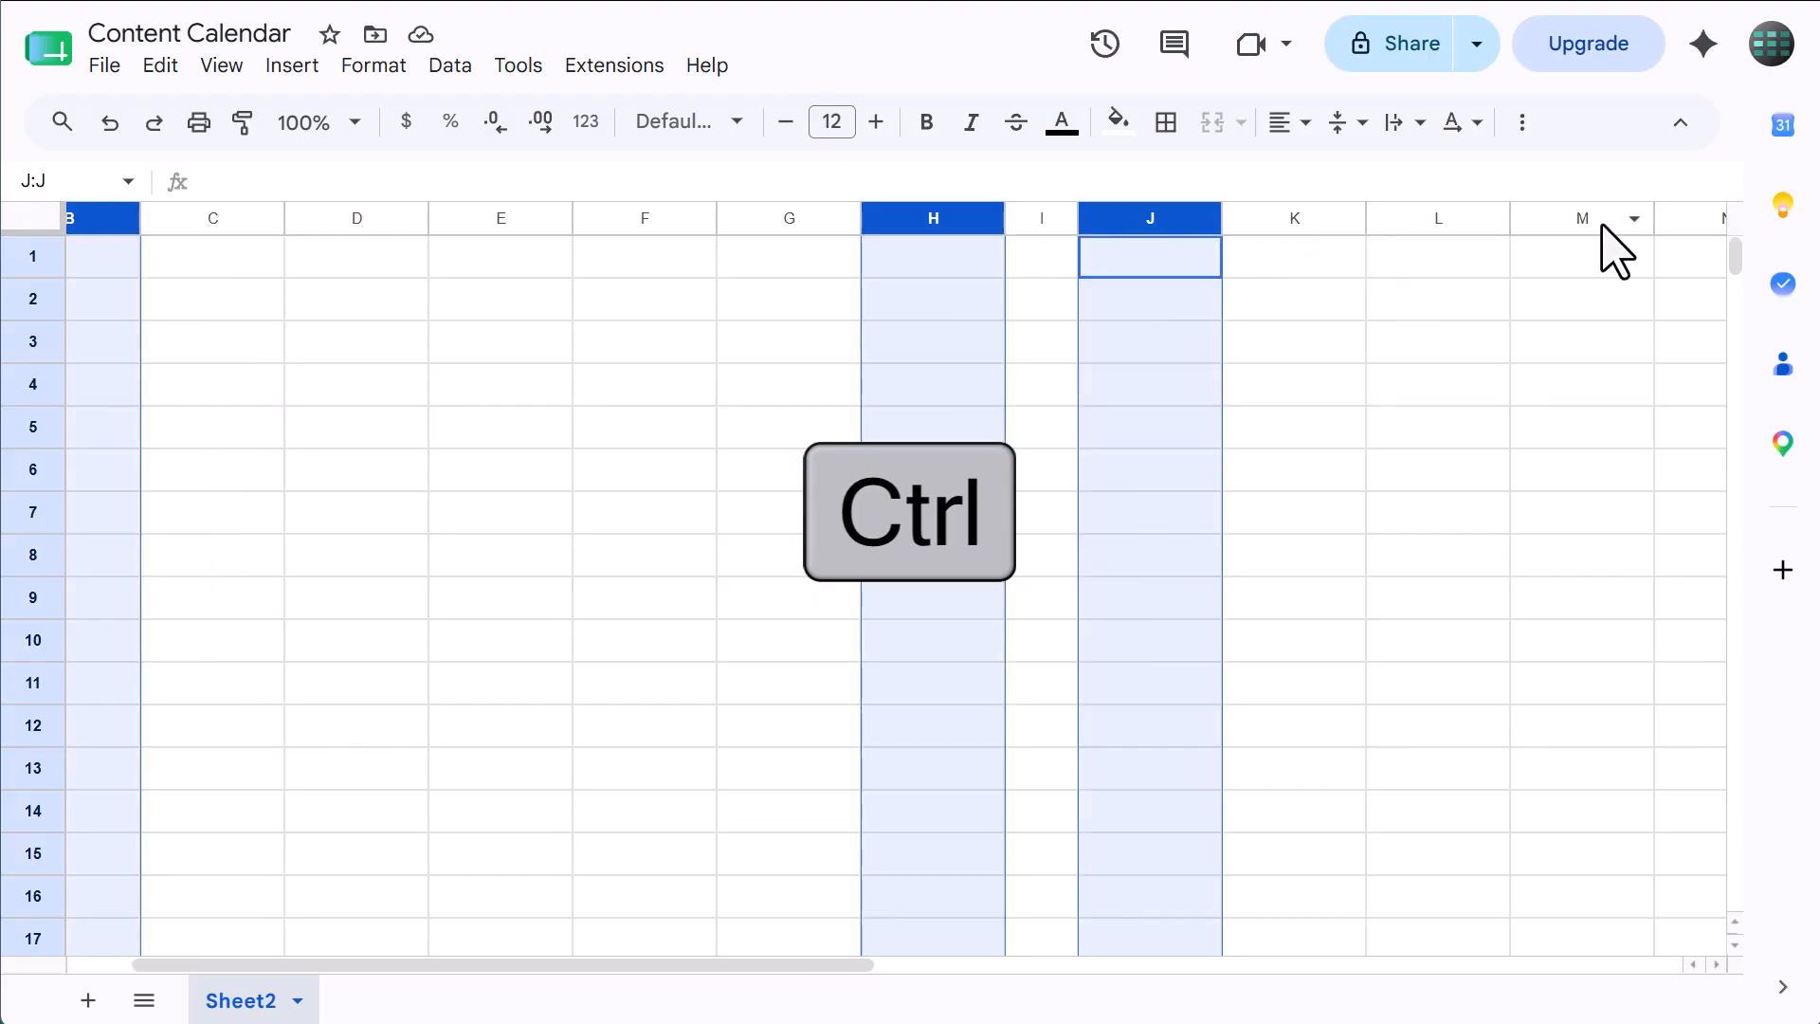
pyautogui.keyDown('ctrl'); pyautogui.click(1544, 216); pyautogui.keyUp('ctrl')
pyautogui.rightClick(1545, 216)
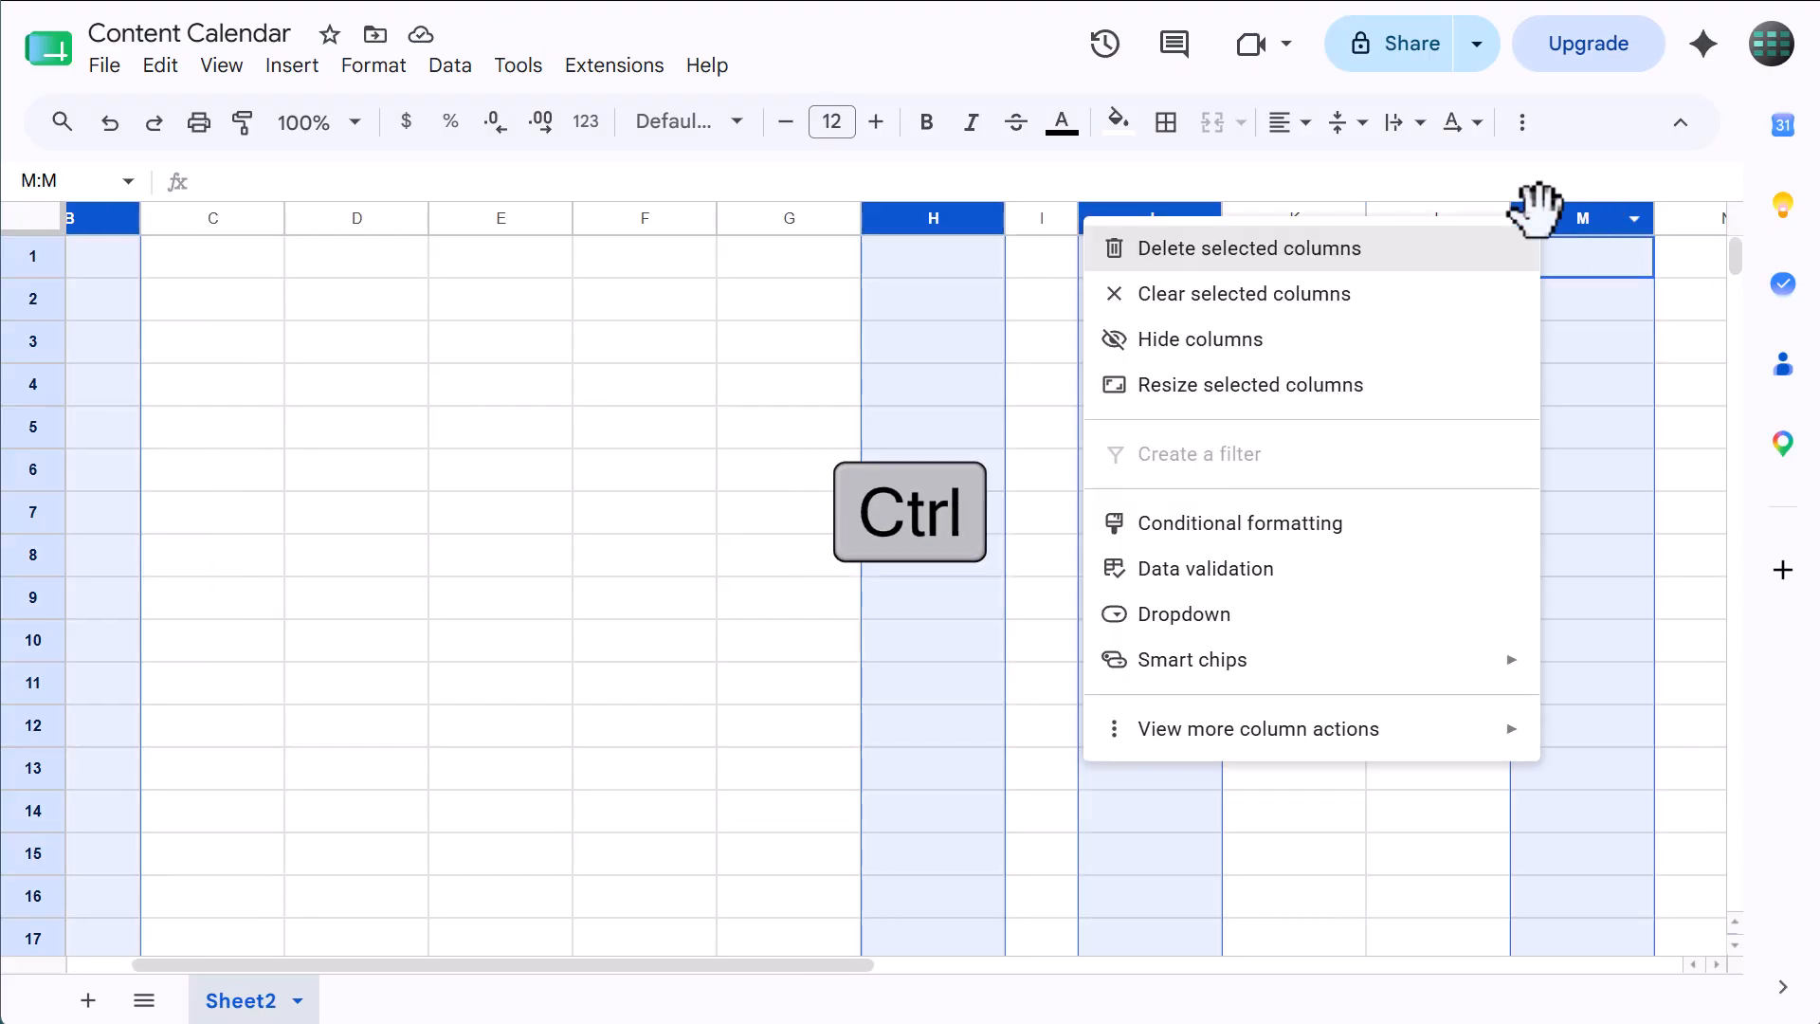
pyautogui.click(1425, 384)
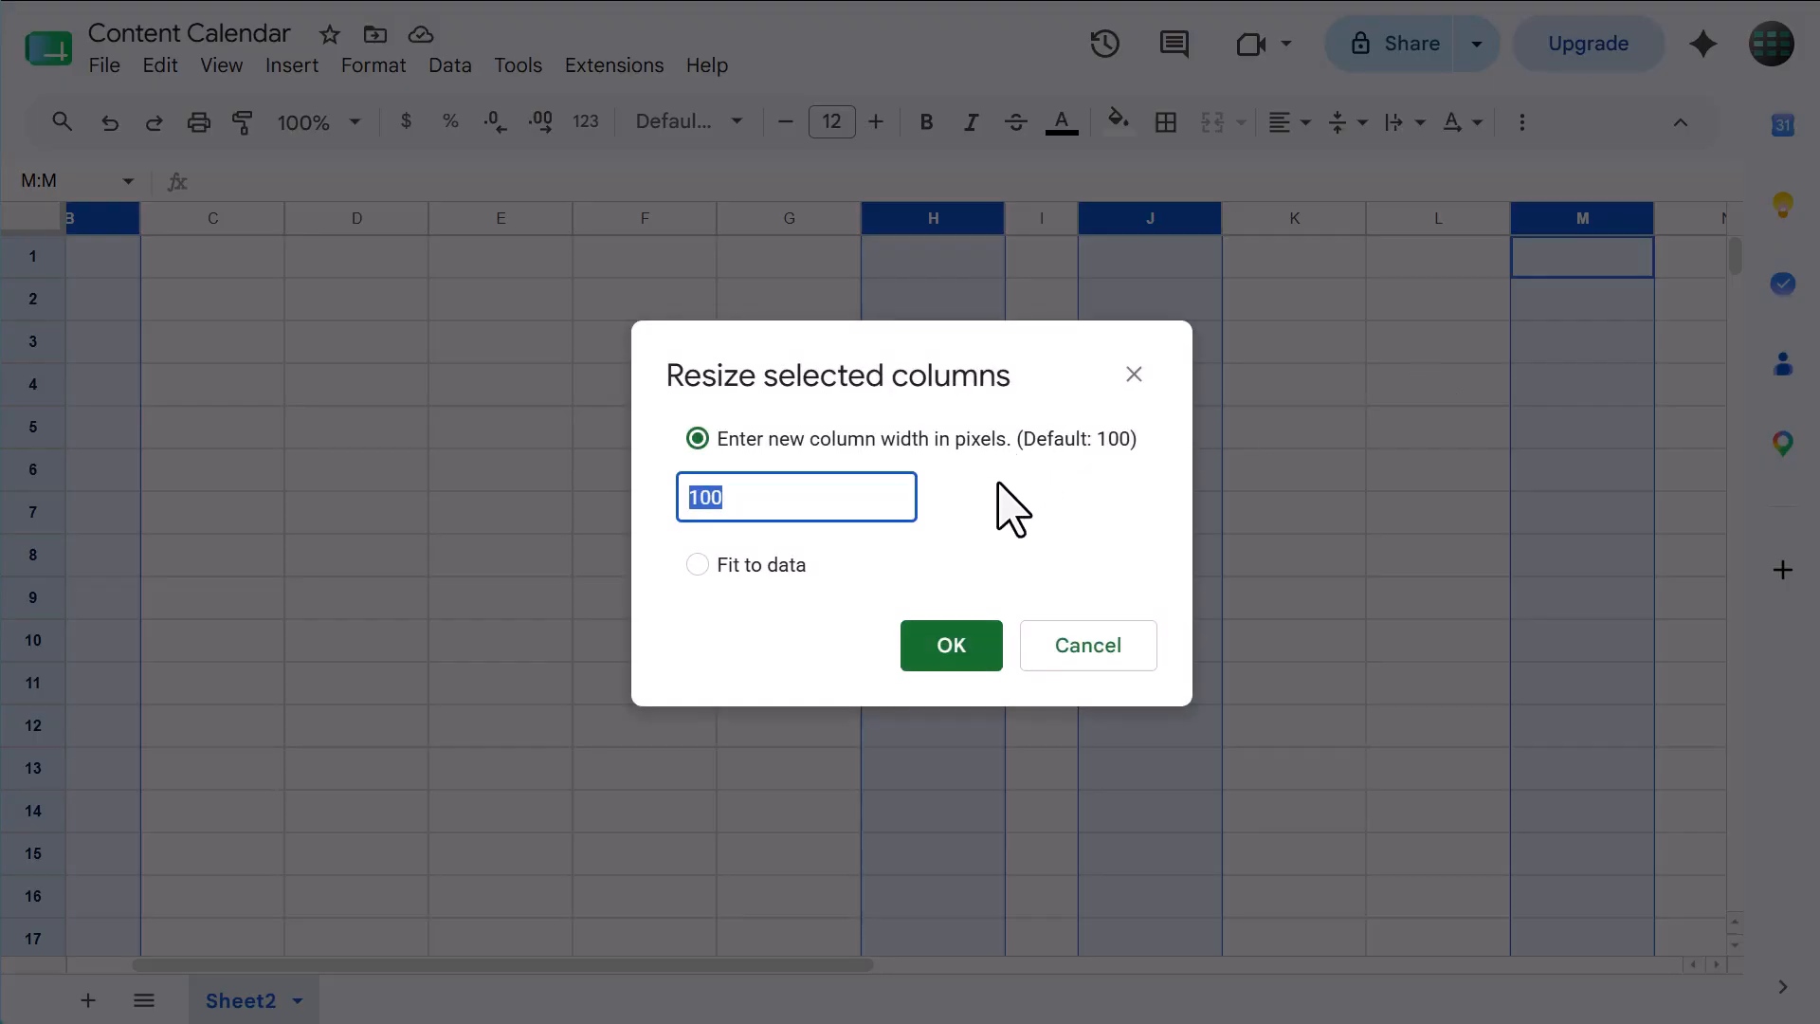
pyautogui.write('30')
pyautogui.click(957, 644)
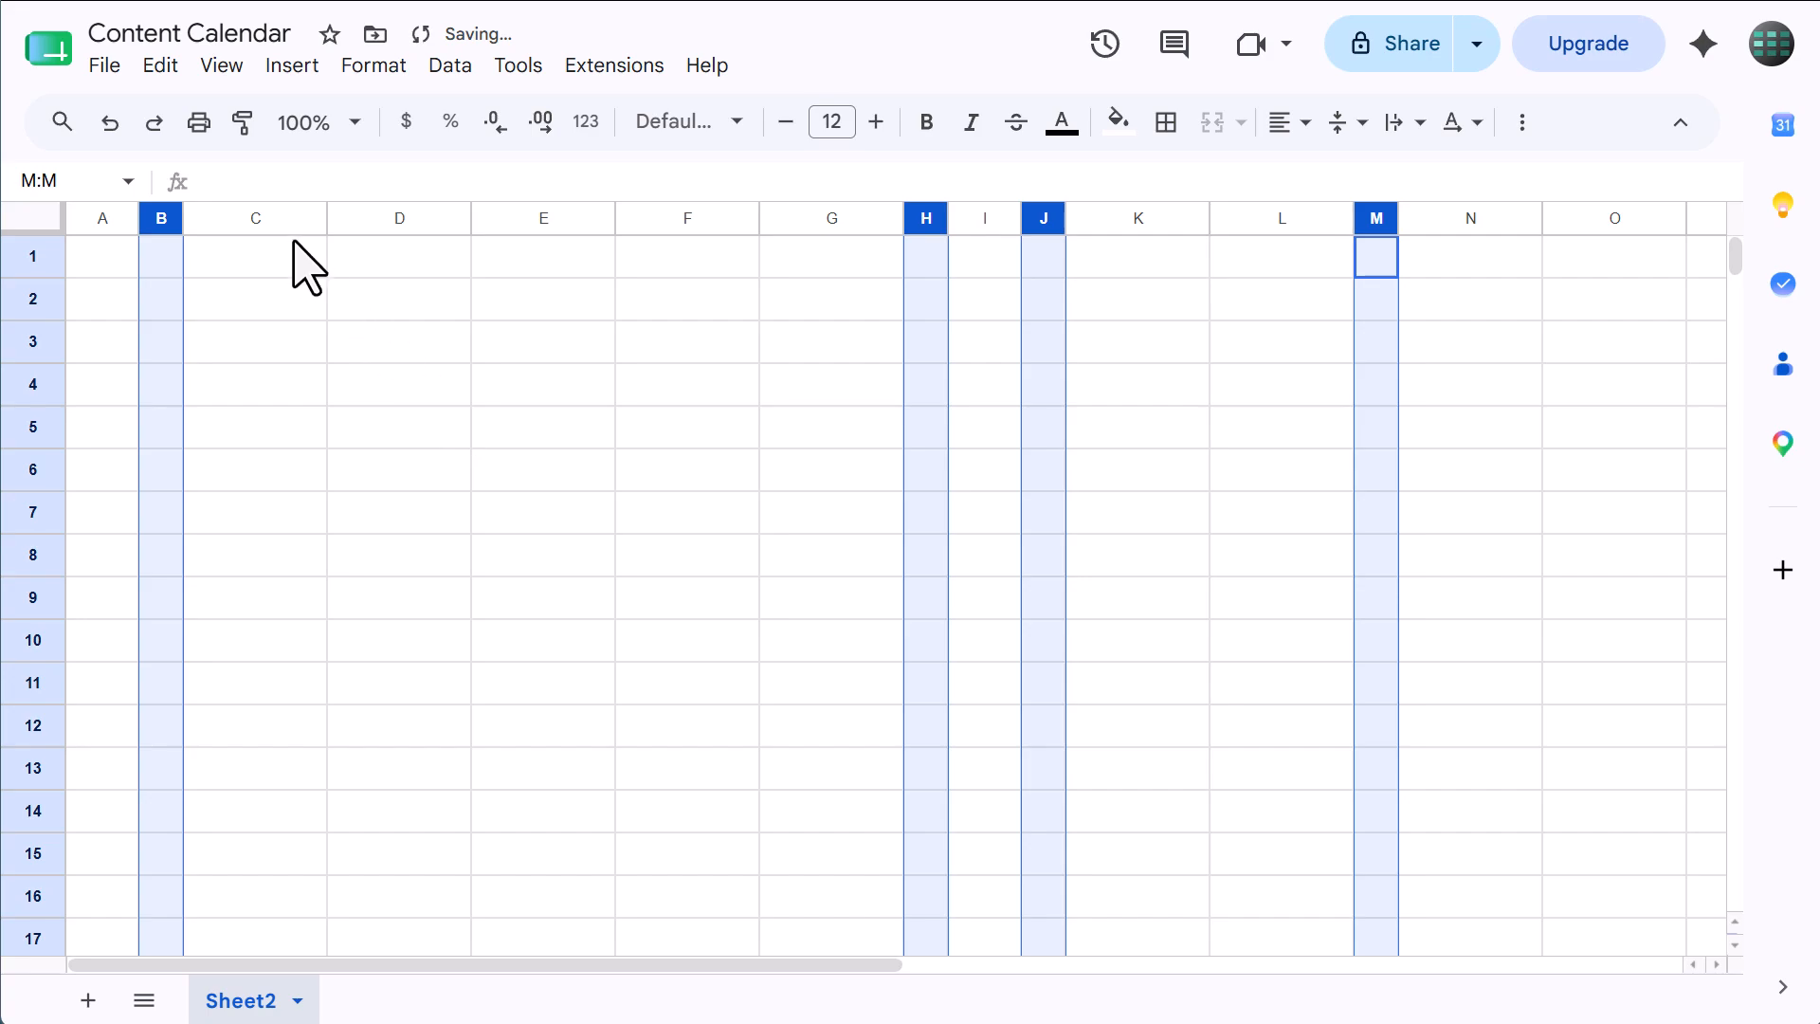
# - Widen column D to 500 pixels
pyautogui.click(379, 217)
pyautogui.rightClick(384, 216)
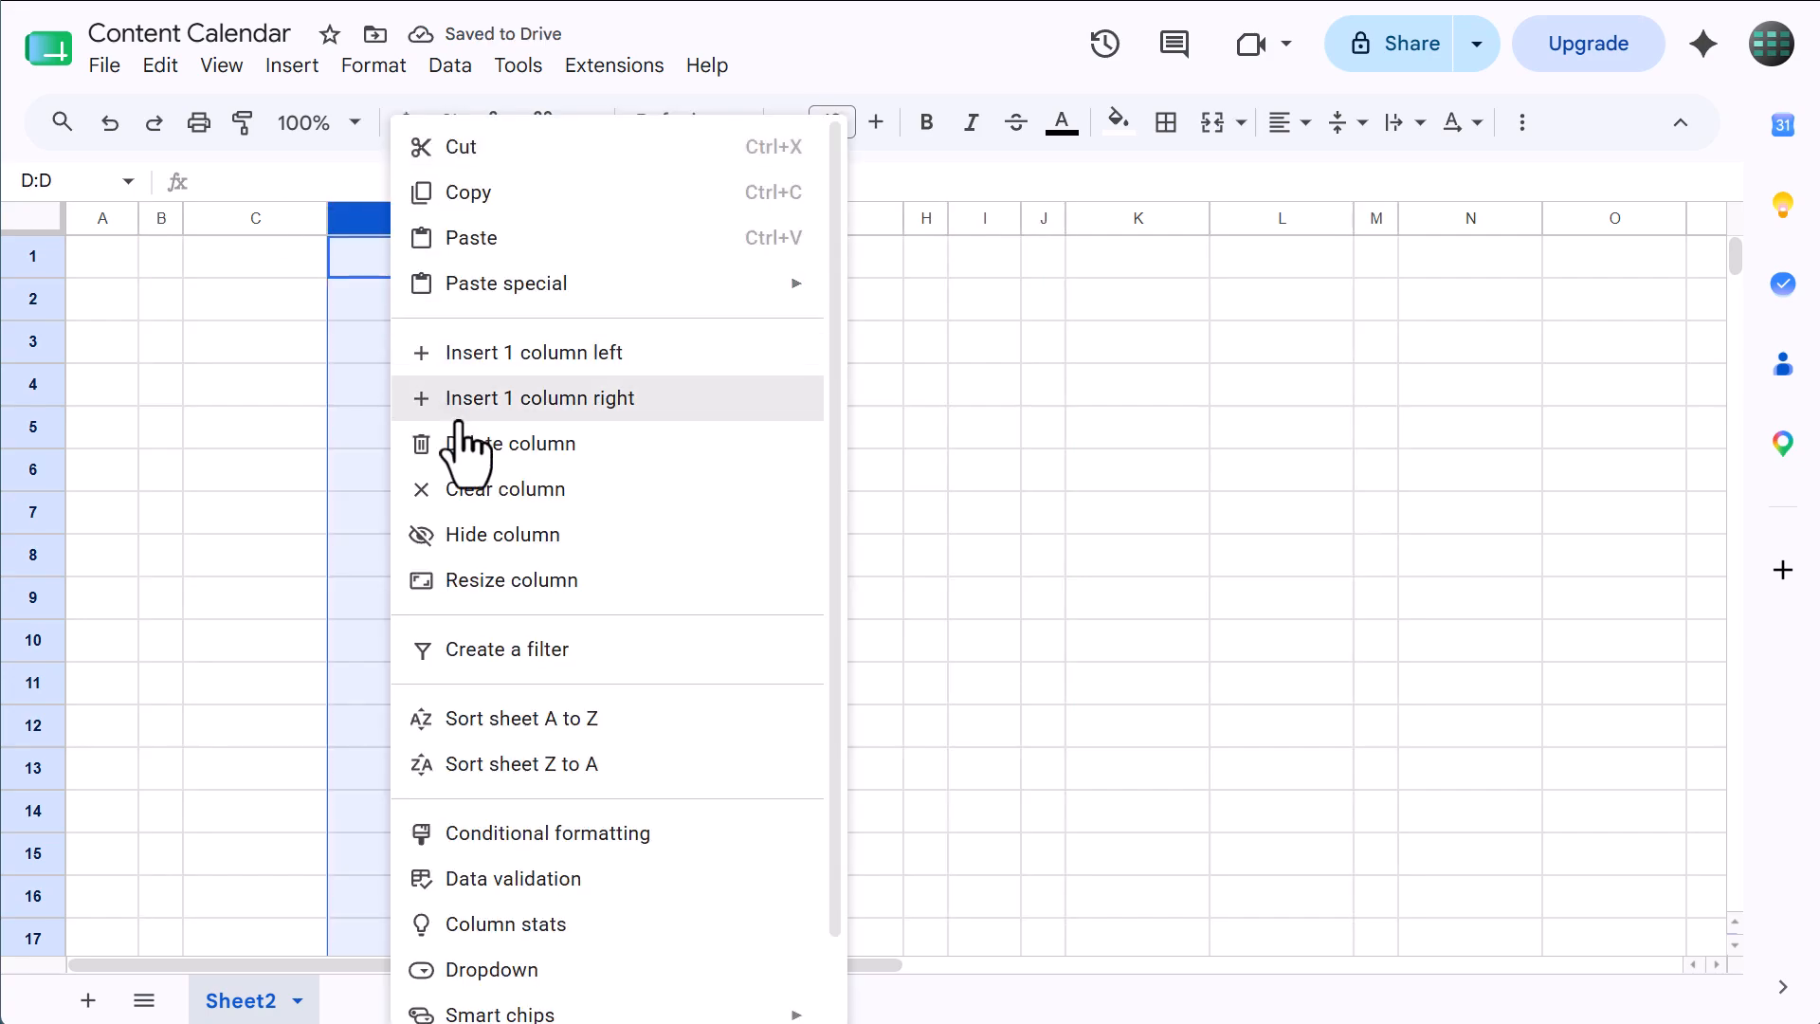
pyautogui.click(478, 580)
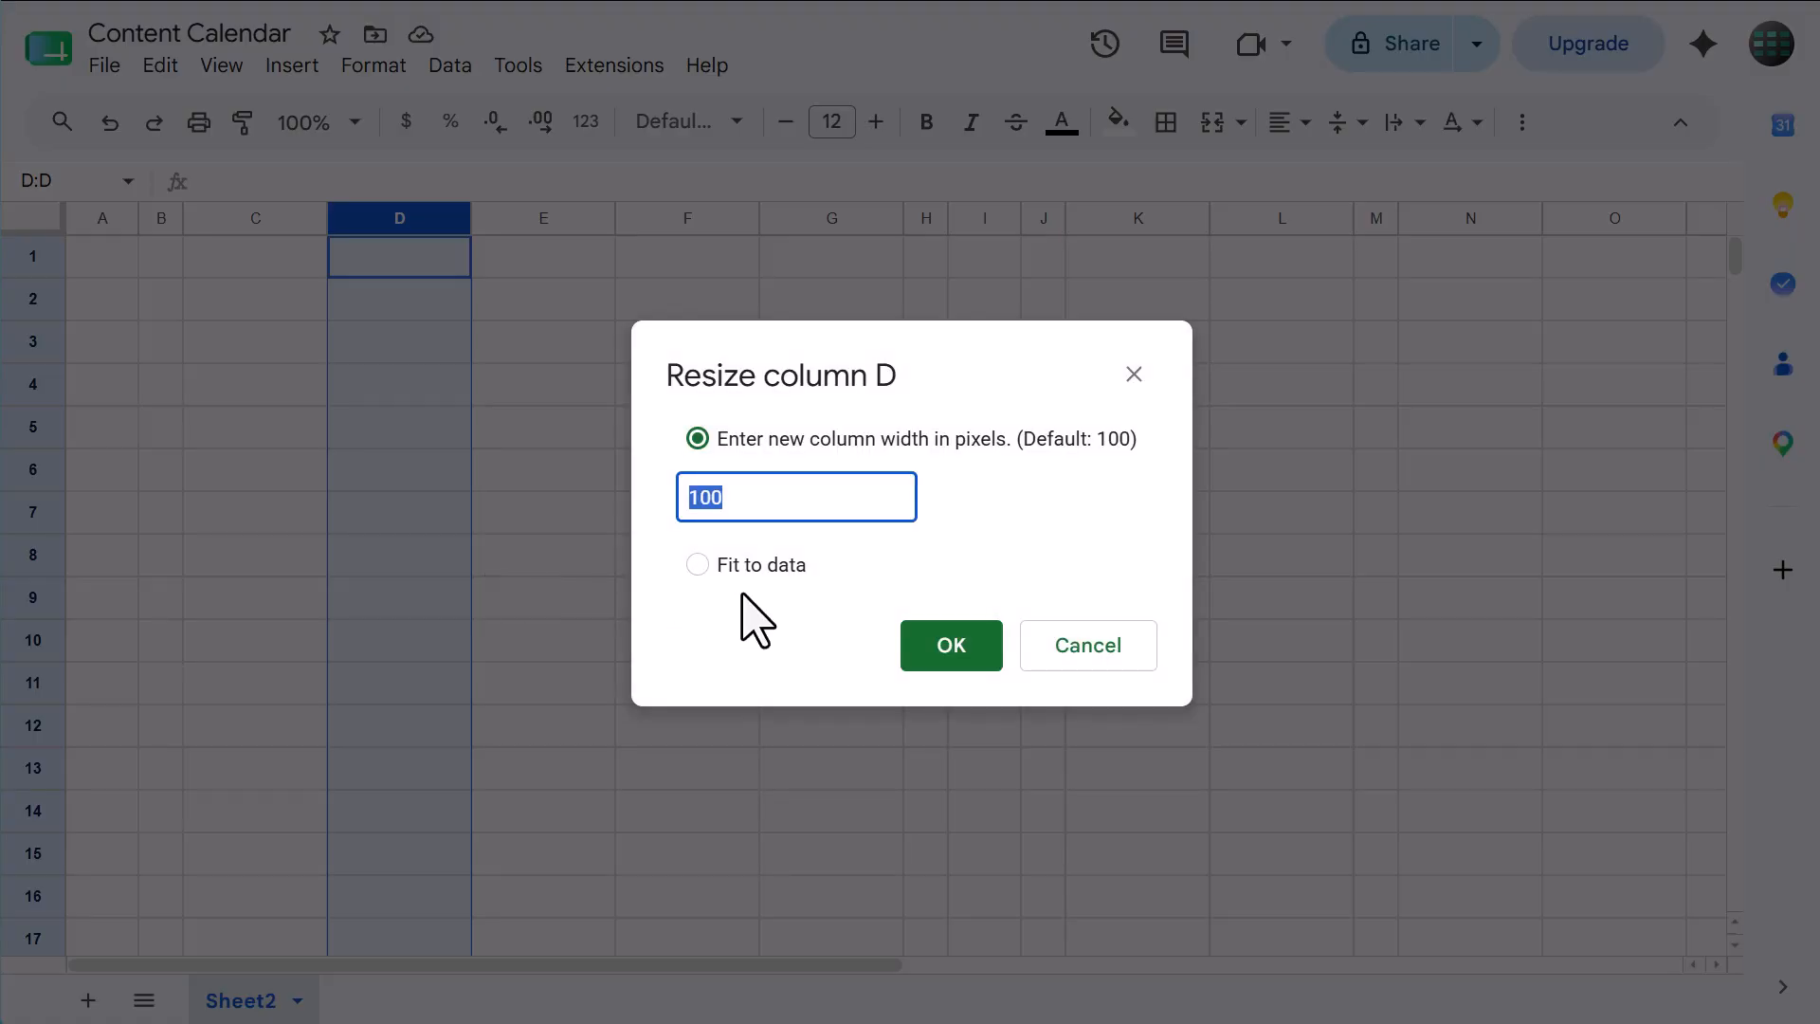
pyautogui.write('500')
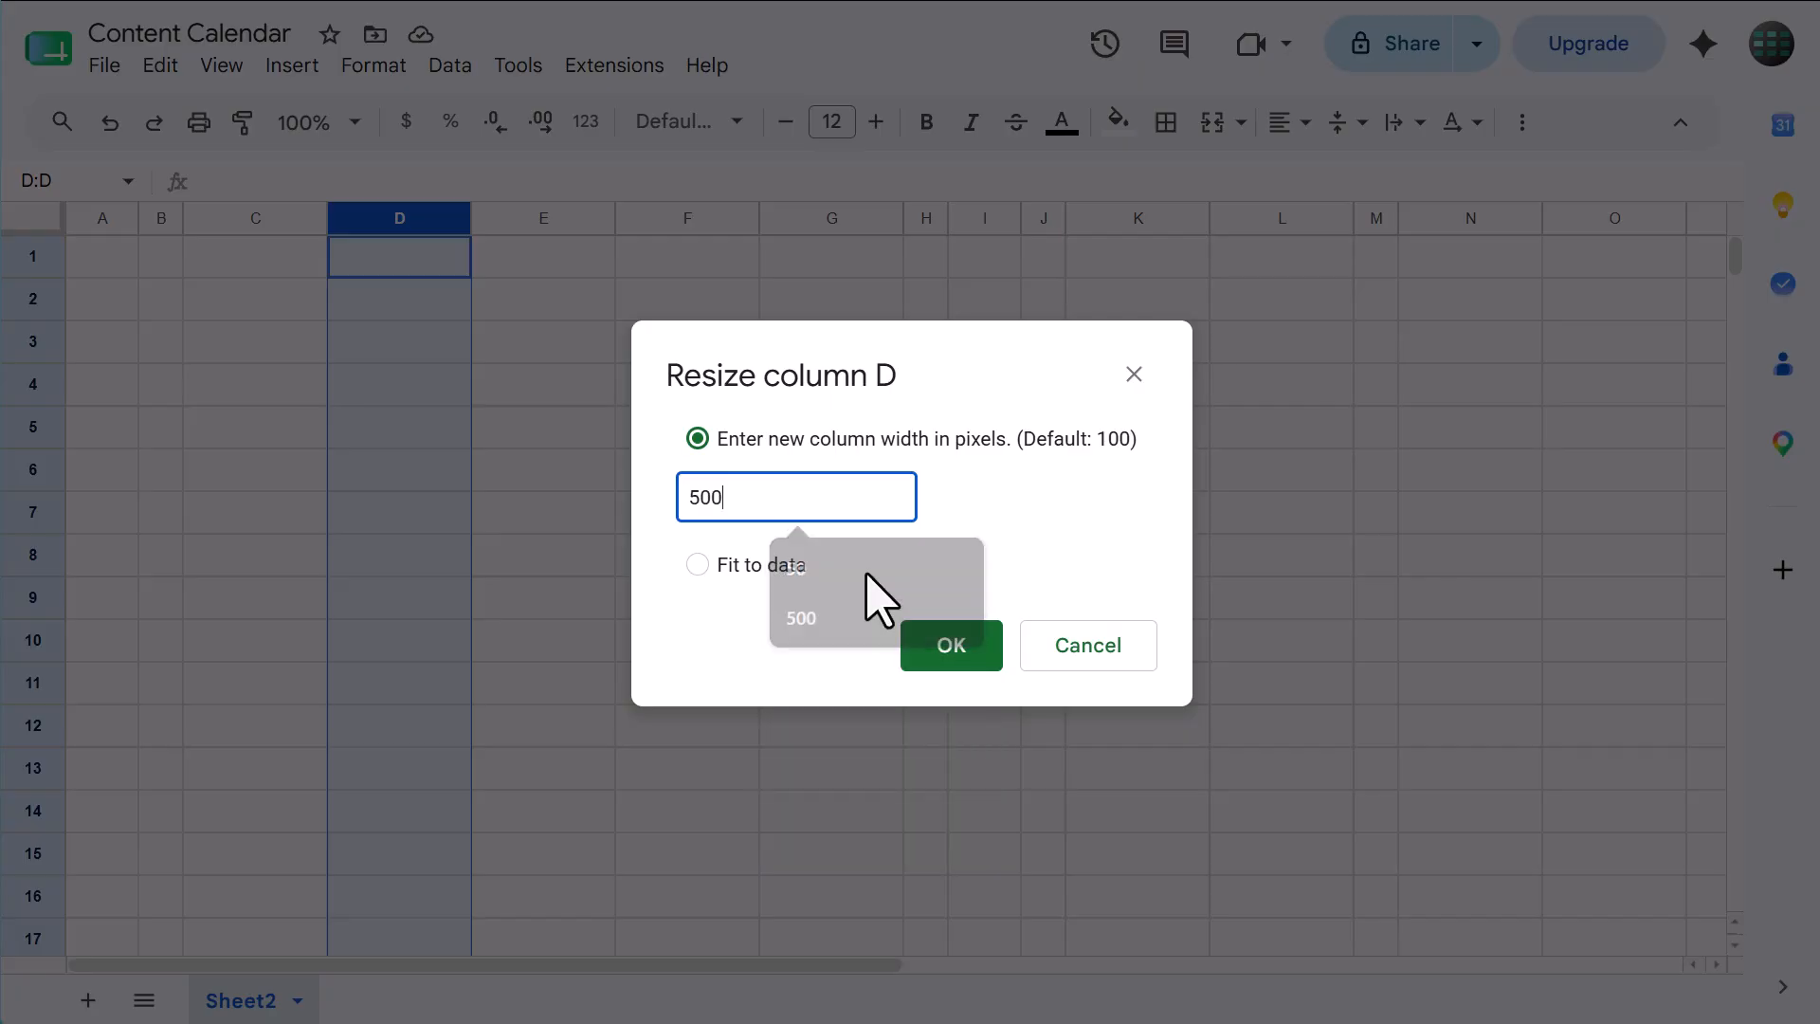
pyautogui.click(948, 646)
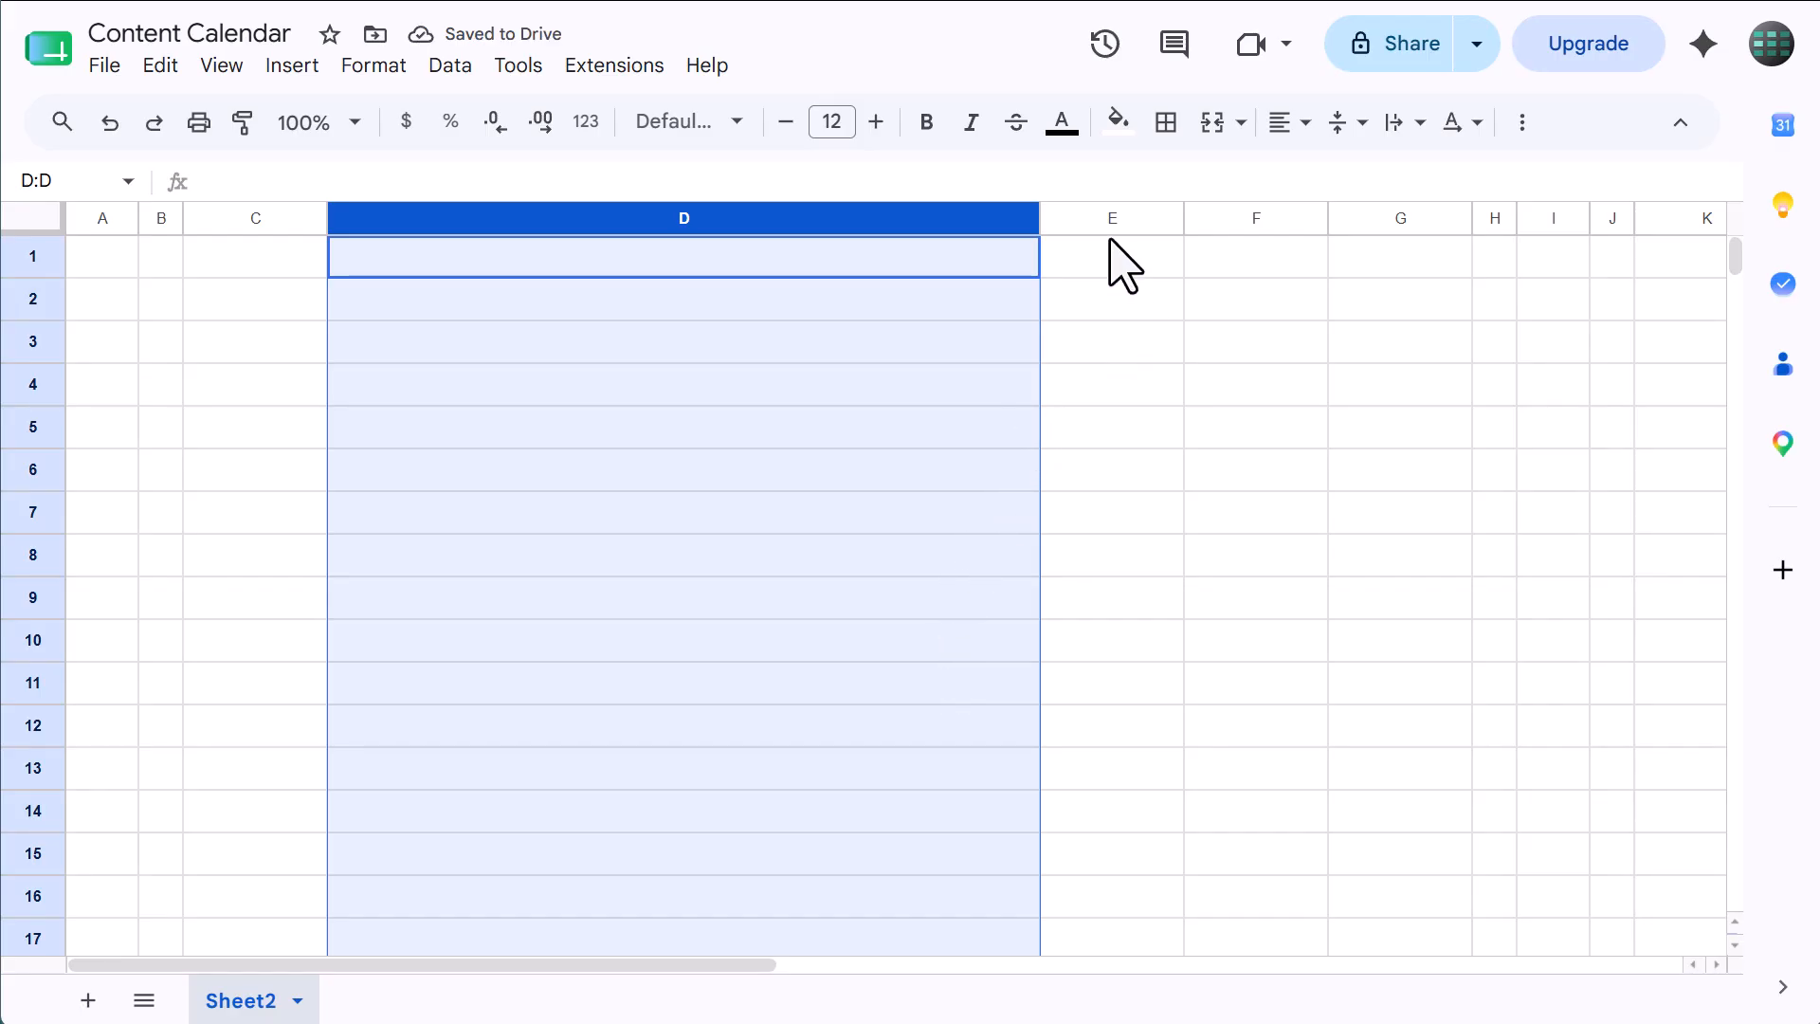
# - Set the width of columns E through G to 150 pixels
pyautogui.moveTo(1113, 223); pyautogui.dragTo(1394, 266)
pyautogui.rightClick(1371, 211)
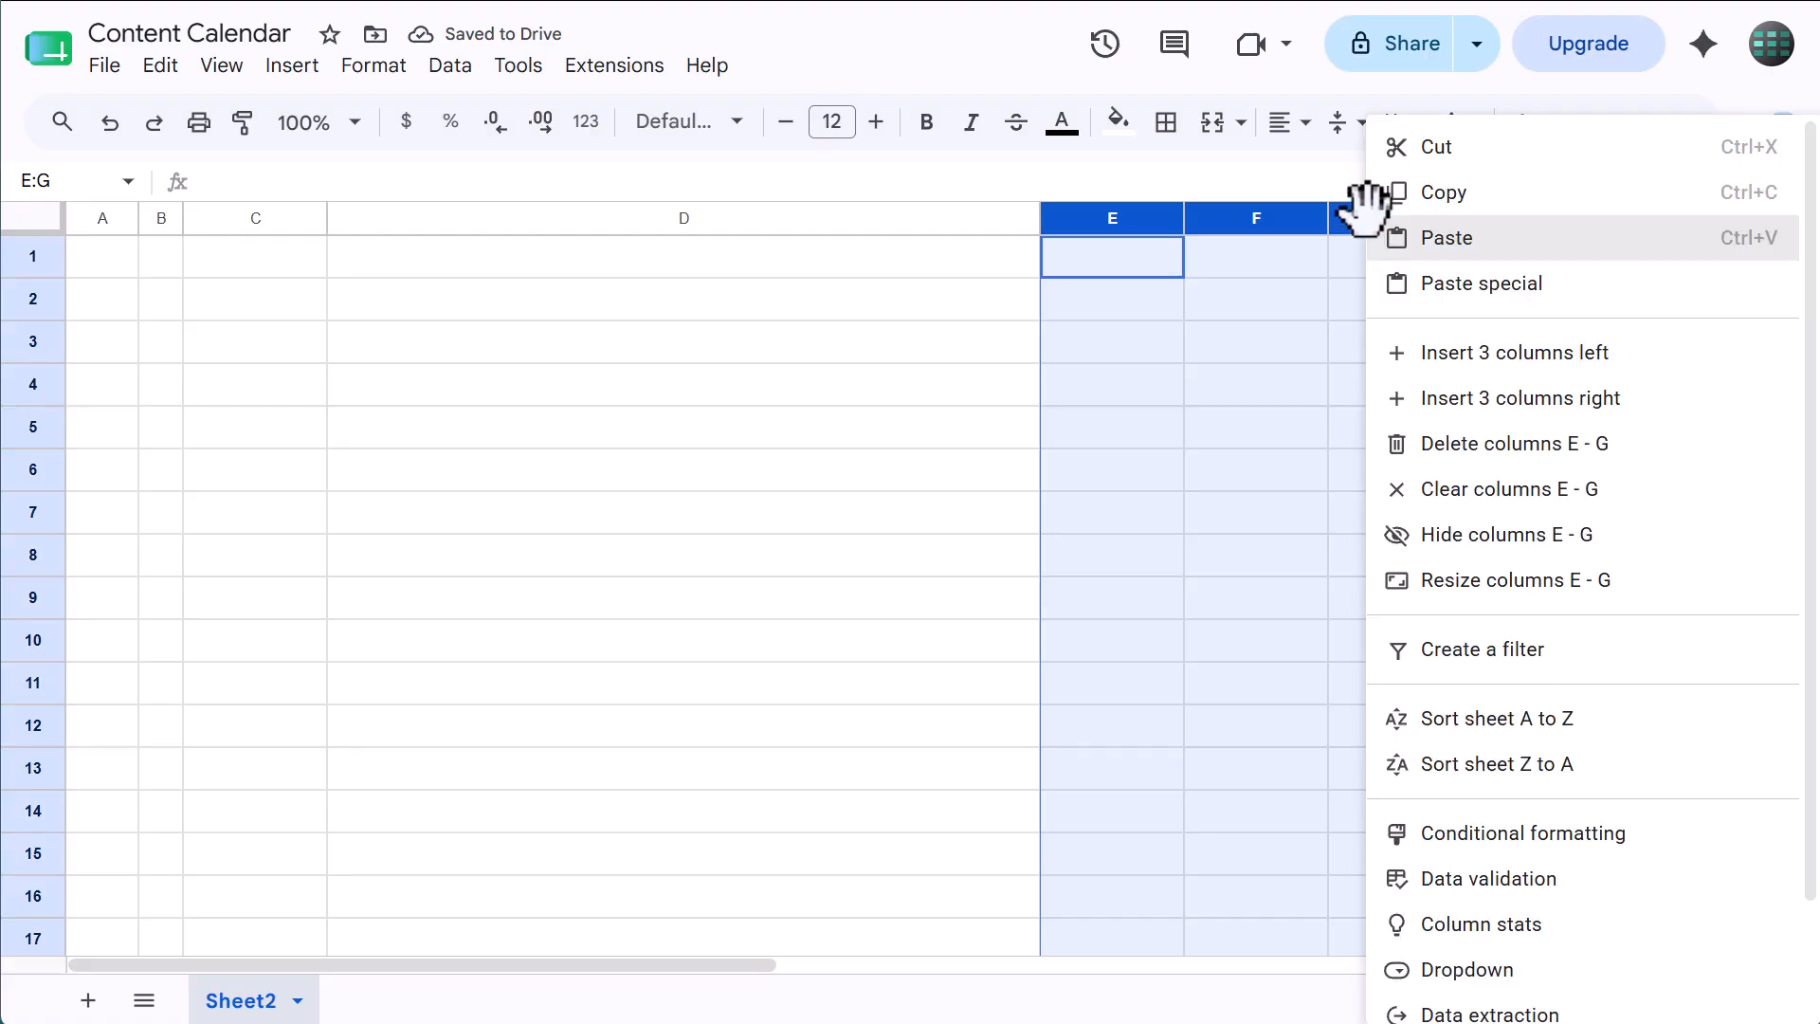
pyautogui.click(1460, 580)
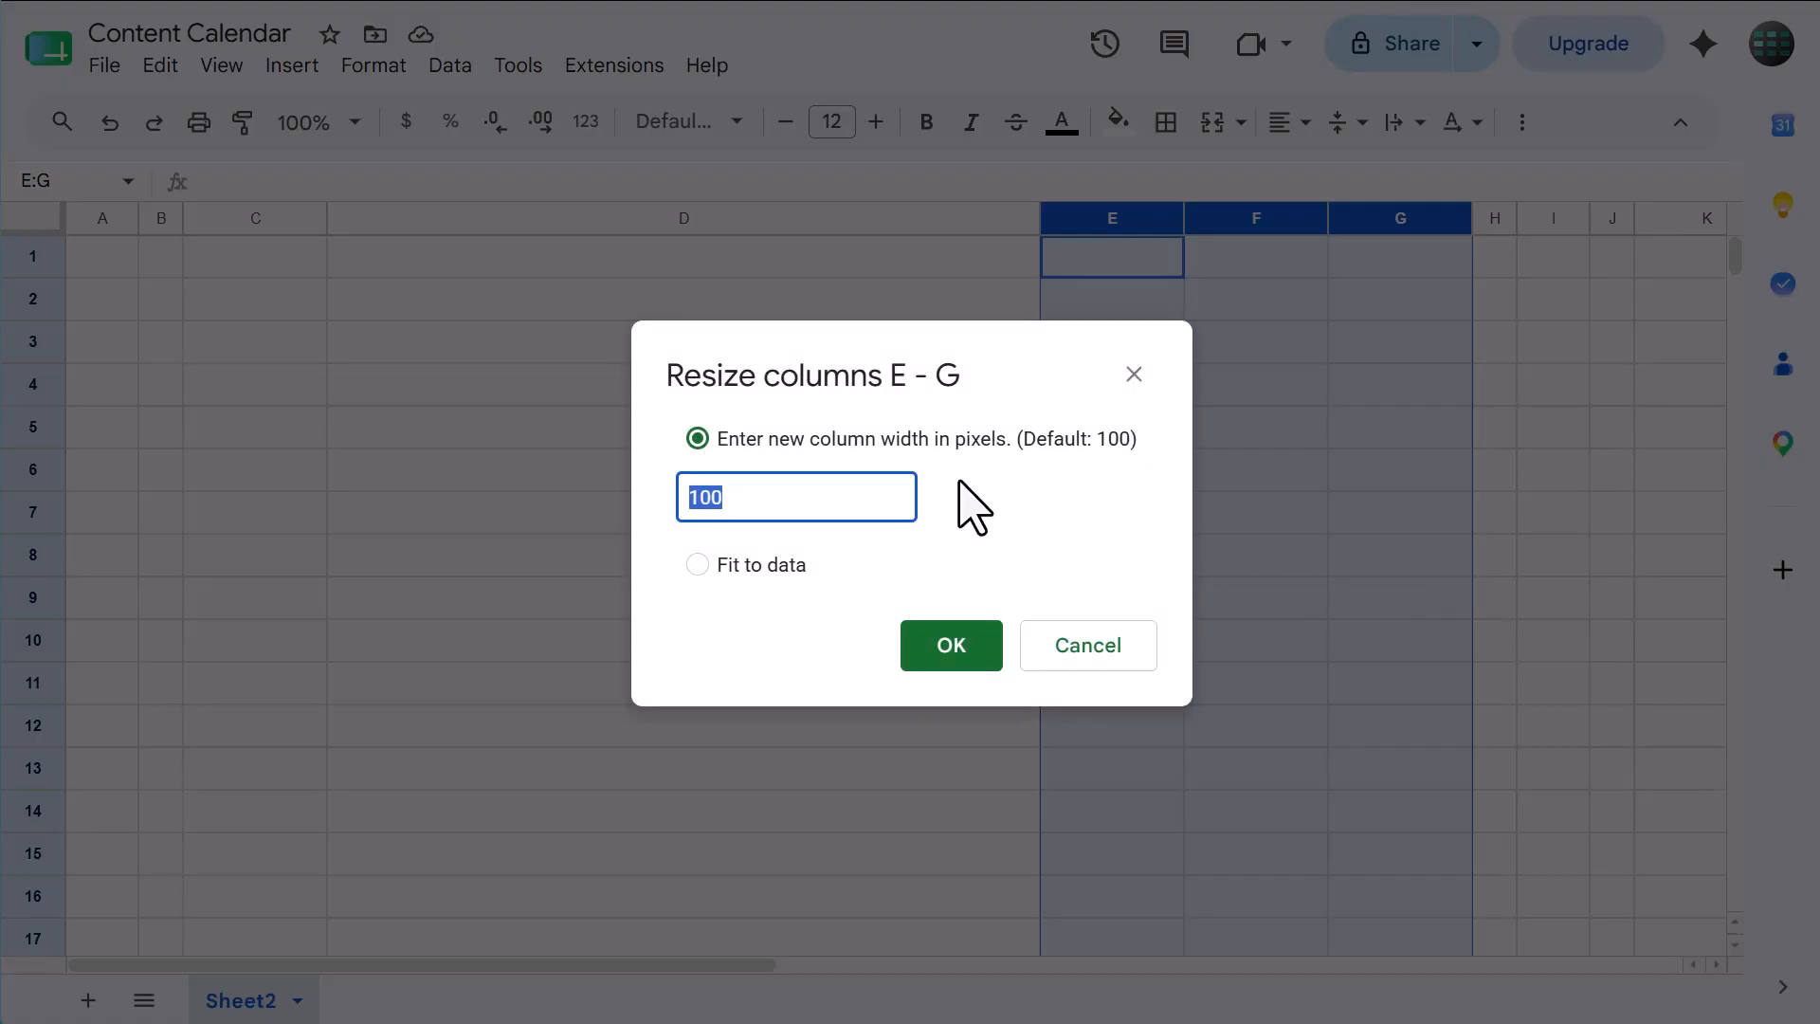
pyautogui.write('150')
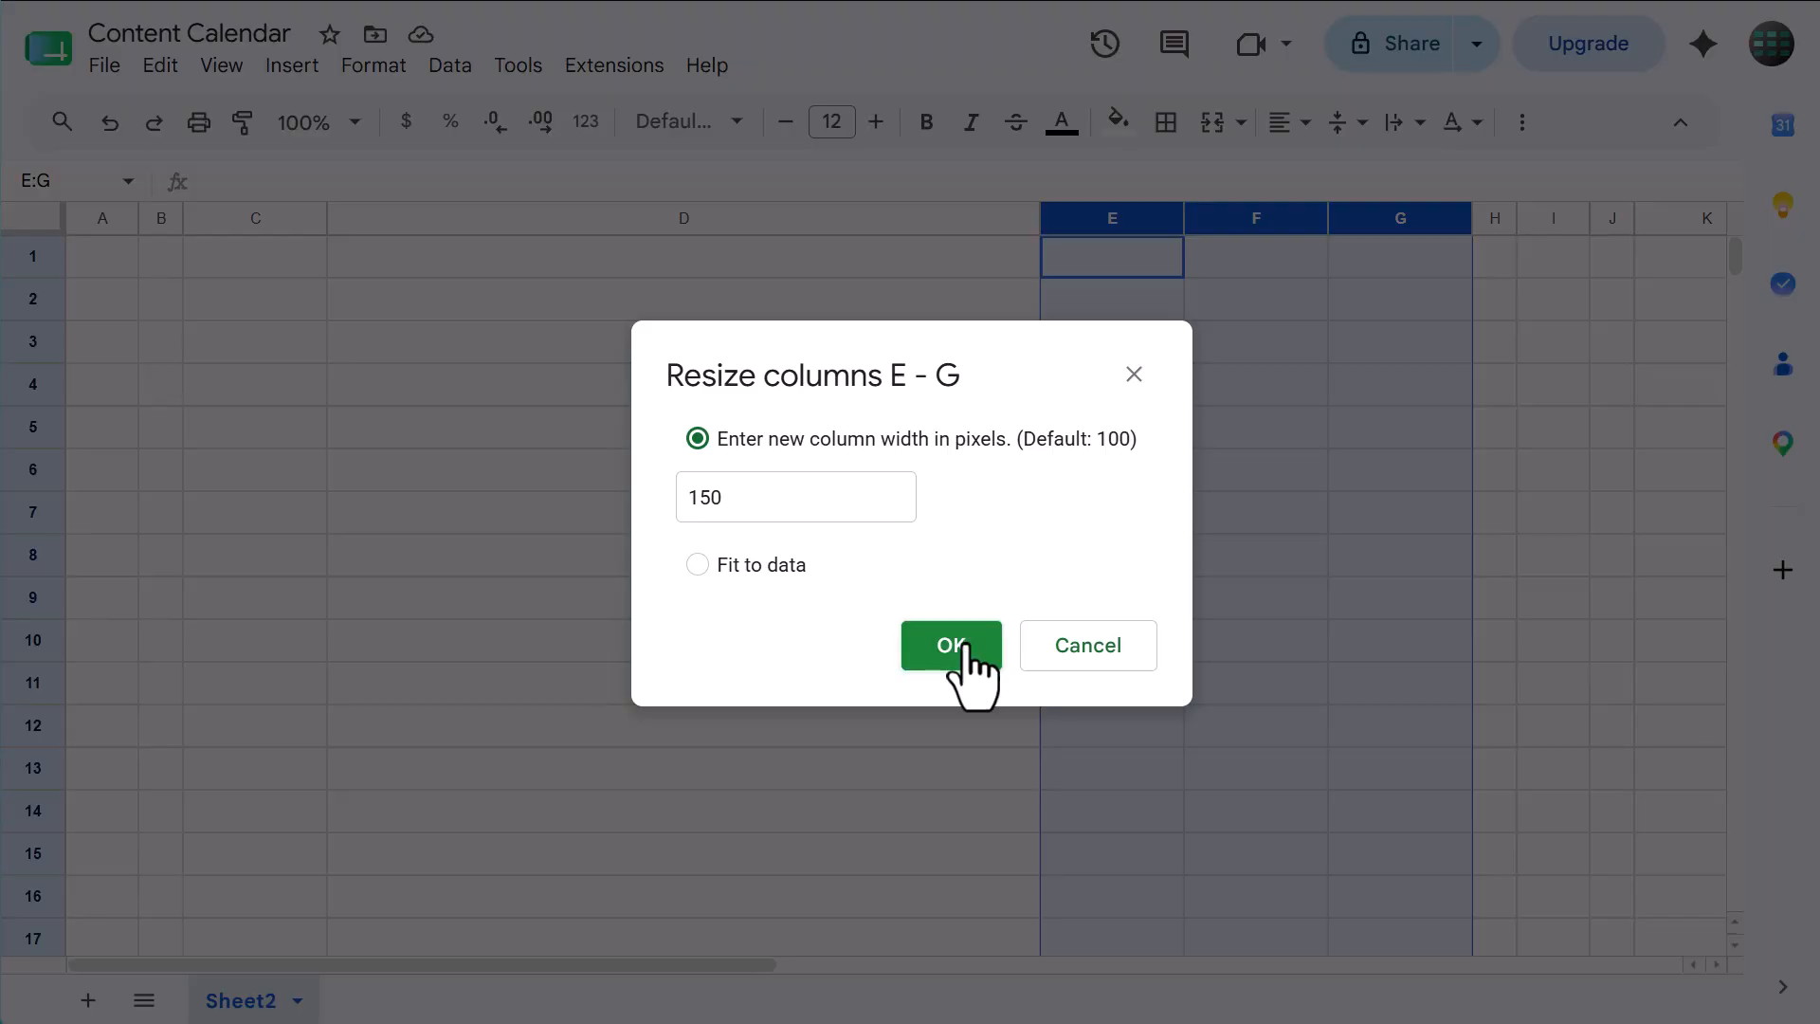
pyautogui.click(960, 644)
# - Enter the headers ID, TITLE, STATUS, DATE and TITLE LENGTH in cells C3 through G3
pyautogui.click(266, 343)
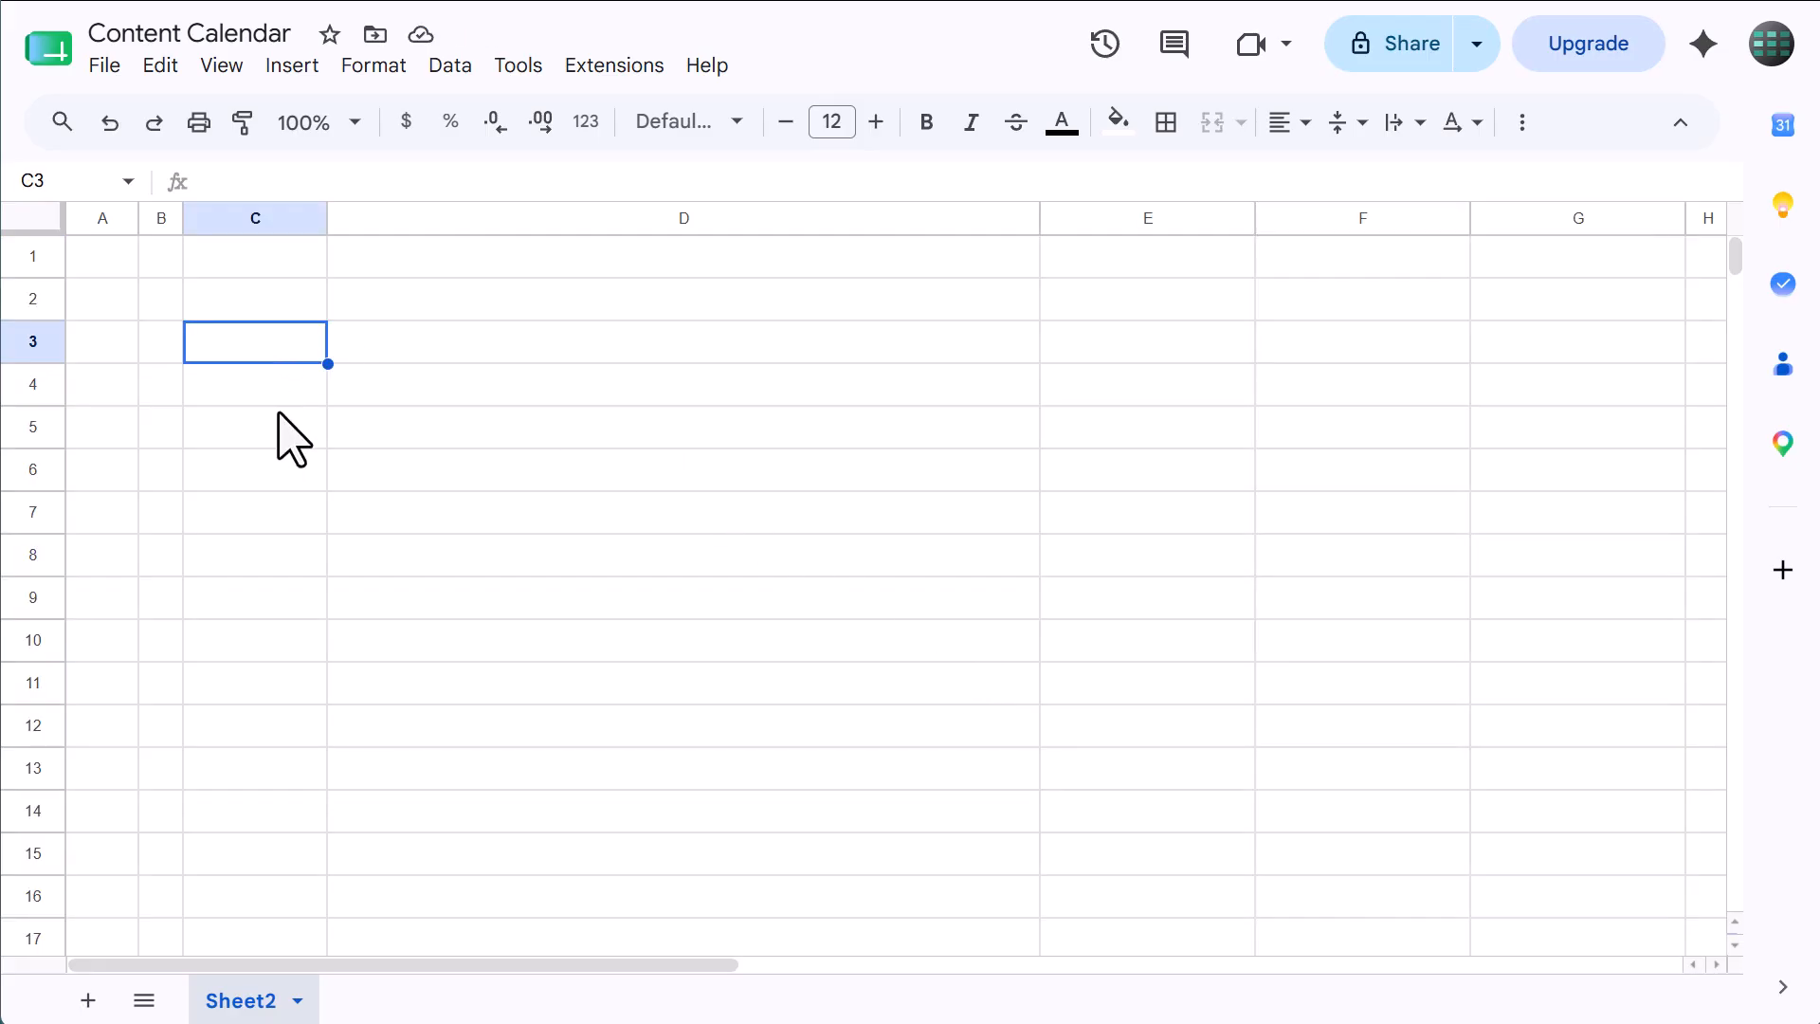
pyautogui.write('ID')
pyautogui.press('Tab')
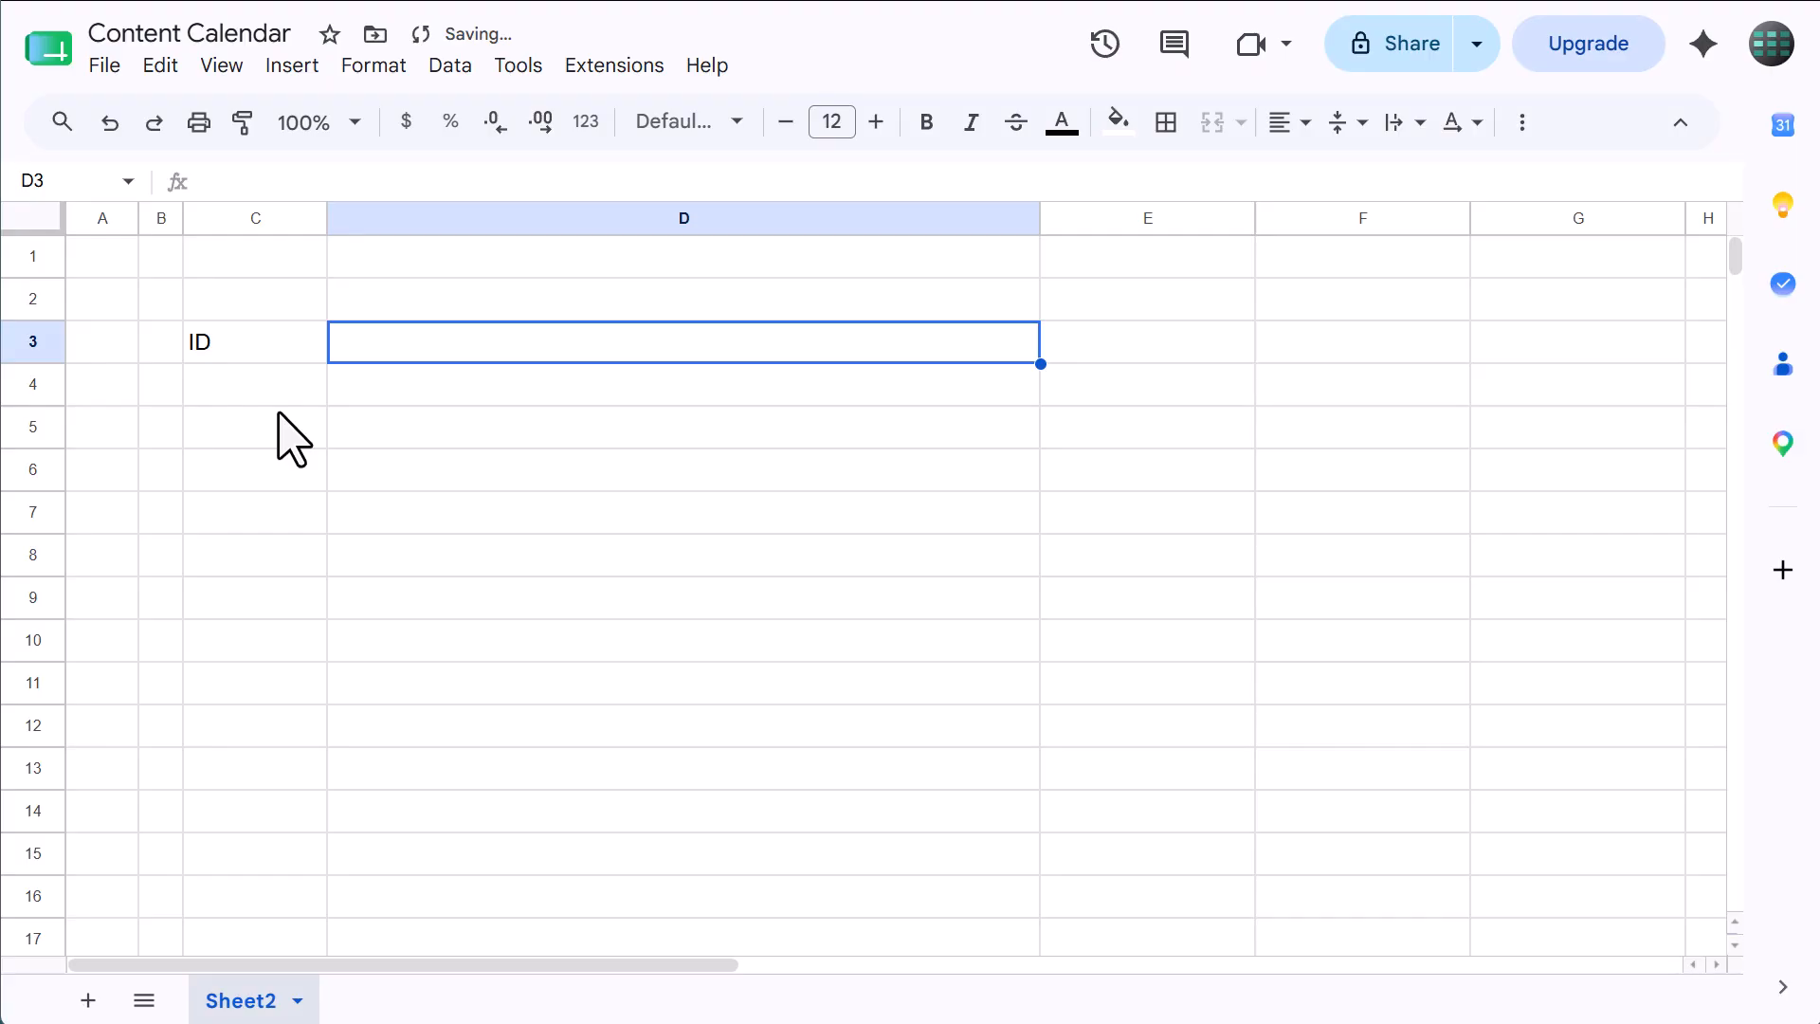
pyautogui.write('TITLE')
pyautogui.press('Tab')
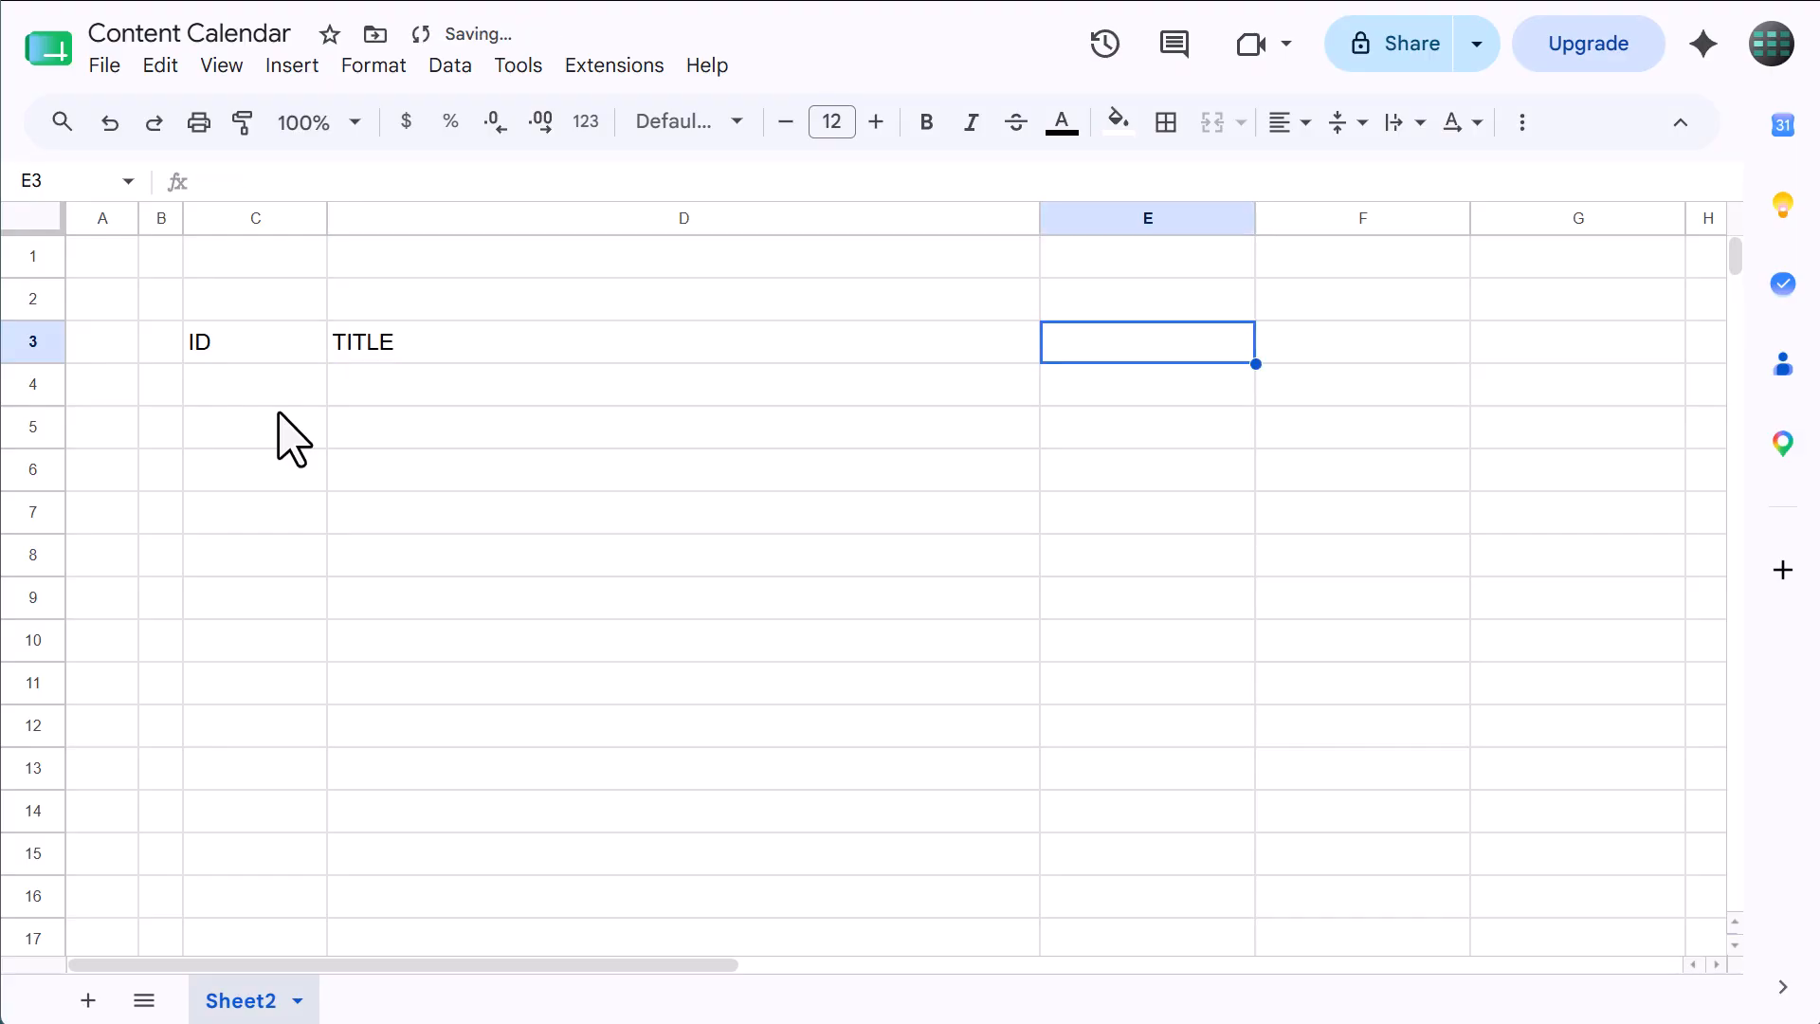
pyautogui.write('STATUS')
pyautogui.press('Tab')
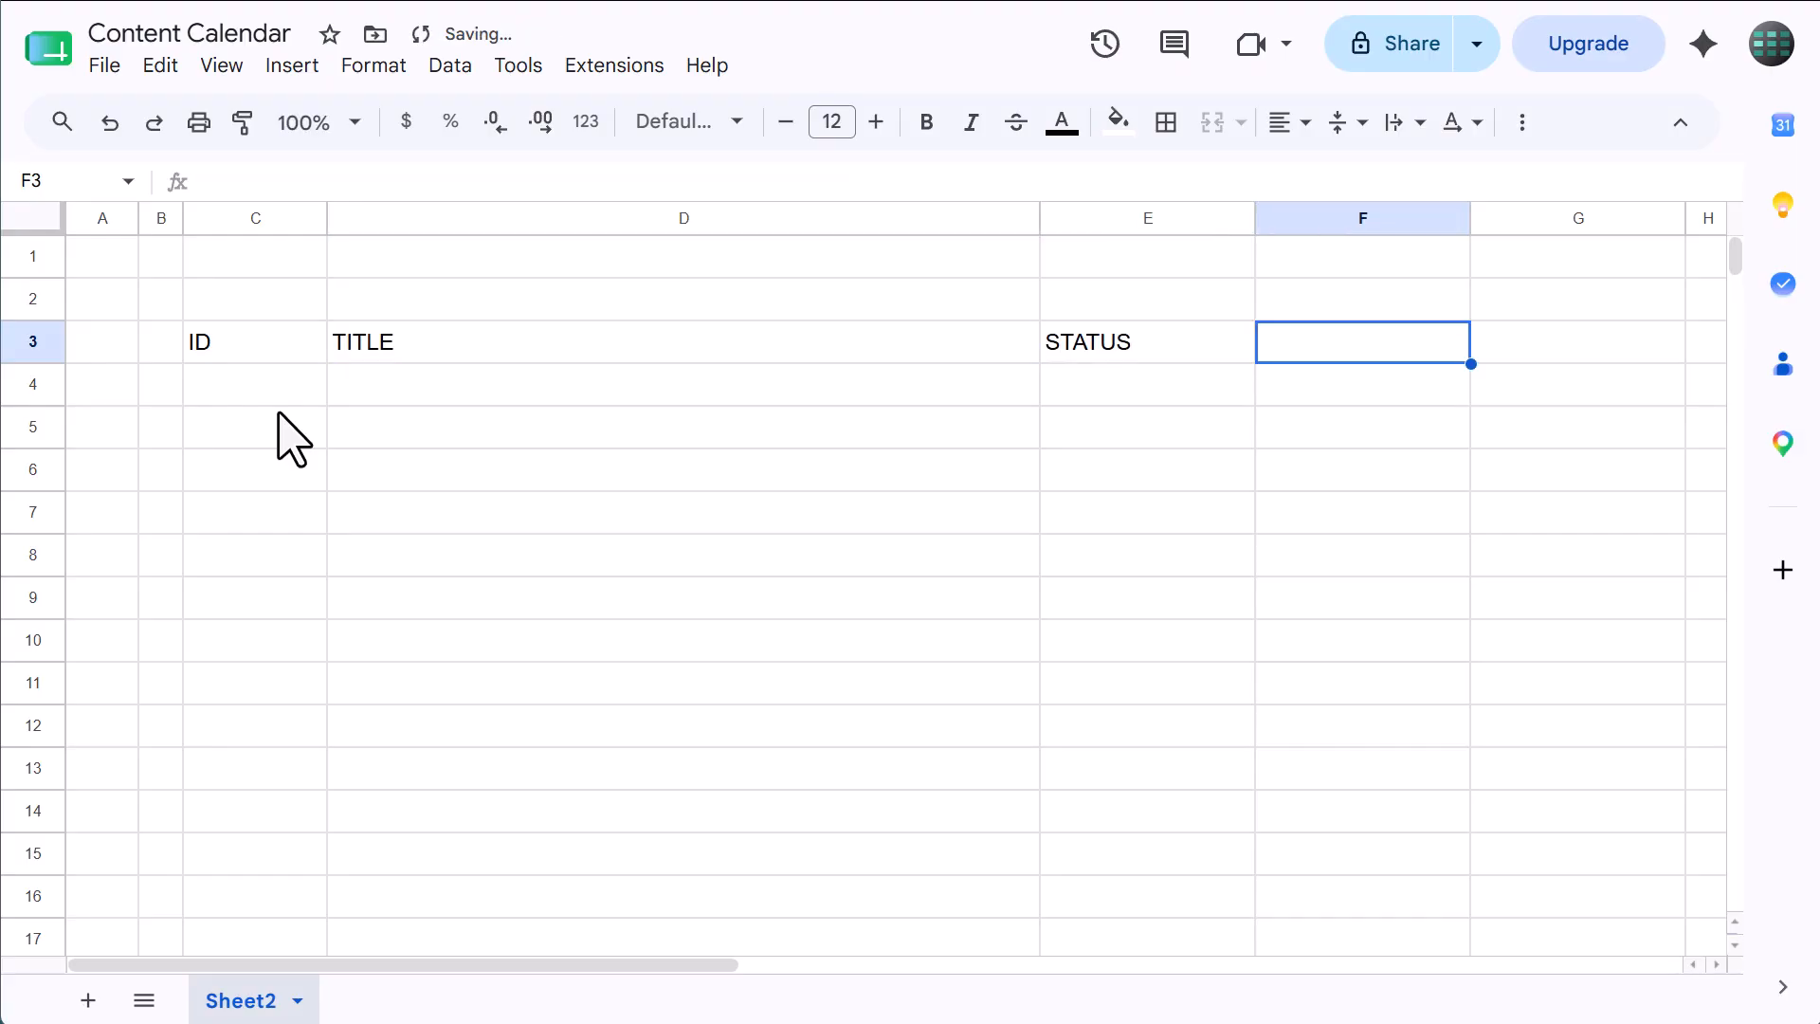
pyautogui.write('DATE')
pyautogui.press('Tab')
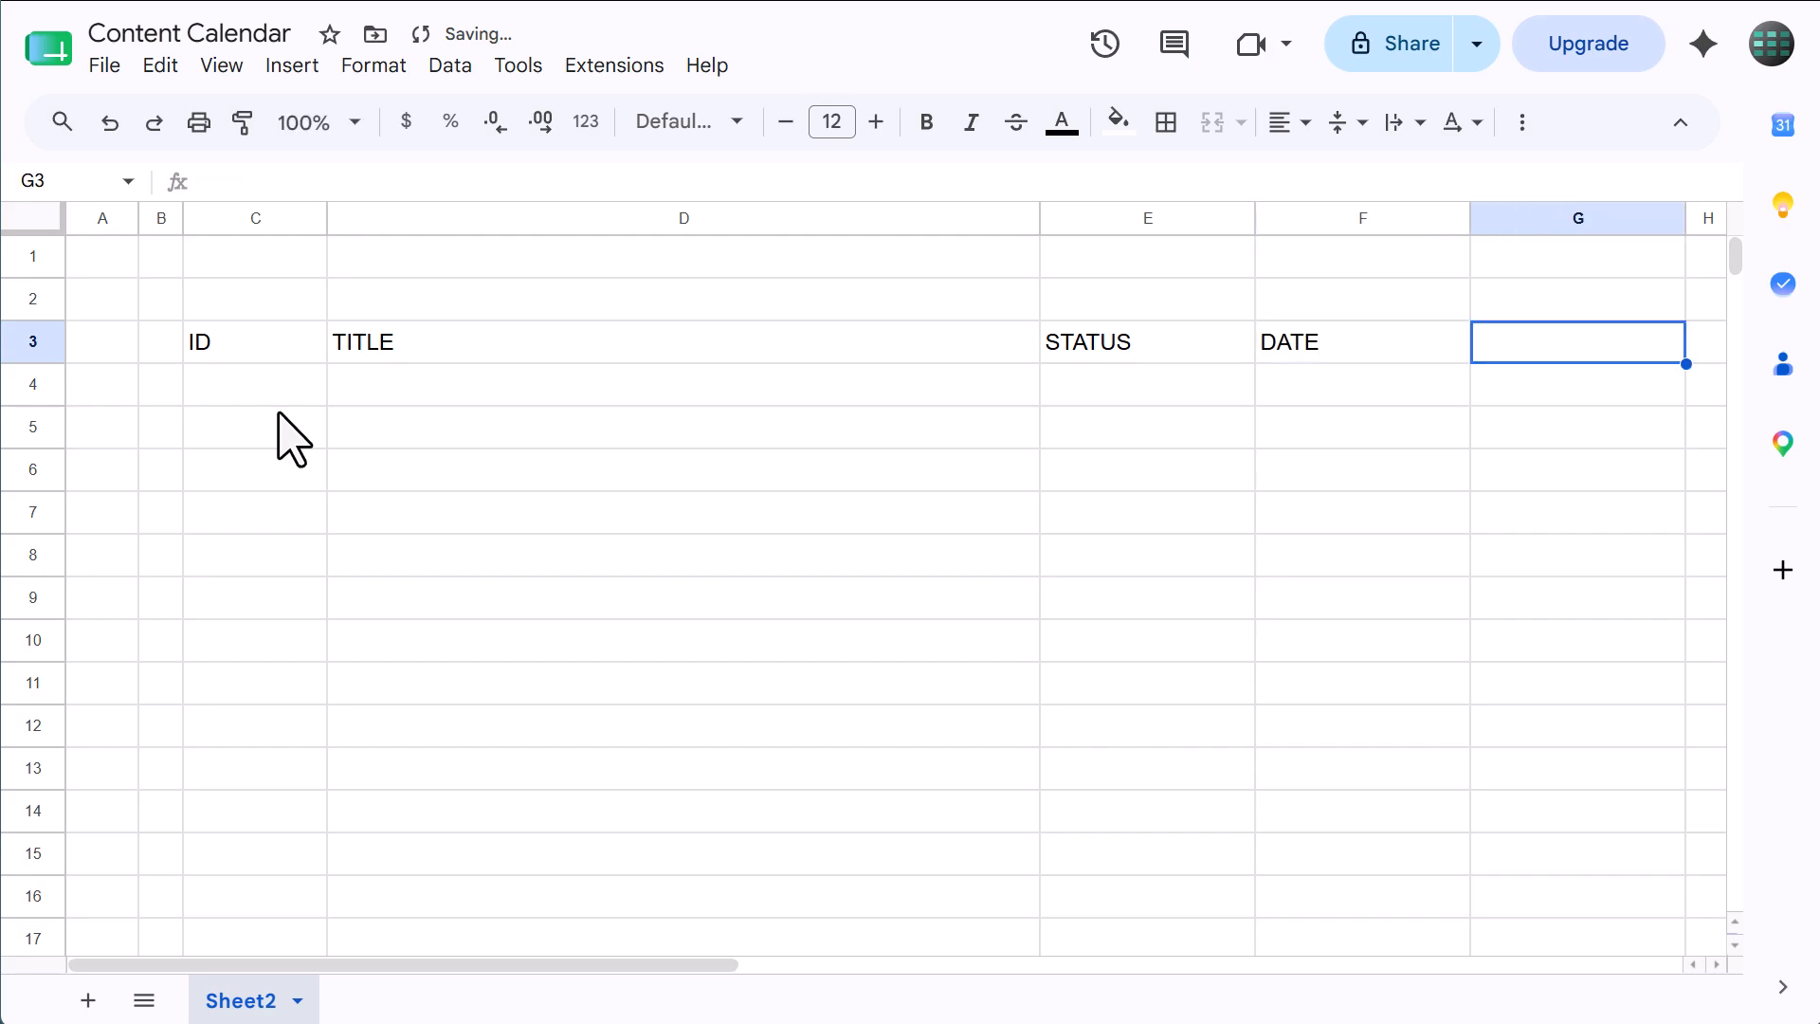
pyautogui.write('TITLE LENGTH')
pyautogui.press('Tab')
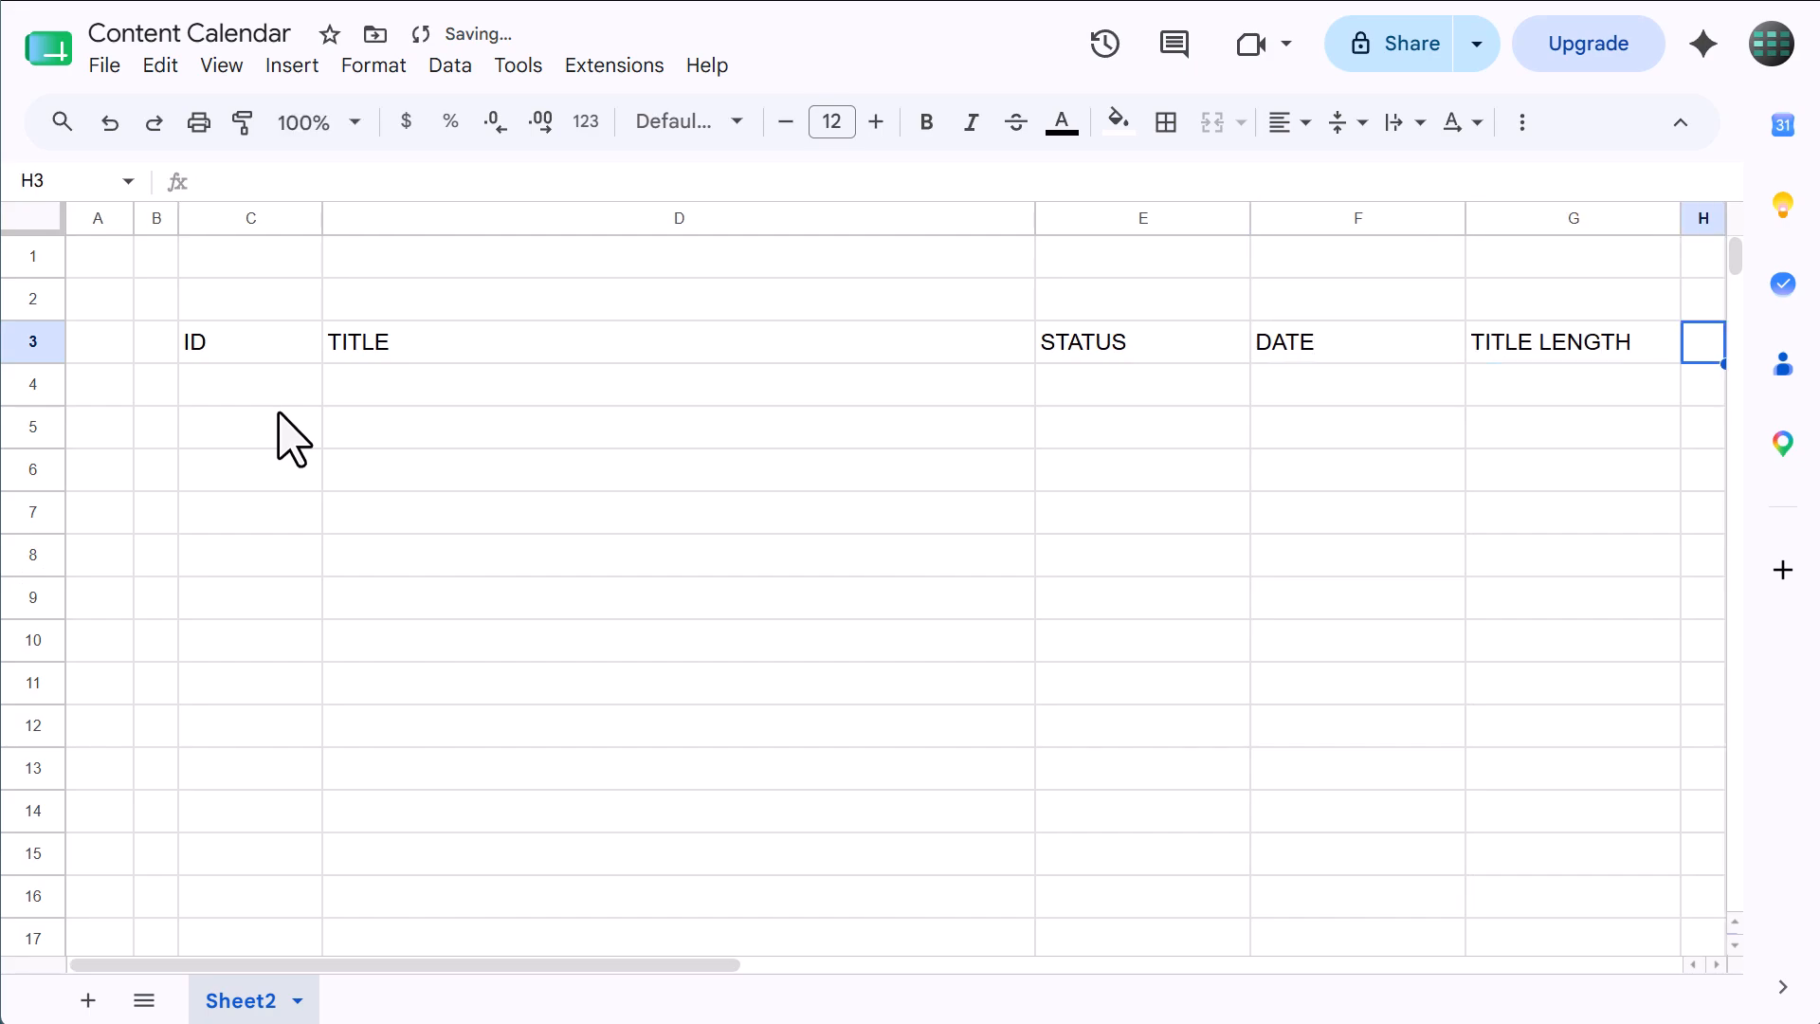
# - Enter the summary table headers STATUS in K3 and COUNT in L3
pyautogui.hscroll(3, 909, 365)
pyautogui.click(1446, 347)
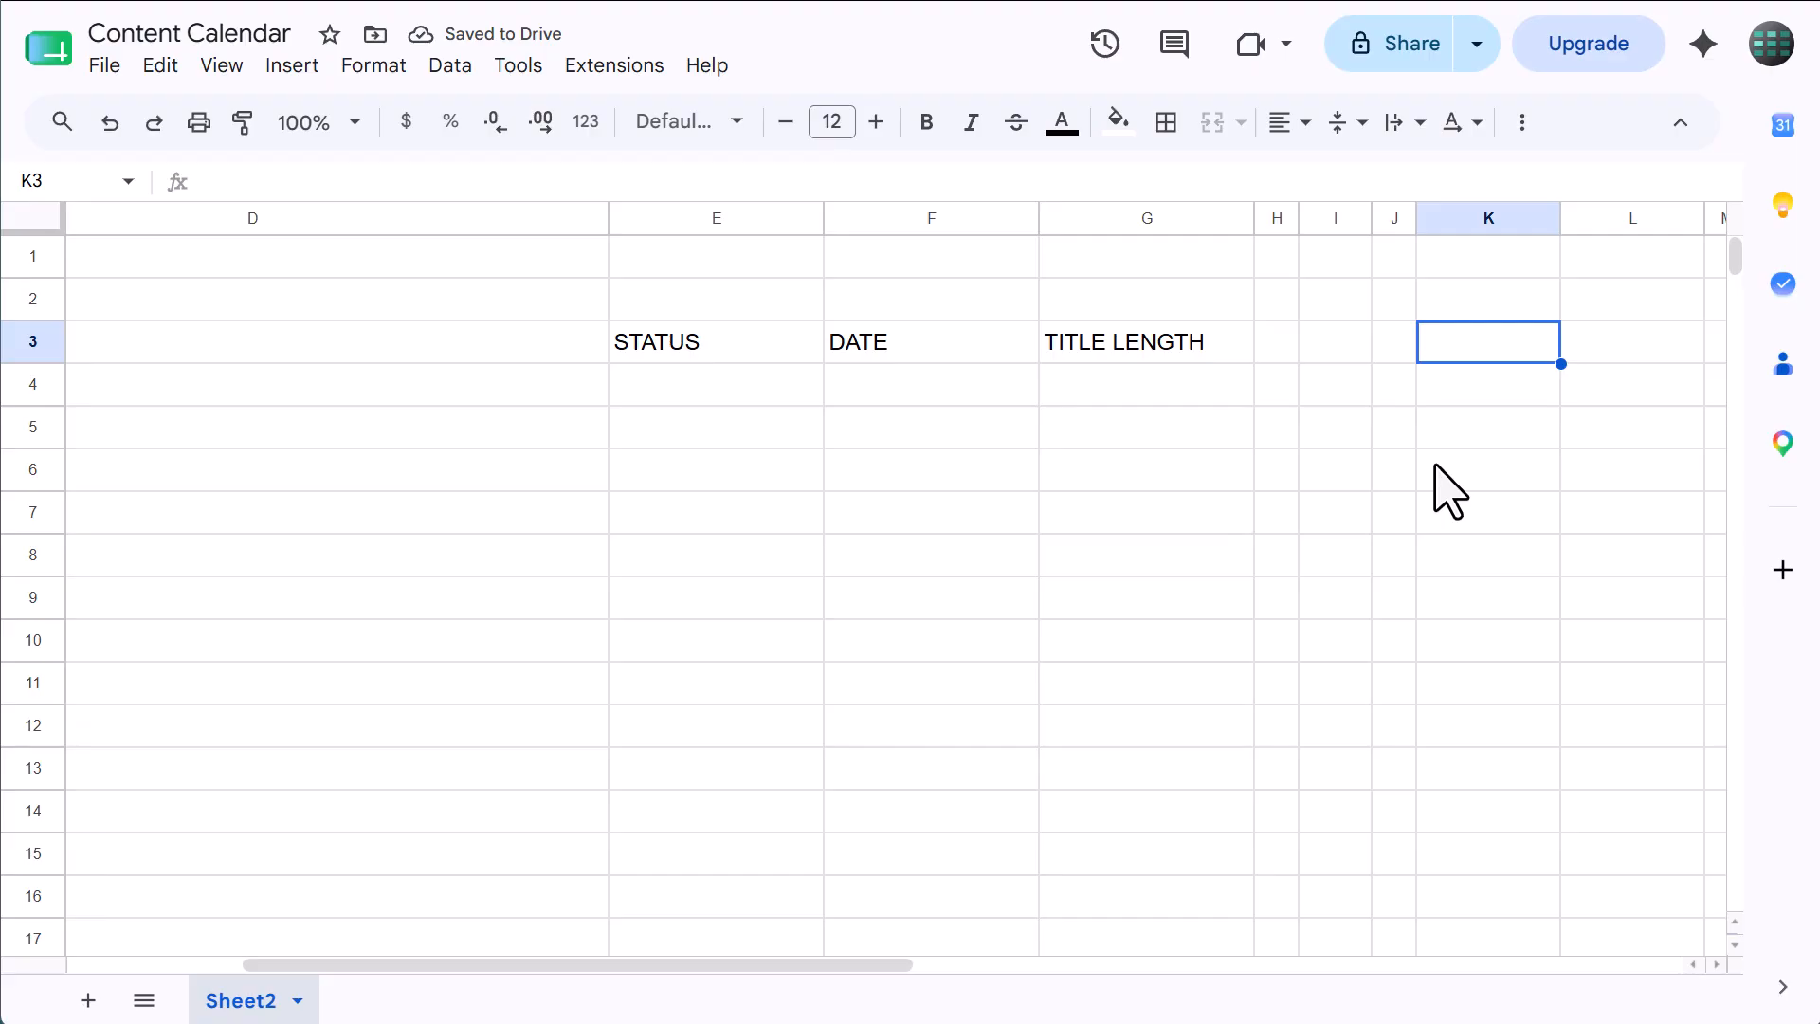
pyautogui.write('STATUS')
pyautogui.press('Tab')
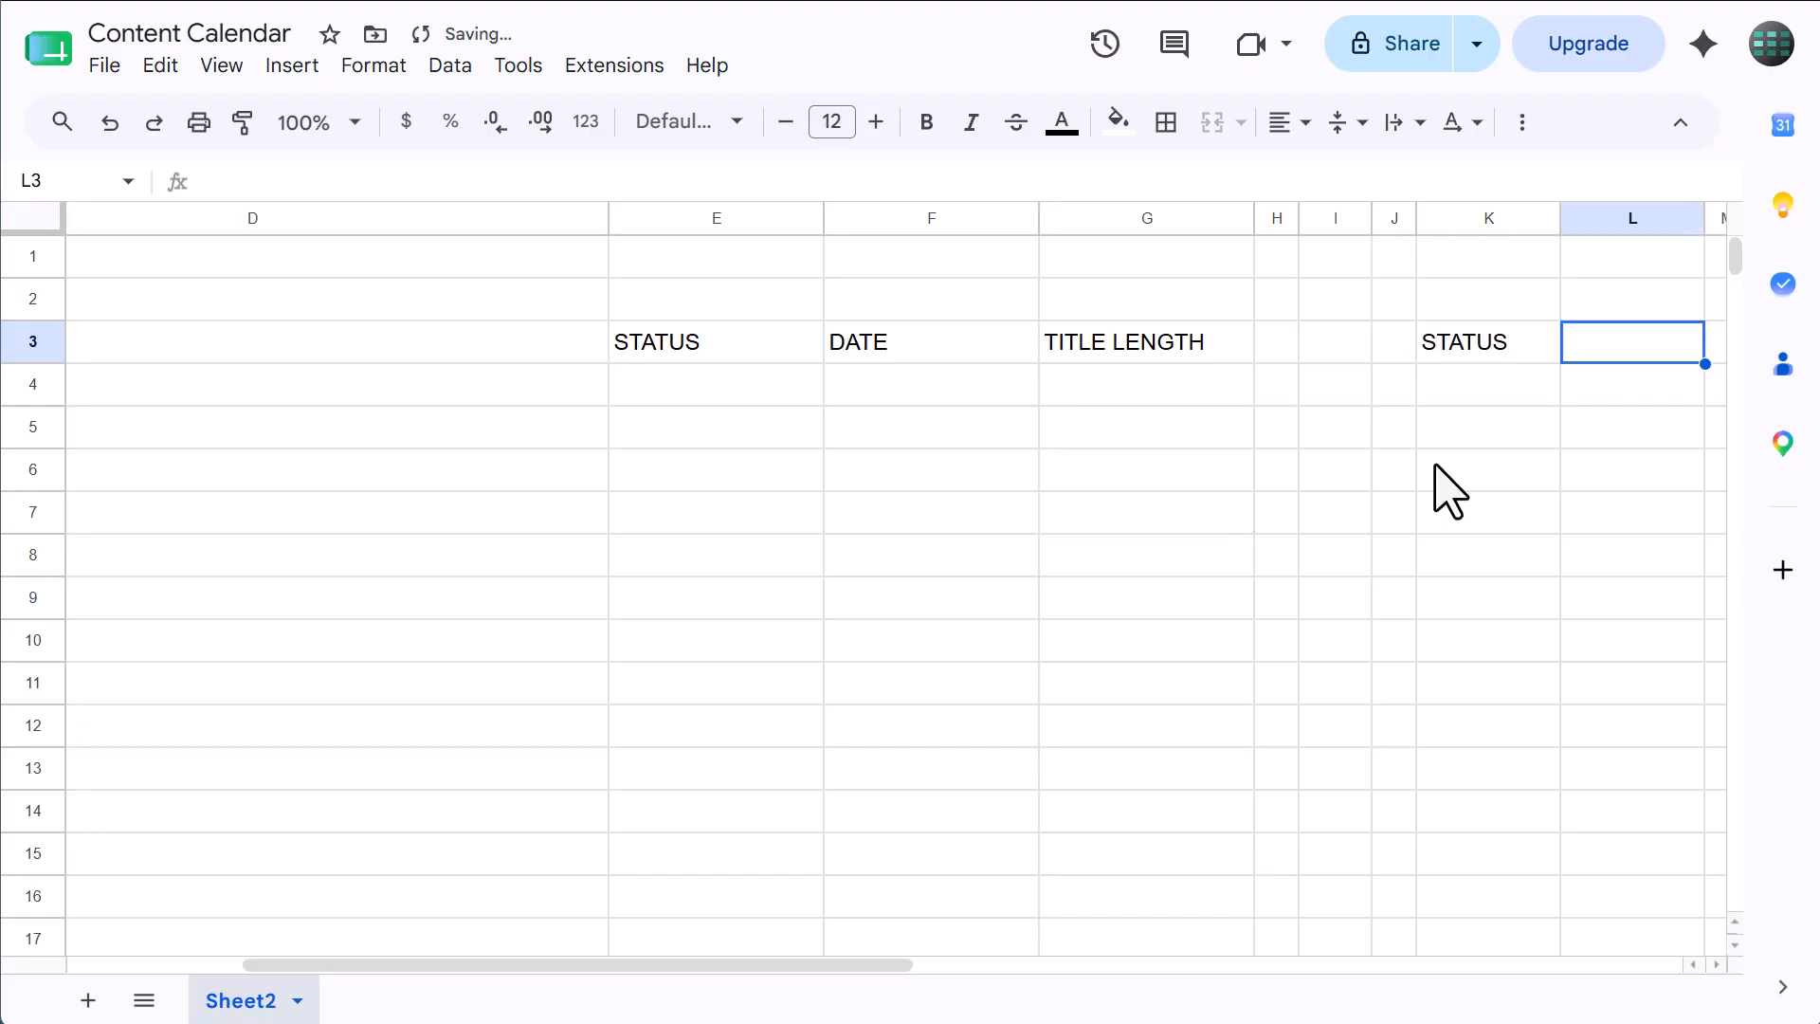
pyautogui.write('COUNT')
pyautogui.press('Tab')
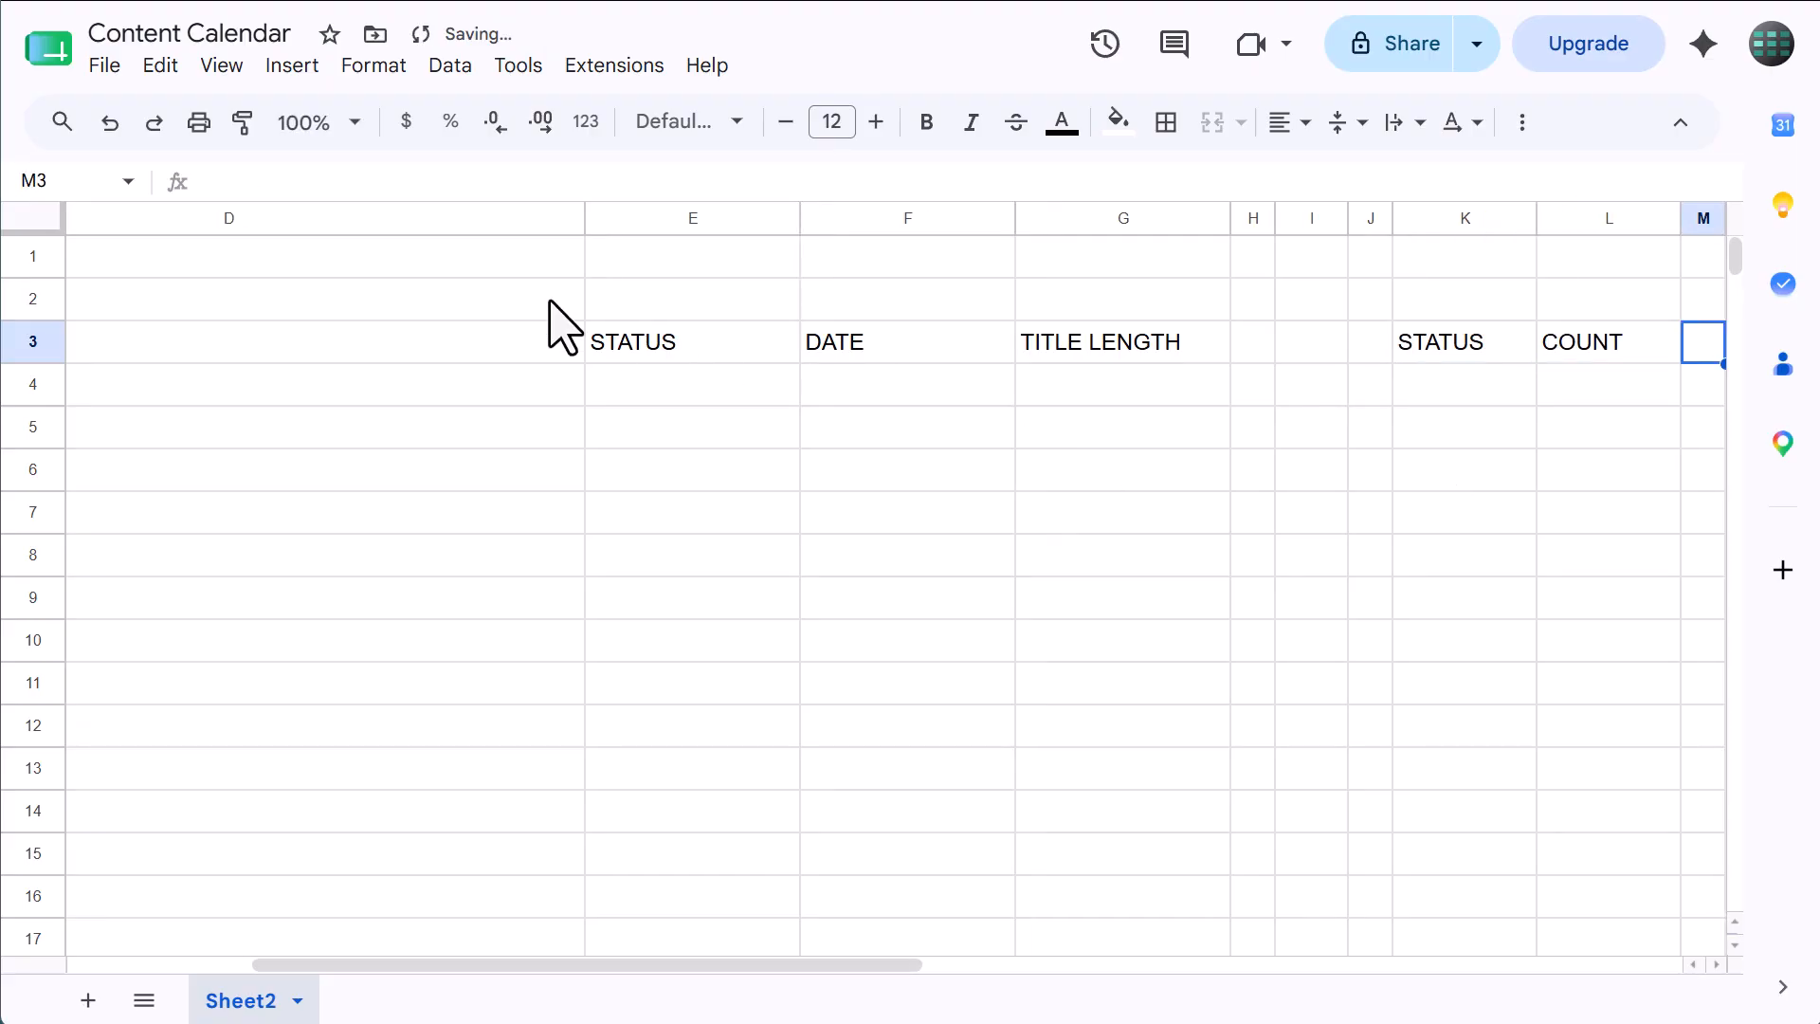
# - Fill the entire sheet with light gray
pyautogui.click(33, 218)
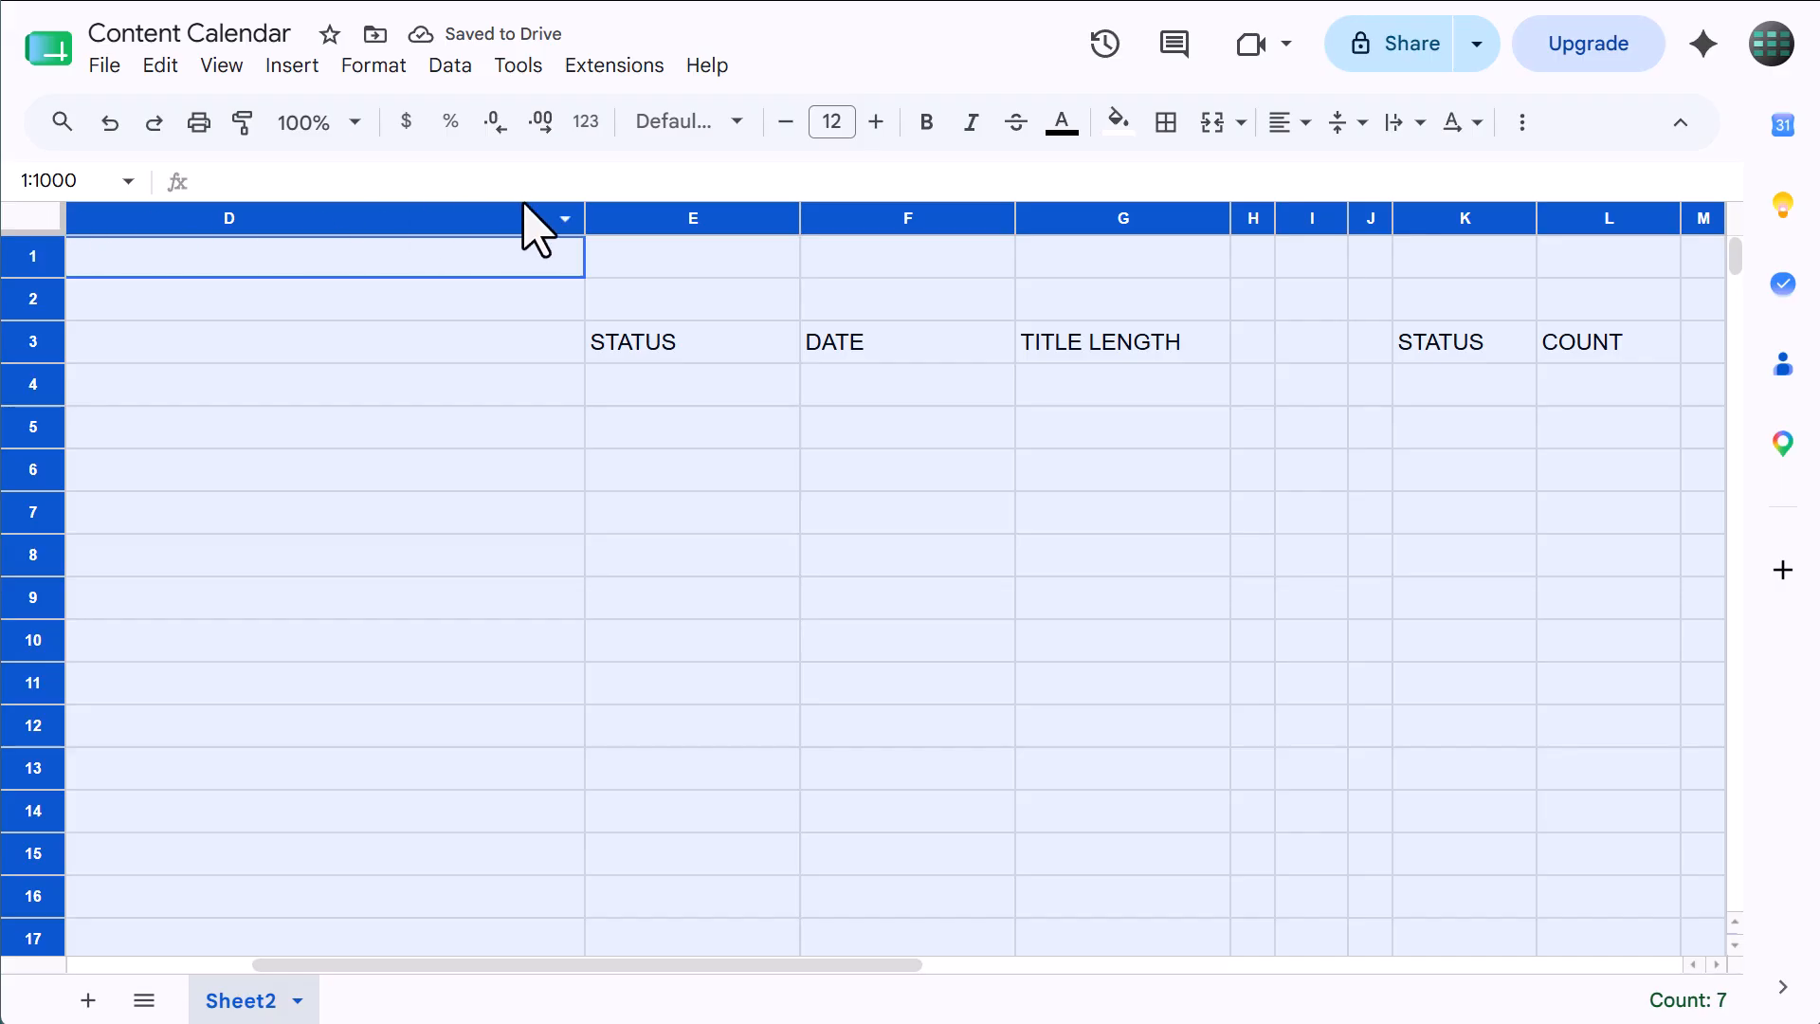
pyautogui.click(1128, 128)
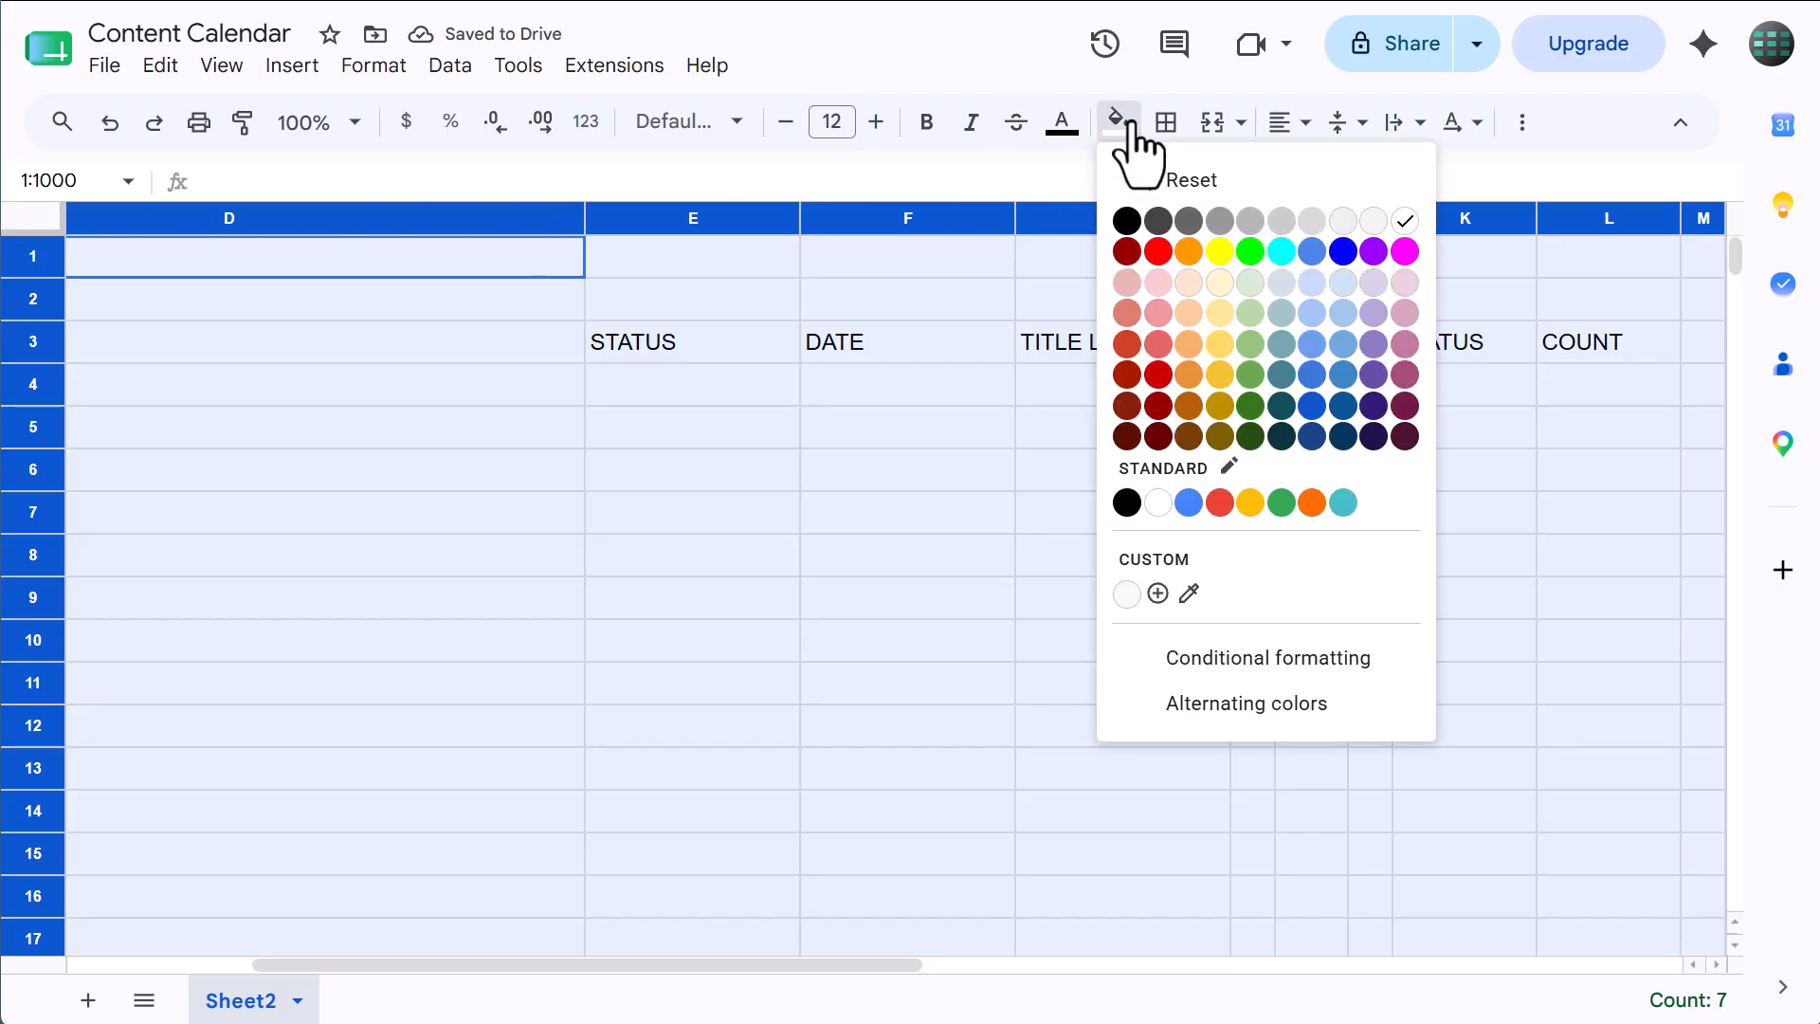
pyautogui.click(1318, 228)
pyautogui.click(1204, 476)
# - Reset the fill color of range J2:M15 around the summary table
pyautogui.hscroll(3, 1196, 474)
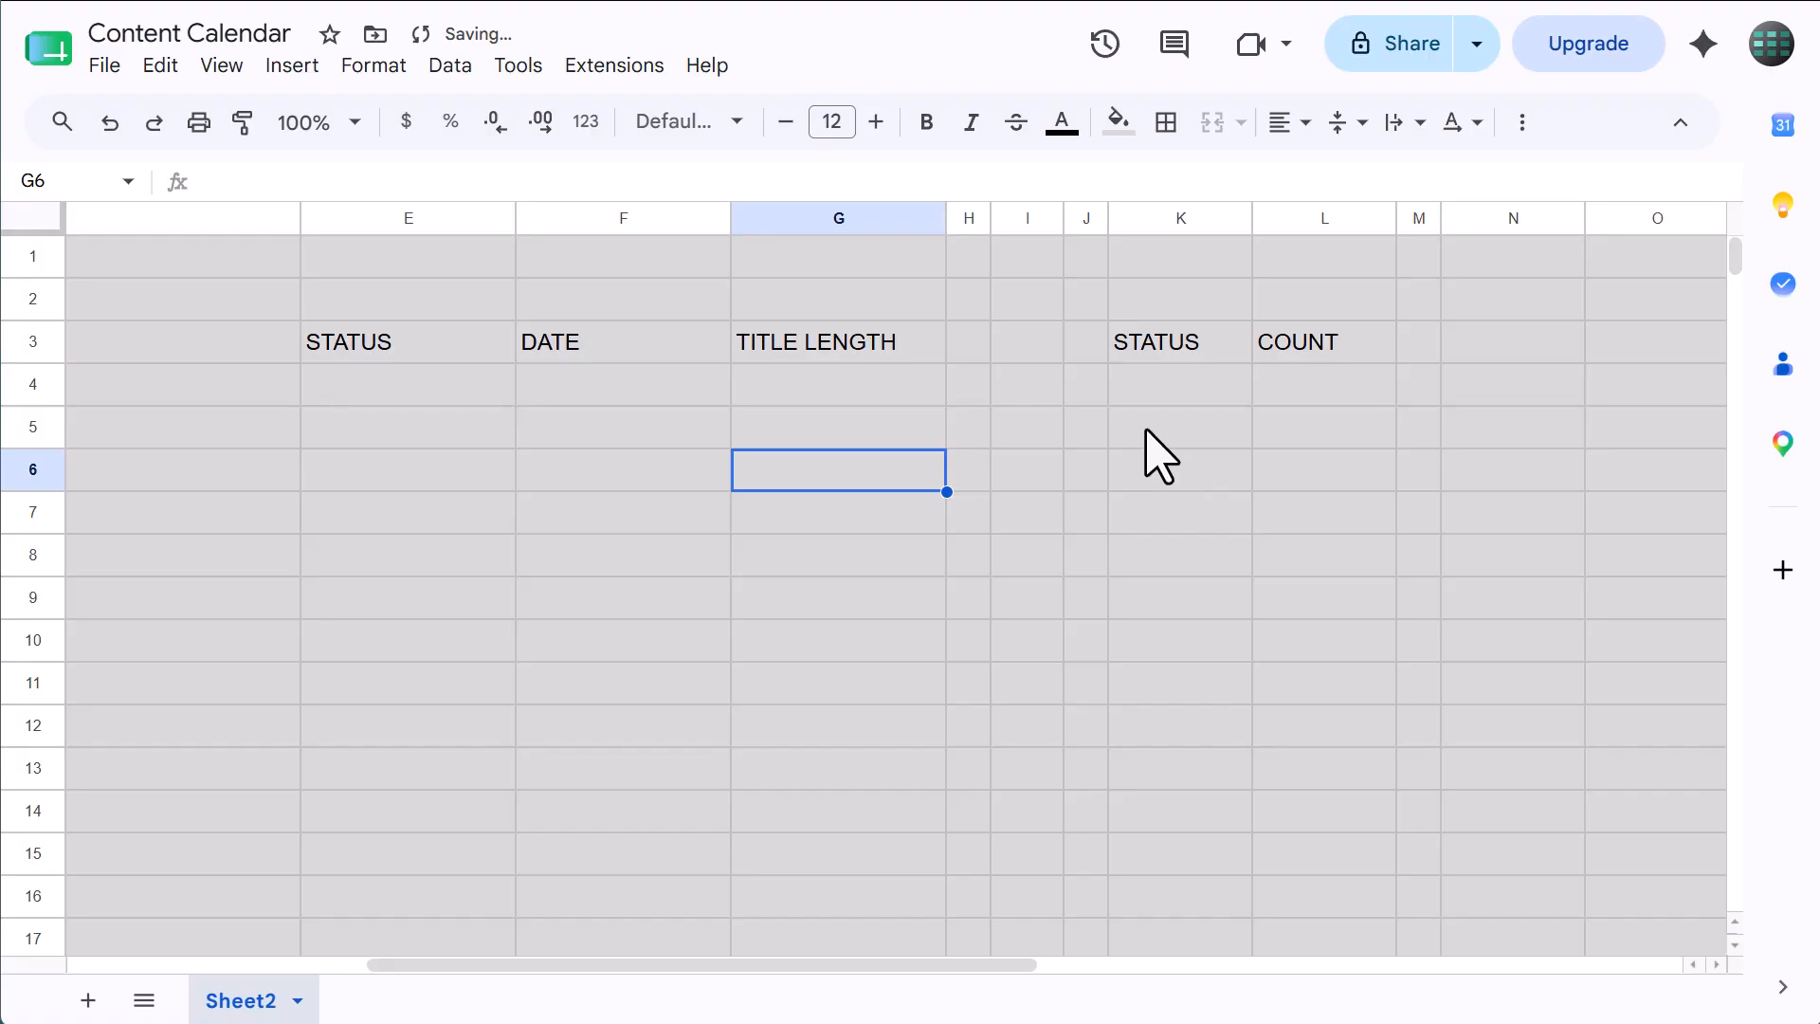
pyautogui.moveTo(1092, 304); pyautogui.dragTo(1417, 898)
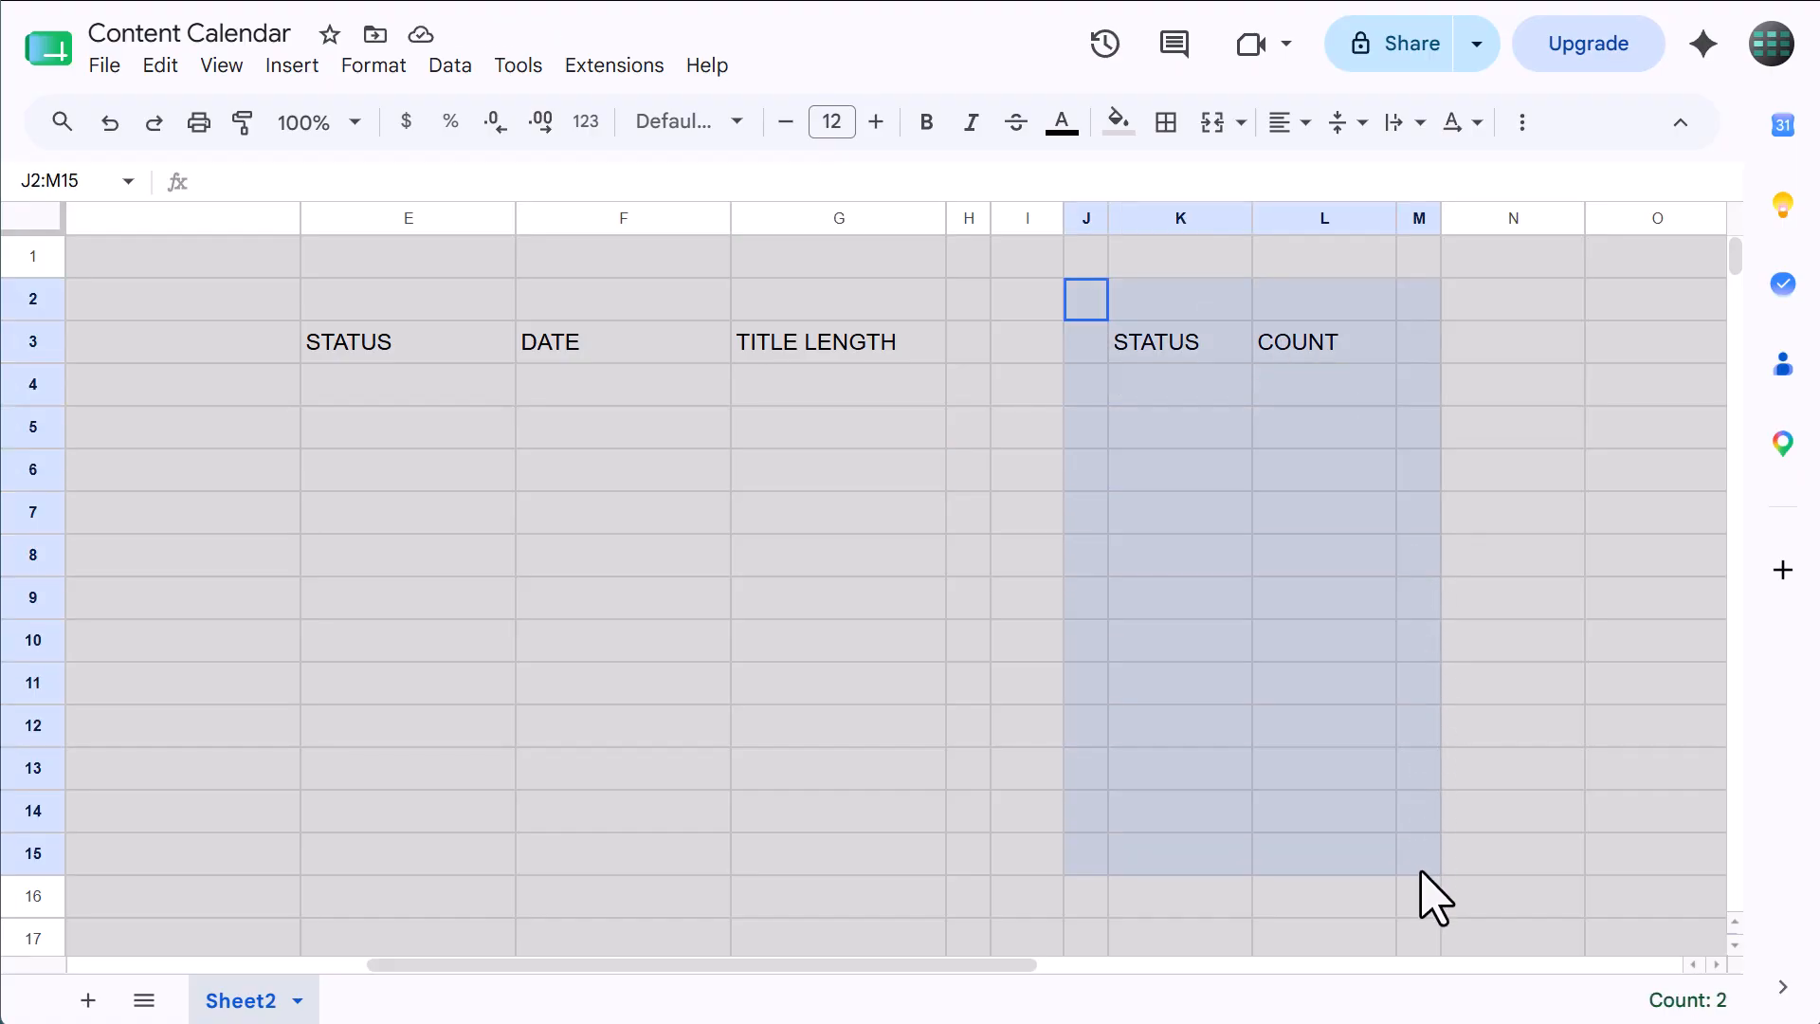
pyautogui.click(1118, 123)
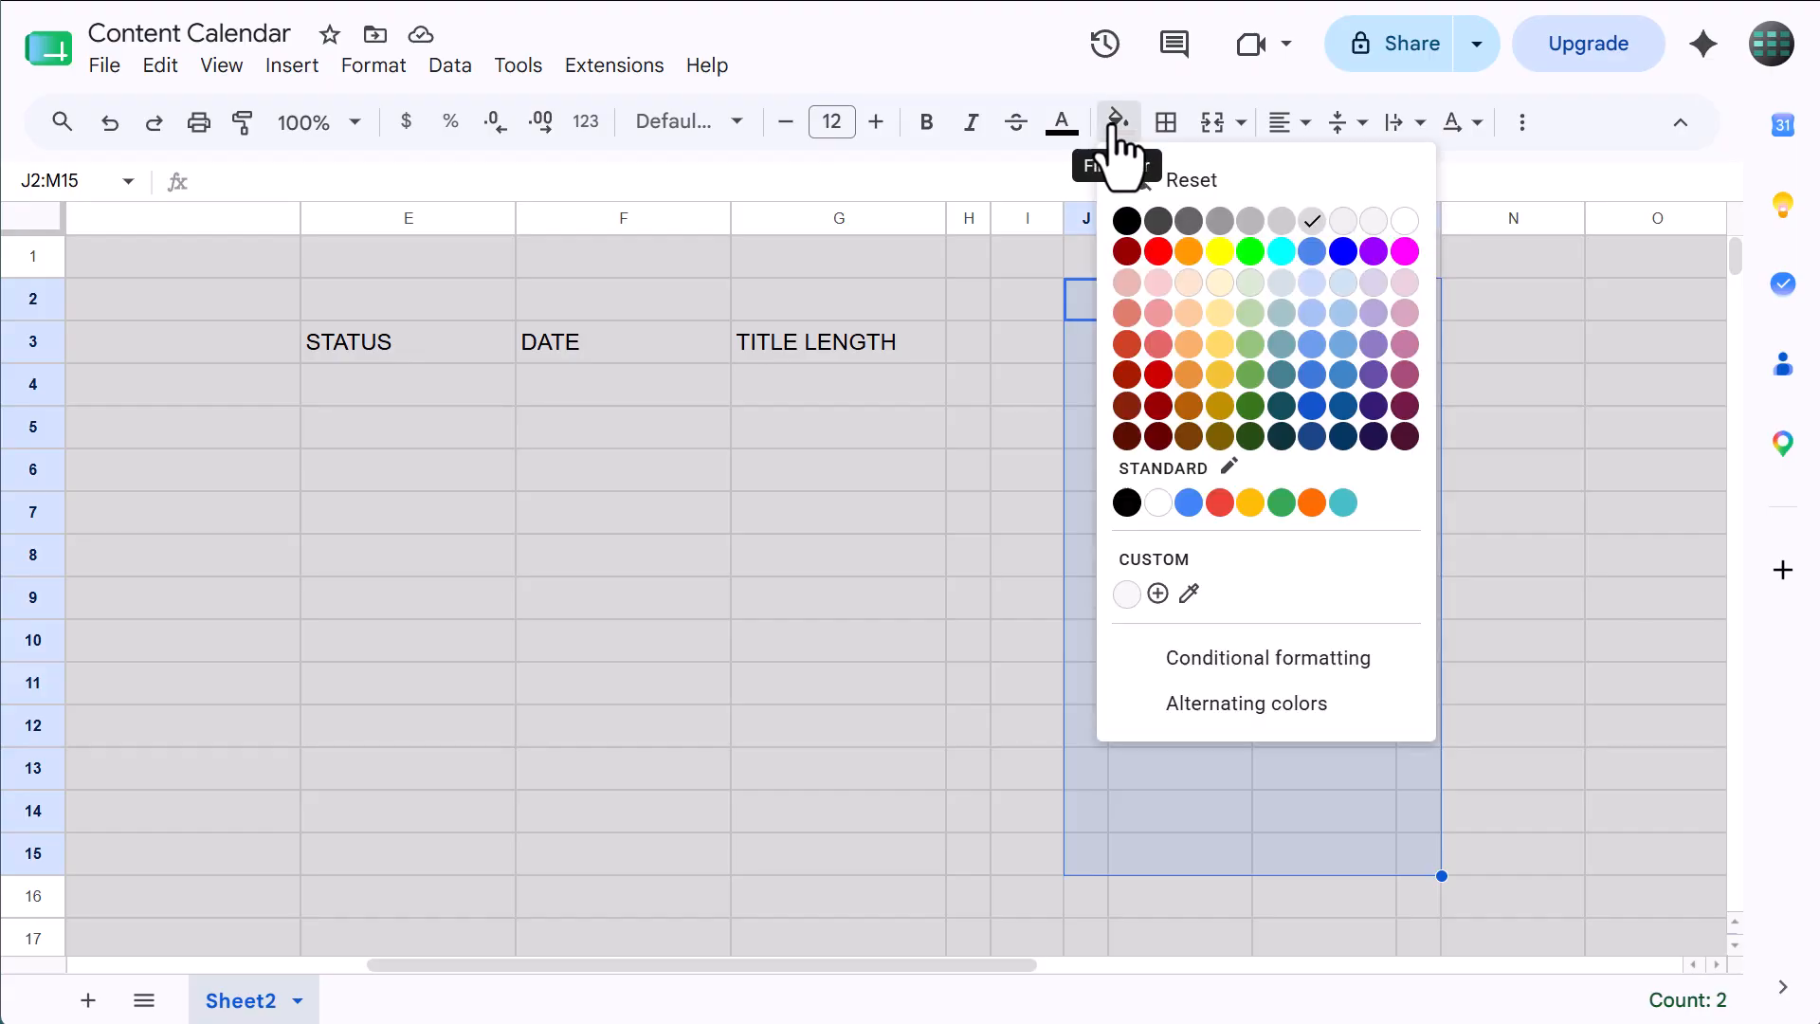
pyautogui.click(1158, 182)
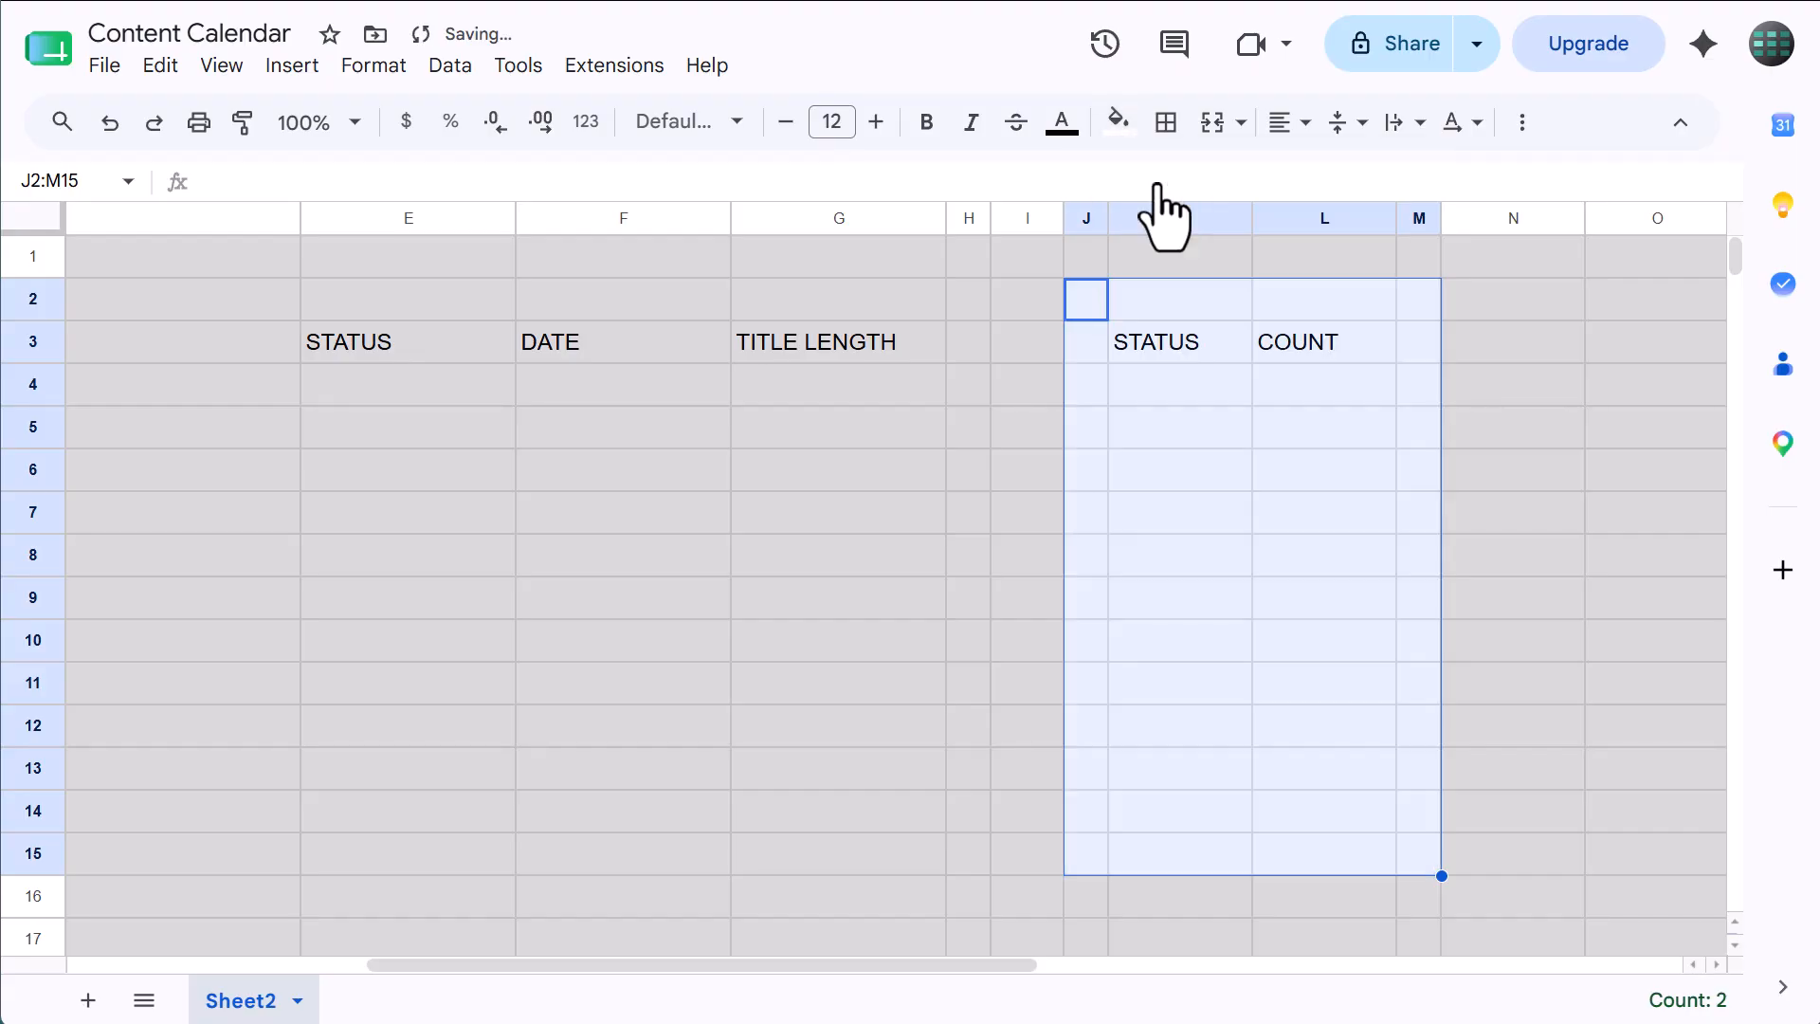
# - Add a gray outer border around range J2:M15
pyautogui.hscroll(2, 867, 483)
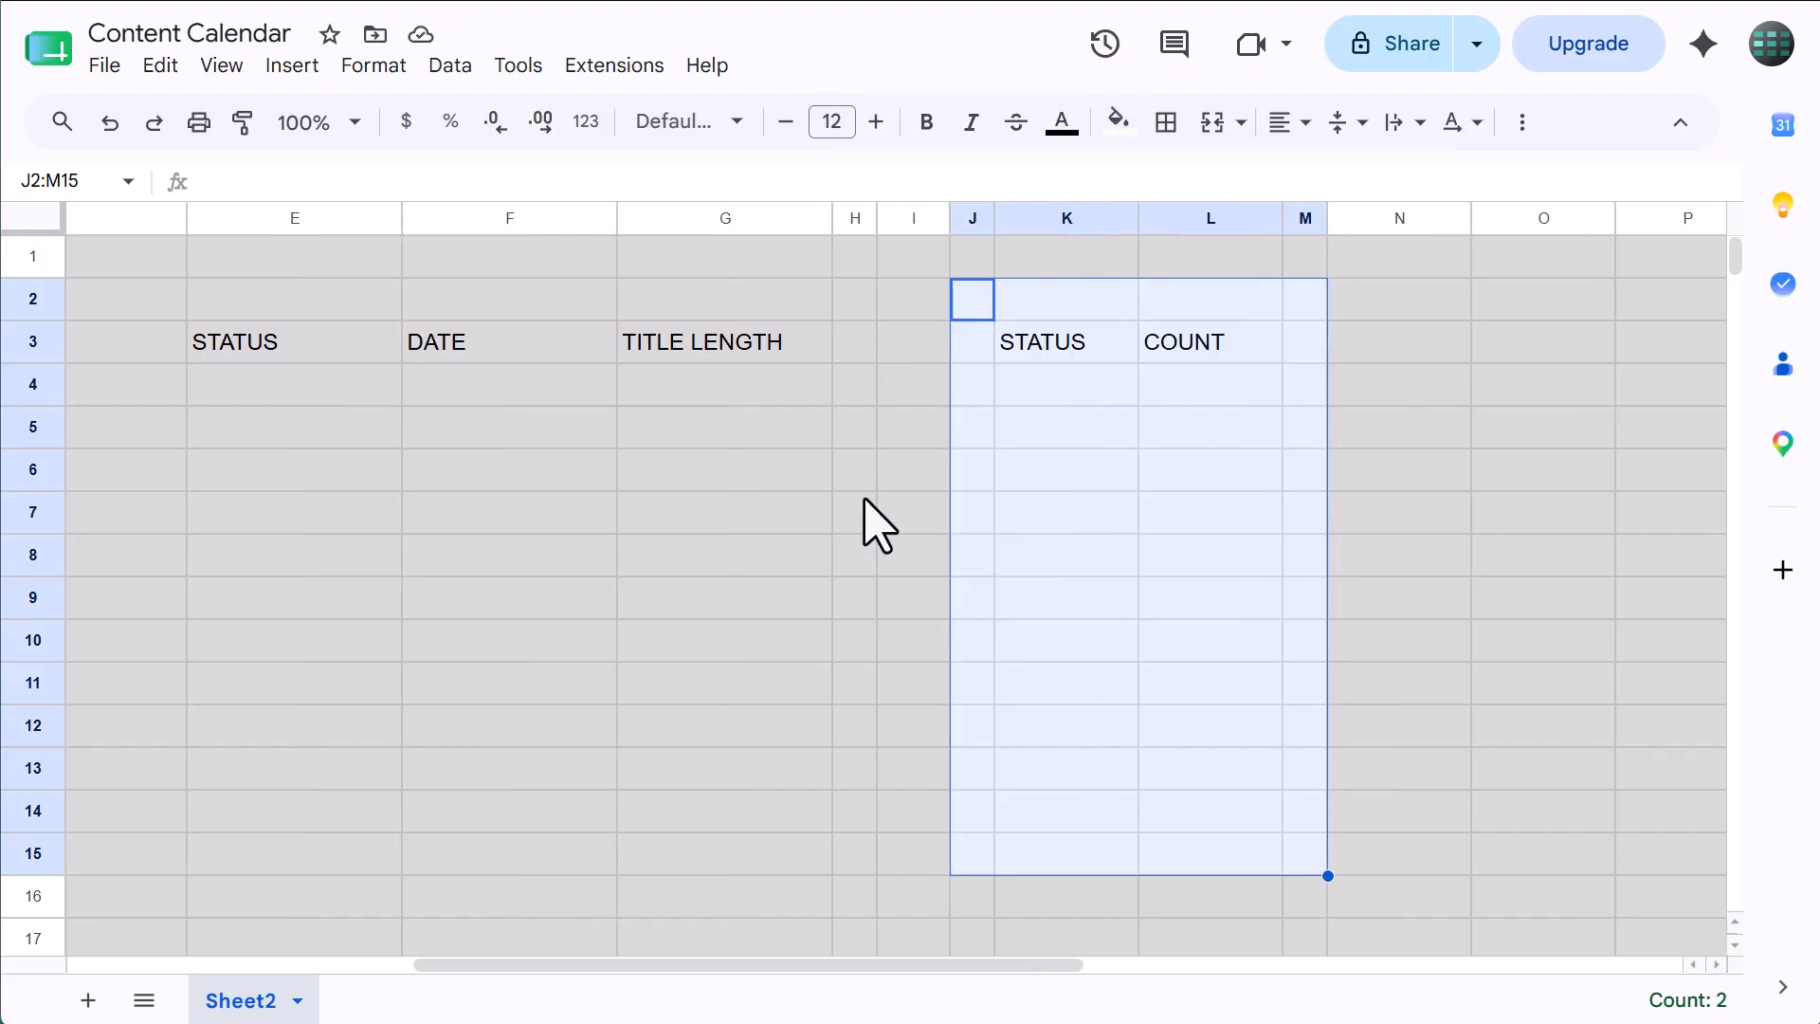
pyautogui.click(1166, 124)
pyautogui.click(1427, 187)
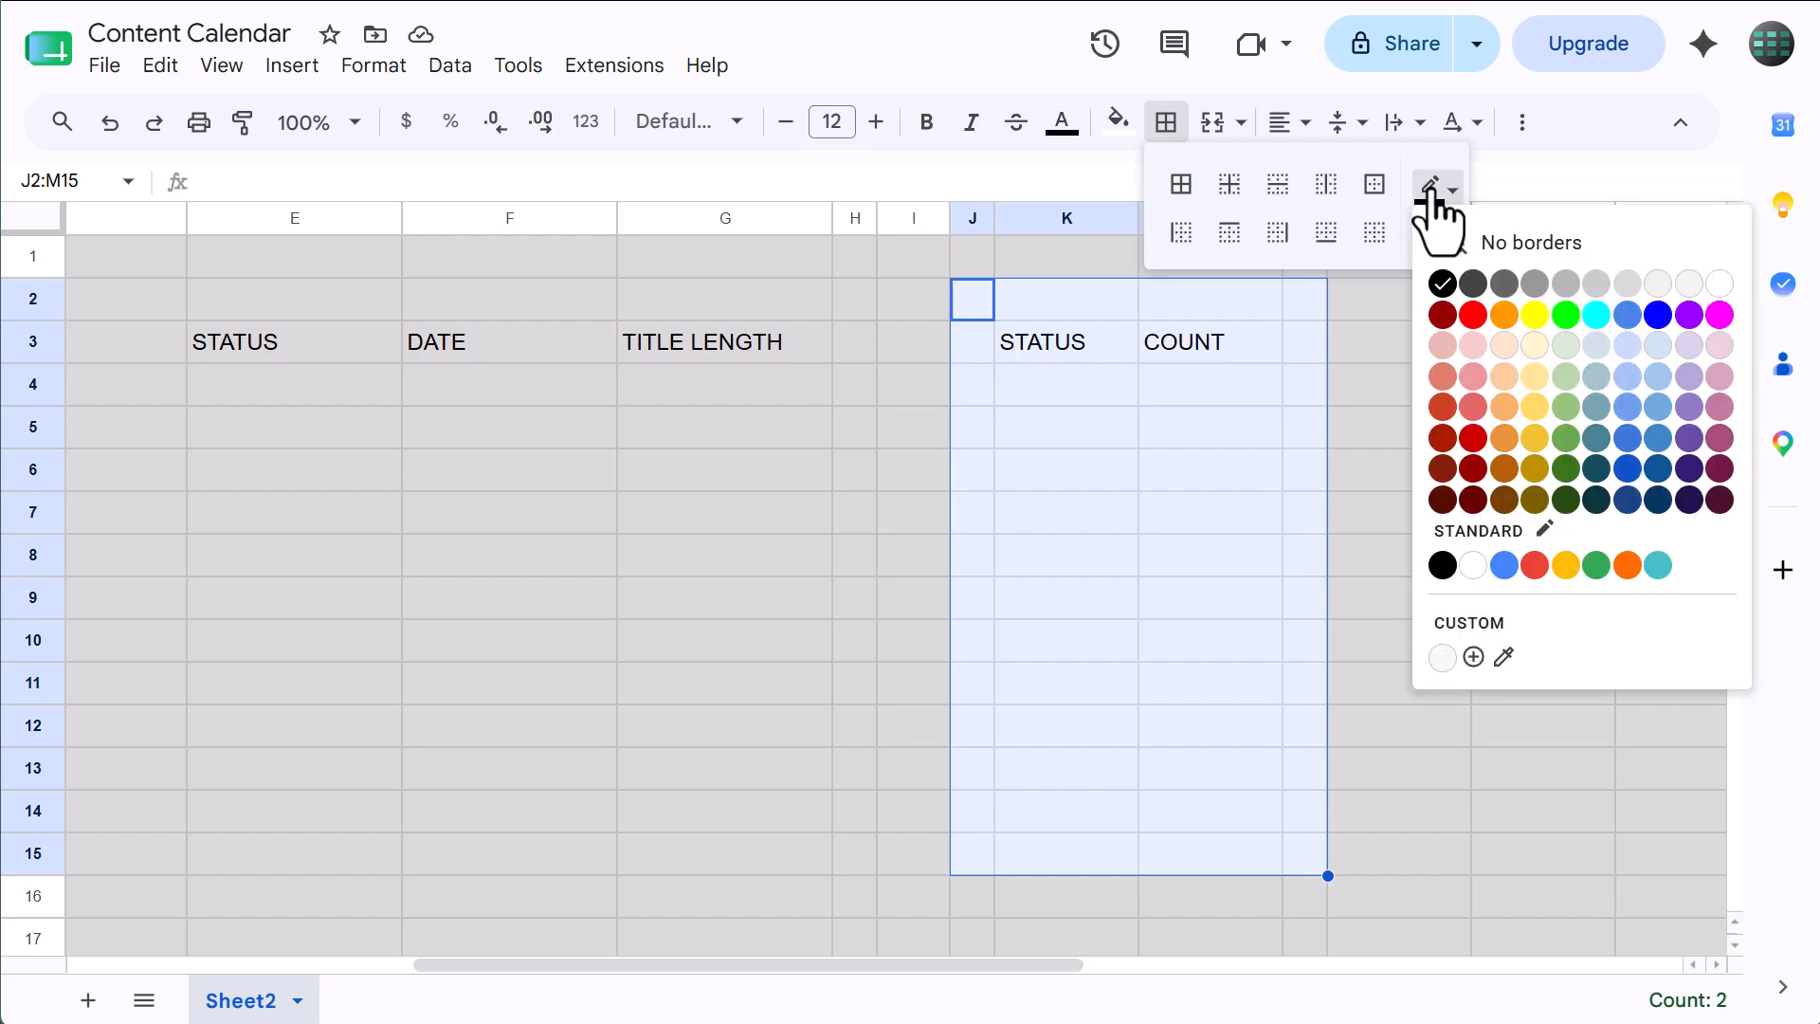
pyautogui.click(1535, 303)
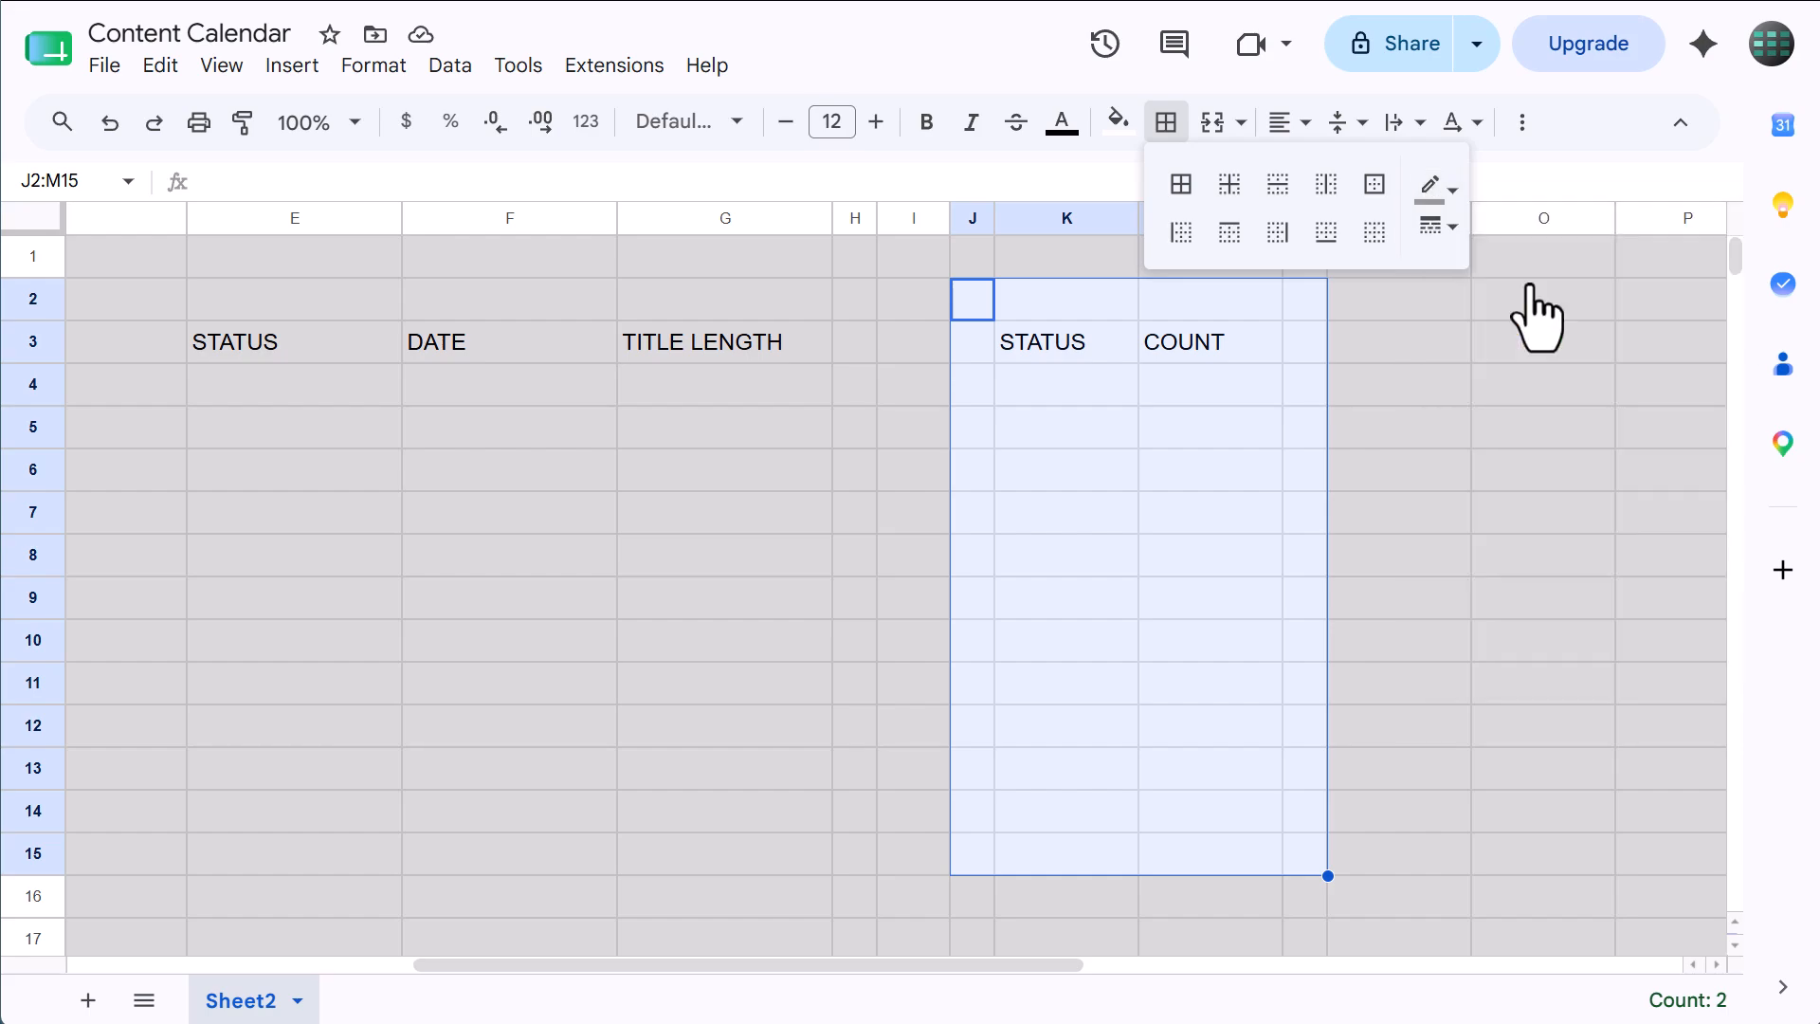
pyautogui.click(1379, 188)
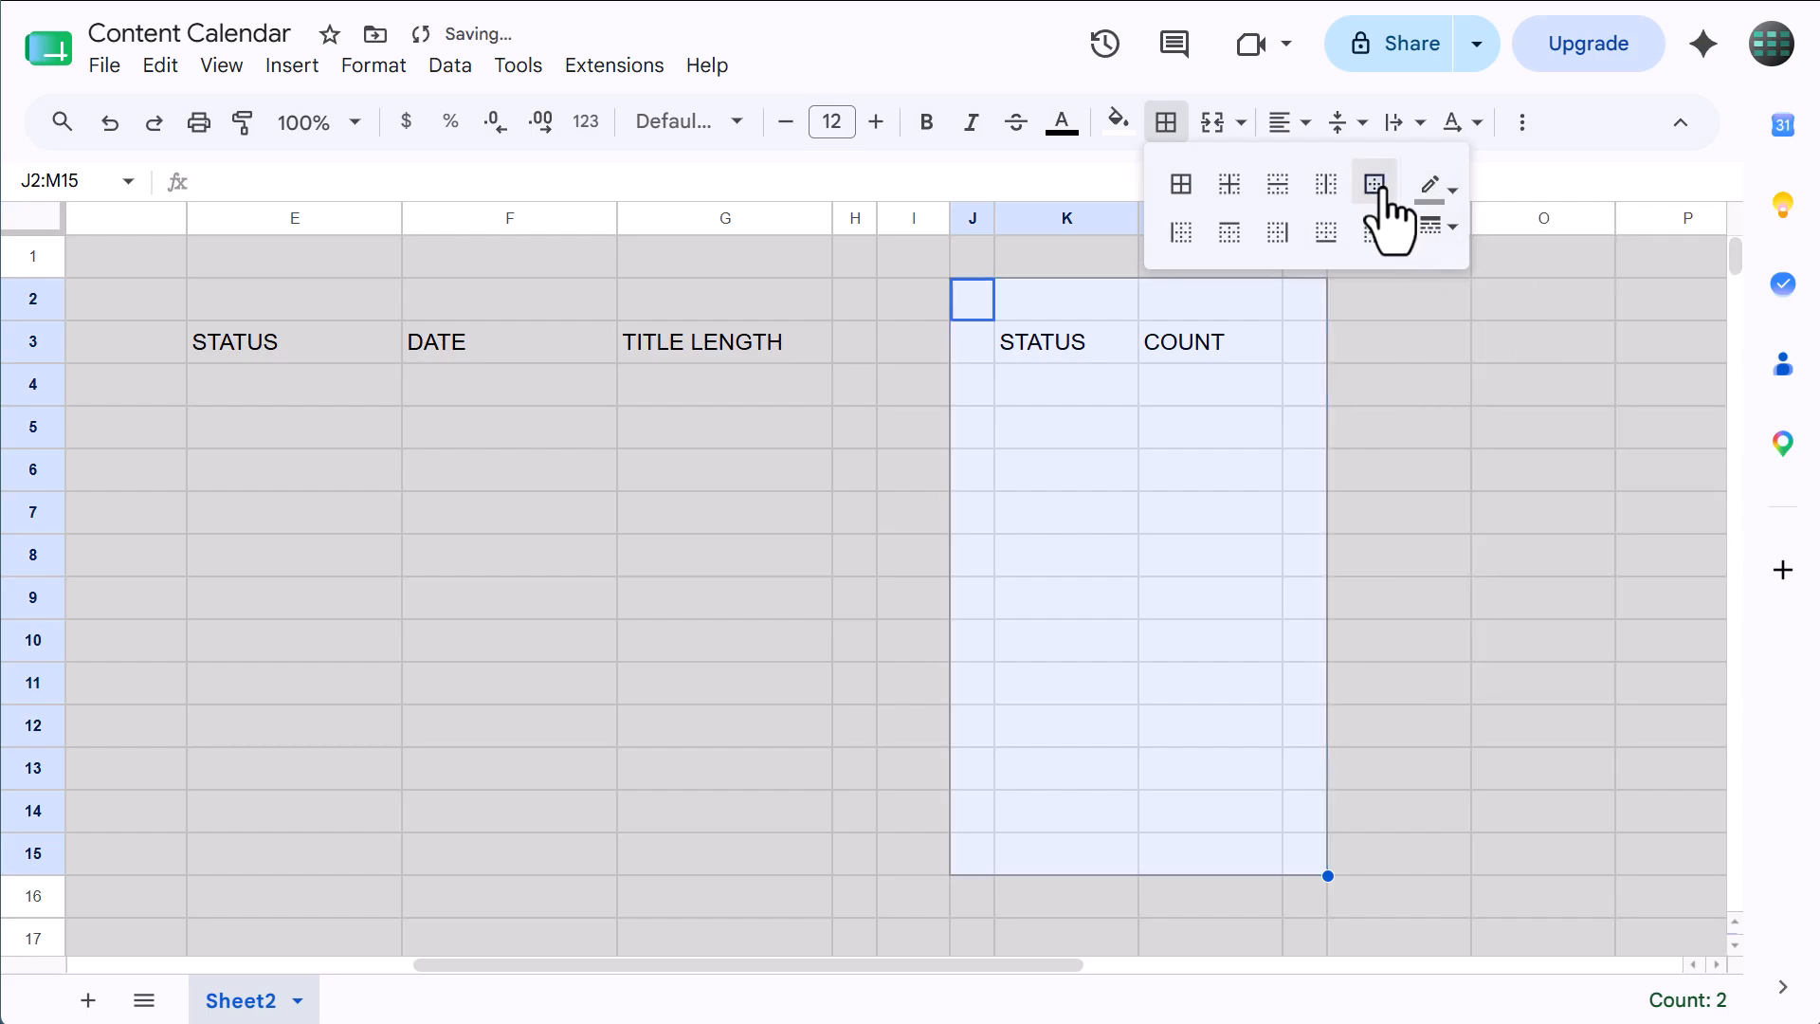
pyautogui.click(1166, 123)
# - Reset the fill color of the main table area from B2 down through all of column H
pyautogui.click(848, 343)
pyautogui.click(87, 182)
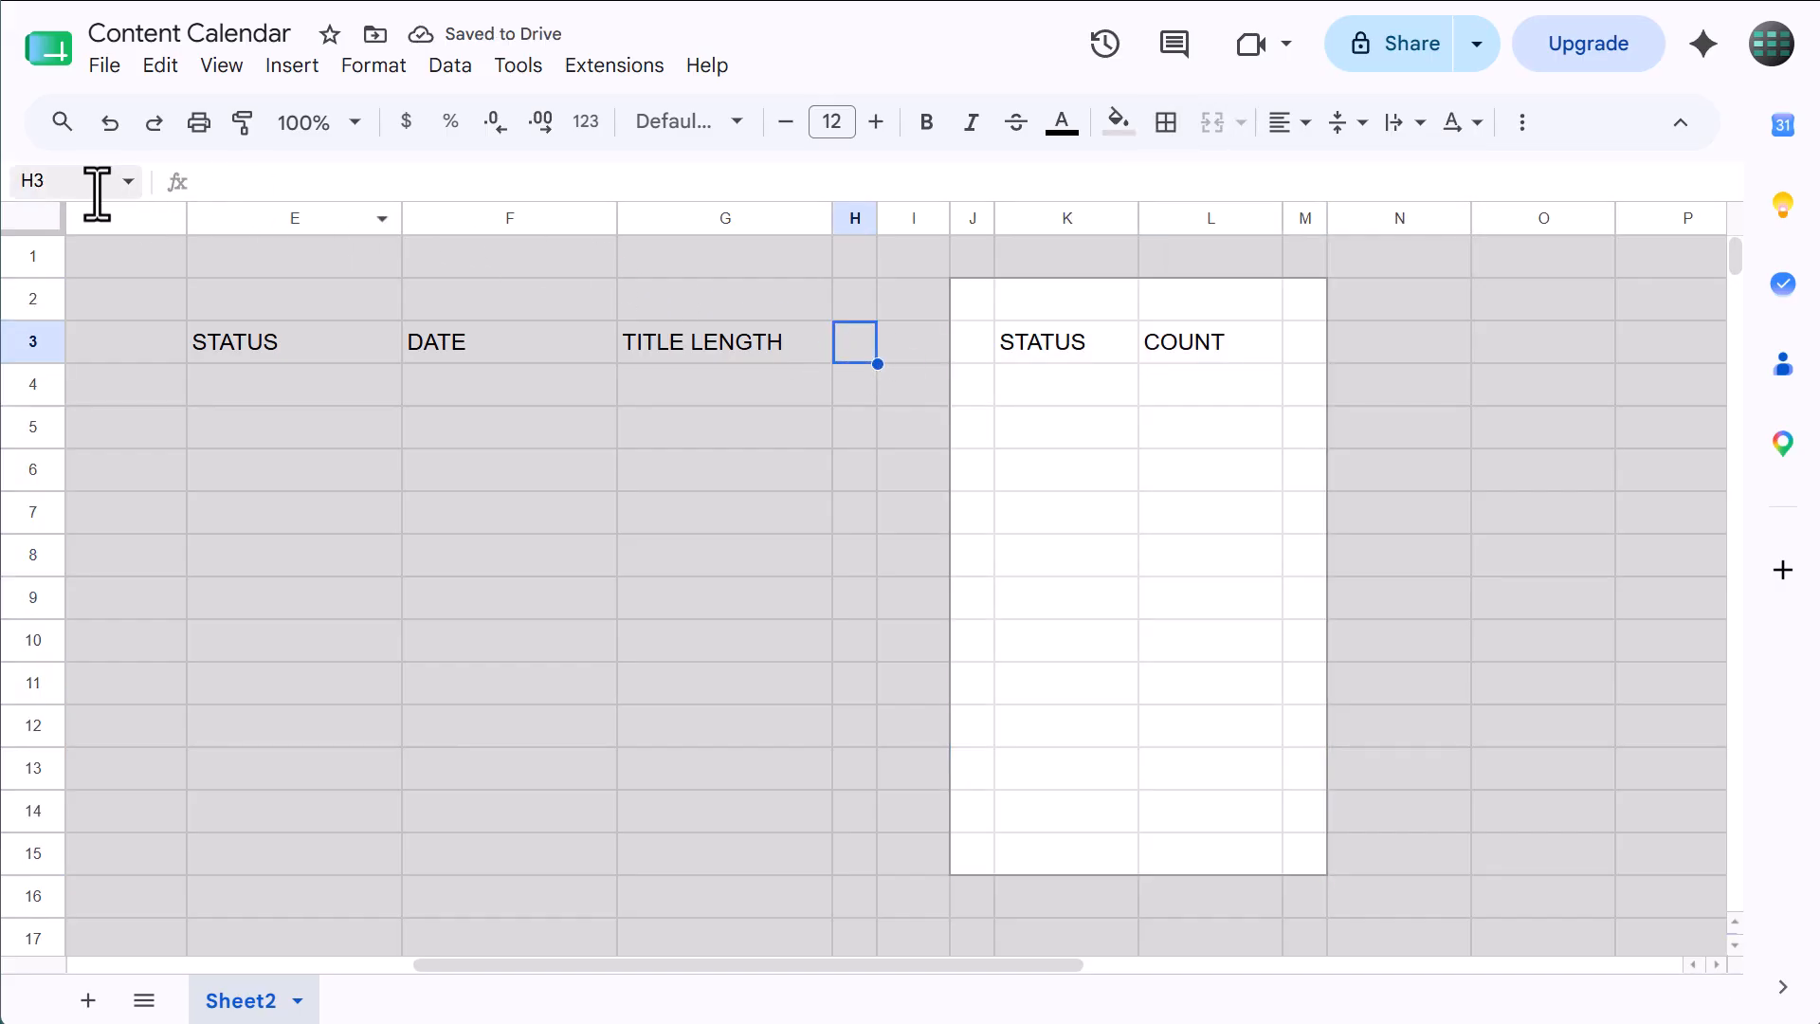
pyautogui.write('b2')
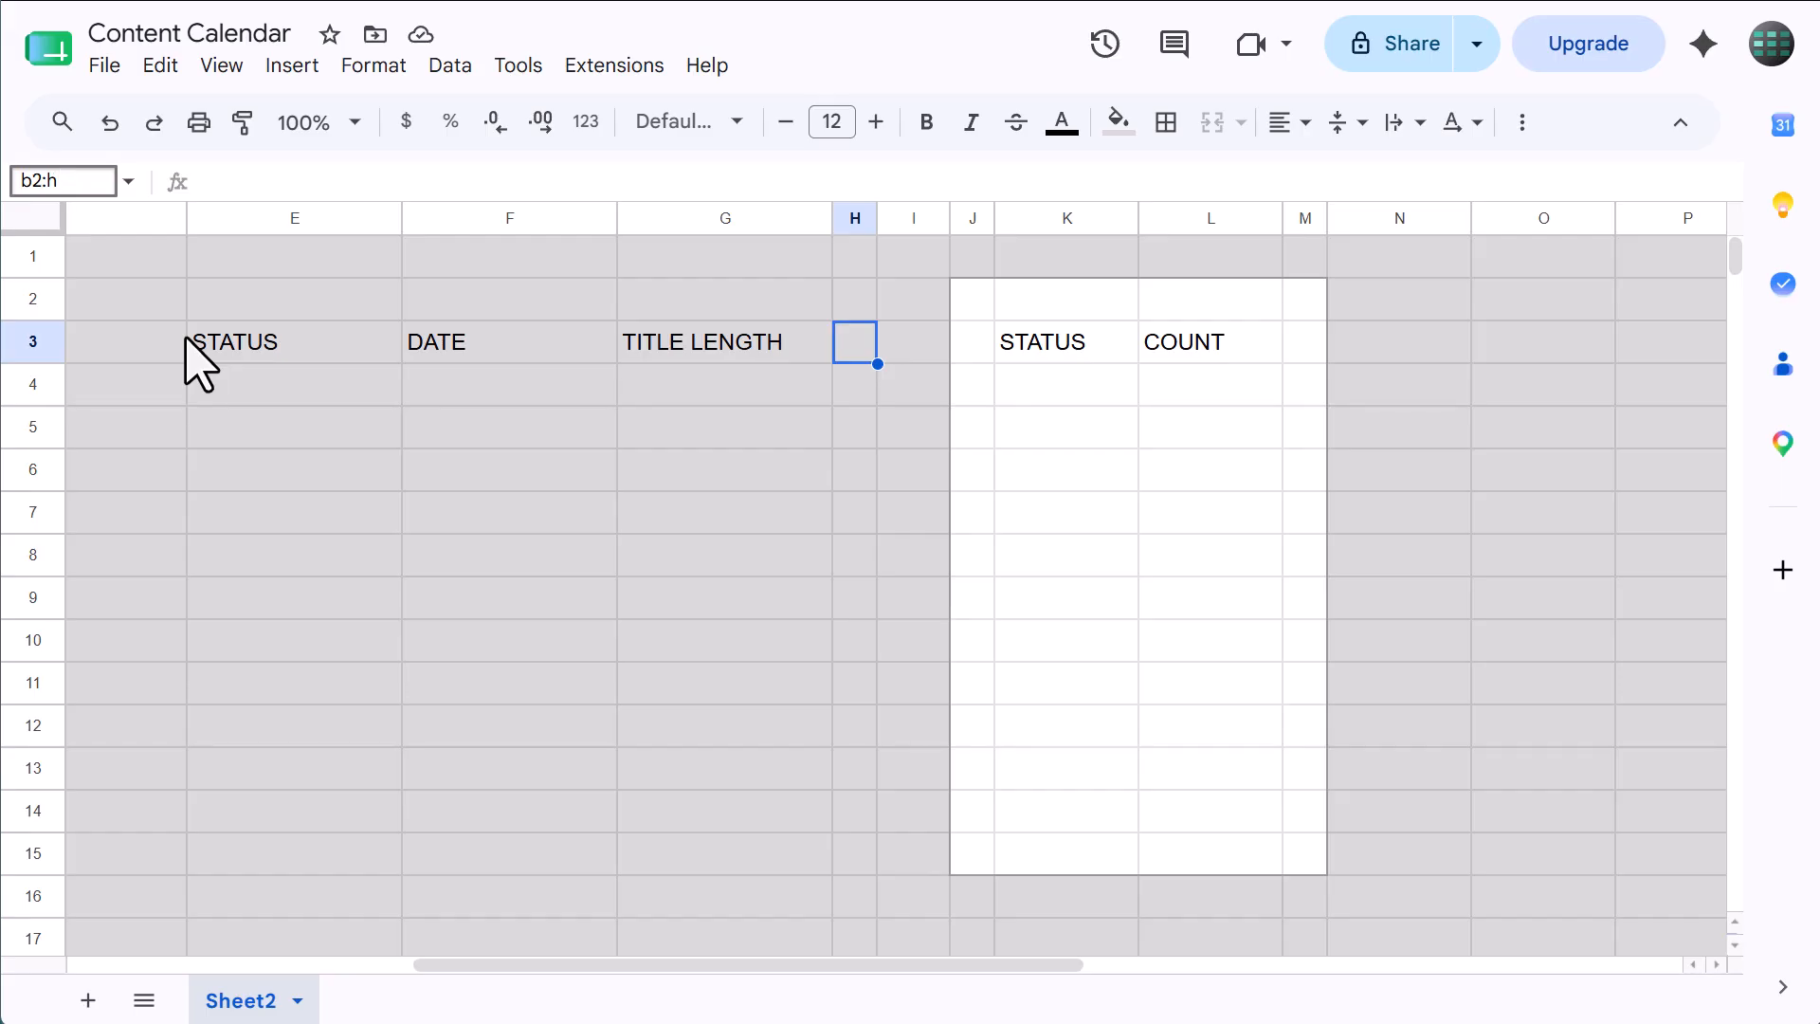
pyautogui.write(':h')
pyautogui.press('Return')
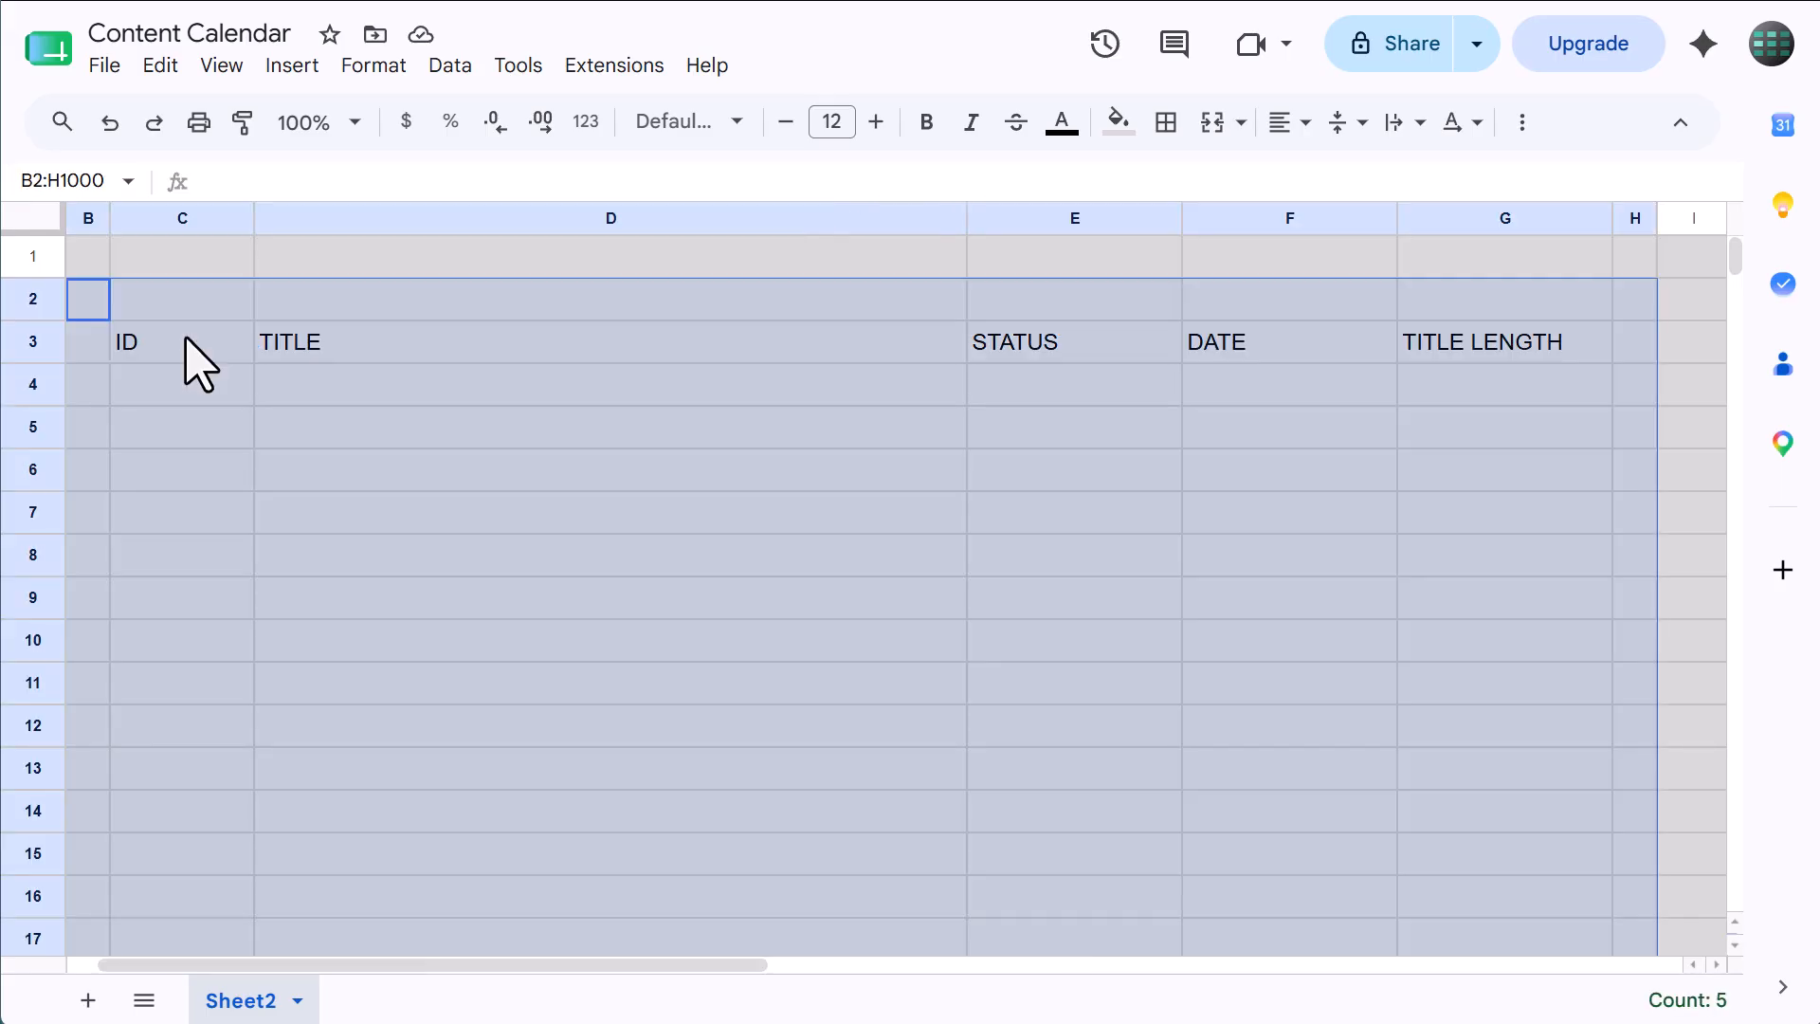
pyautogui.click(1118, 124)
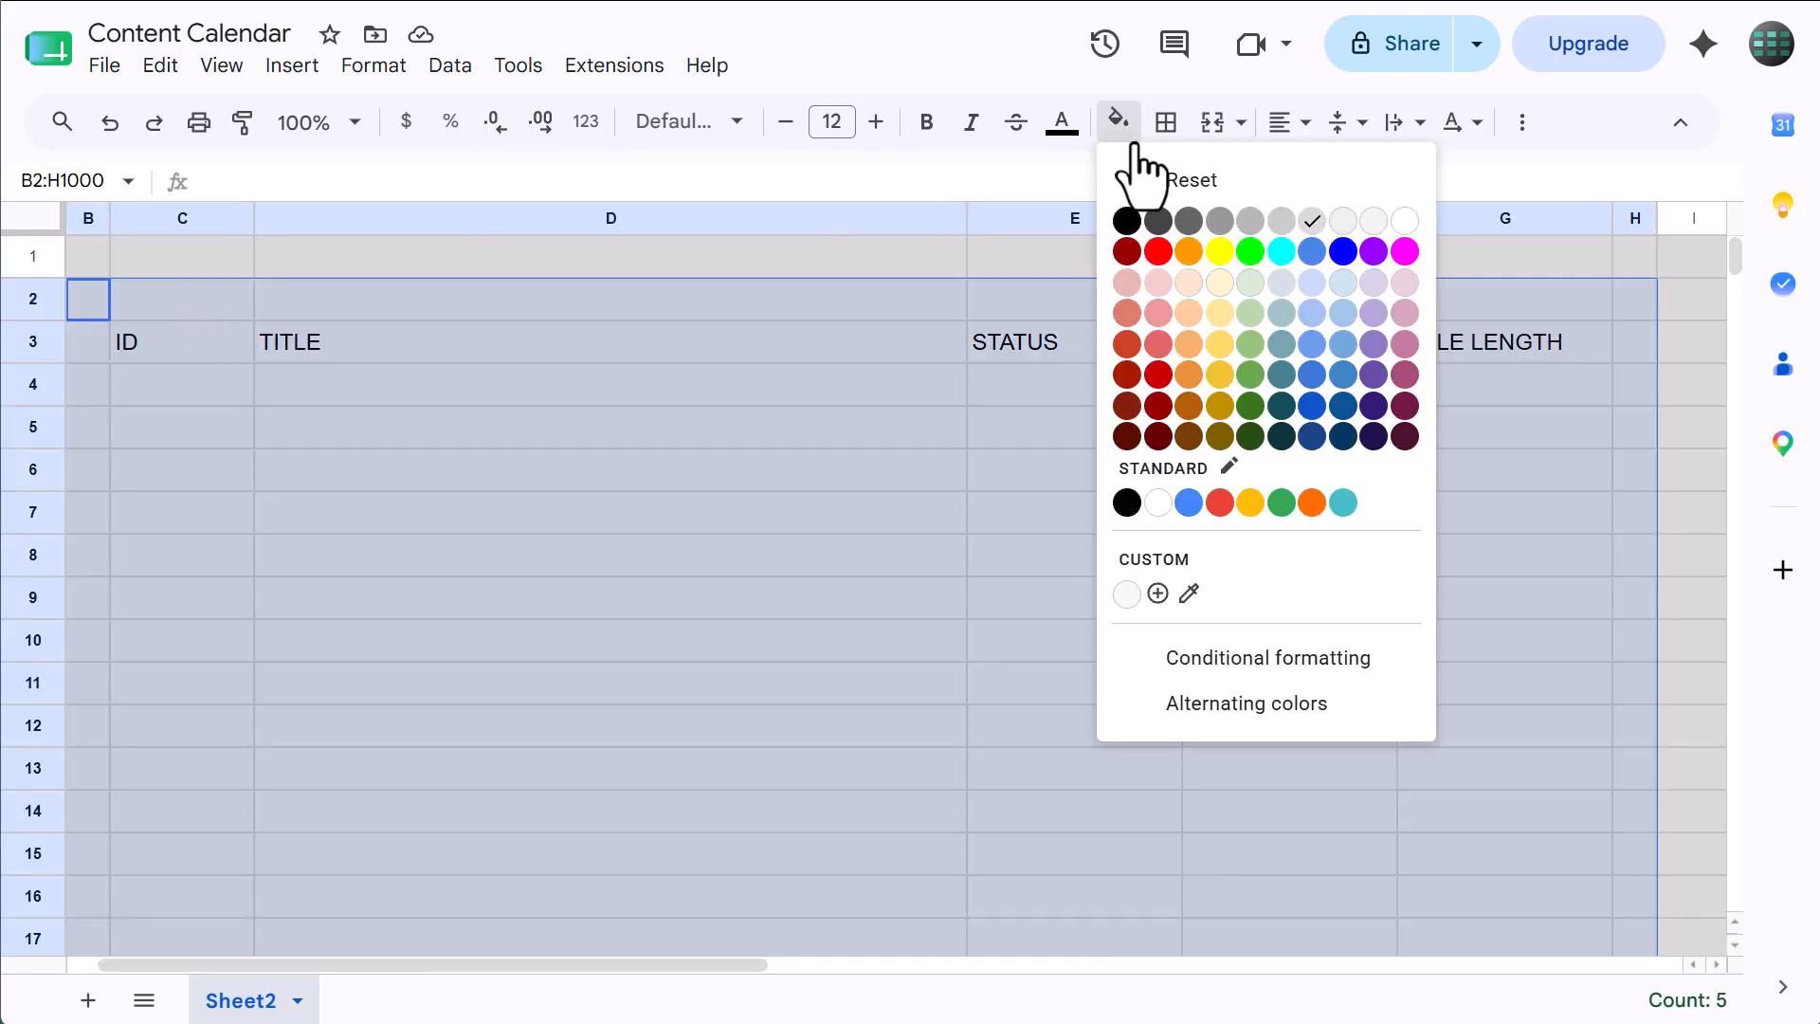
pyautogui.click(1176, 182)
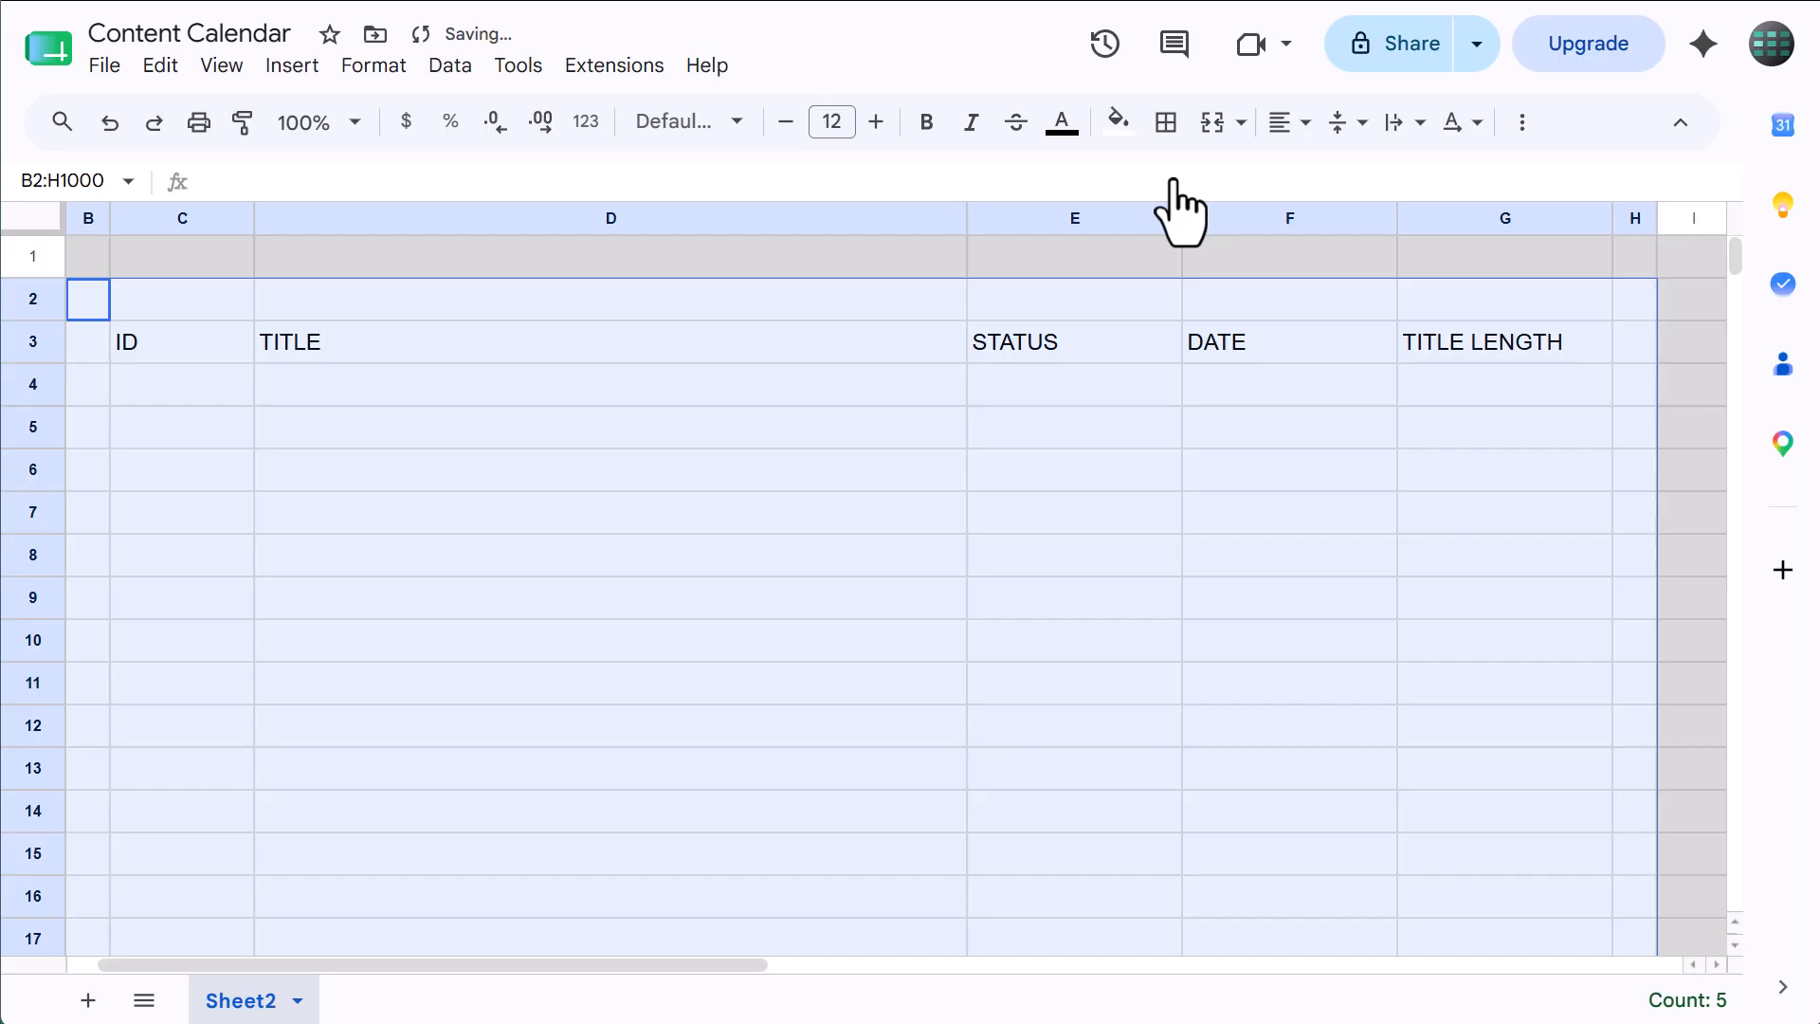
# - Add a gray outer border around the main table range B2:H1000
pyautogui.click(1167, 124)
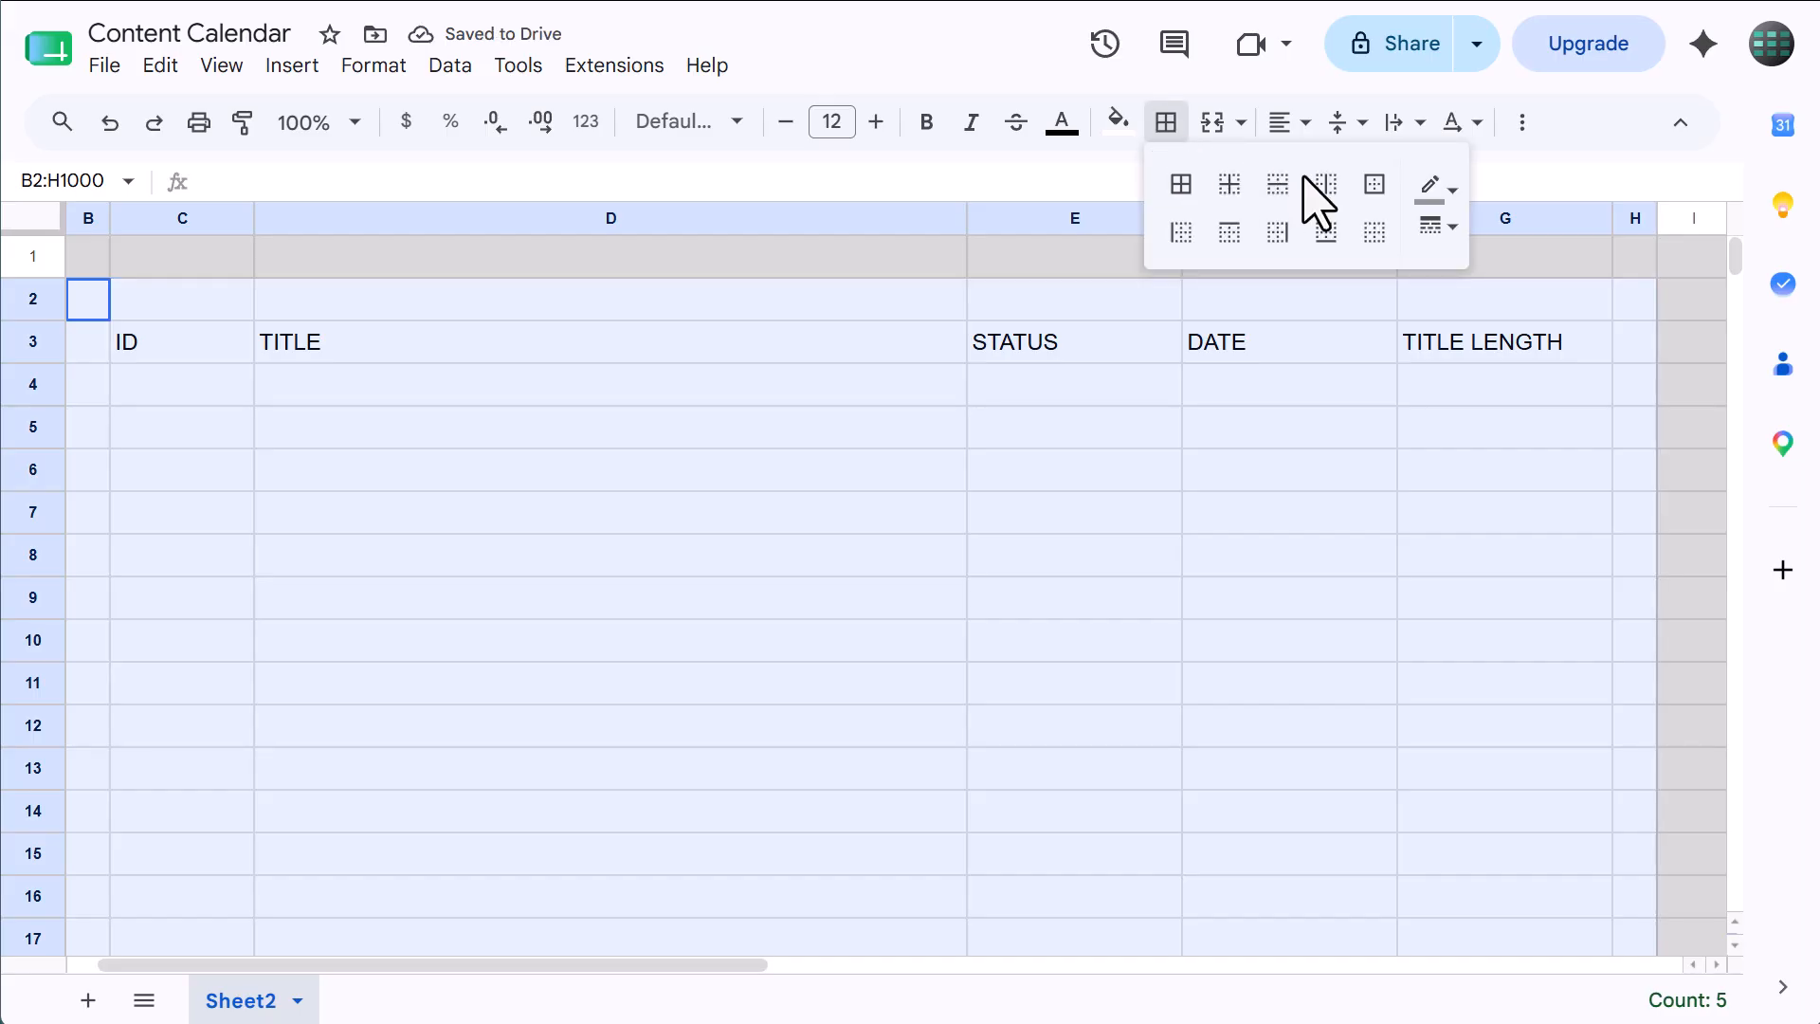
pyautogui.click(1375, 192)
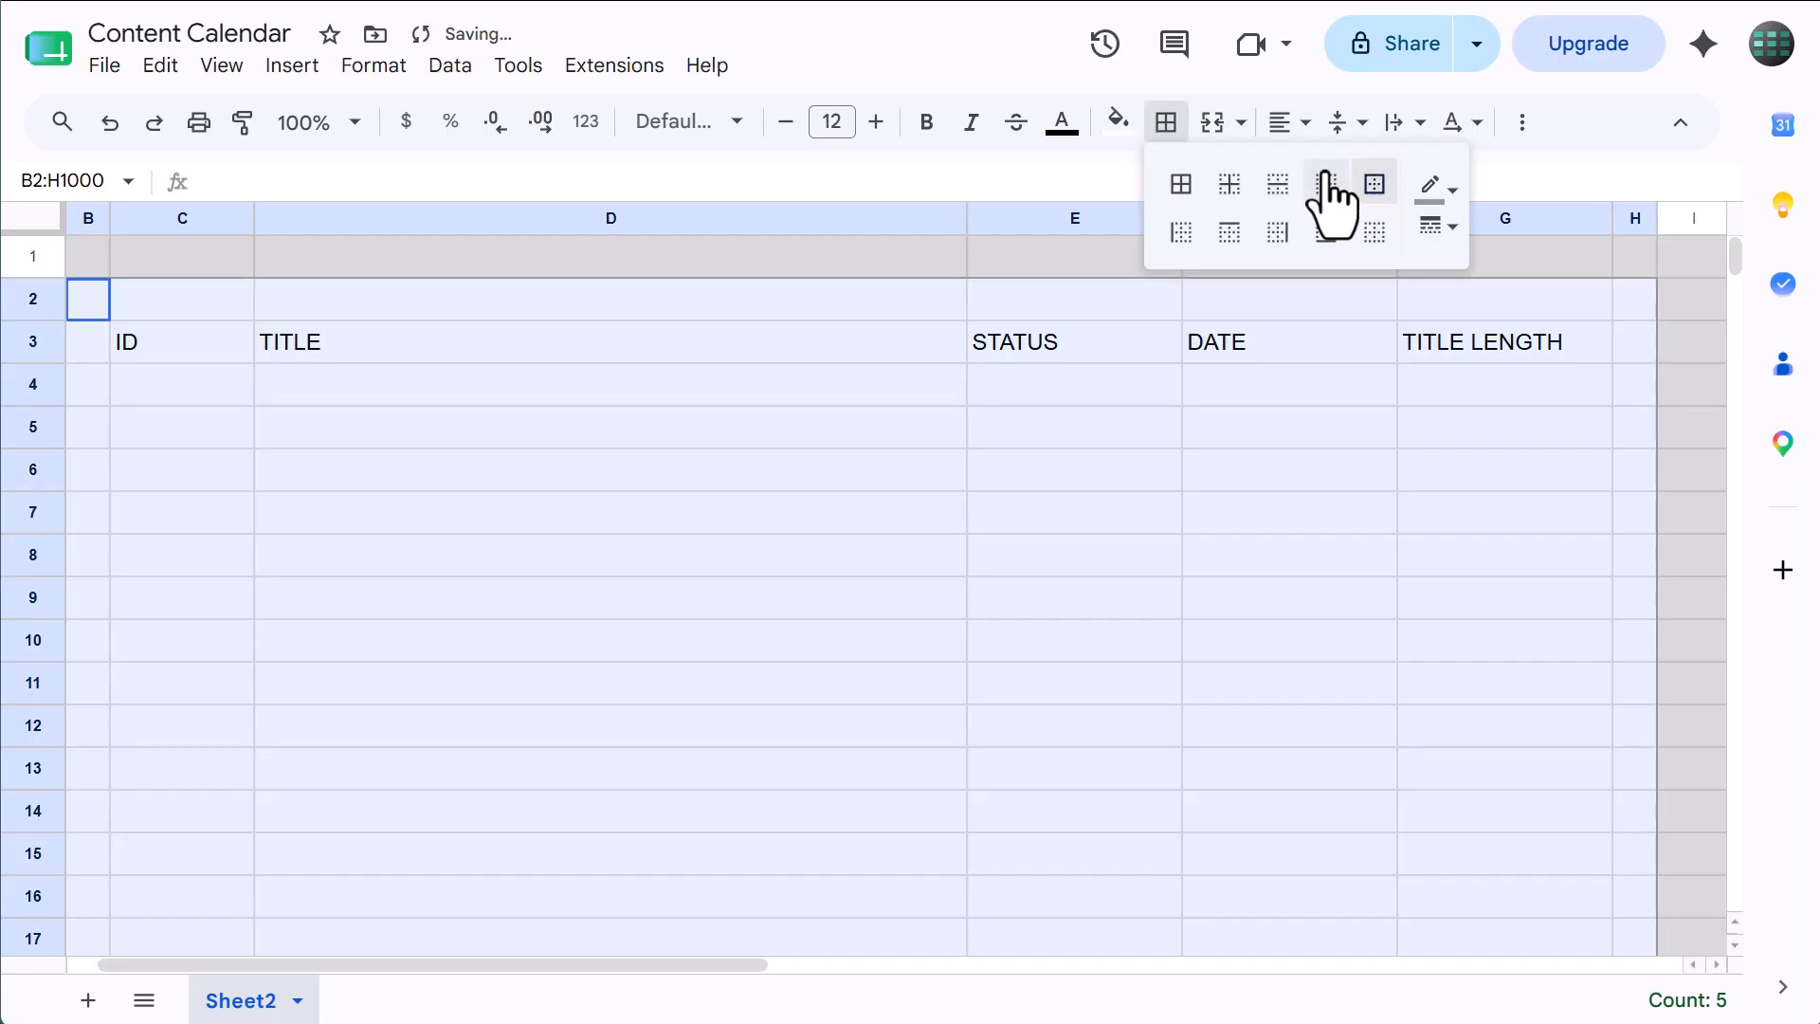
pyautogui.click(1166, 123)
# - Hide the gridlines of the sheet
pyautogui.click(614, 359)
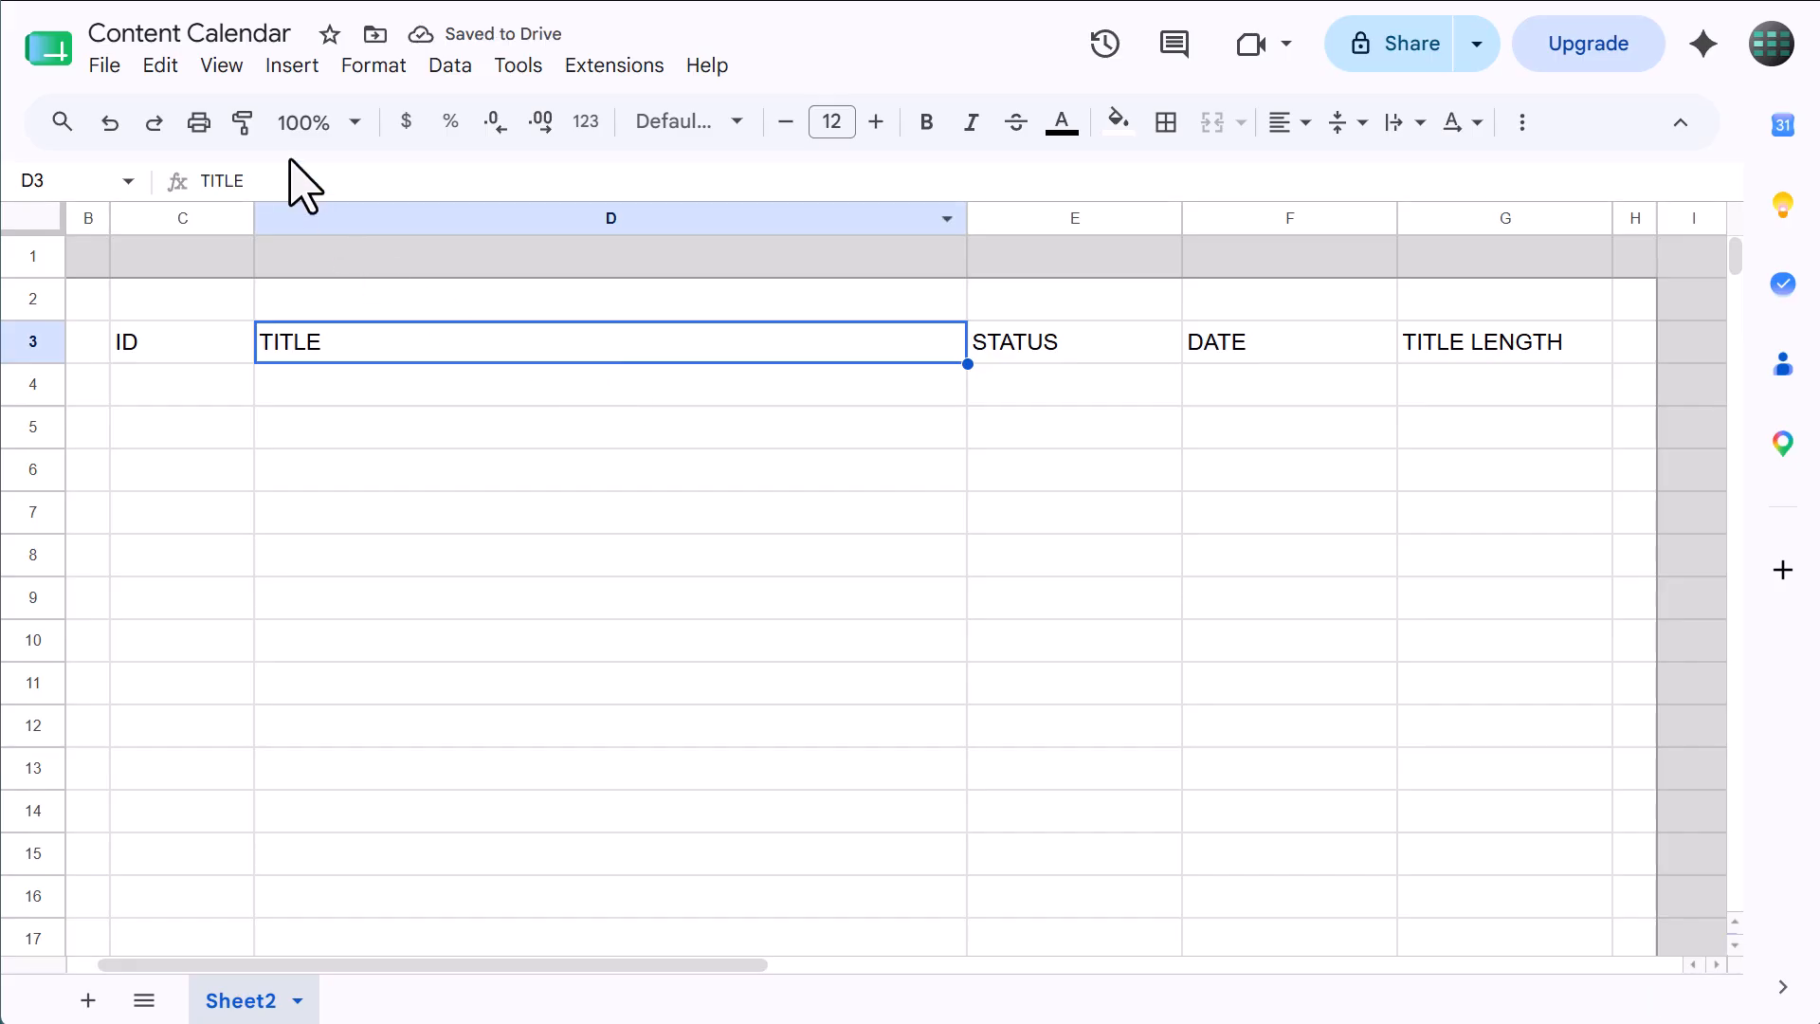
pyautogui.click(228, 66)
pyautogui.moveTo(265, 114)
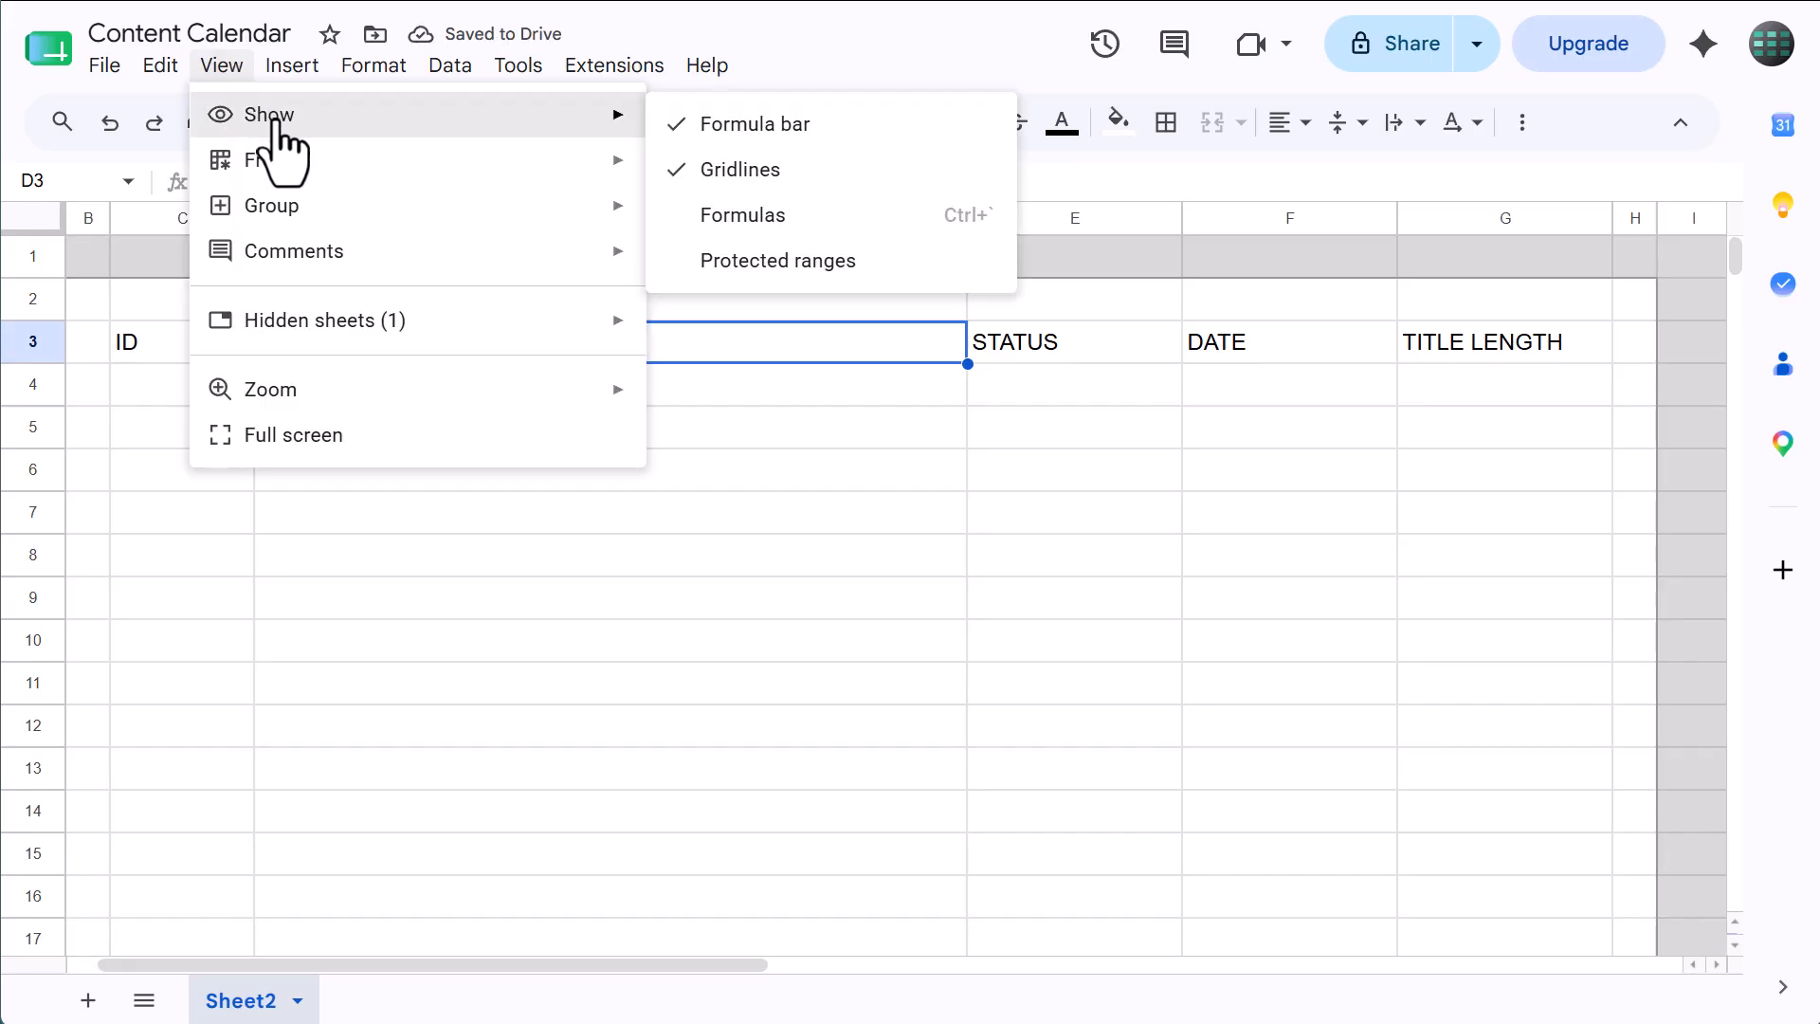
pyautogui.click(831, 171)
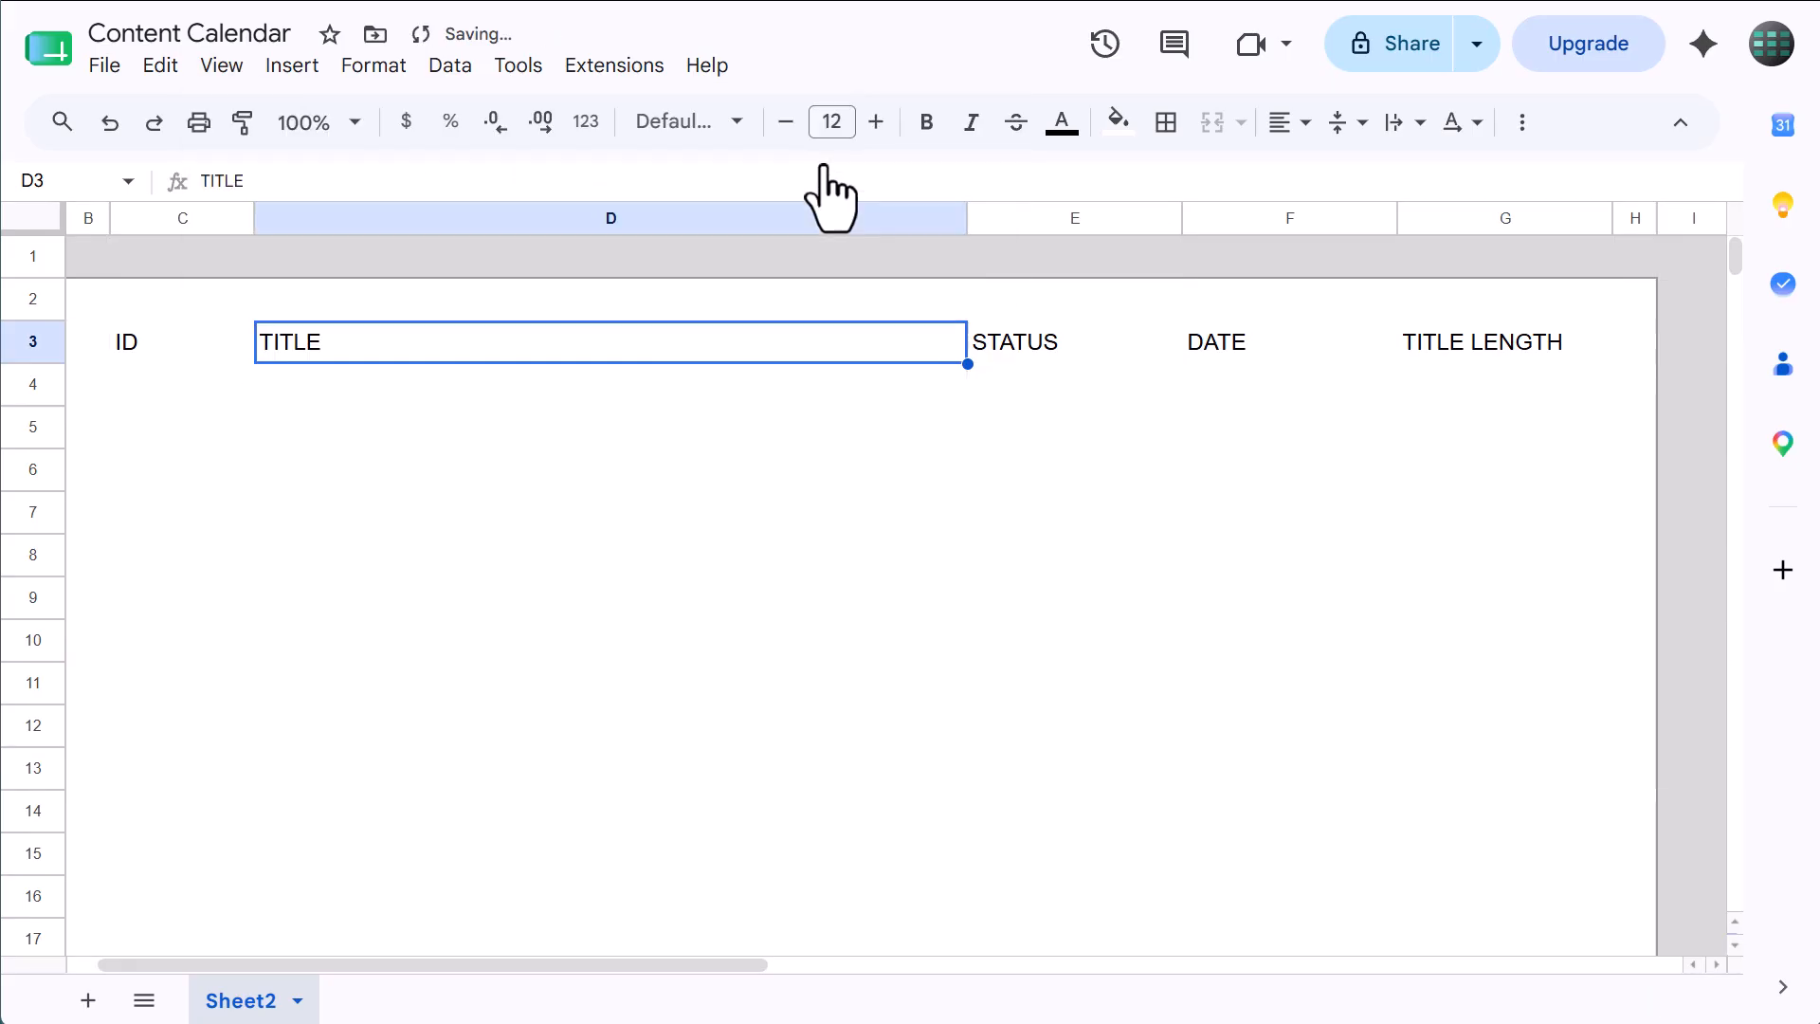
pyautogui.click(702, 488)
pyautogui.hscroll(-1, 702, 497)
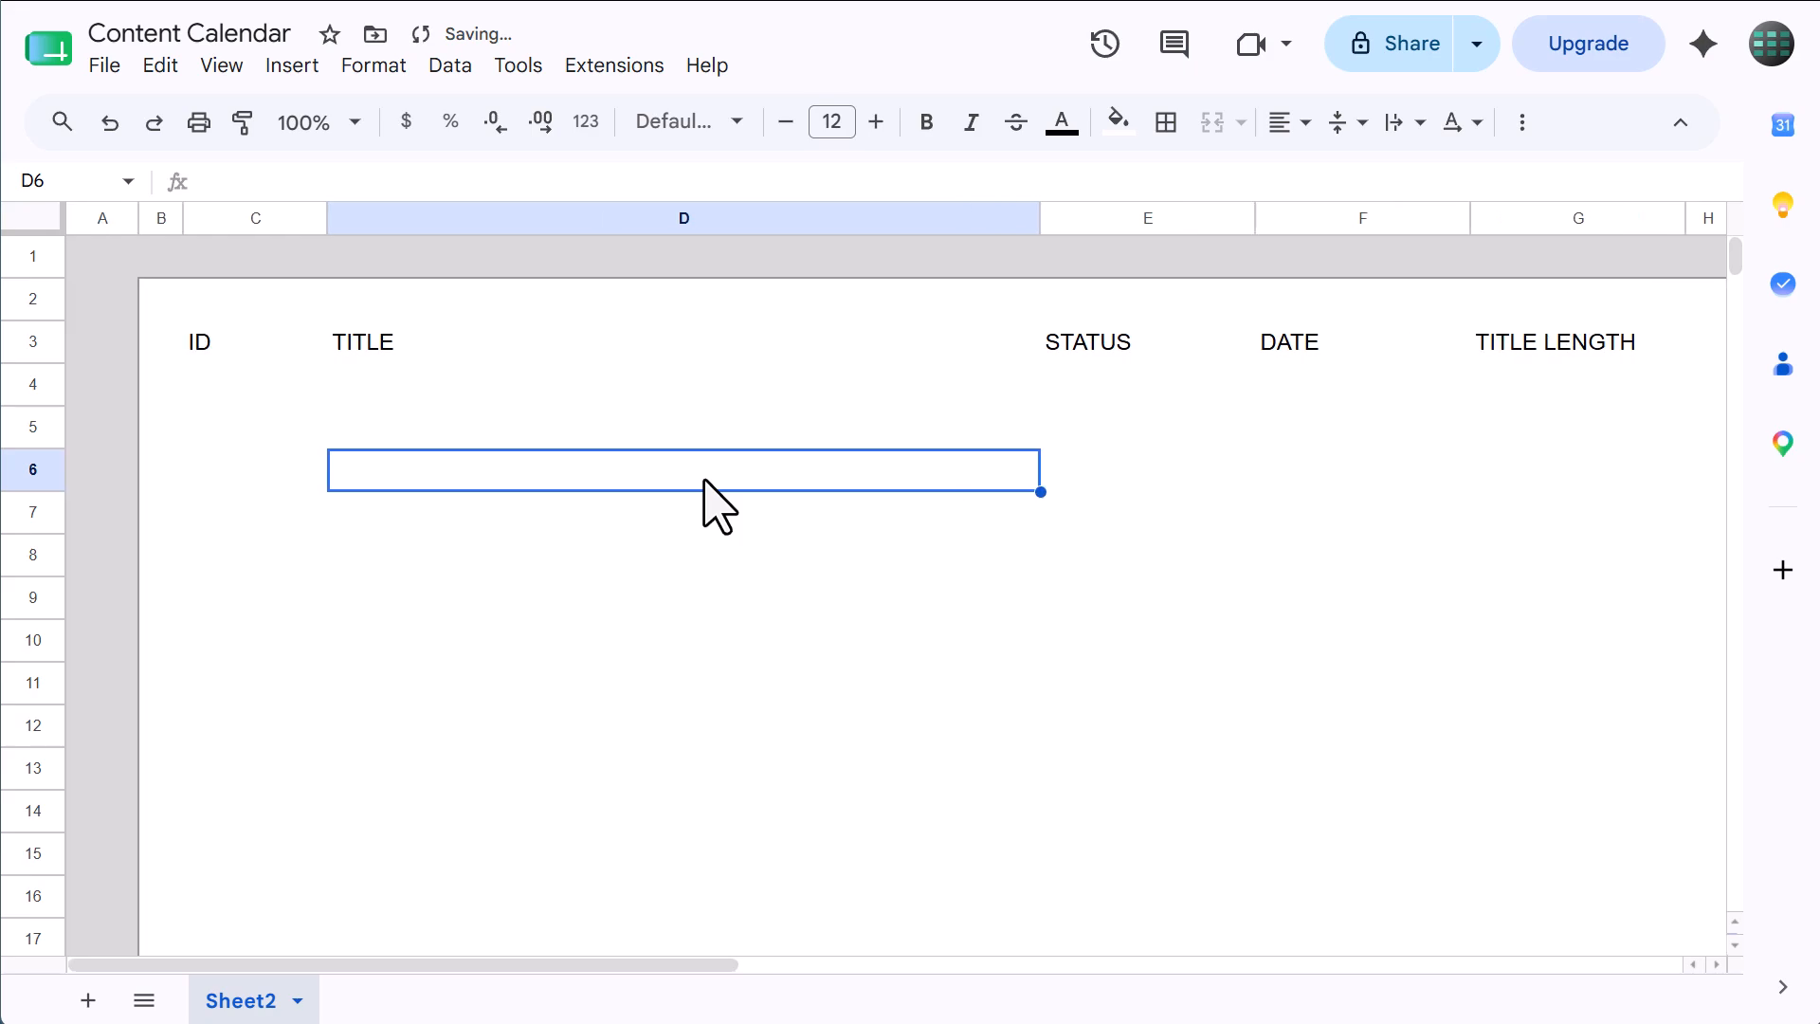
# - Make the headers in C3:G3 bold and give them a blue bottom border
pyautogui.moveTo(268, 343); pyautogui.dragTo(1565, 344)
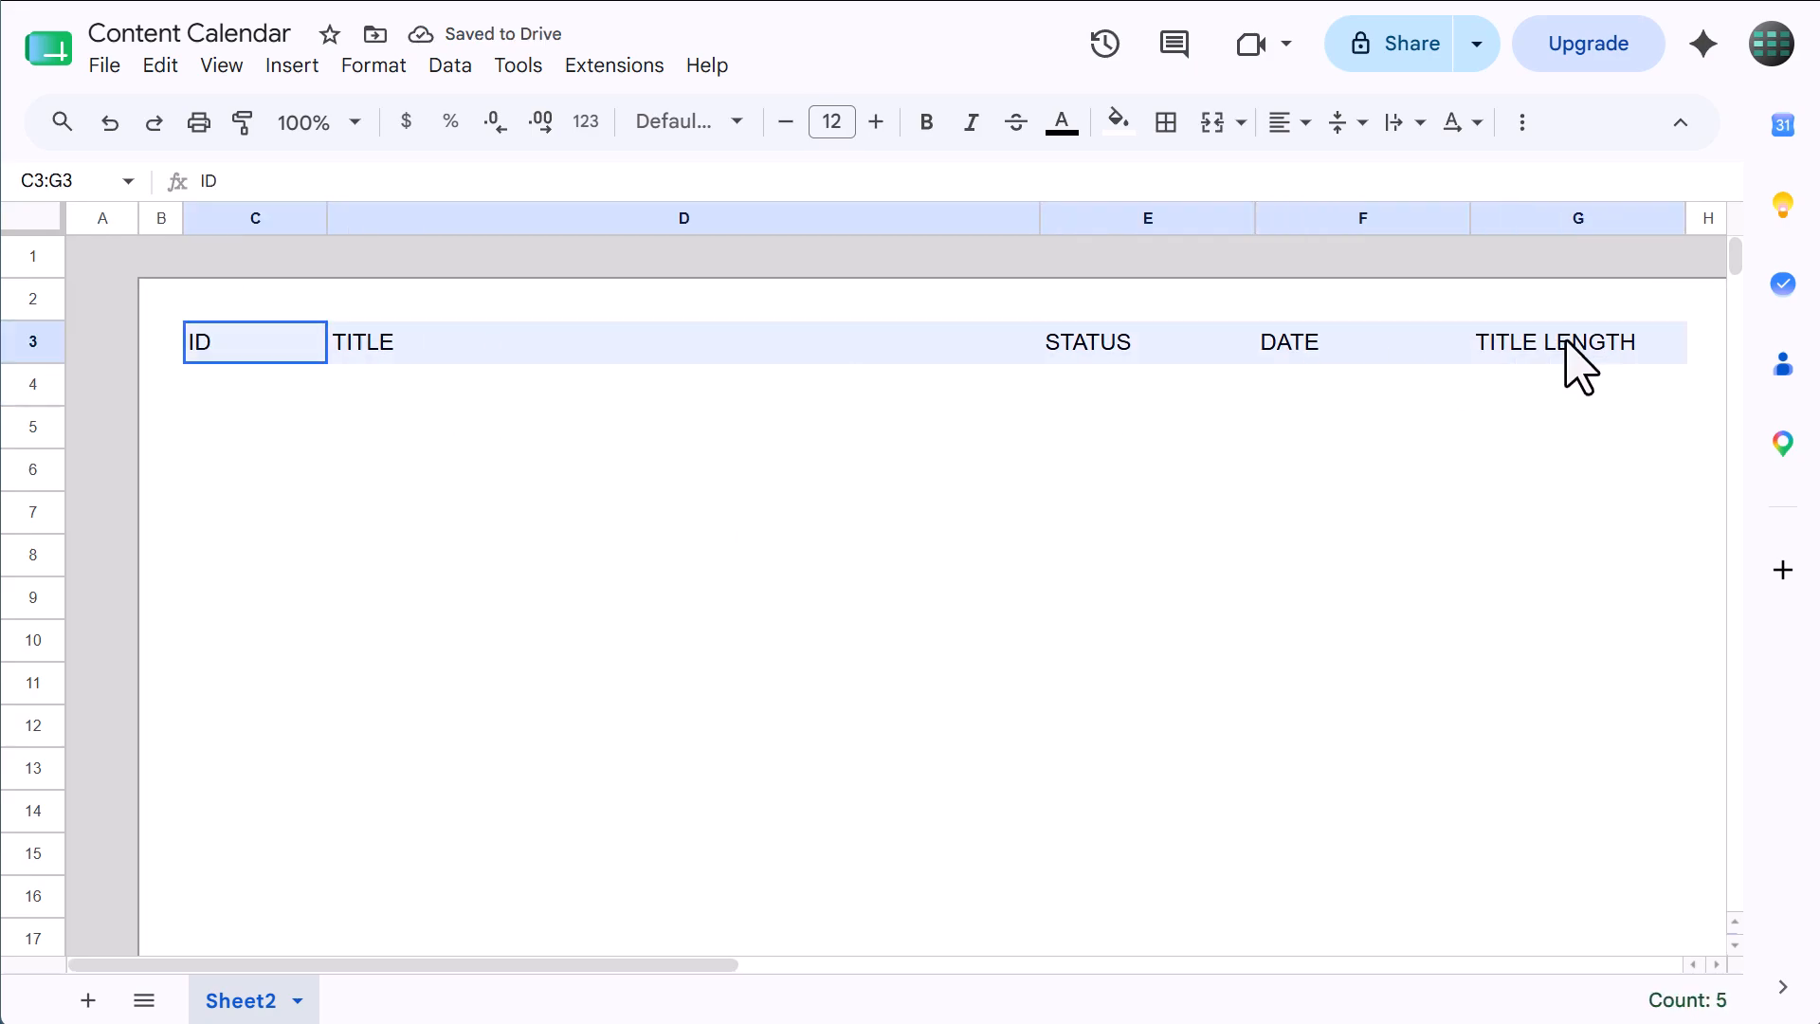
pyautogui.click(926, 122)
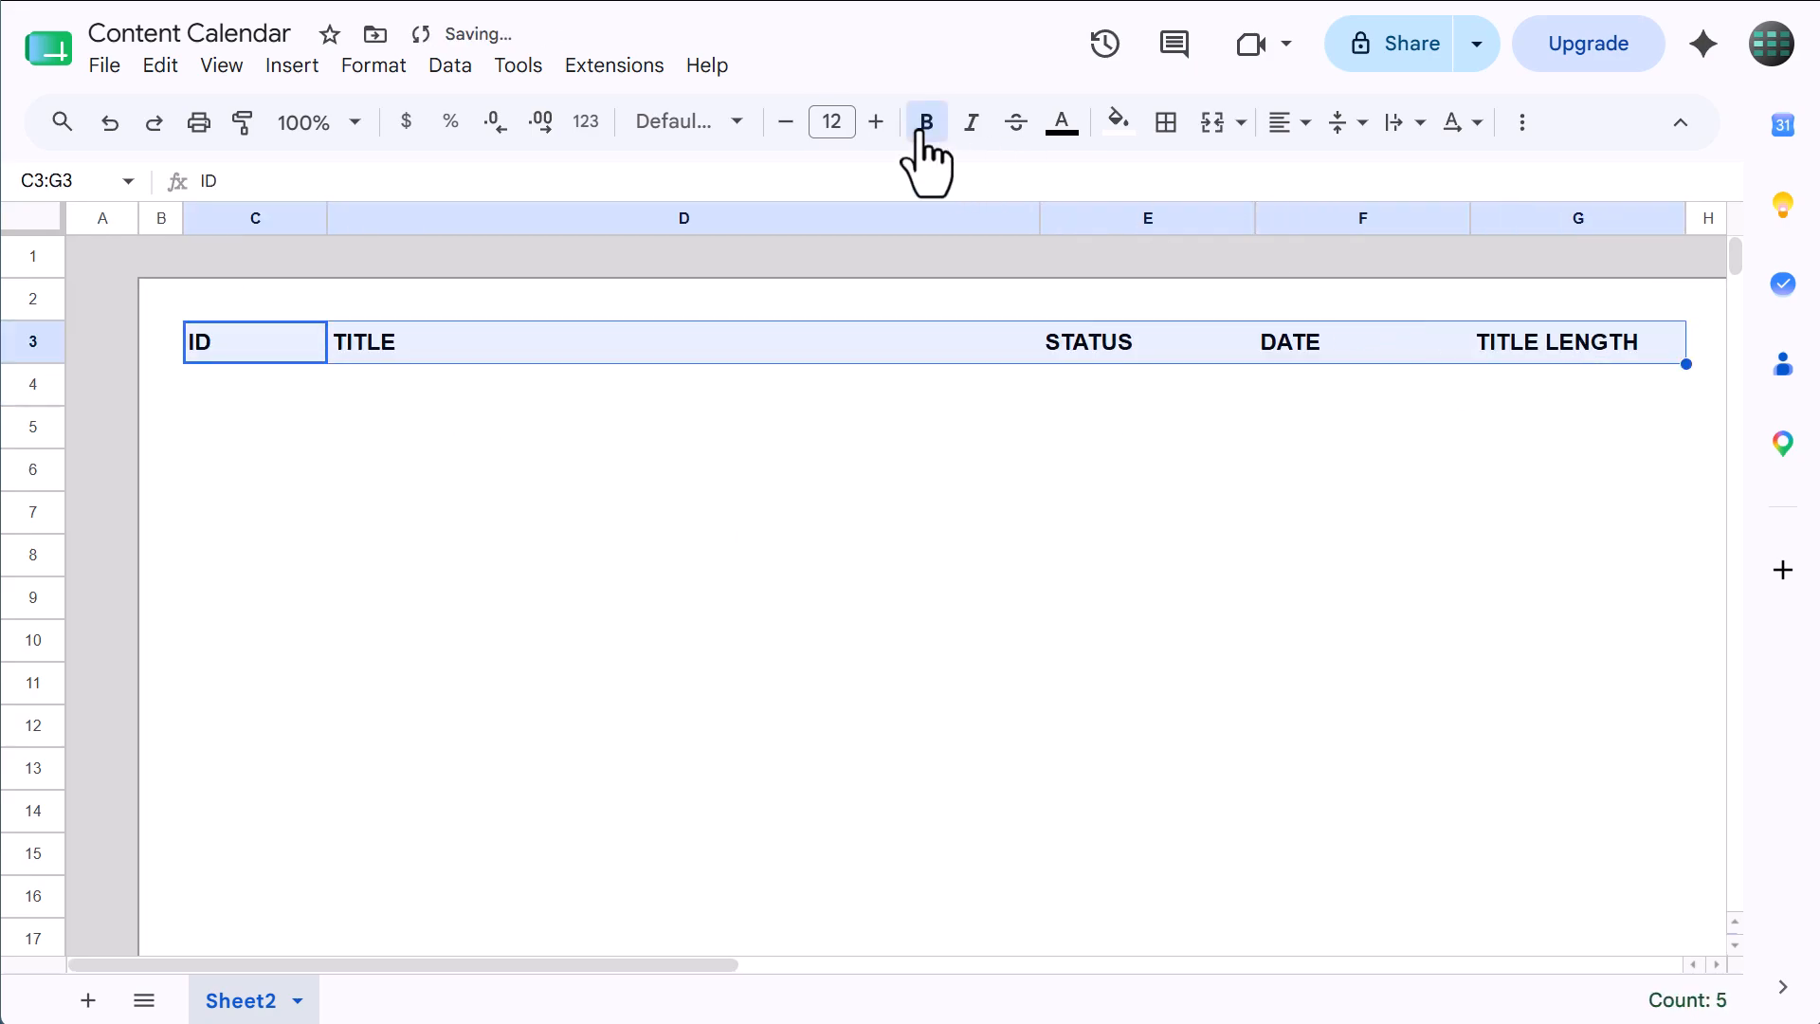
pyautogui.click(1166, 123)
pyautogui.click(1427, 187)
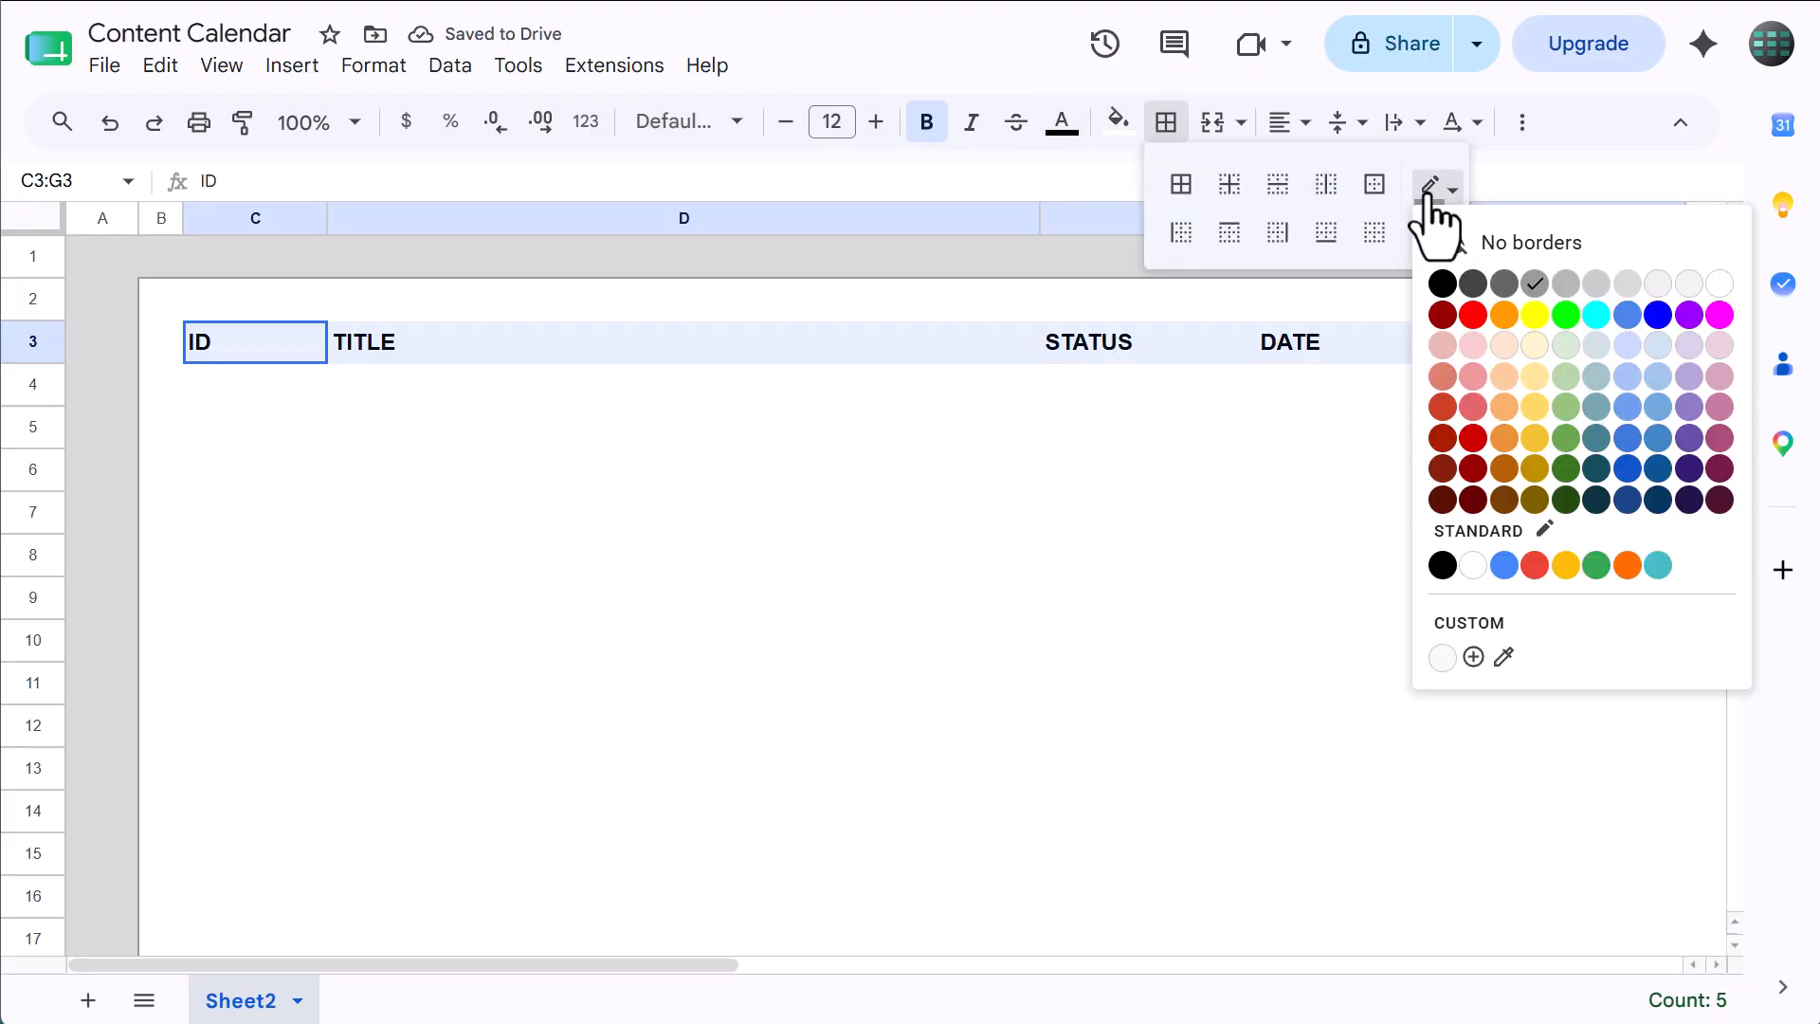
pyautogui.click(1658, 438)
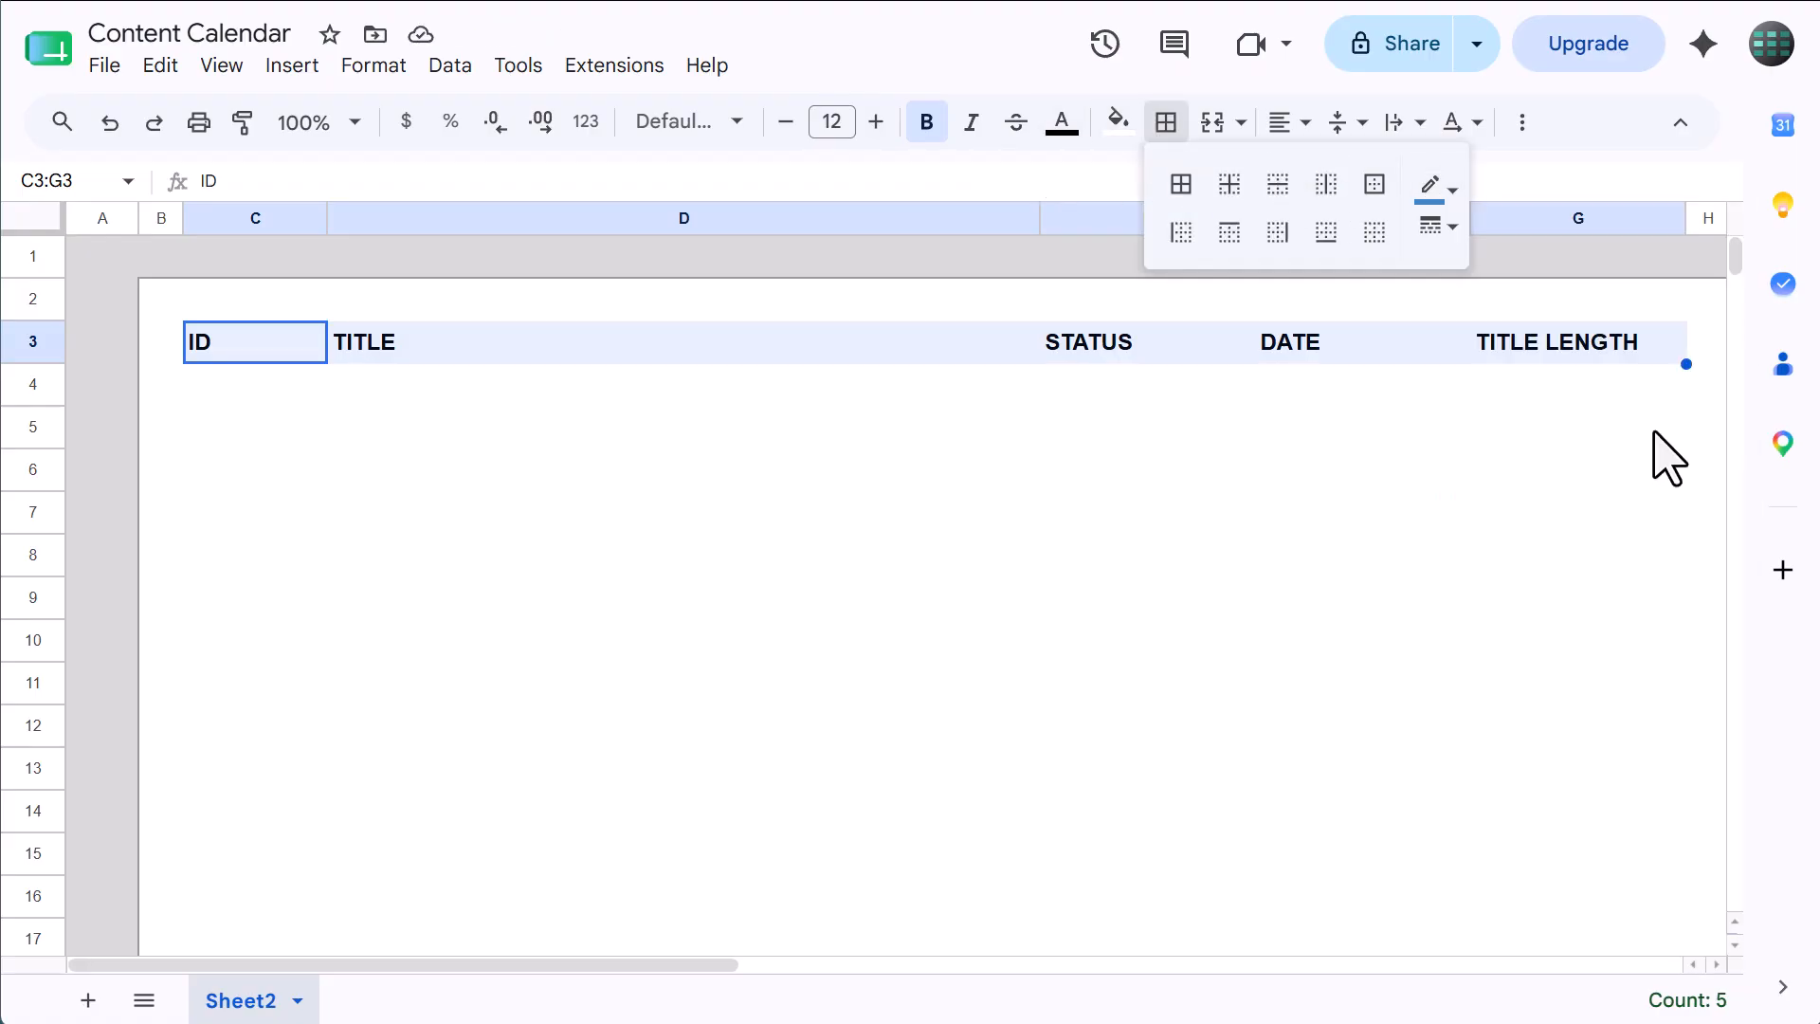
pyautogui.click(1325, 233)
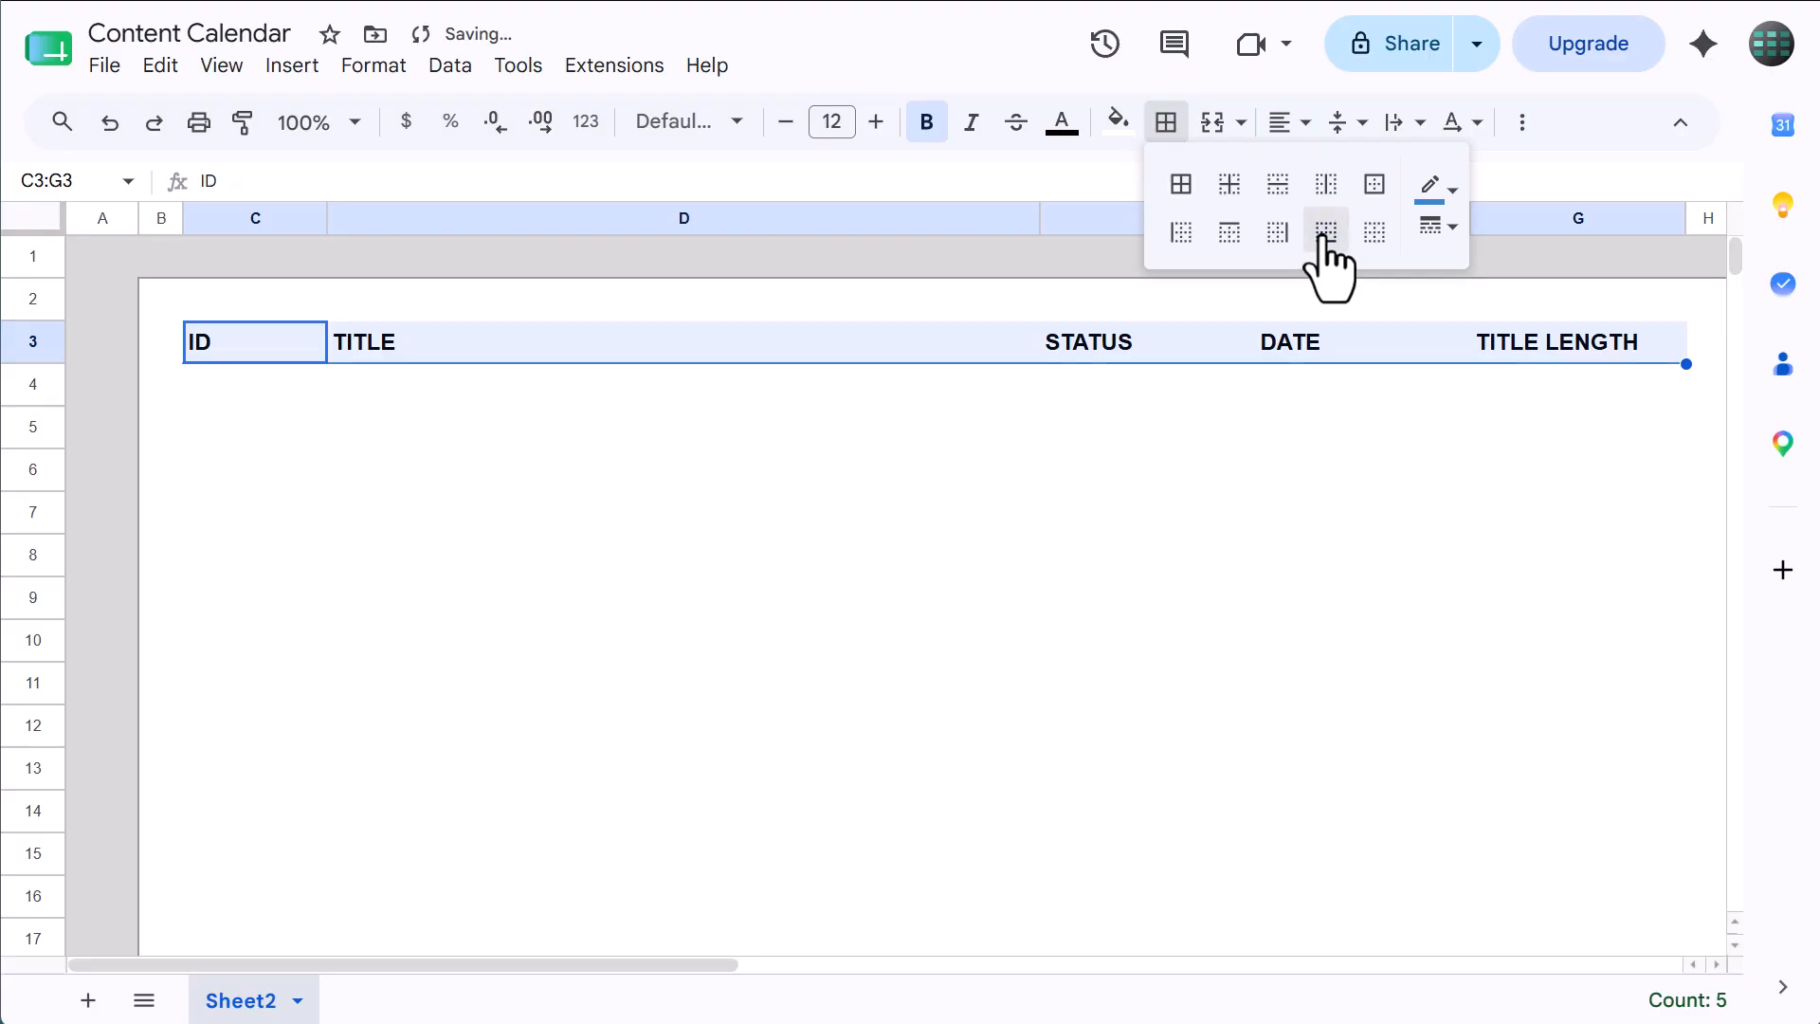
# - Make the summary headers in K3:L3 bold and give them a blue bottom border
pyautogui.click(1163, 123)
pyautogui.click(1048, 396)
pyautogui.hscroll(5, 1048, 396)
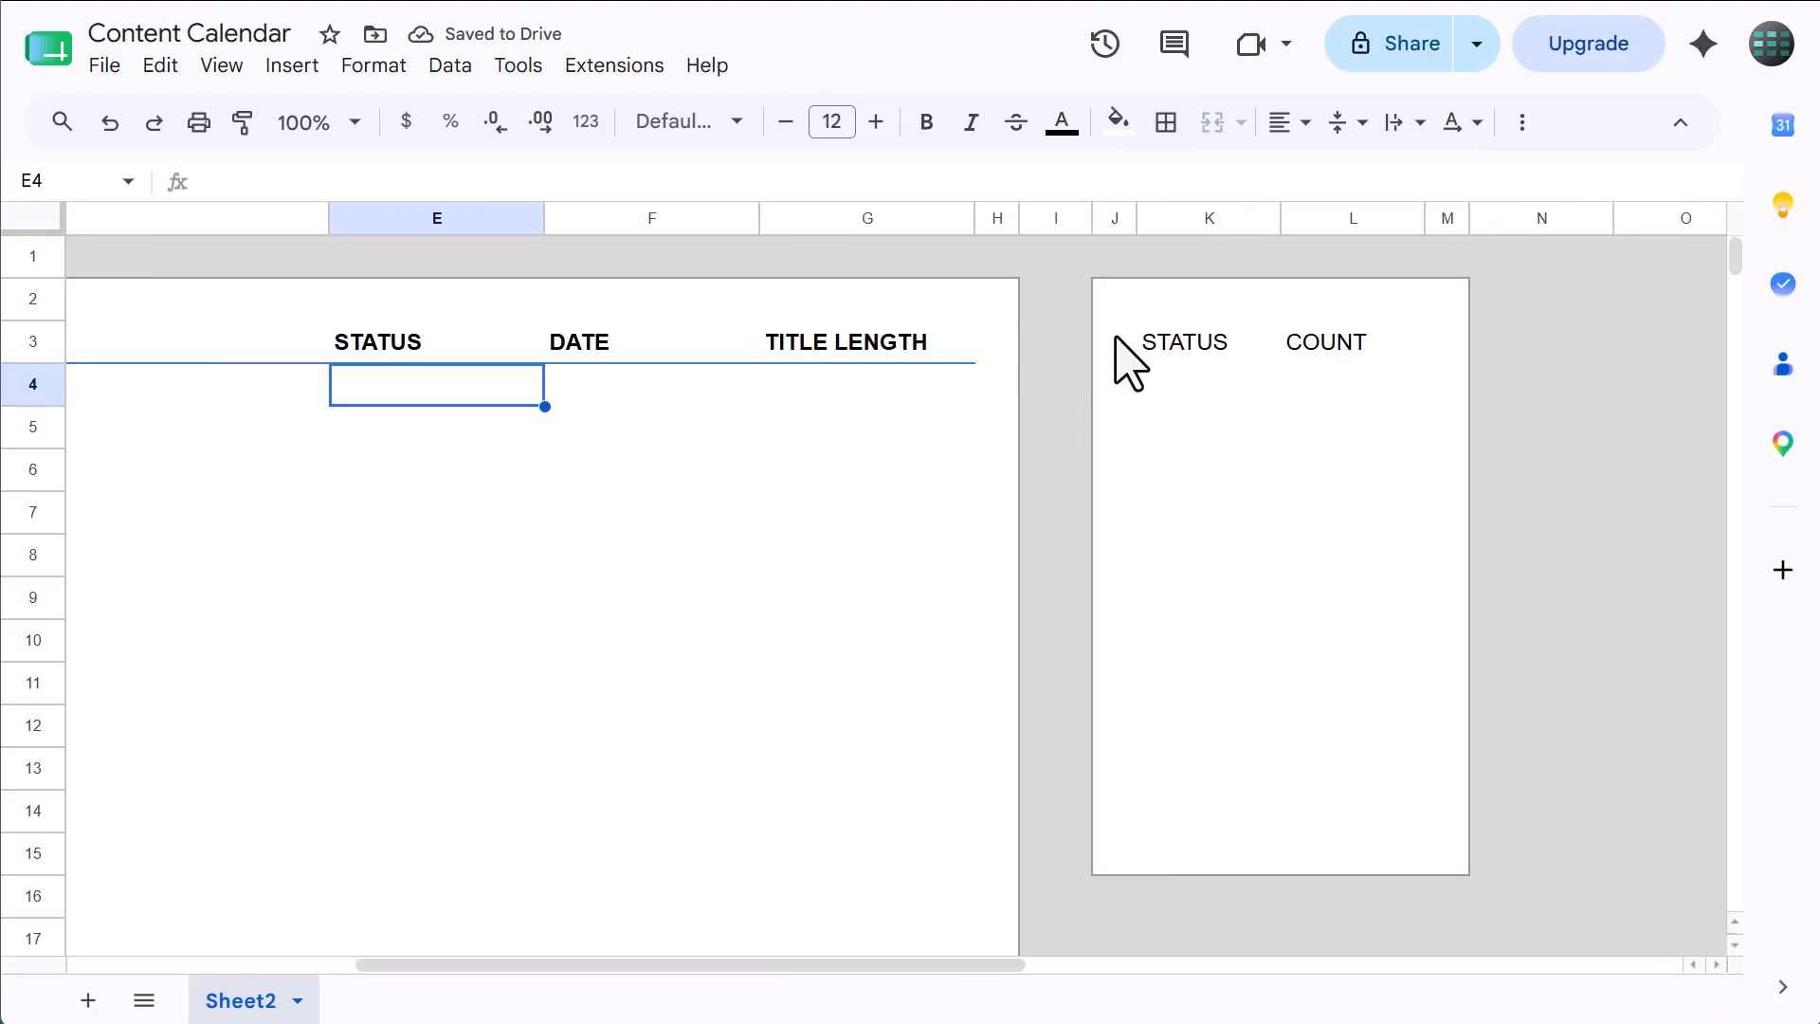
pyautogui.moveTo(1158, 341); pyautogui.dragTo(1304, 339)
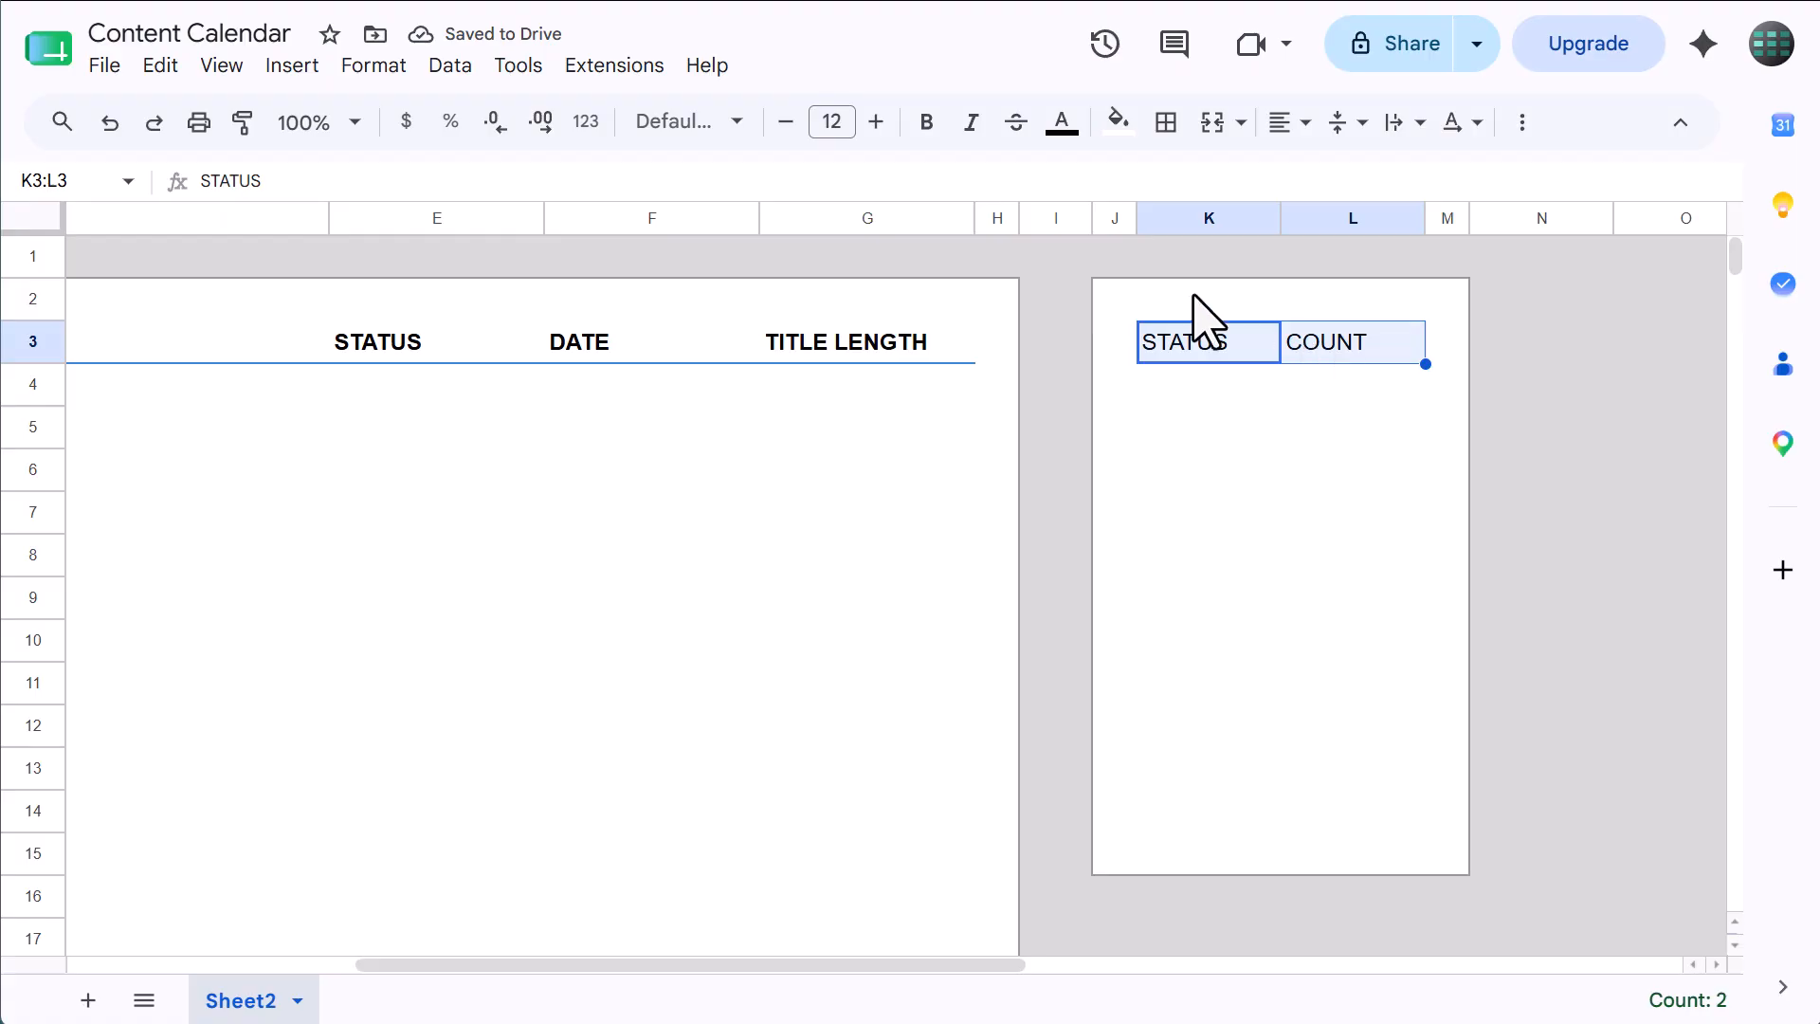
pyautogui.click(926, 126)
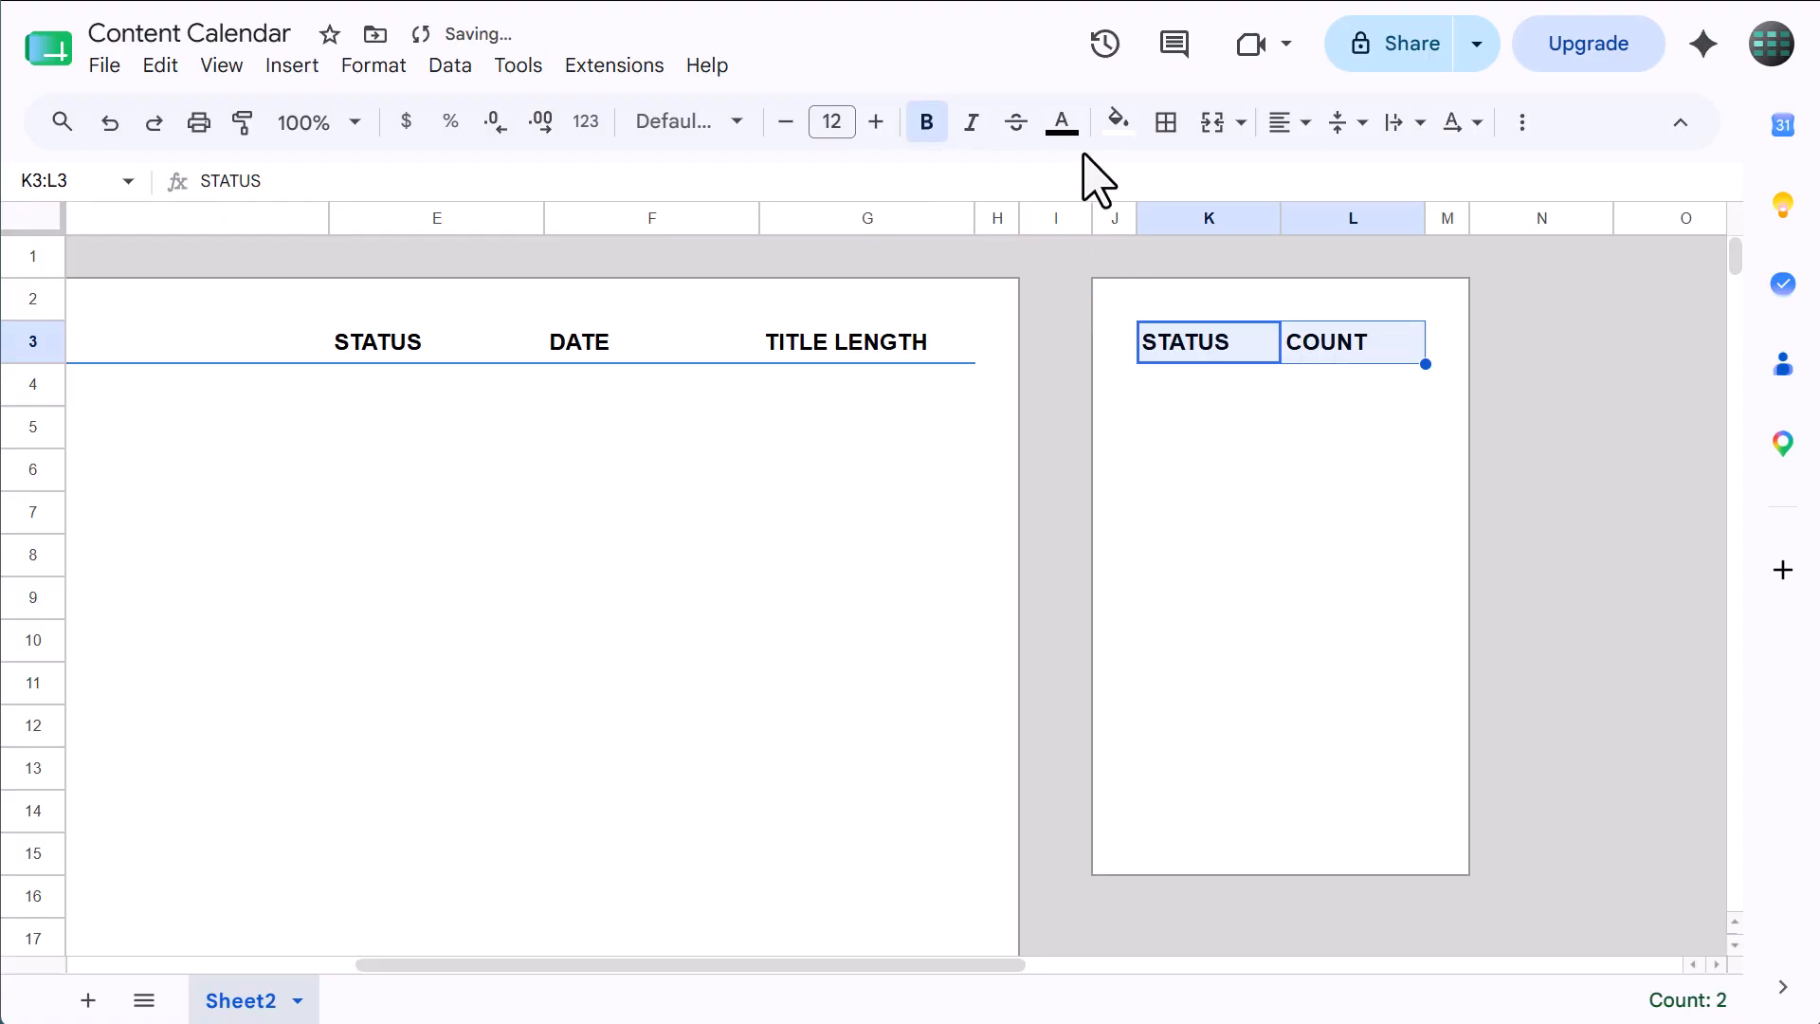
pyautogui.click(1164, 127)
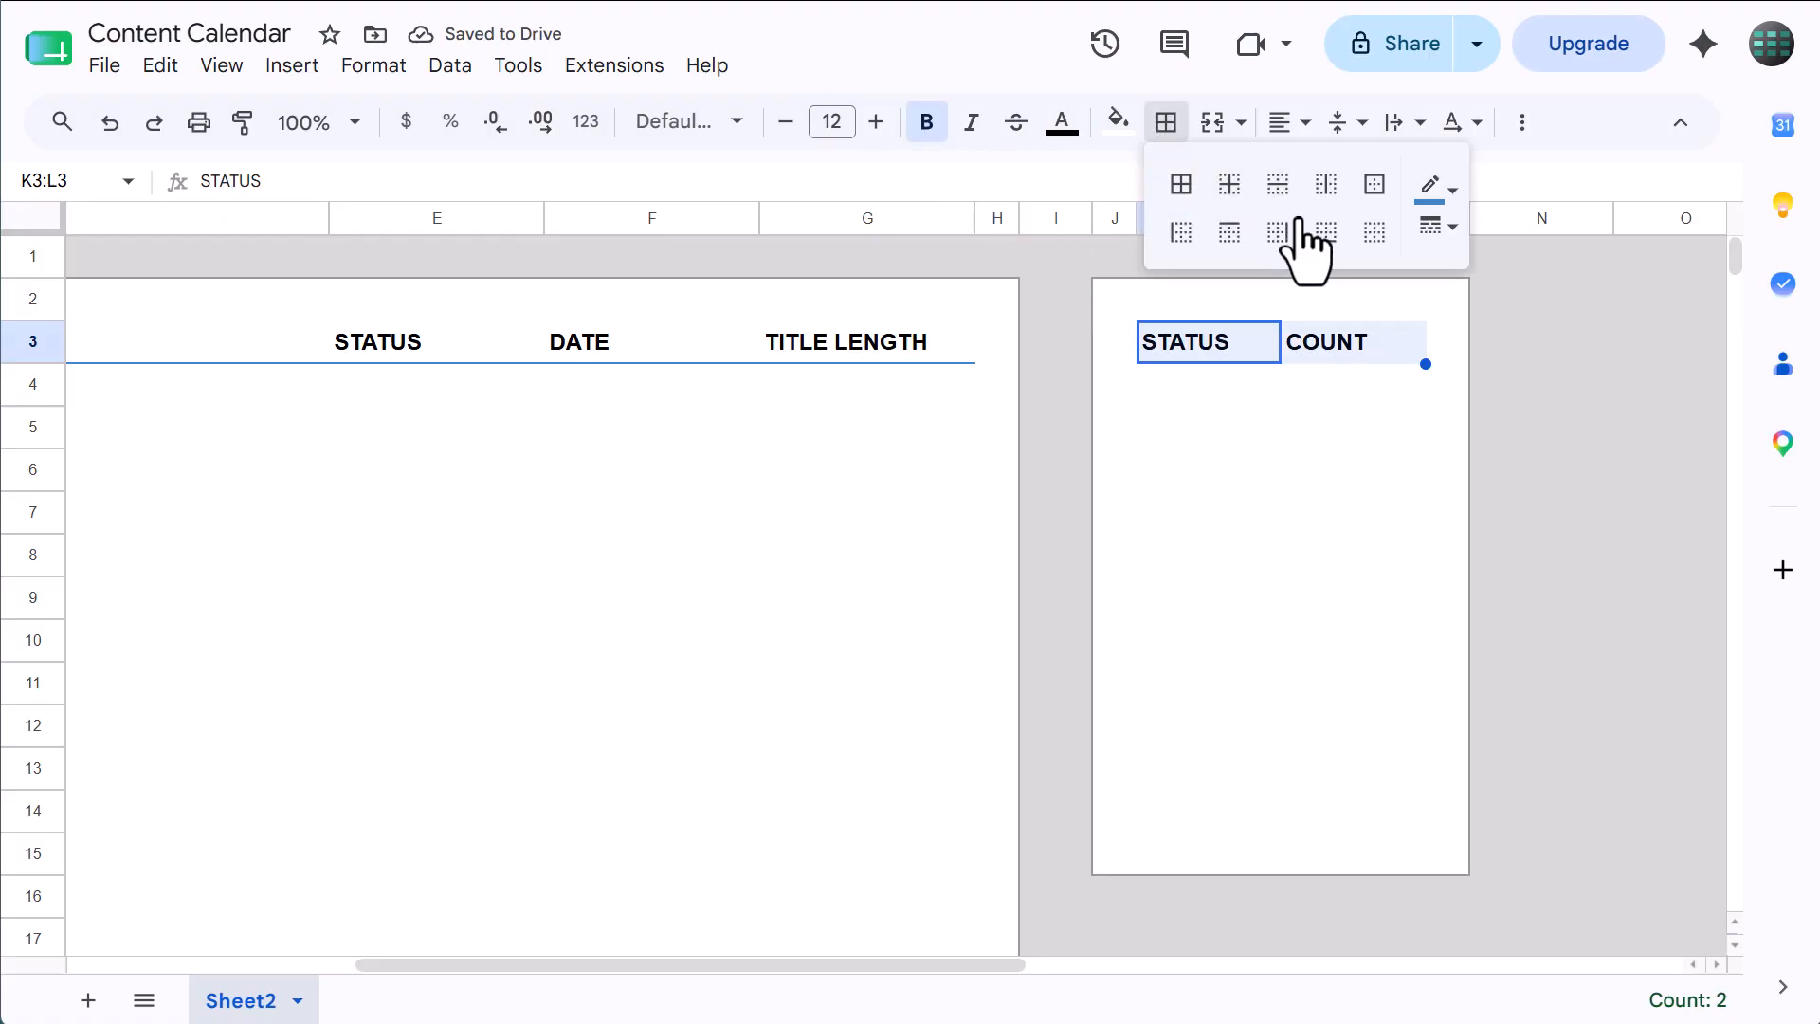
pyautogui.click(1325, 233)
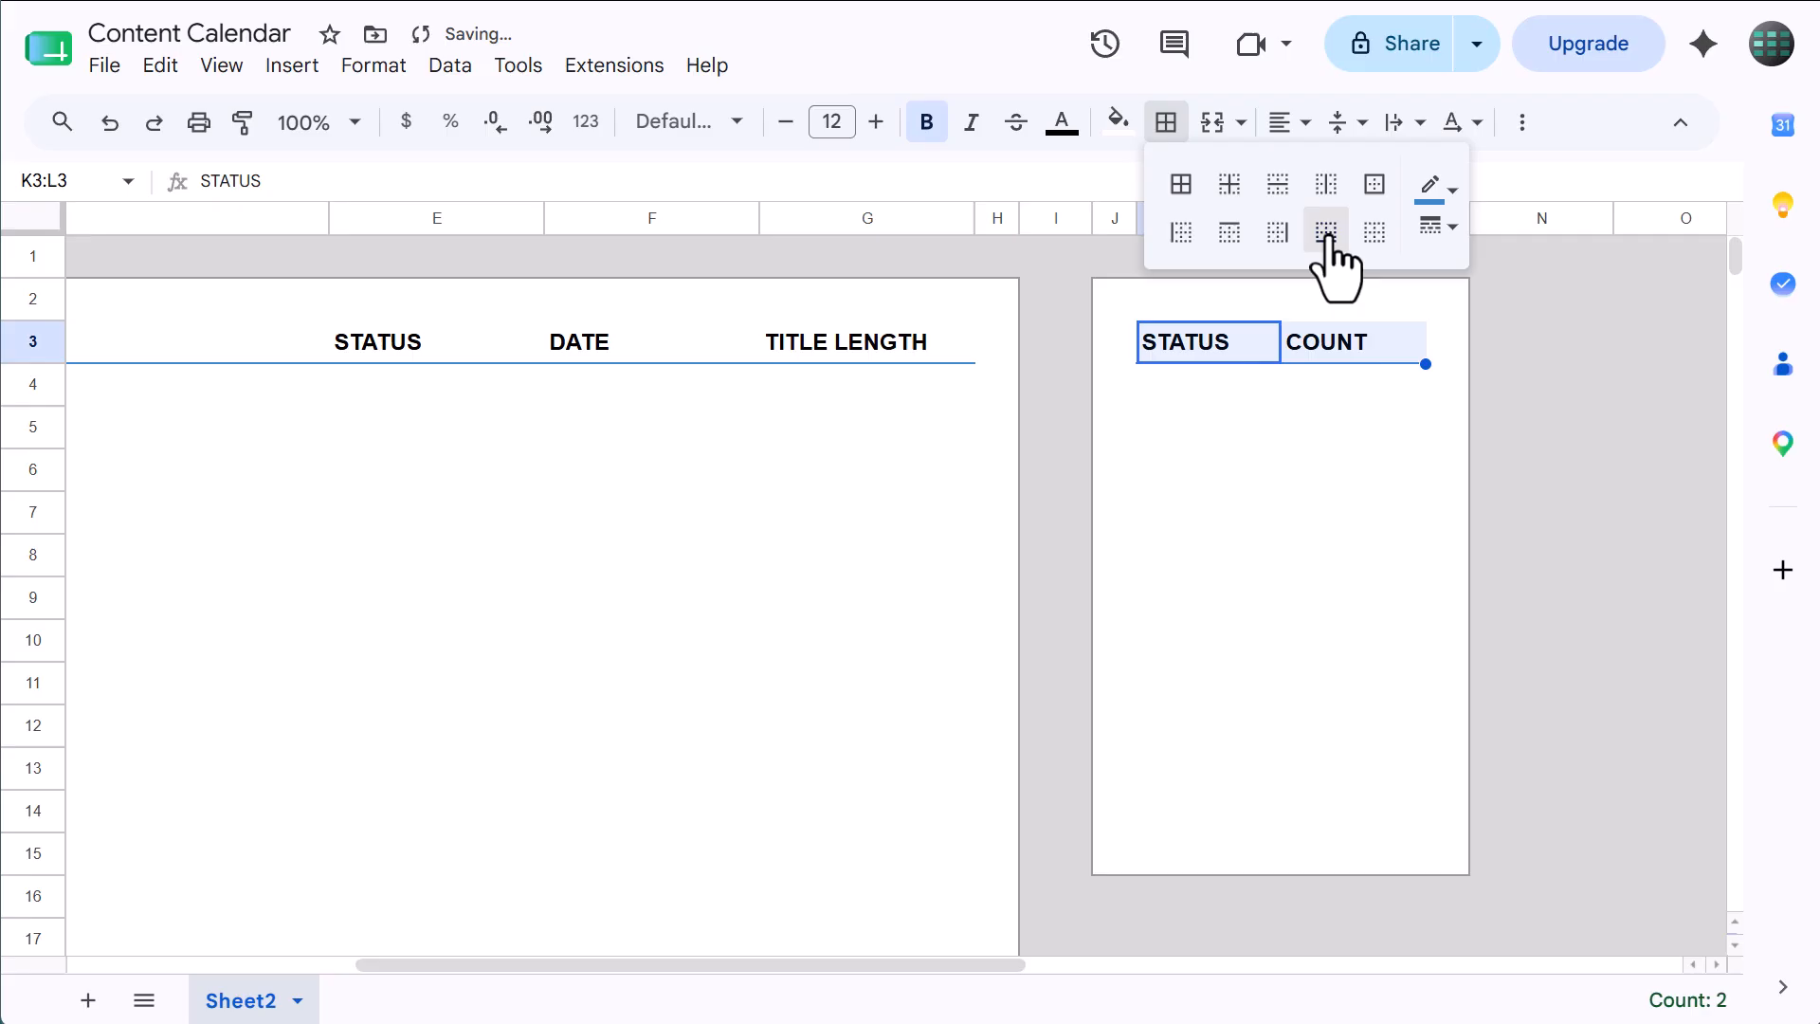
pyautogui.click(1171, 135)
# - Add a blue top border to K15:L15 to close off the summary table
pyautogui.moveTo(1156, 846); pyautogui.dragTo(1341, 862)
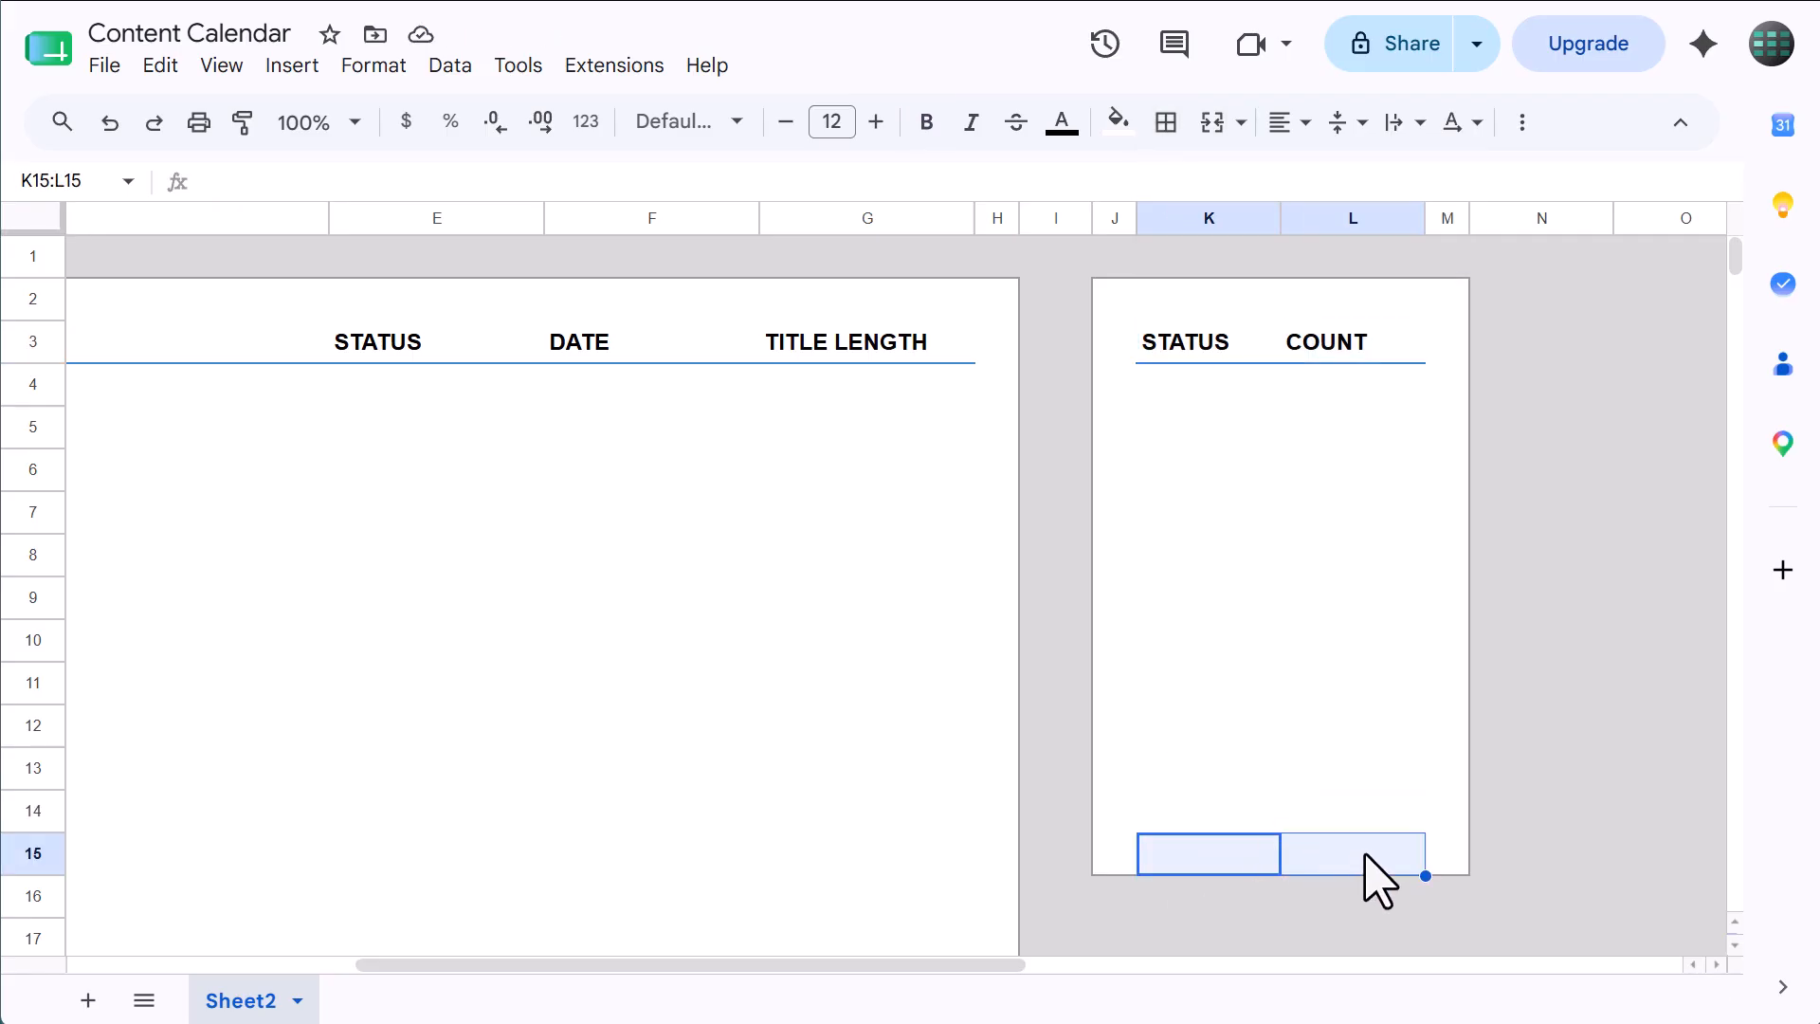
pyautogui.click(1166, 121)
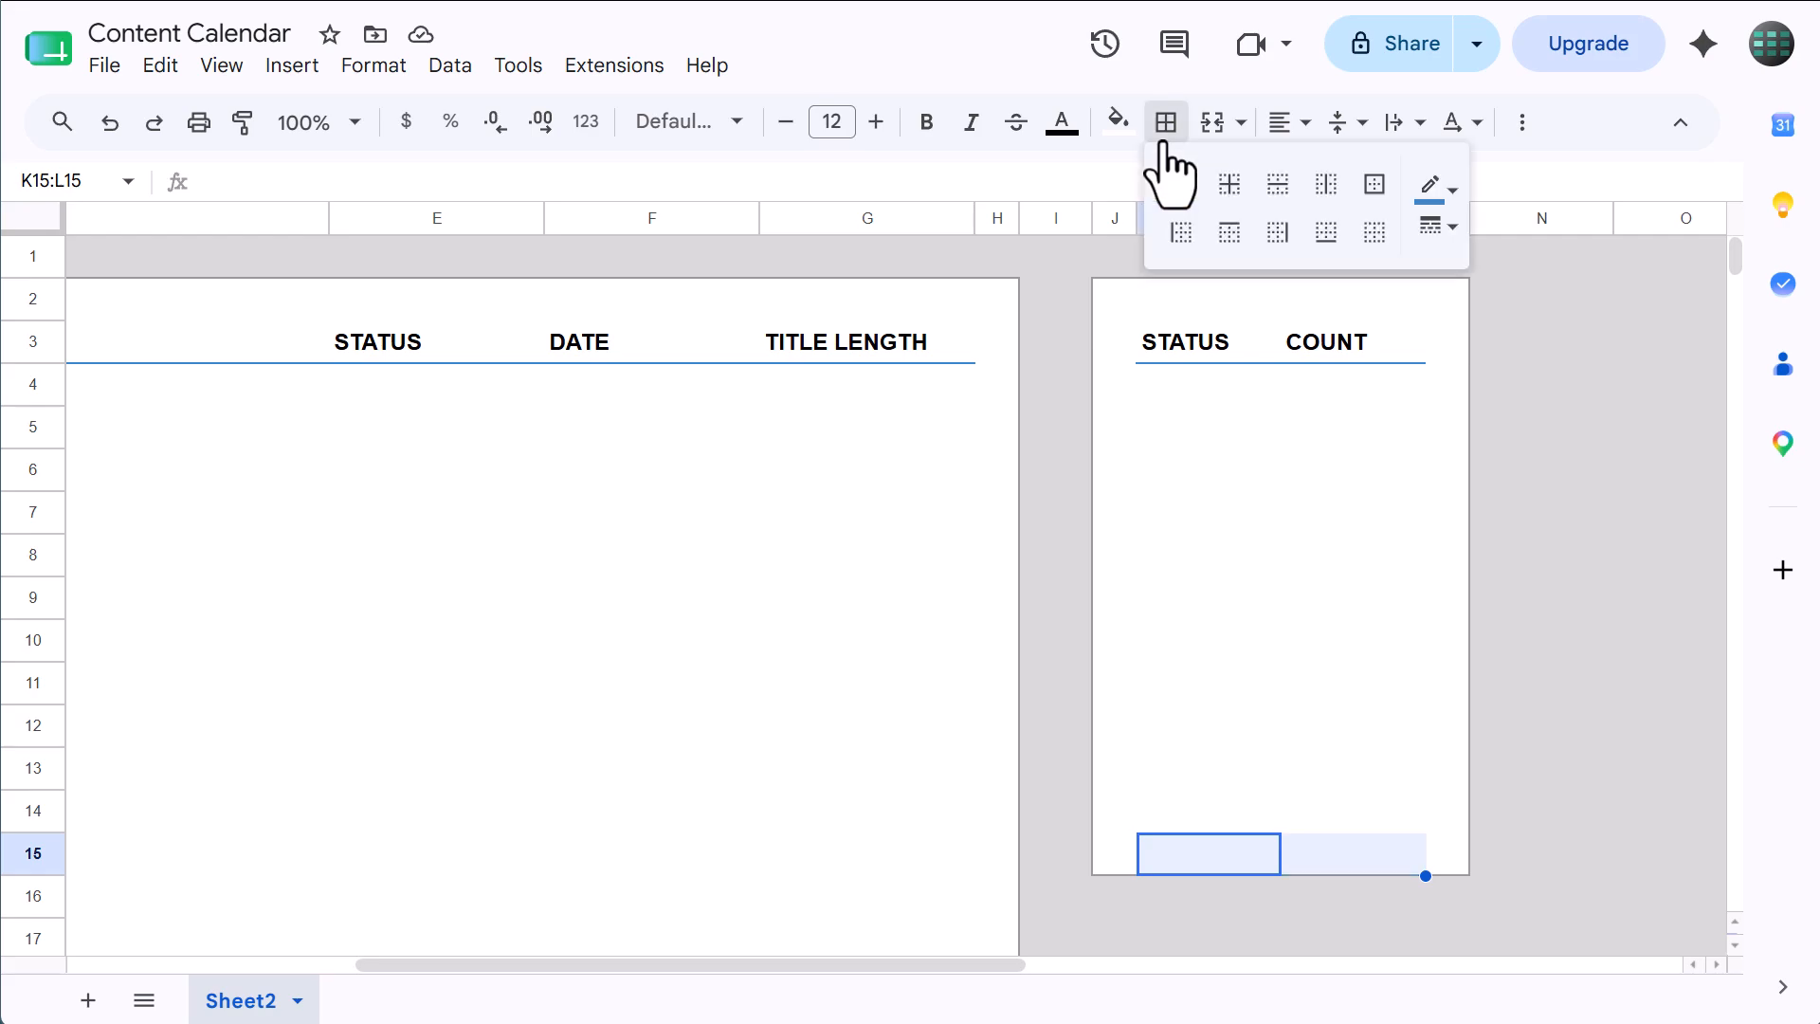
pyautogui.click(1230, 233)
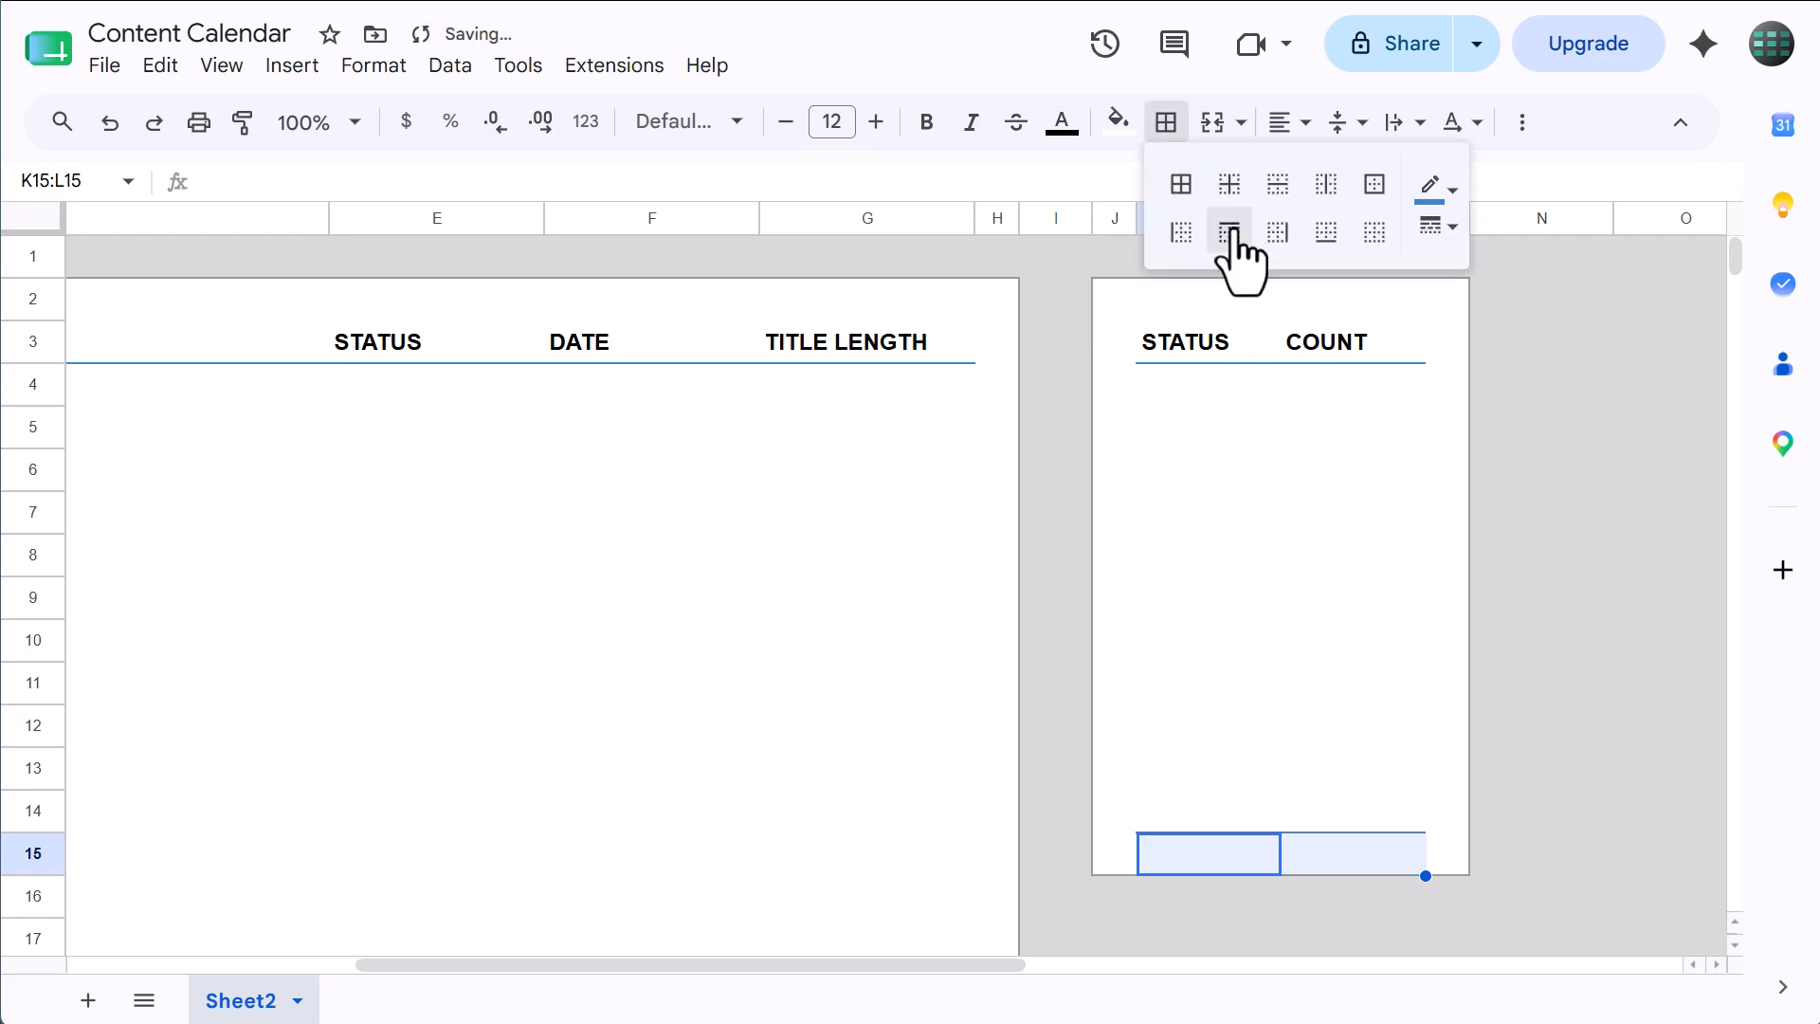
pyautogui.click(1167, 126)
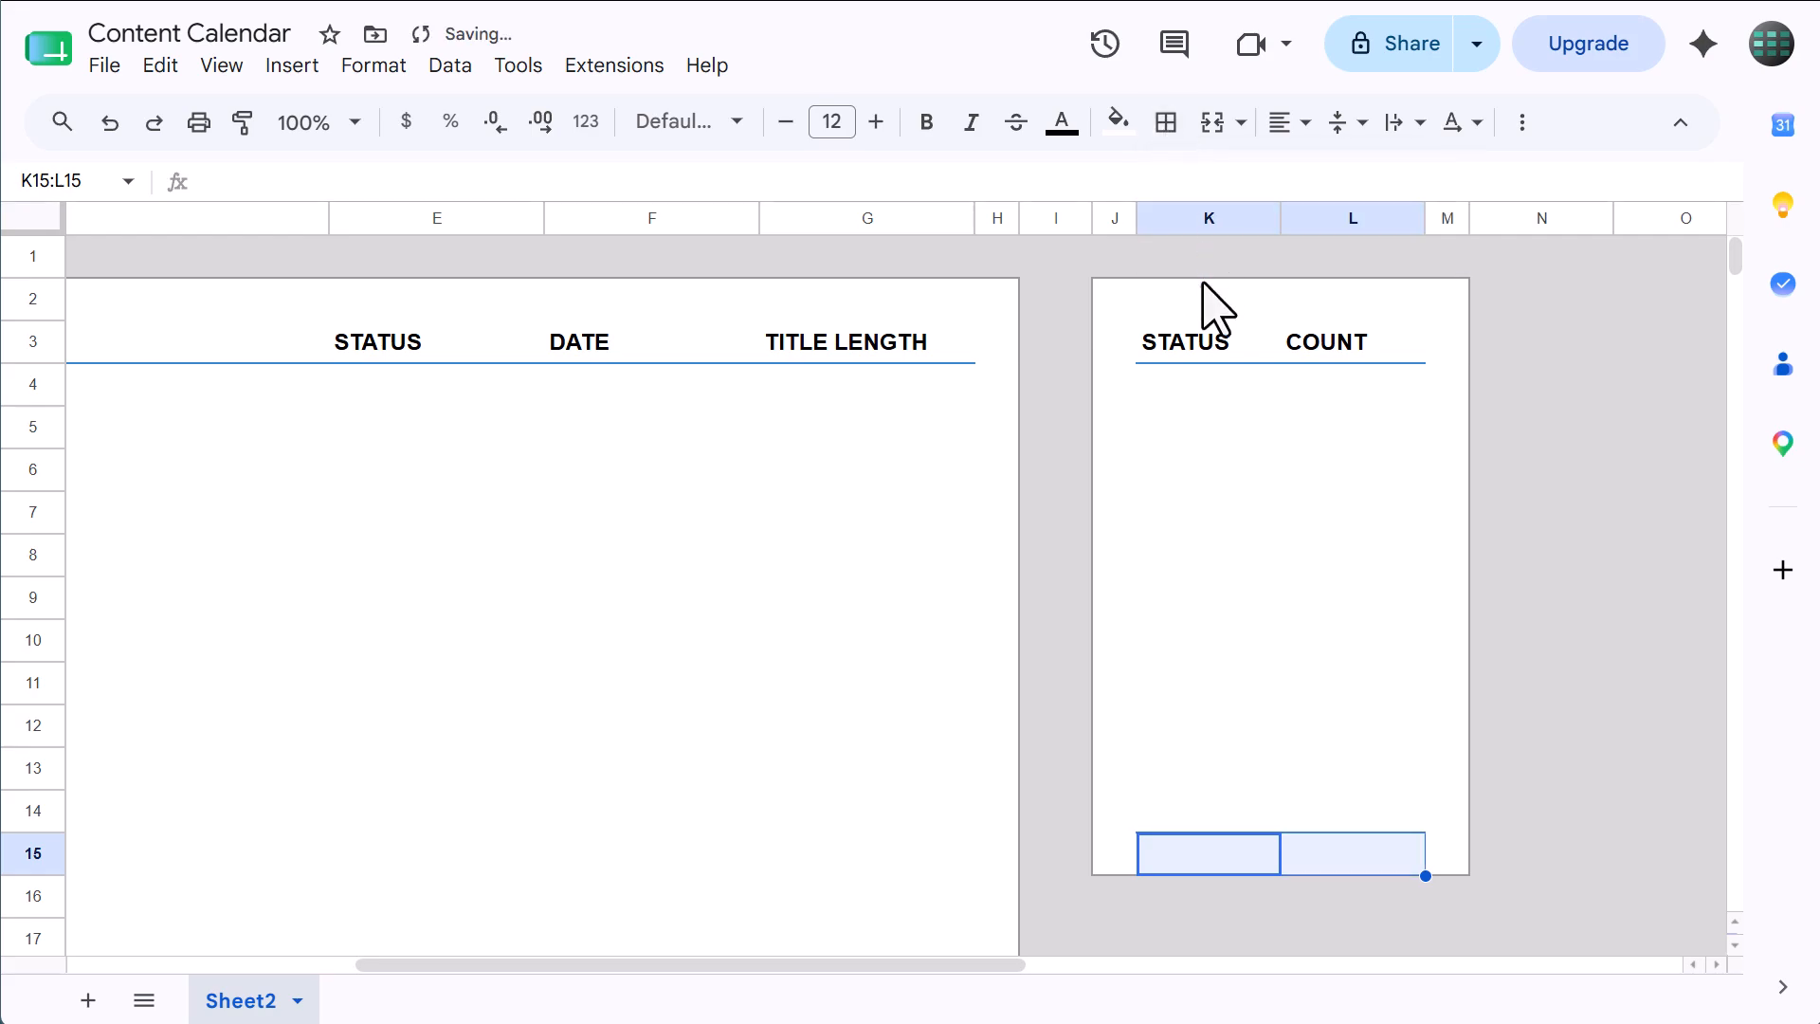
# - Add light gray horizontal inner borders between the summary table rows in K4:L14
pyautogui.moveTo(1175, 383); pyautogui.dragTo(1345, 815)
pyautogui.click(1166, 123)
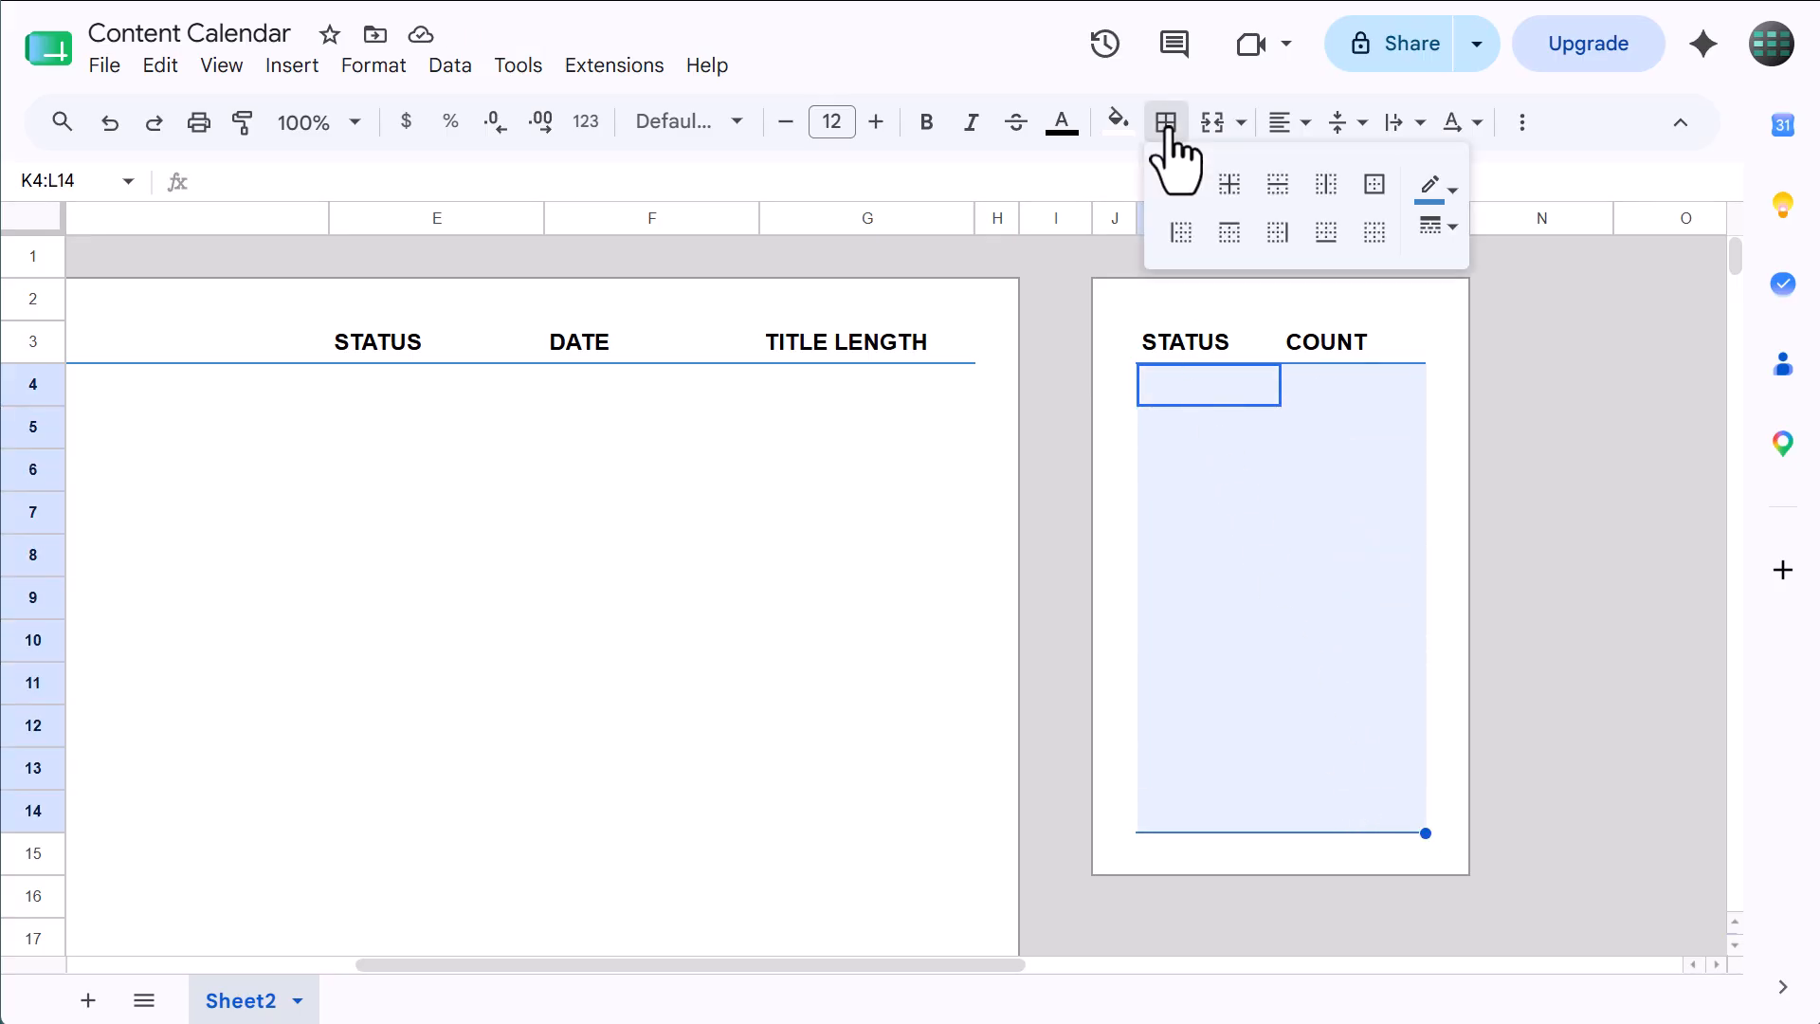
pyautogui.click(1438, 190)
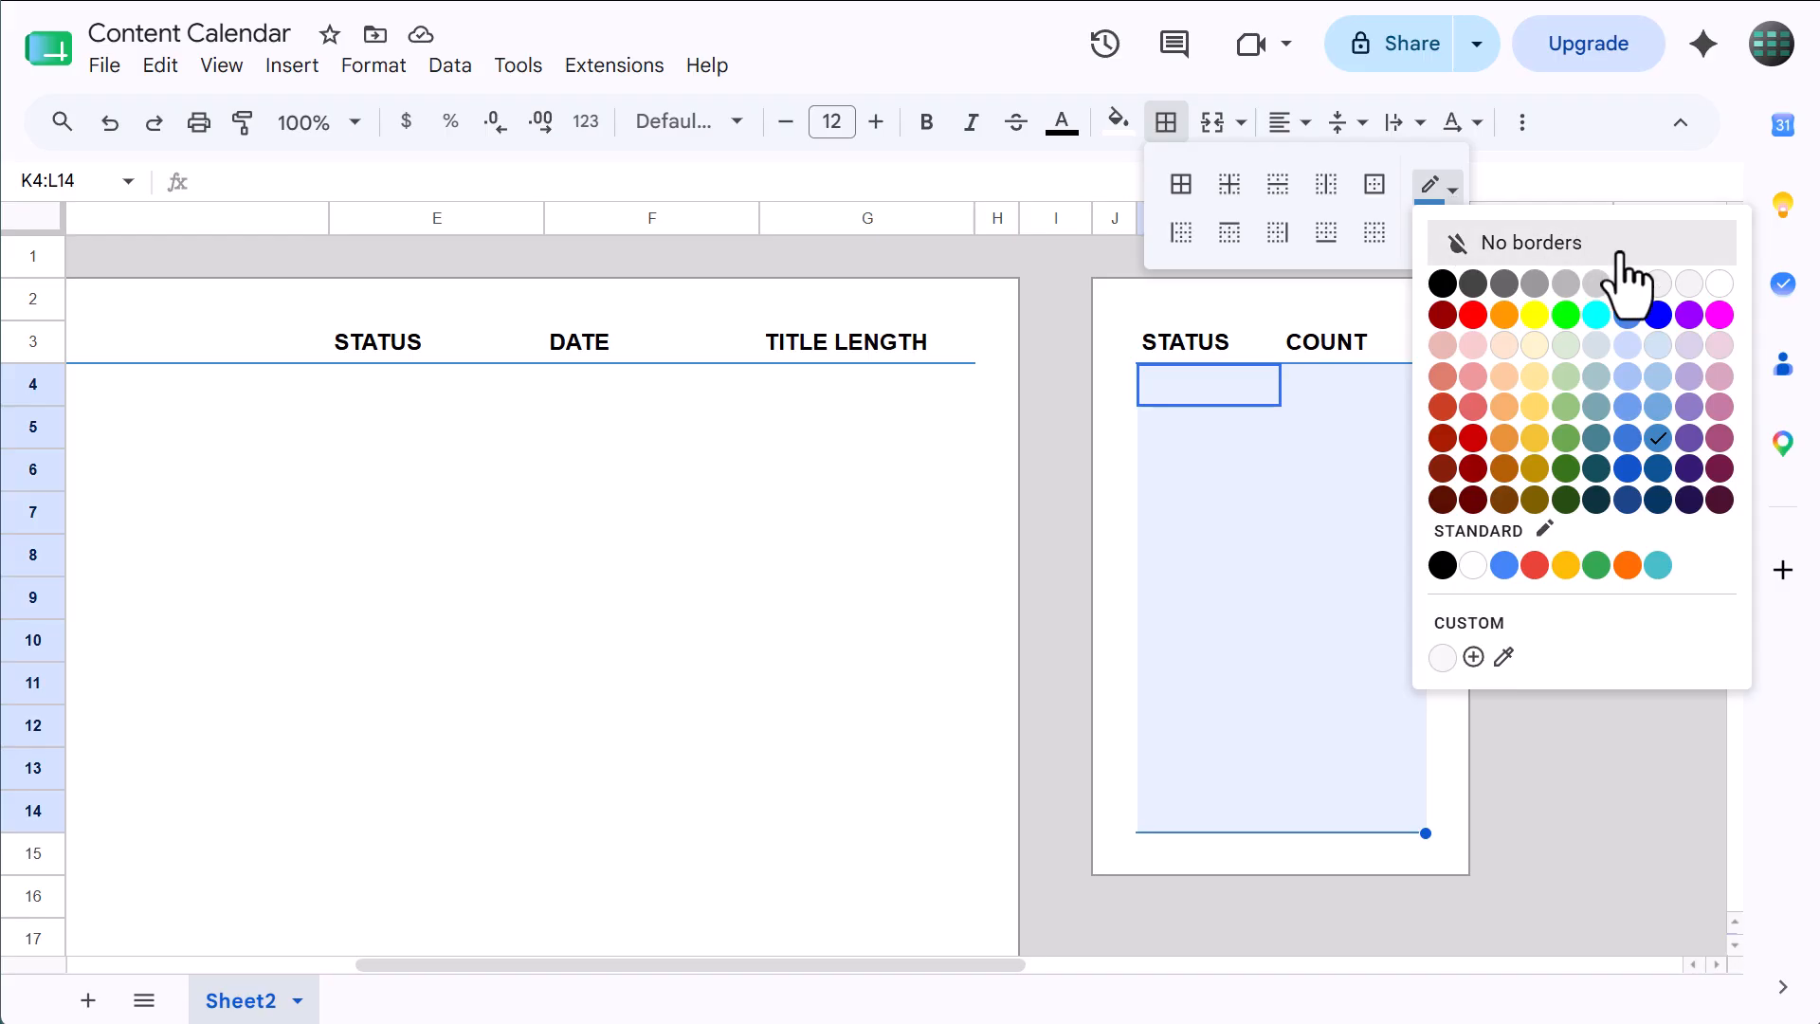
pyautogui.click(1658, 289)
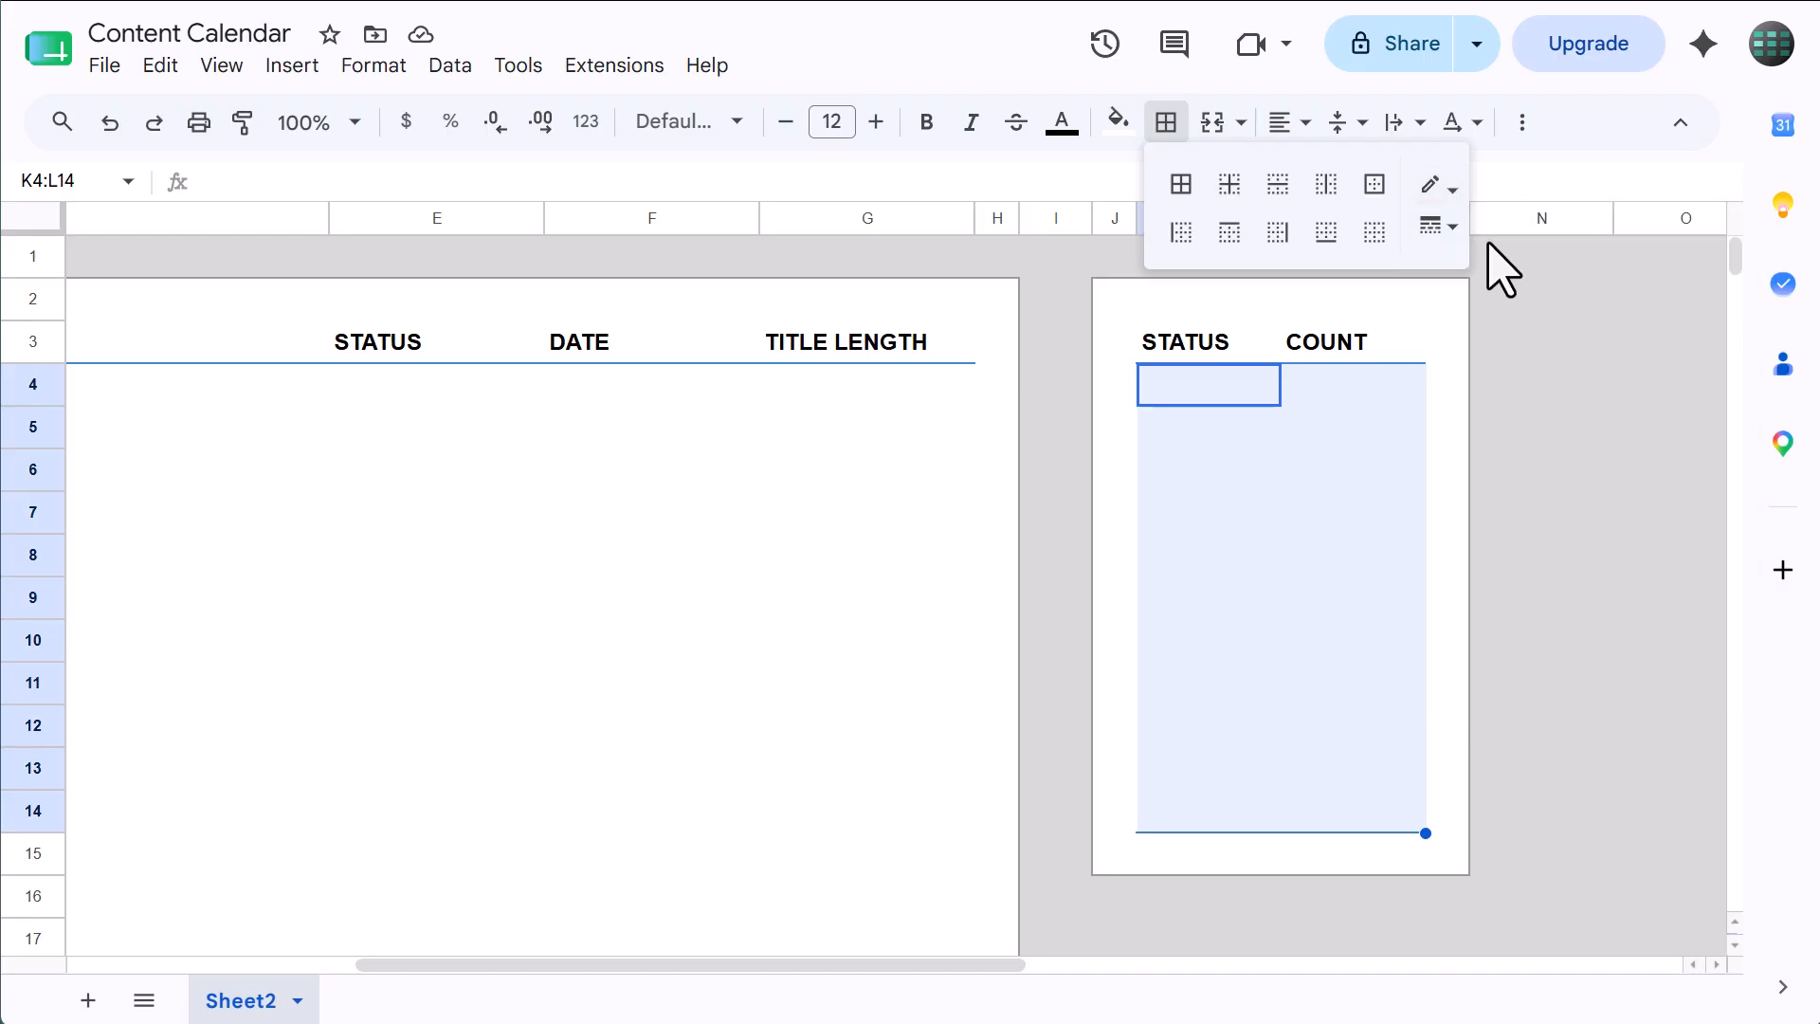
pyautogui.click(1281, 188)
pyautogui.click(1166, 126)
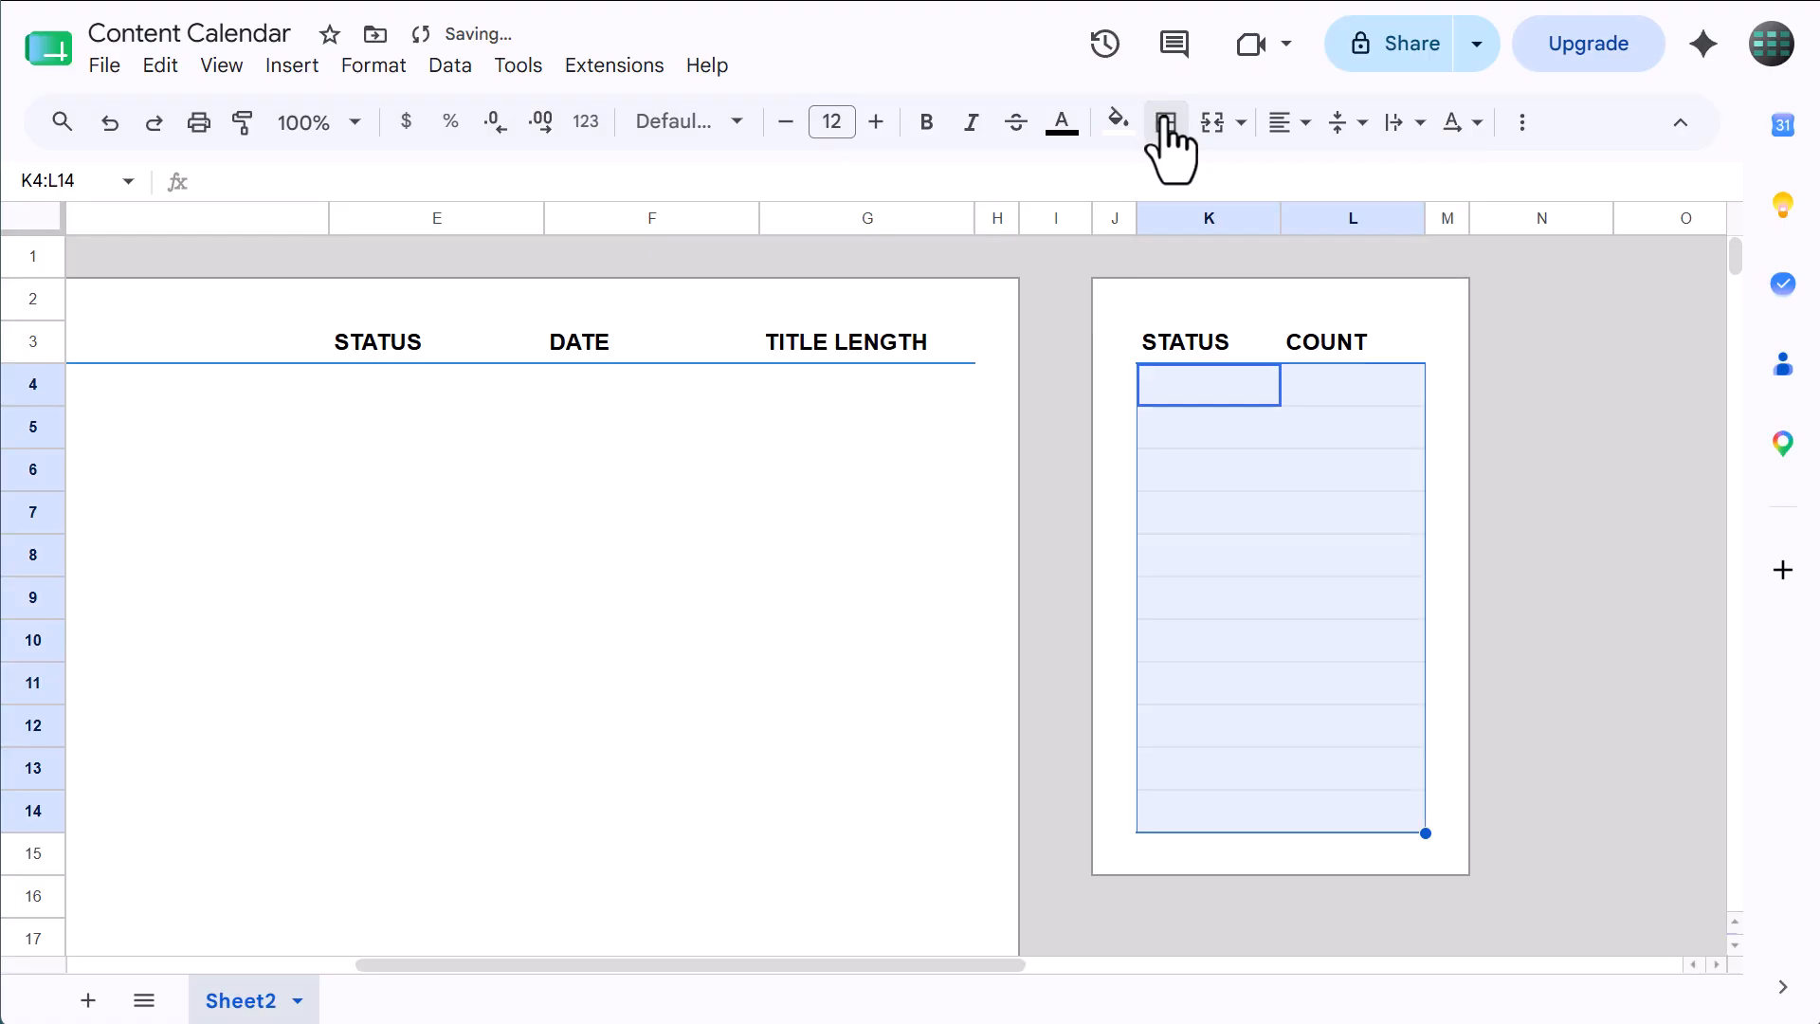
# - Add light gray horizontal inner borders to the main table body C4:G1000
pyautogui.click(105, 179)
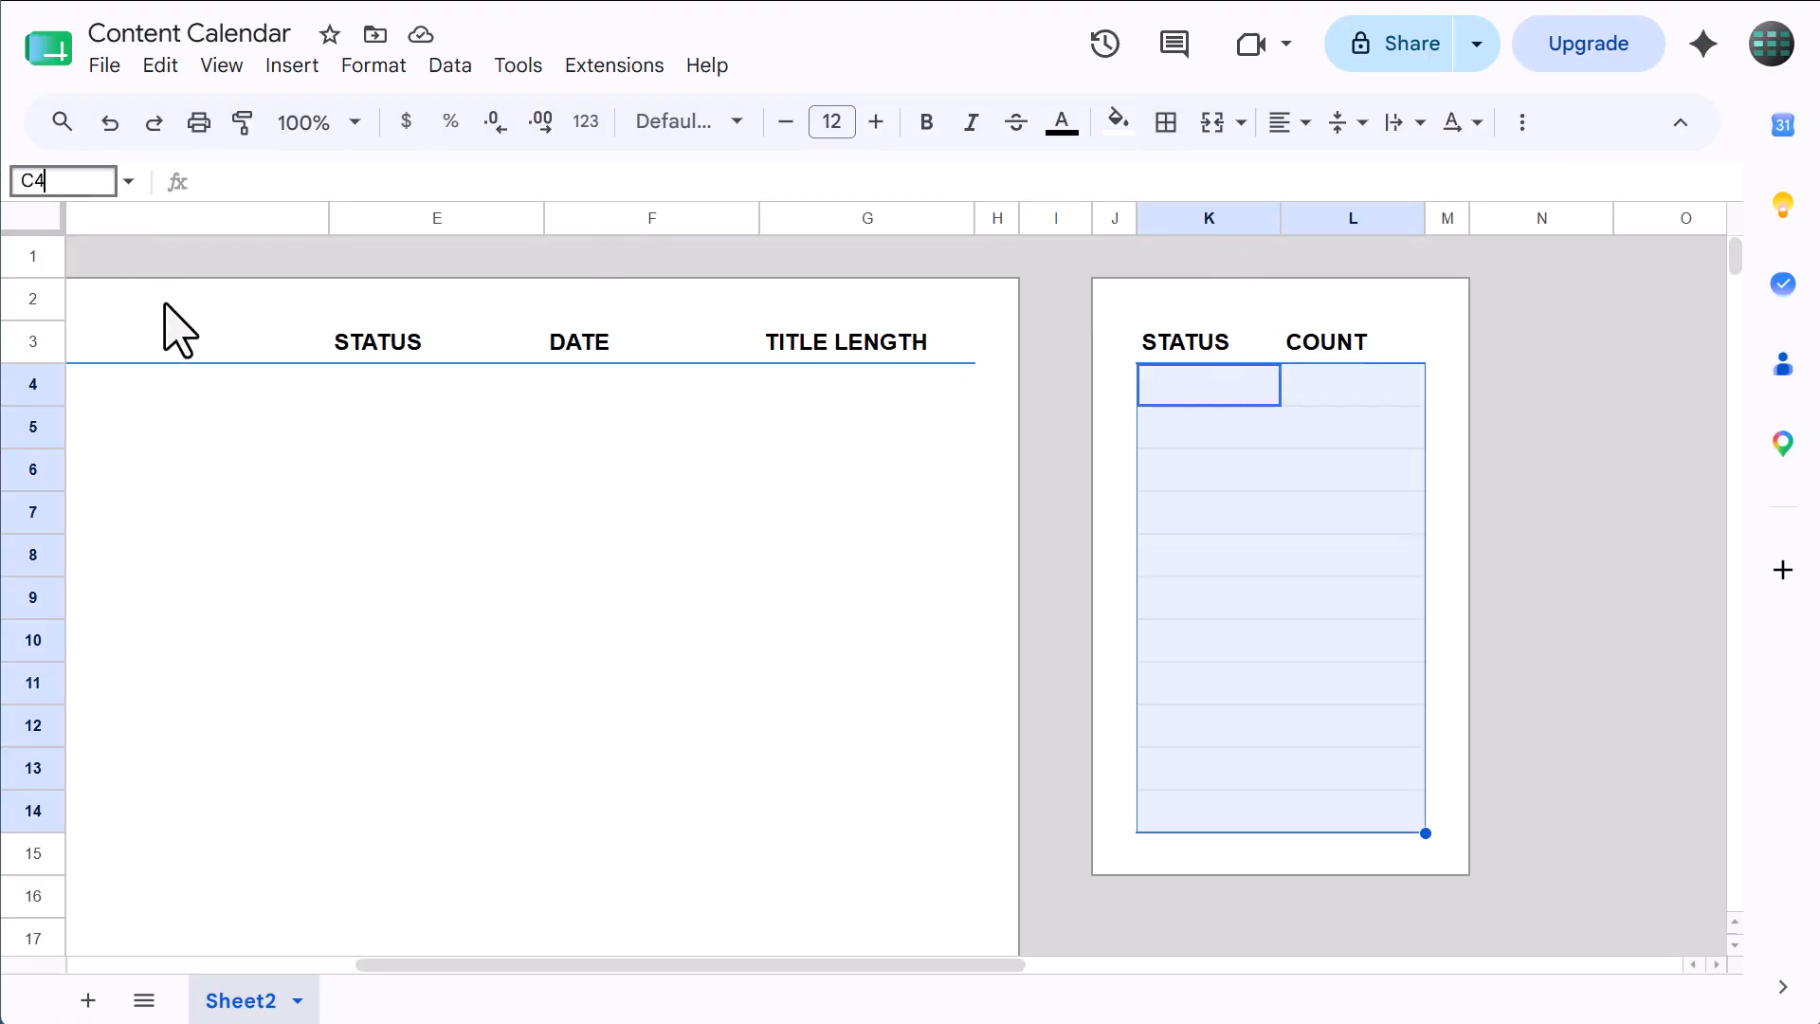
pyautogui.write('C4:G1000')
pyautogui.press('Return')
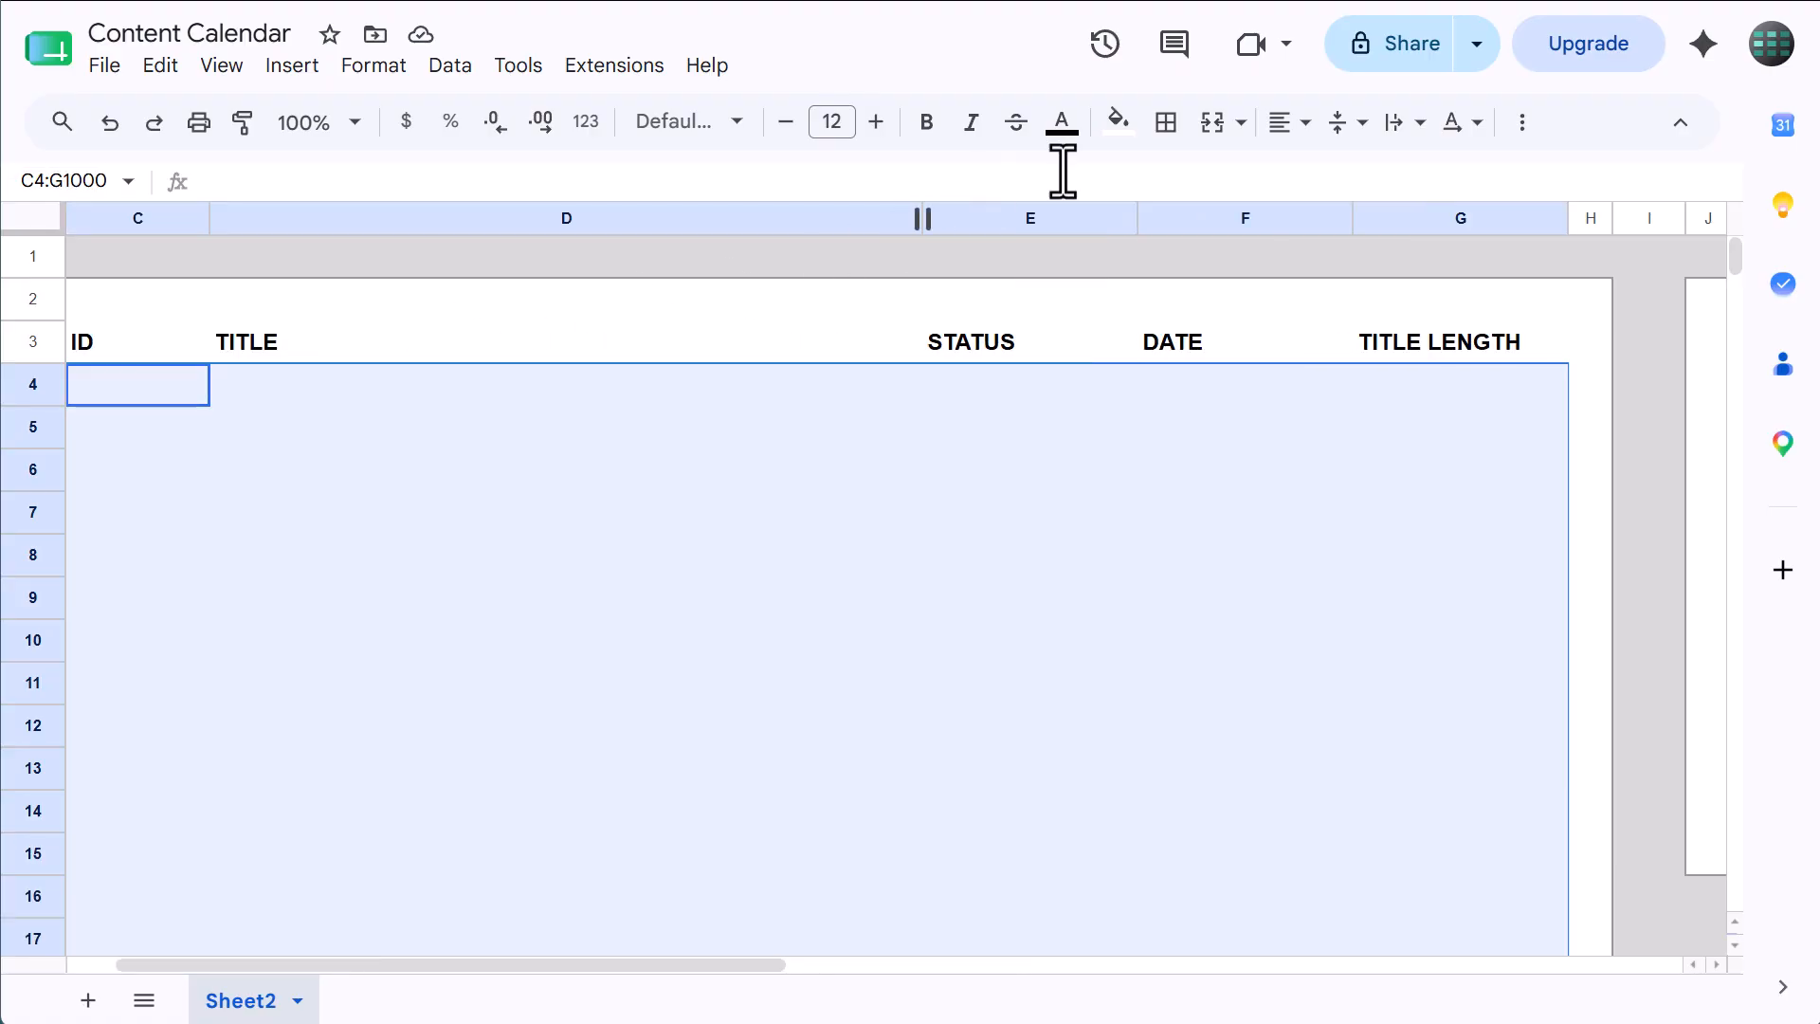
pyautogui.click(1168, 124)
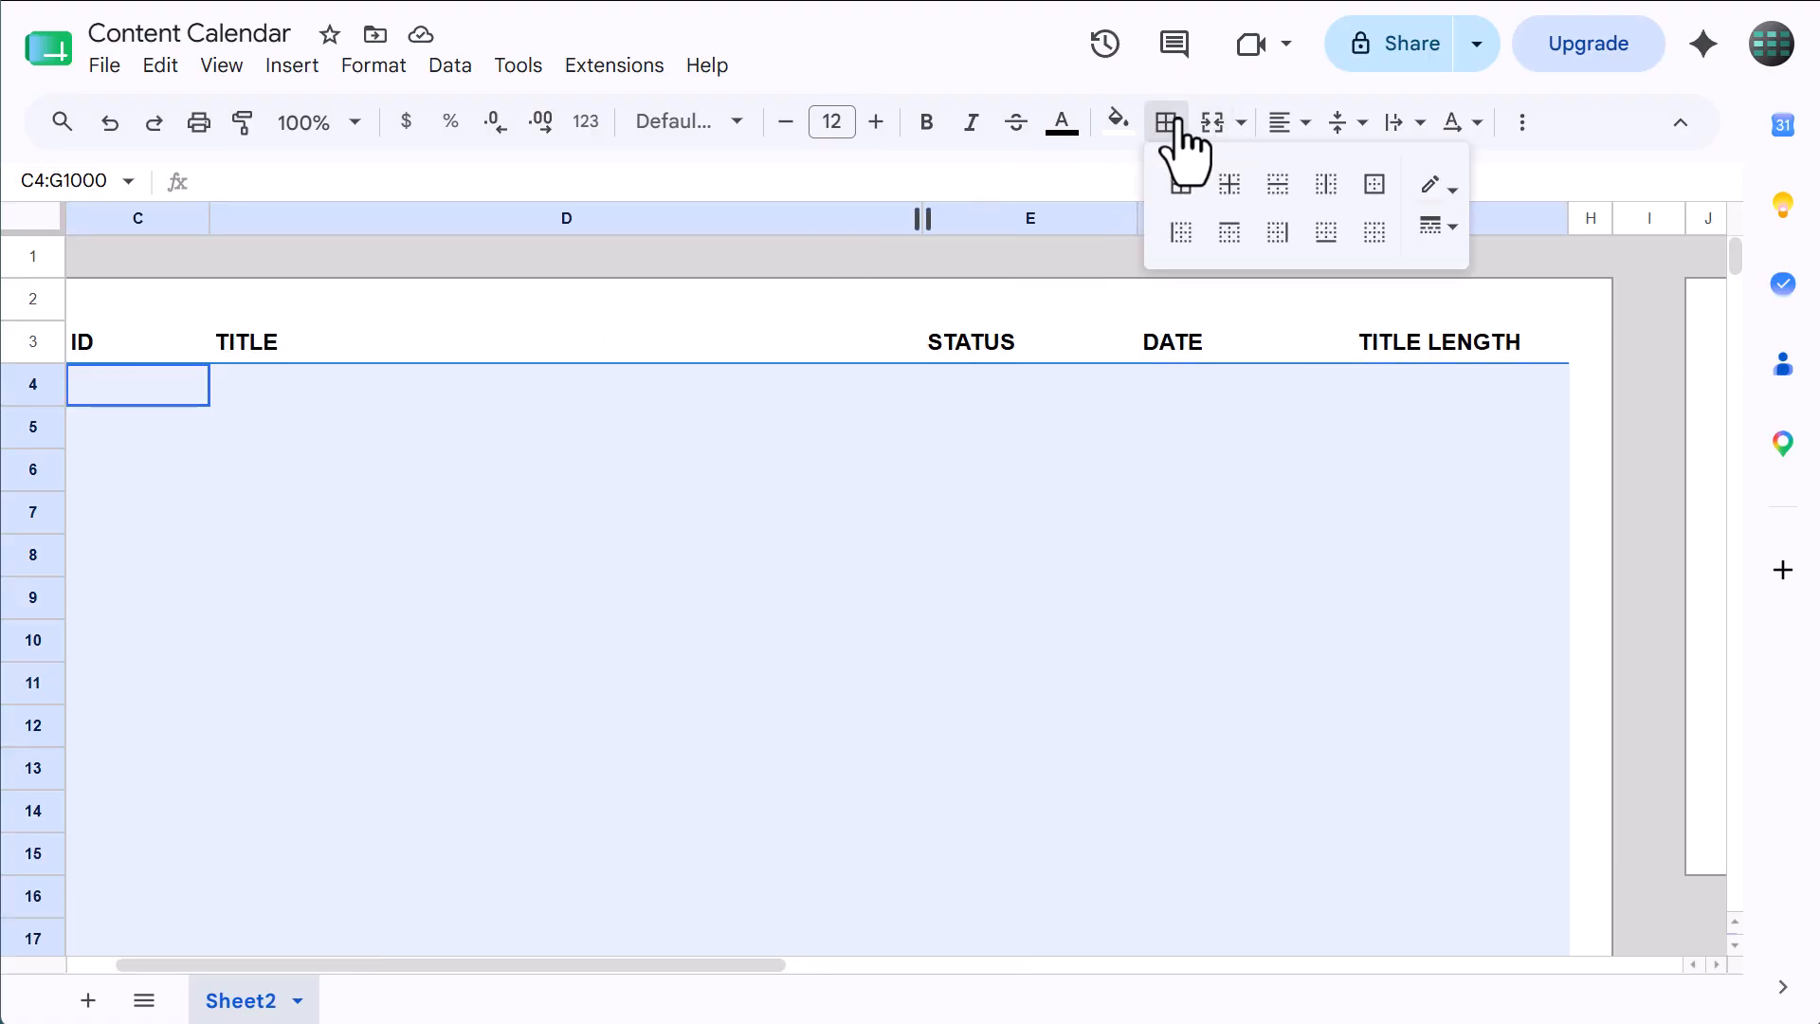
pyautogui.click(1279, 204)
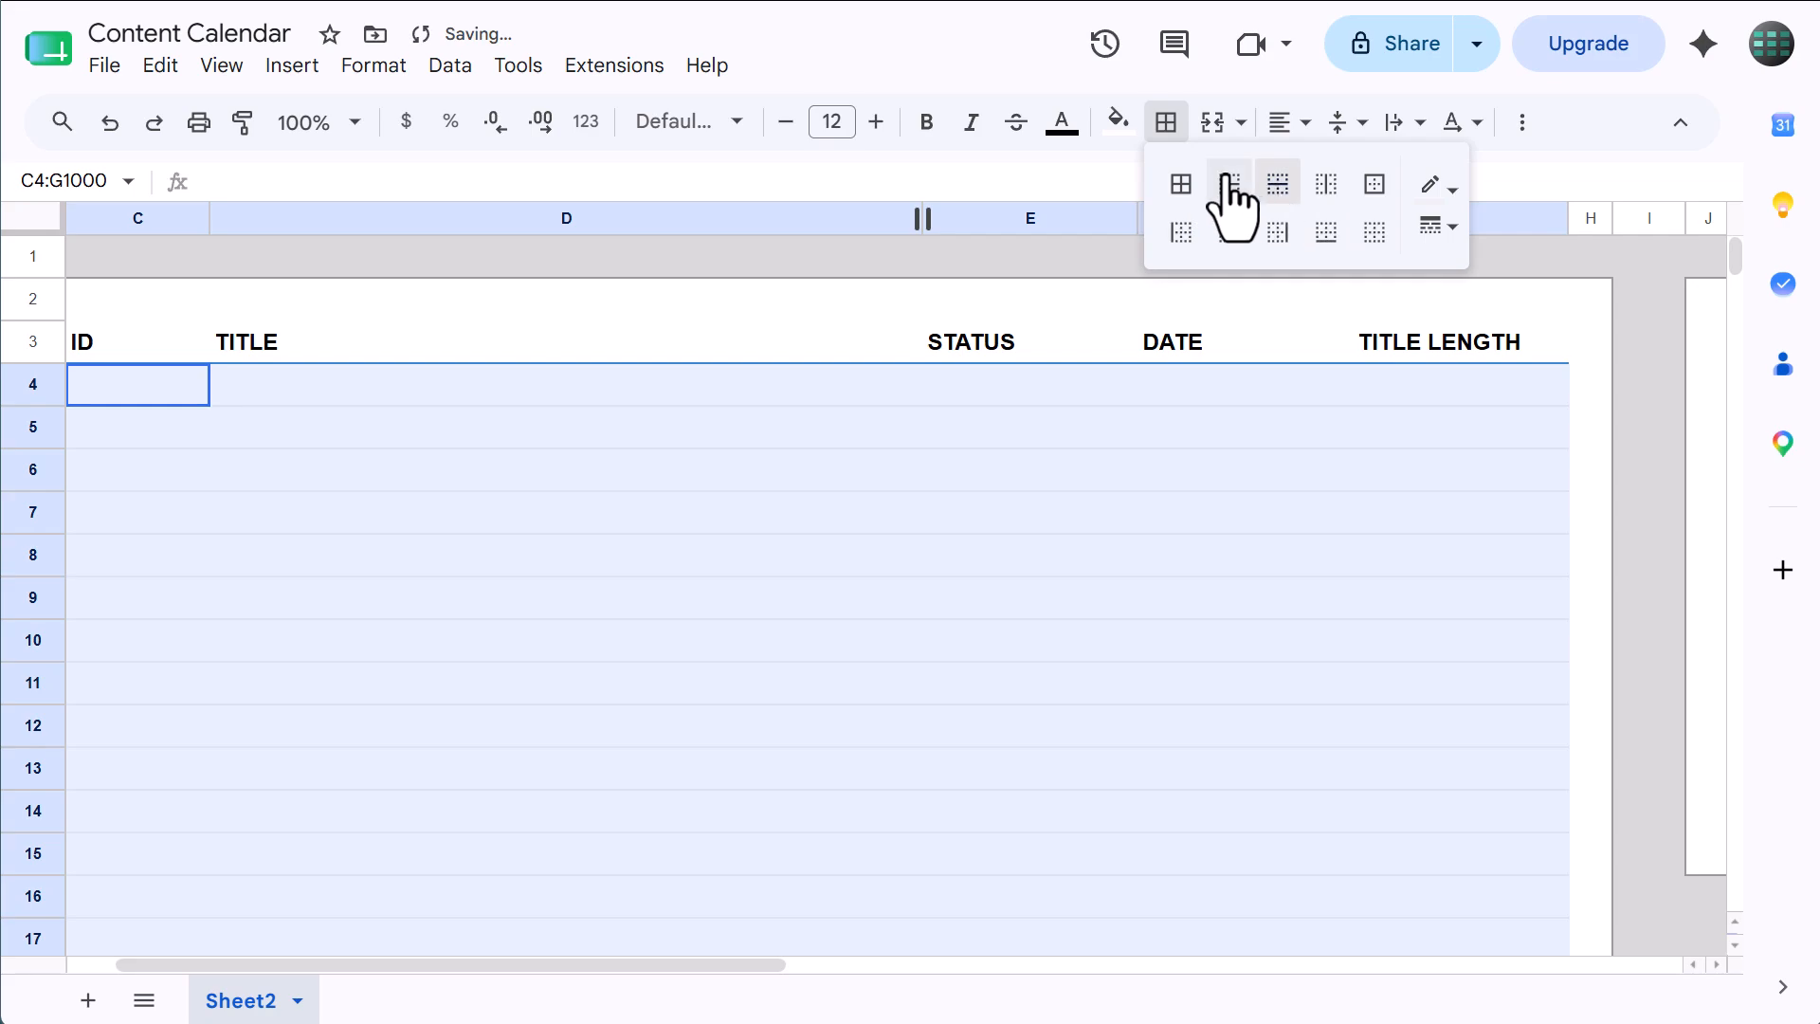
pyautogui.click(1167, 128)
pyautogui.click(936, 474)
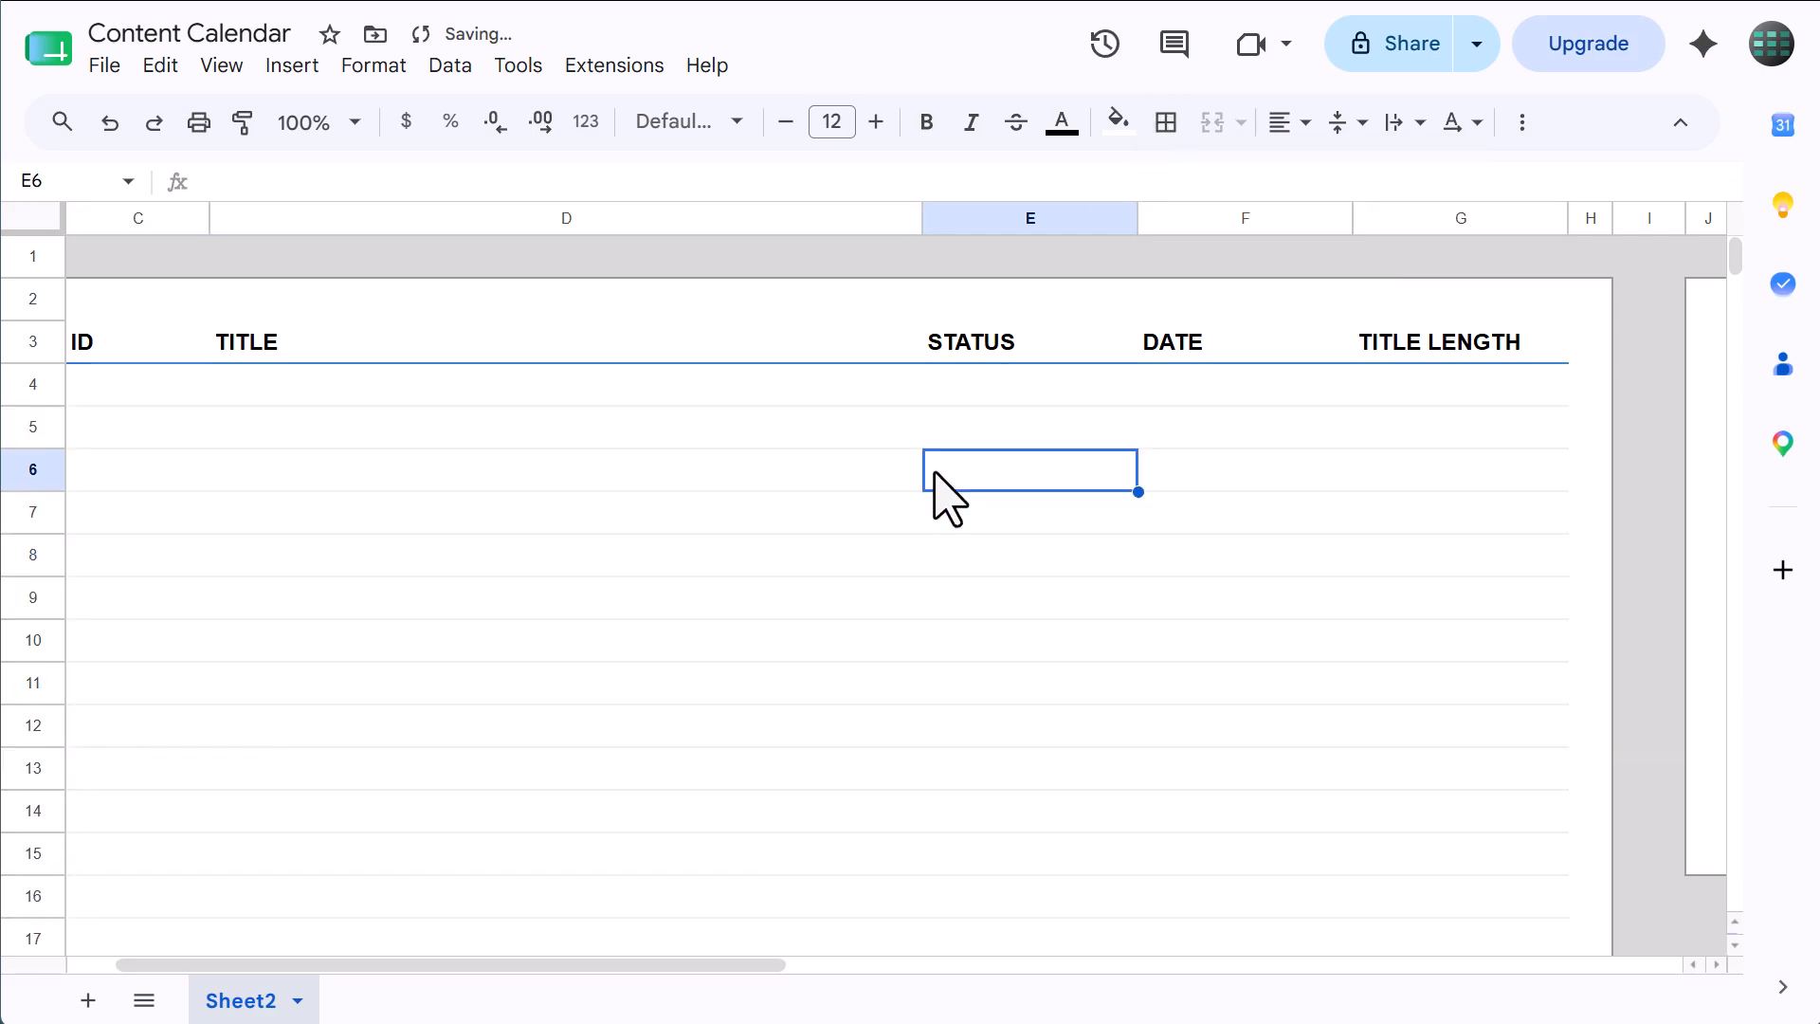
# - Set the text color of the COUNT cells L4:L14 to dark blue
pyautogui.hscroll(5, 948, 474)
pyautogui.moveTo(1214, 389); pyautogui.dragTo(1230, 820)
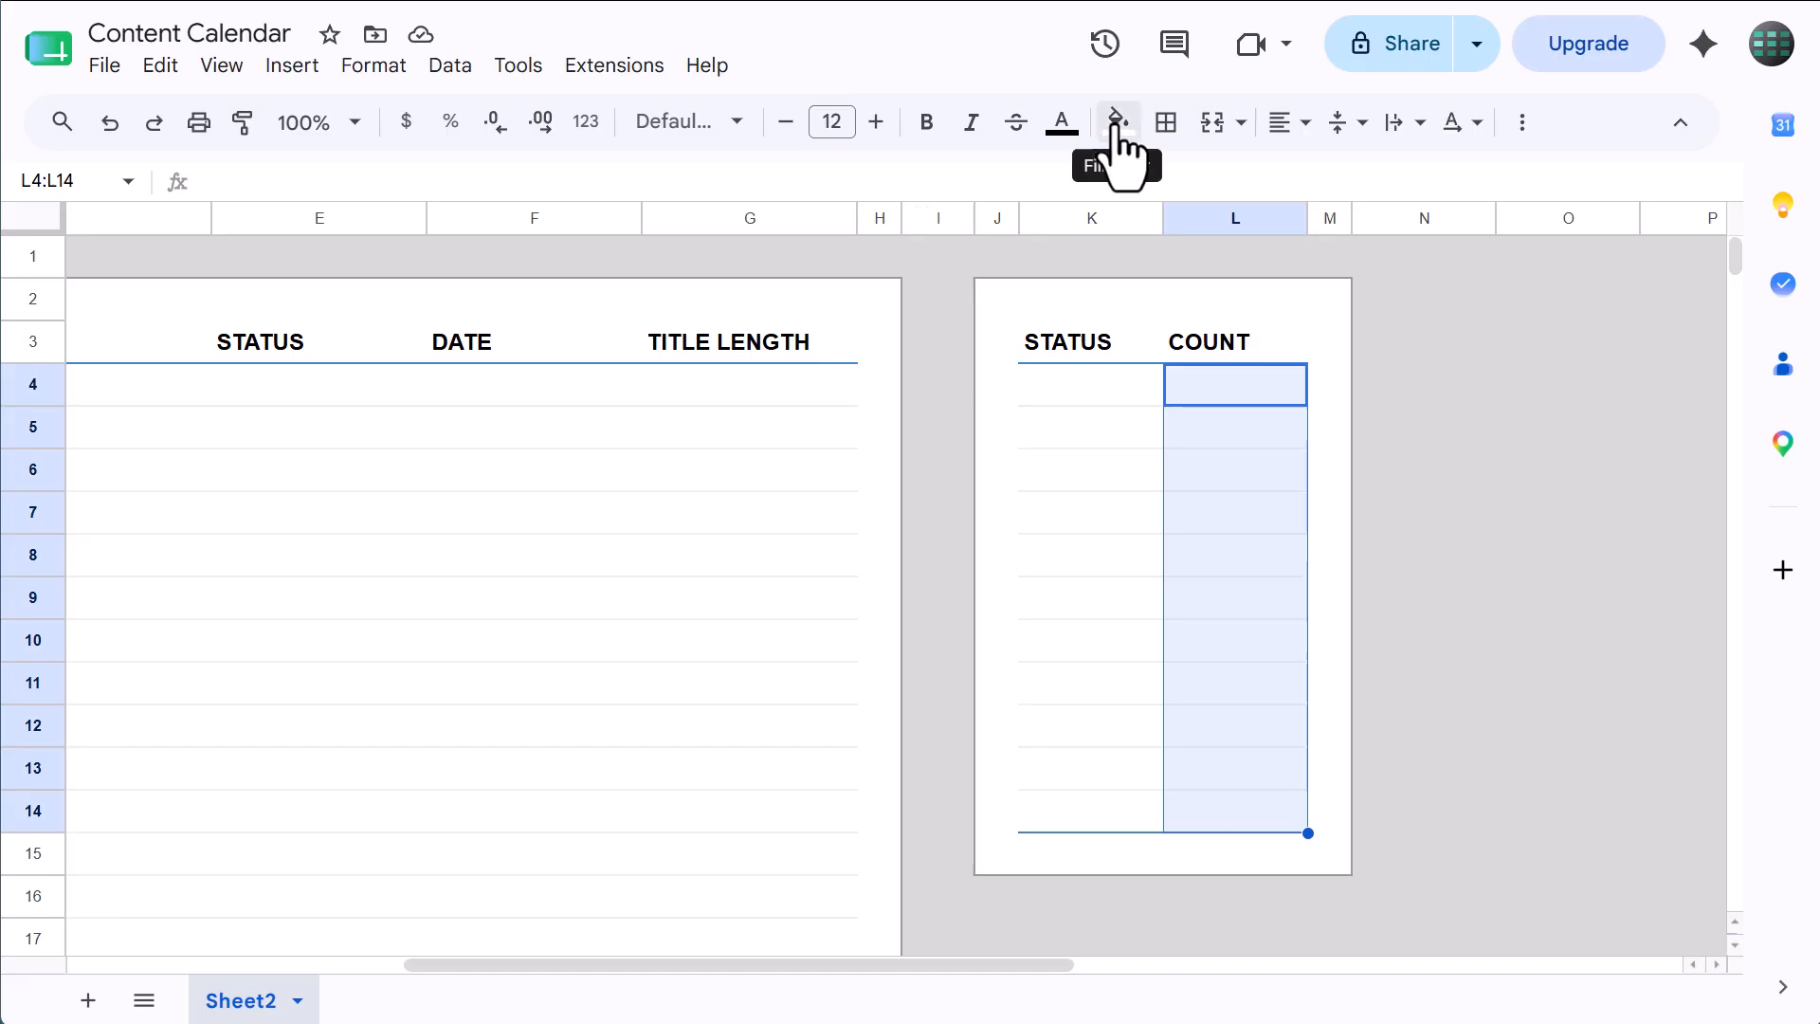
pyautogui.click(1063, 127)
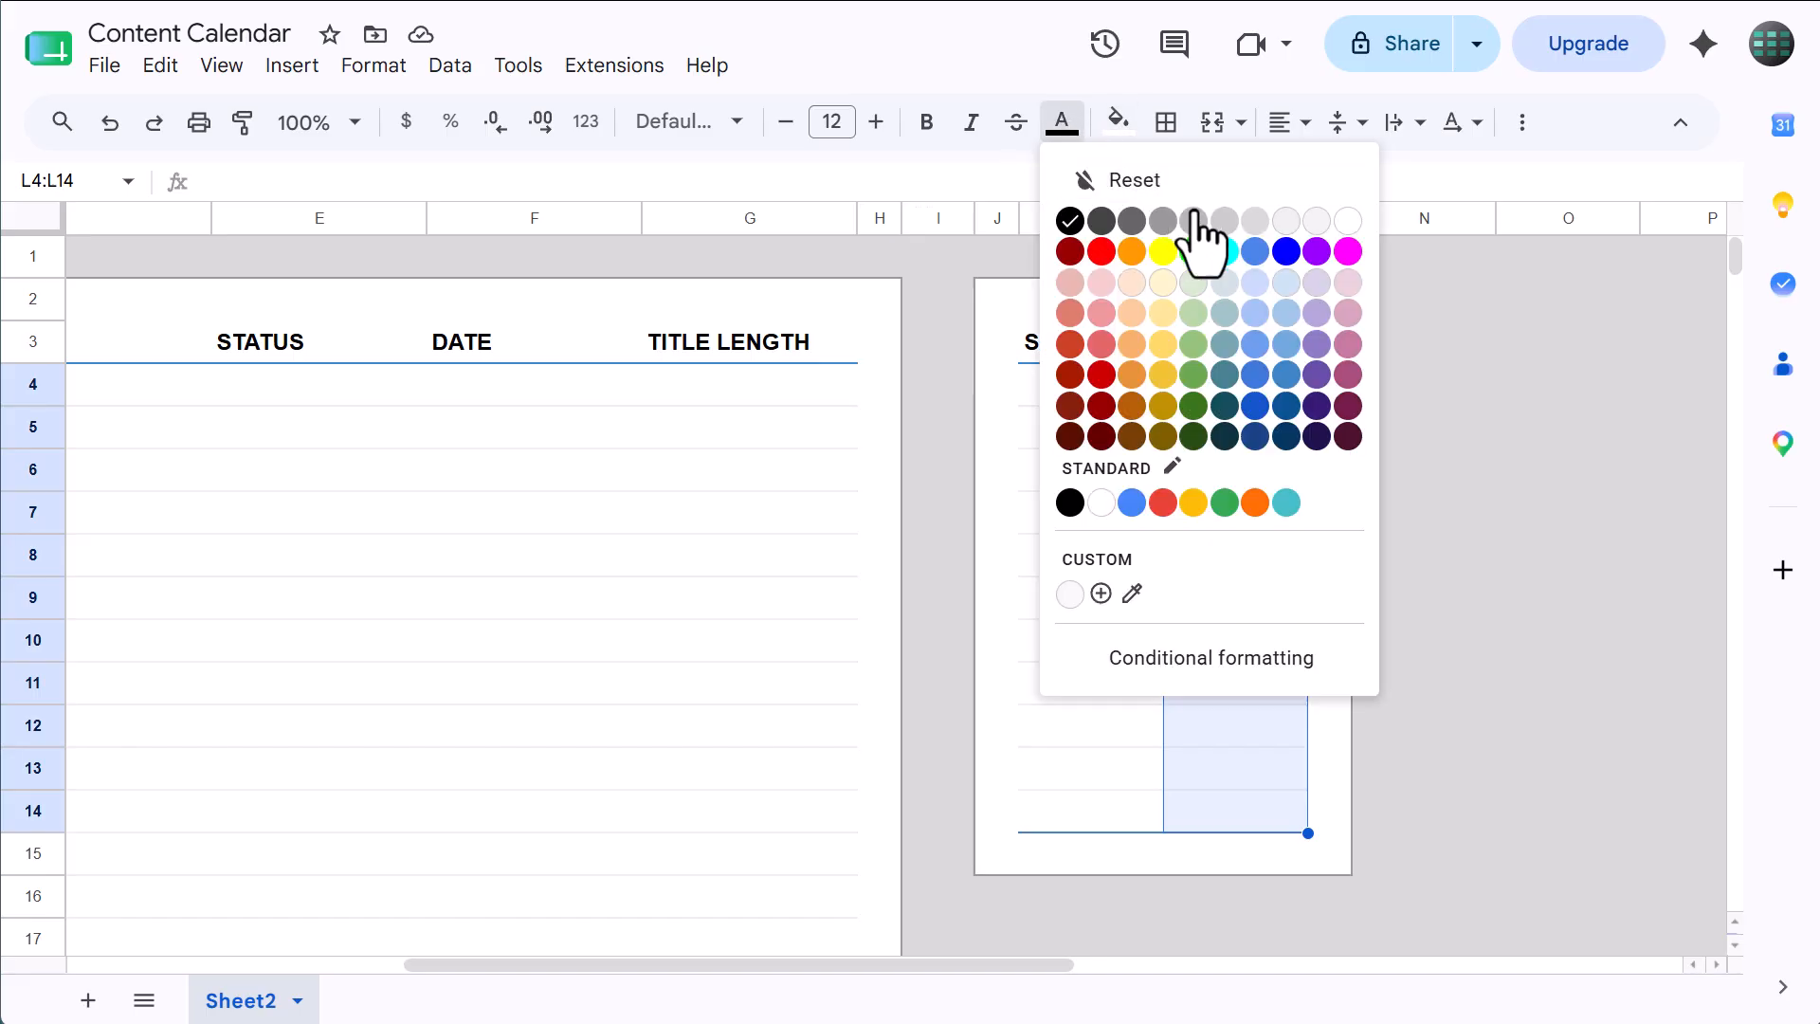
pyautogui.click(1286, 403)
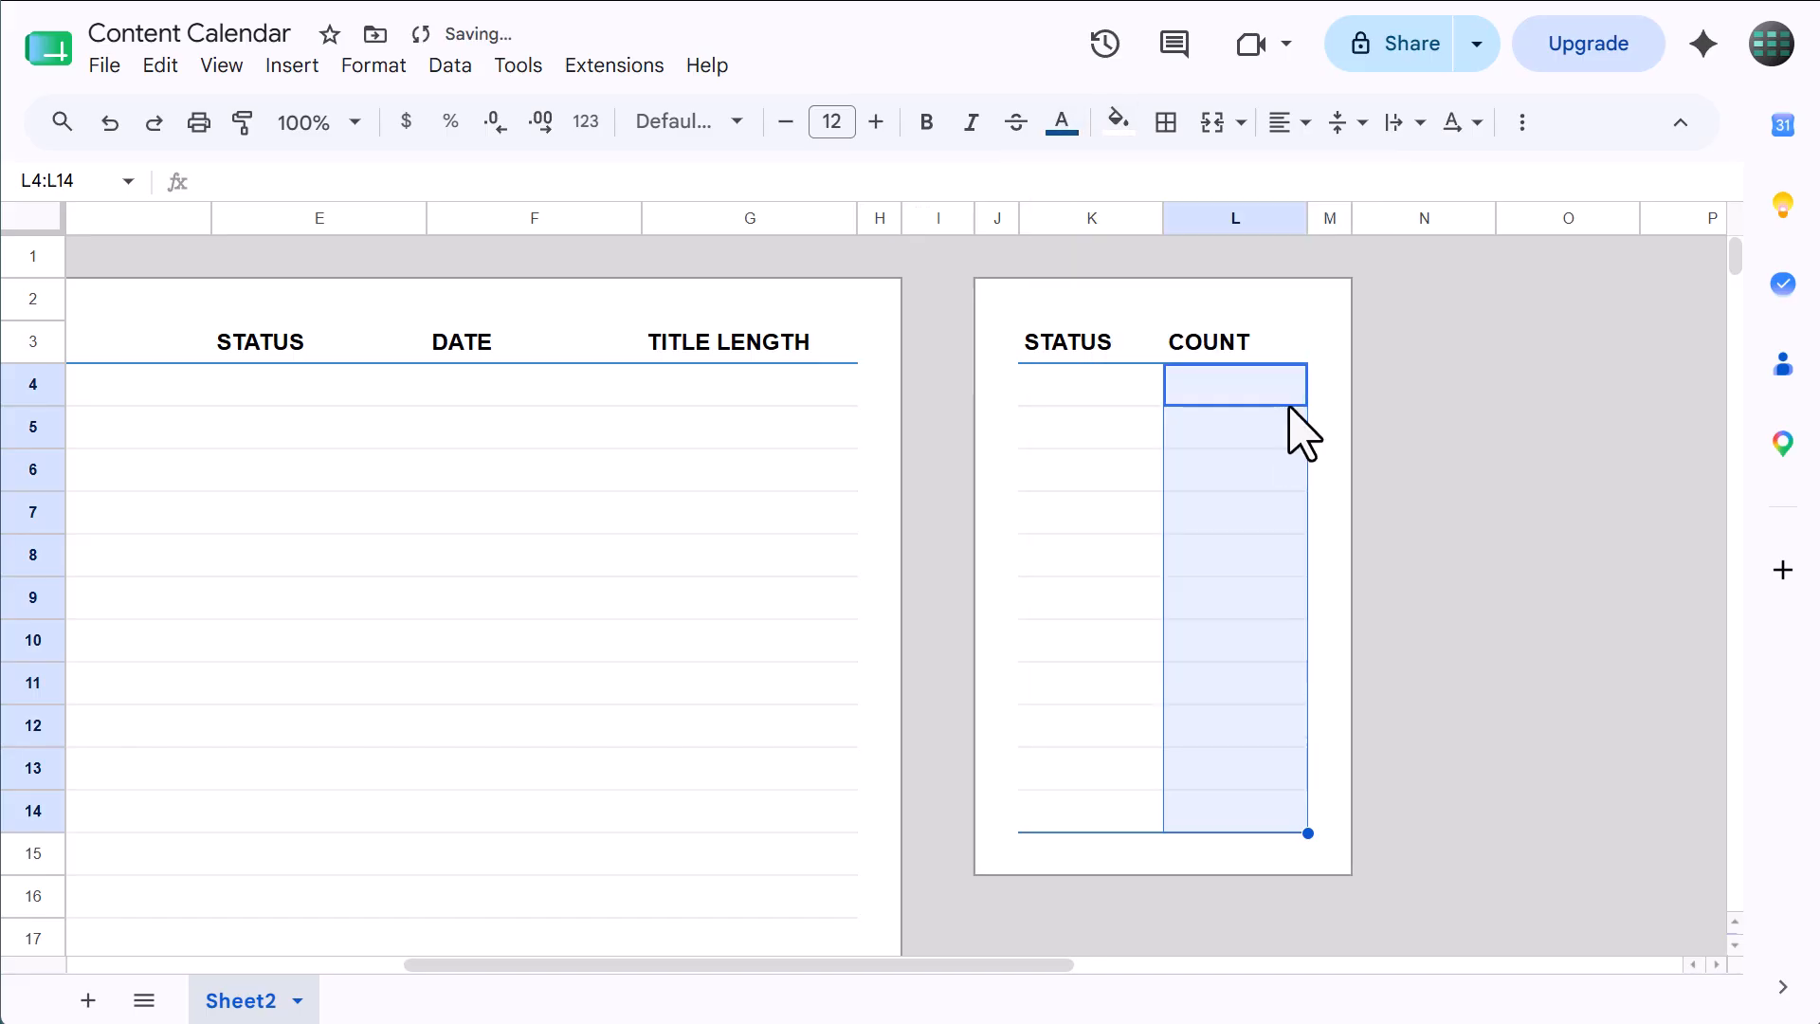
# - Fill the COUNT cells L4:L14 with the custom color F9F9F9
pyautogui.click(1120, 128)
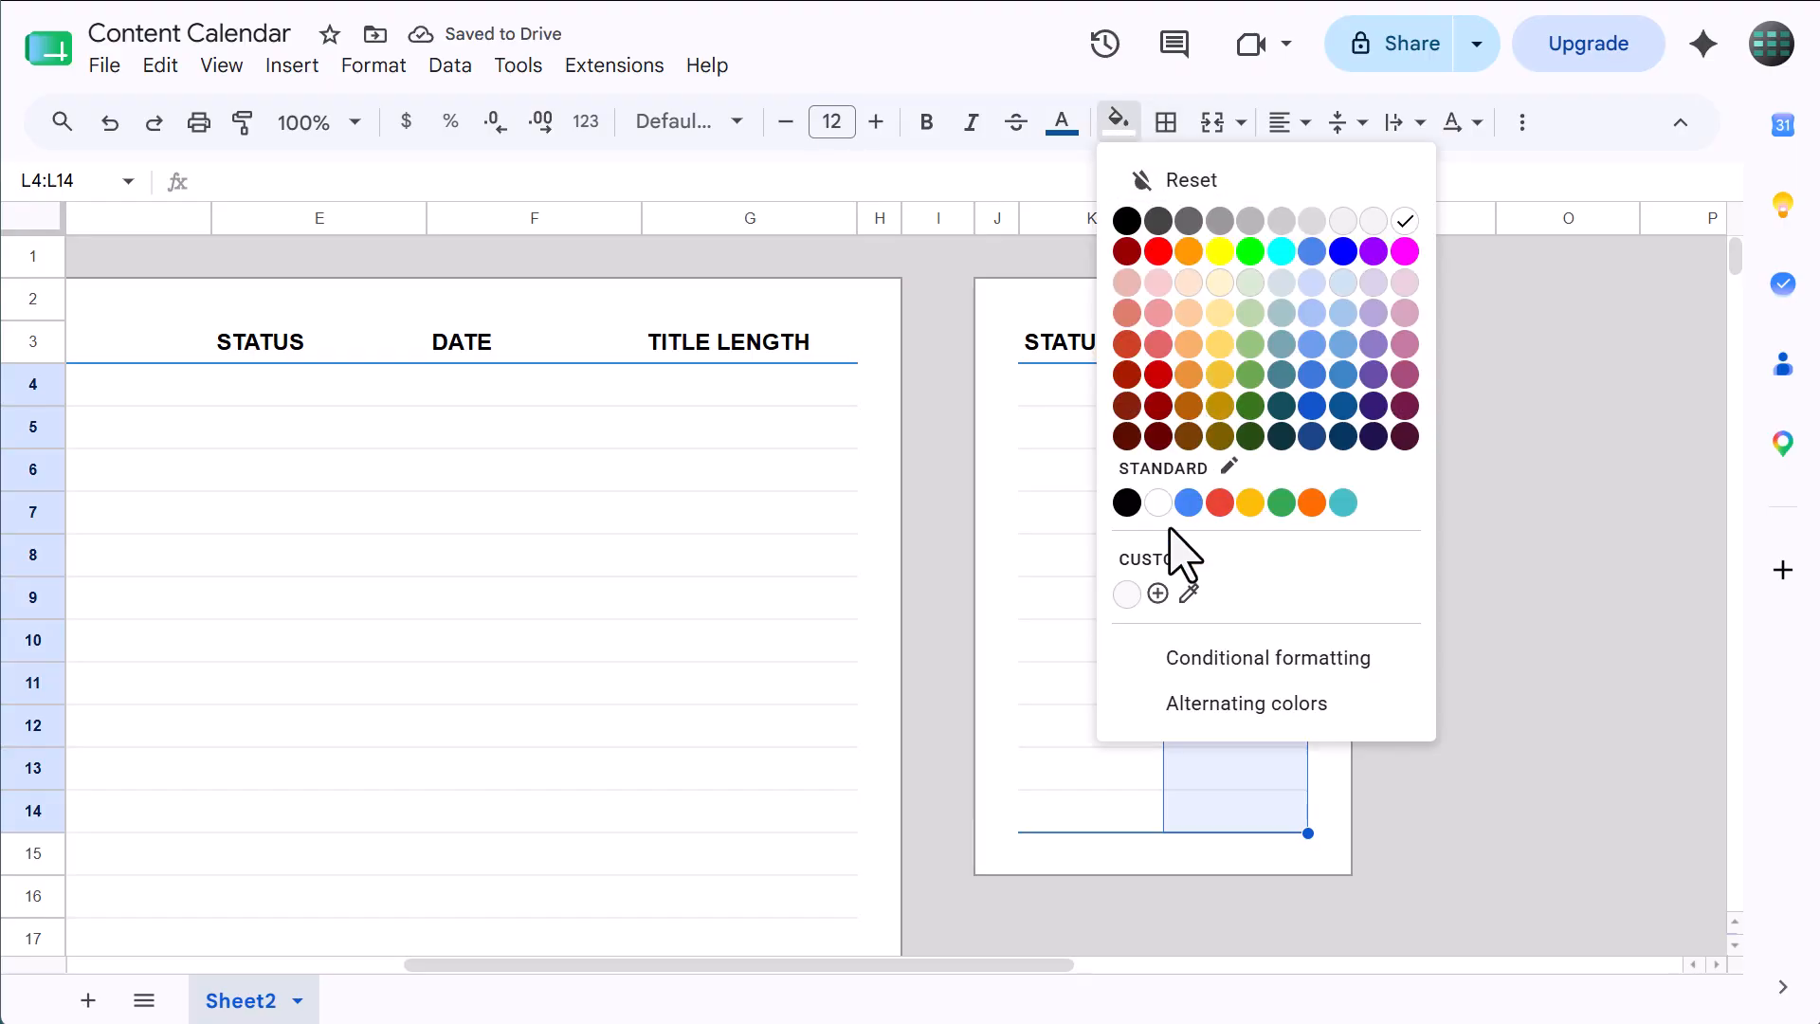
pyautogui.click(1157, 594)
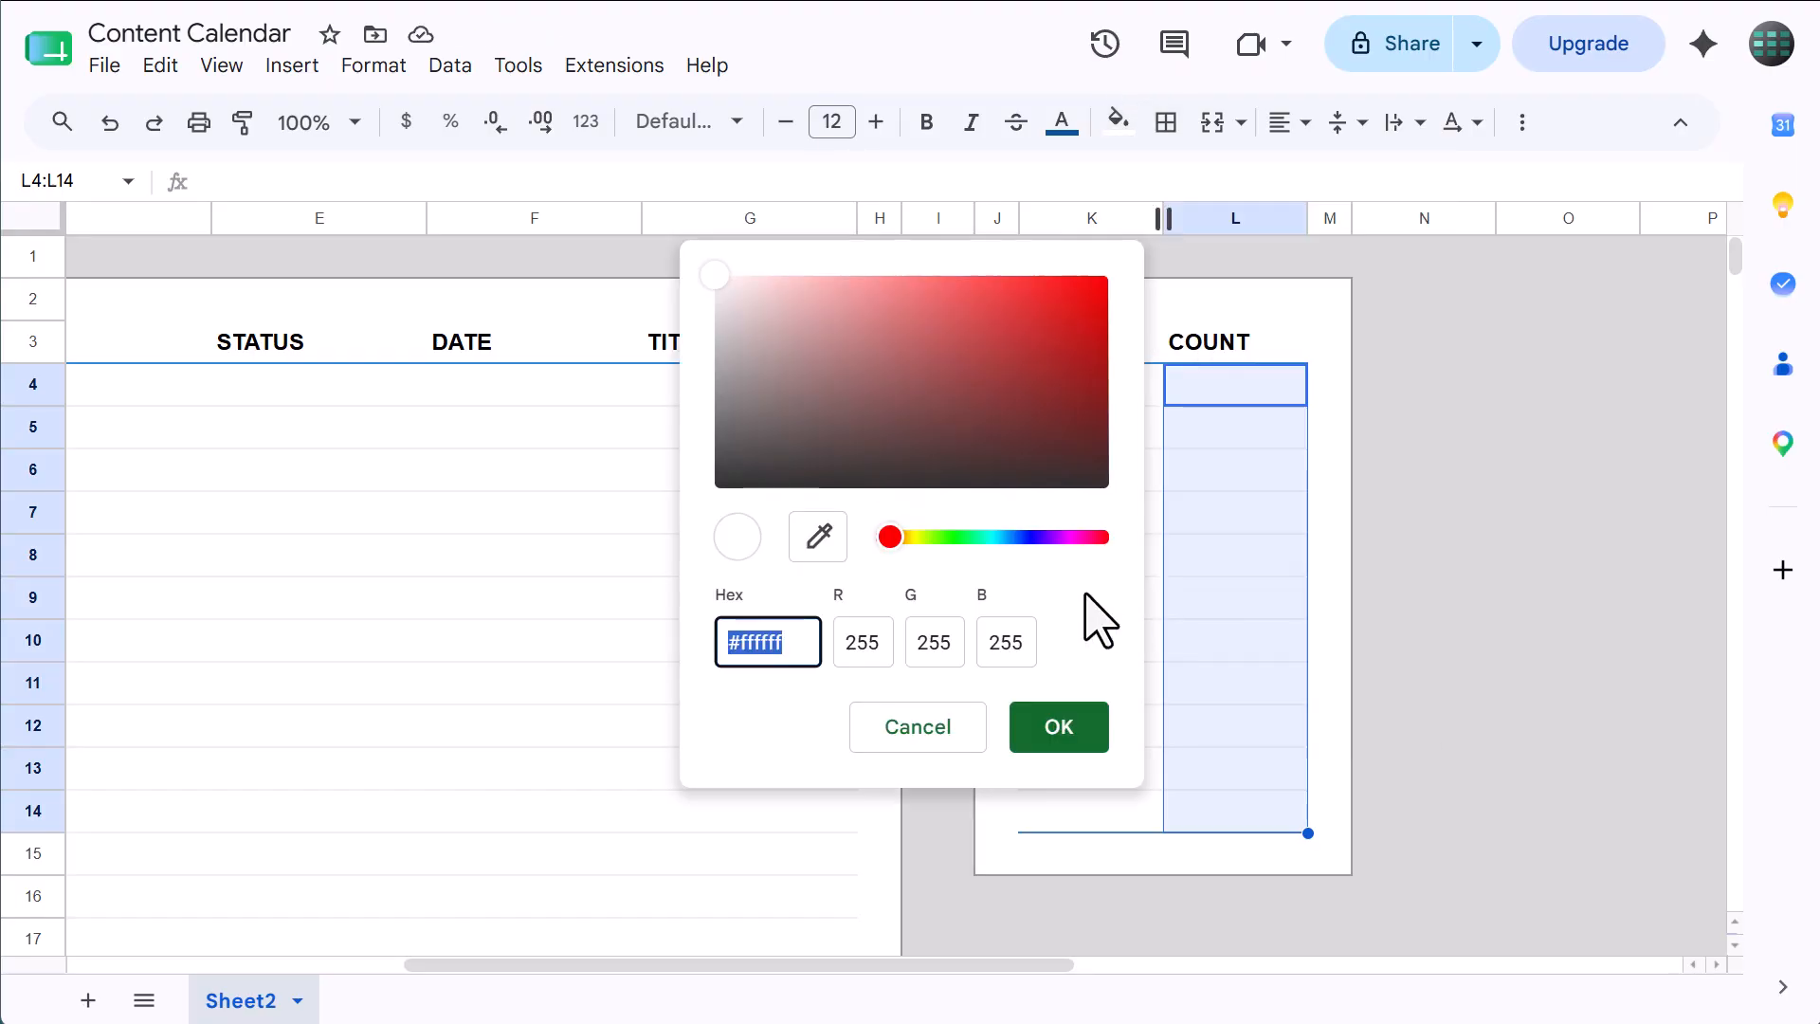
pyautogui.write('f9')
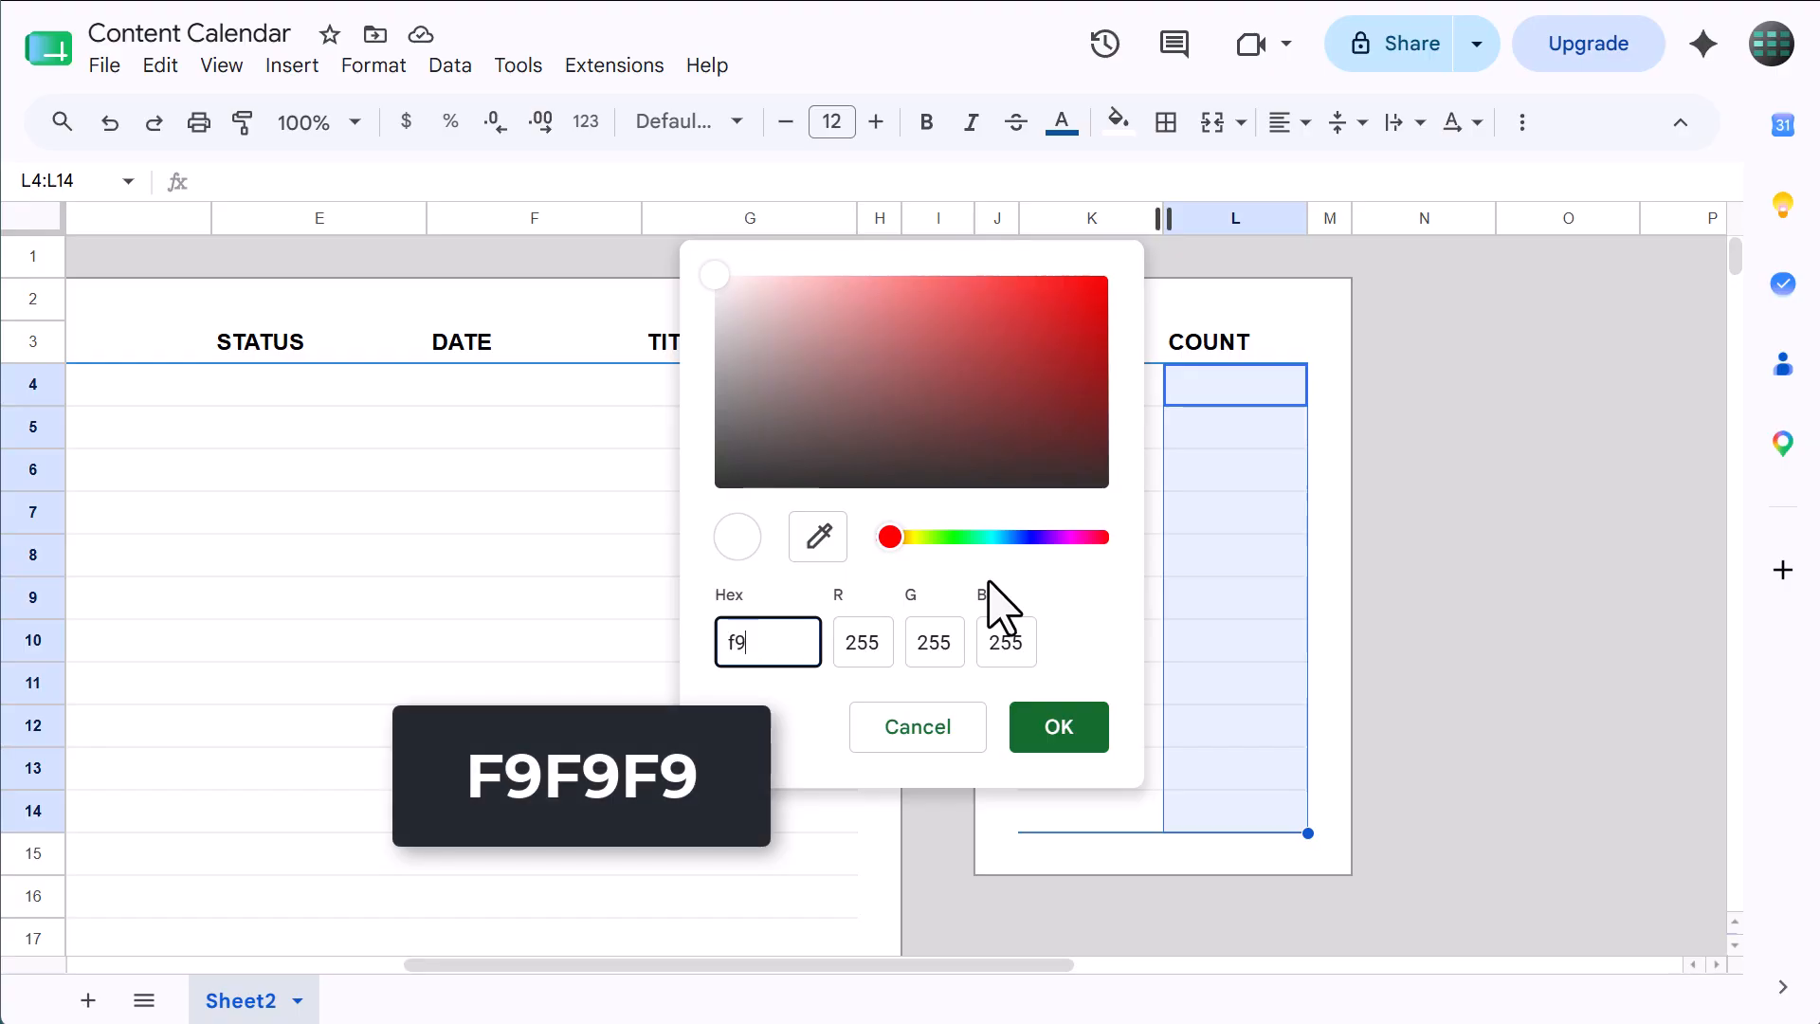
pyautogui.write('f9f9')
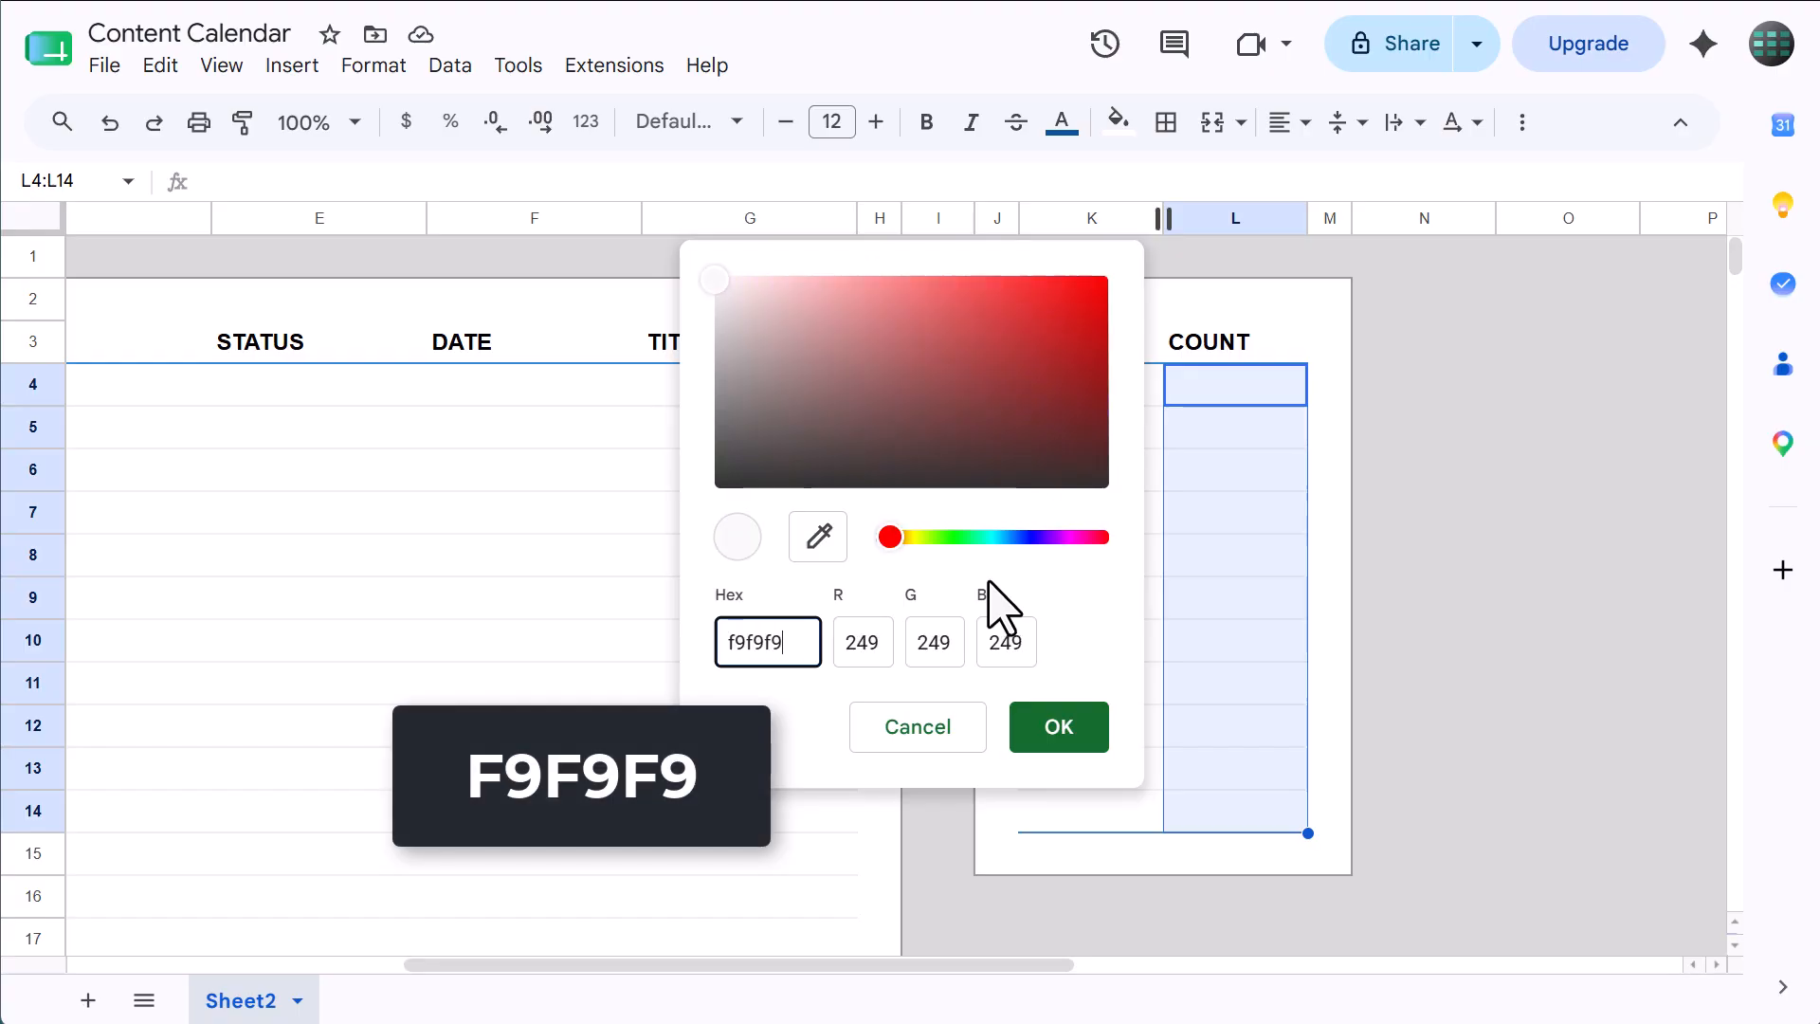
pyautogui.click(1061, 727)
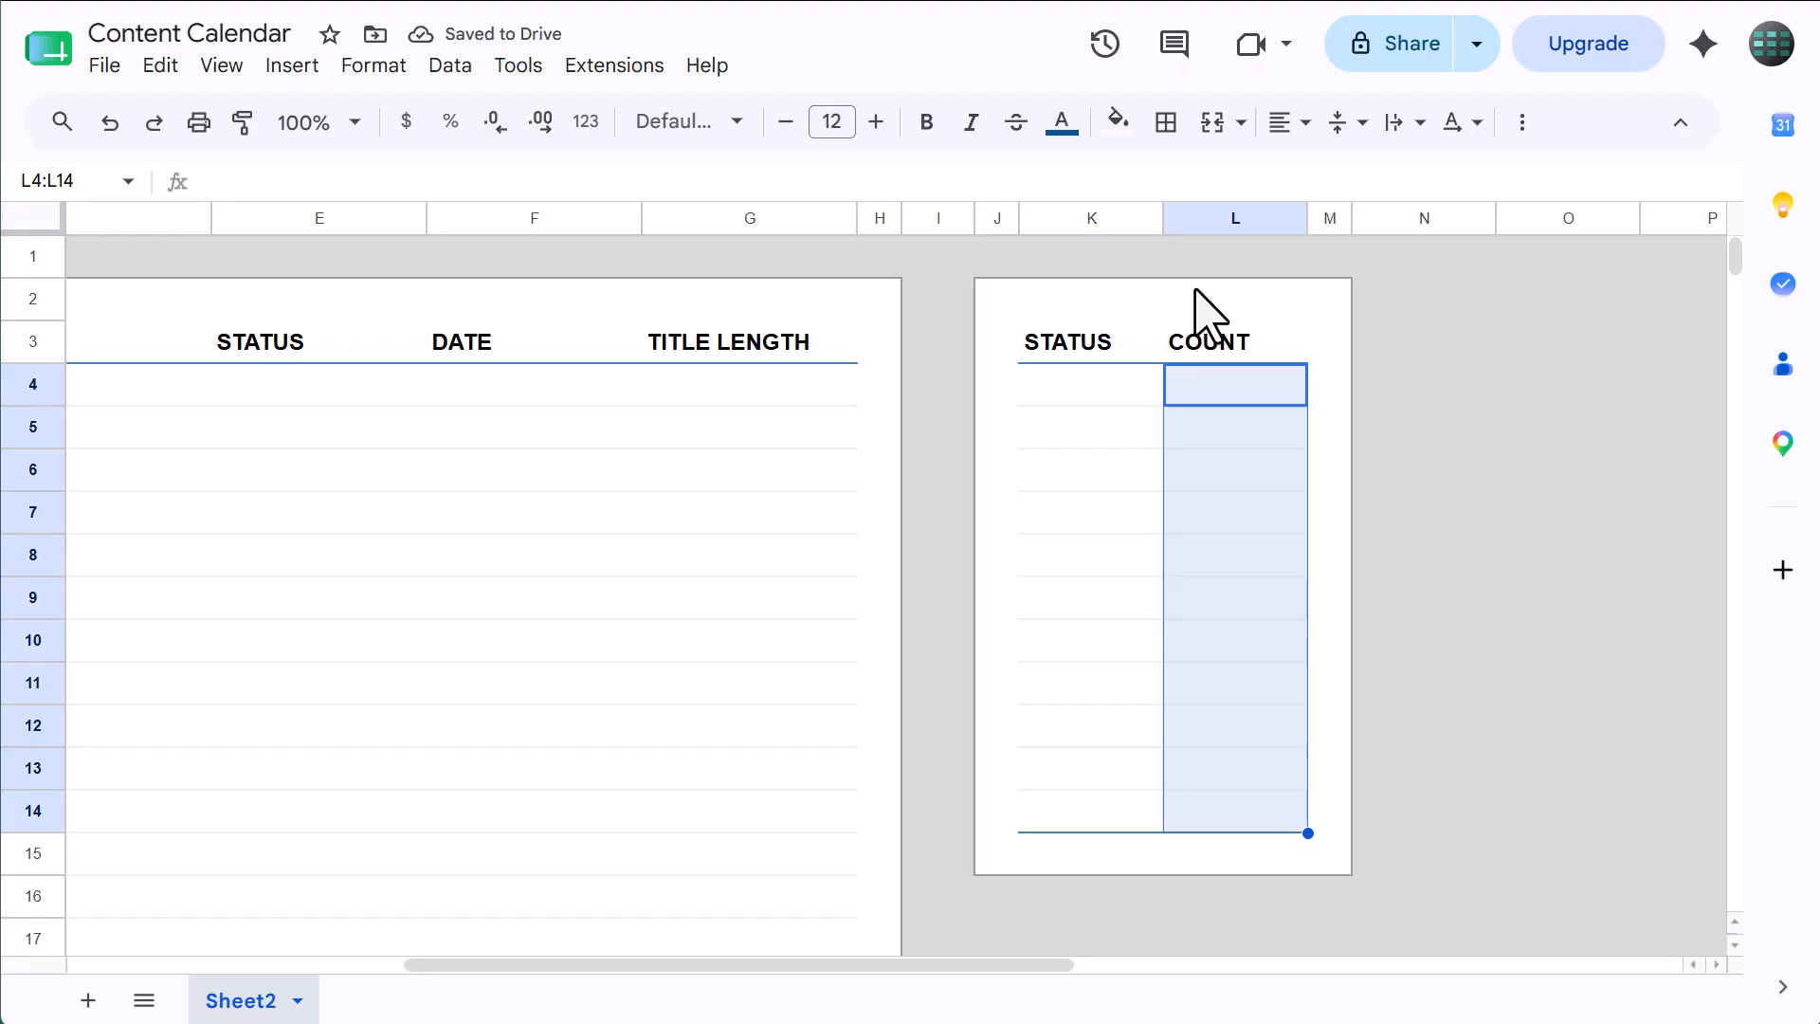
# - Add a light gray left border to the COUNT cells L4:L14, one shade darker than the row lines
pyautogui.click(1165, 122)
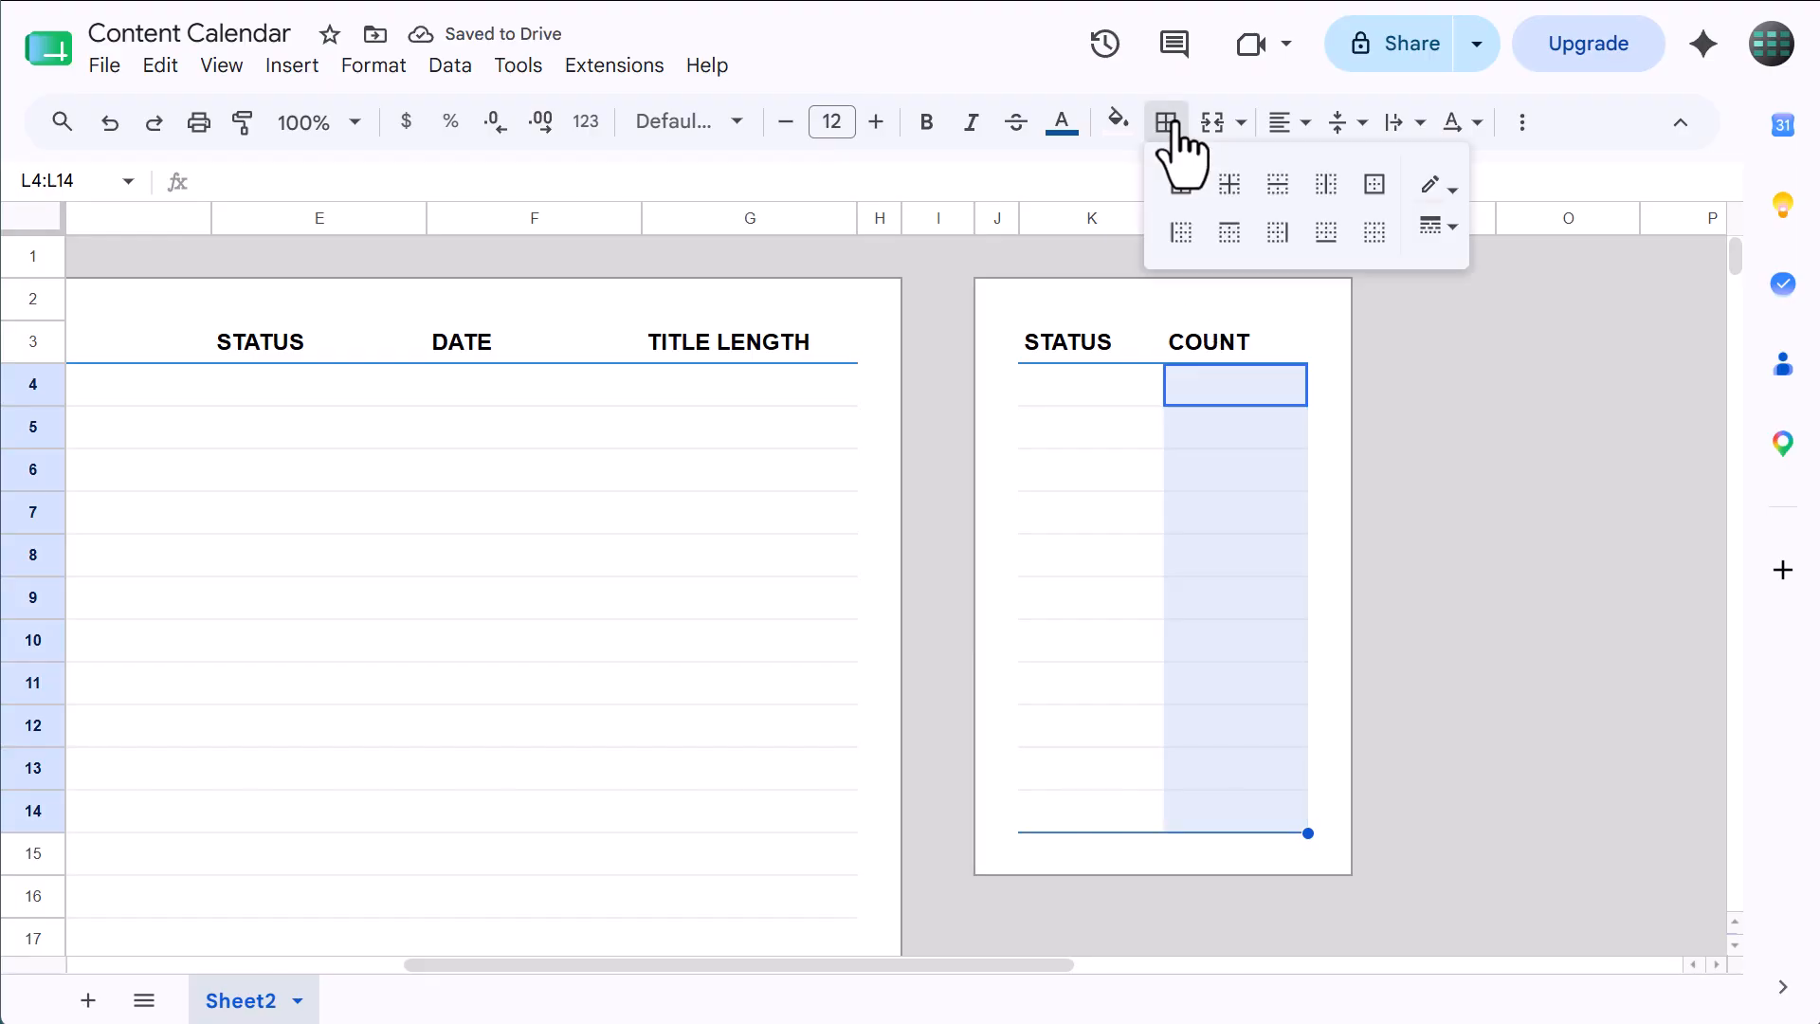
pyautogui.click(1437, 189)
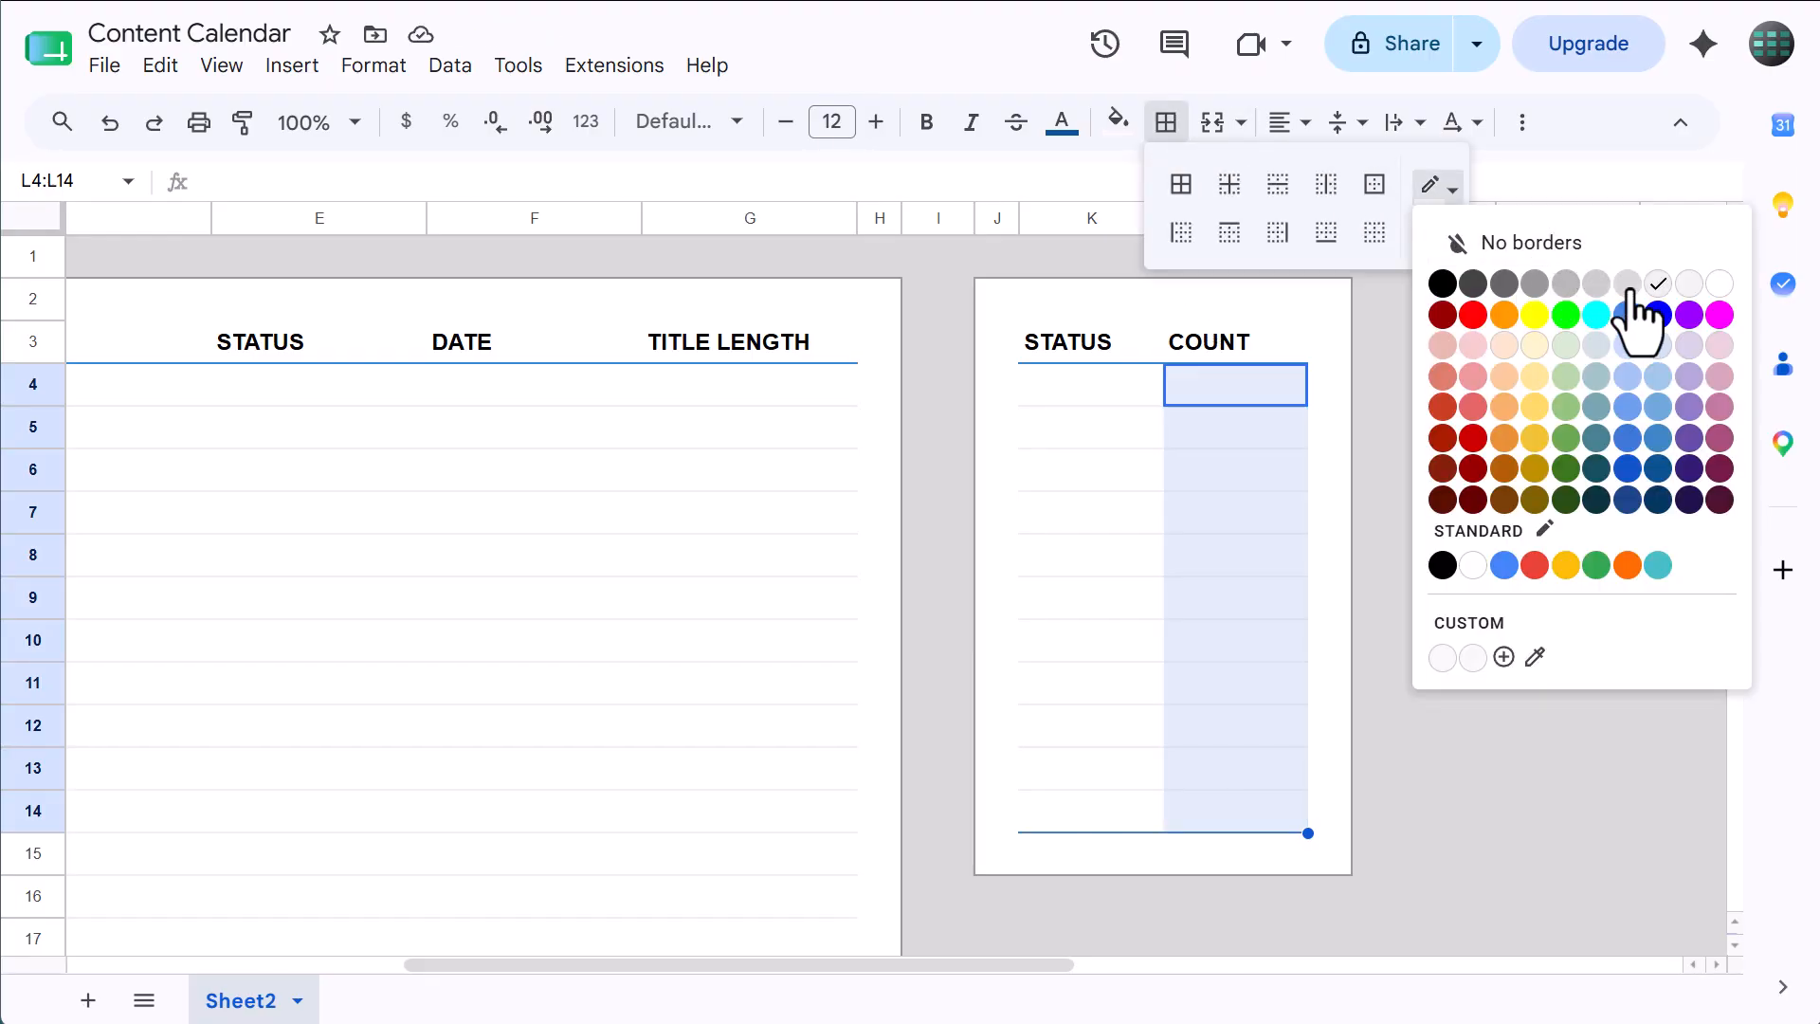
pyautogui.click(1630, 288)
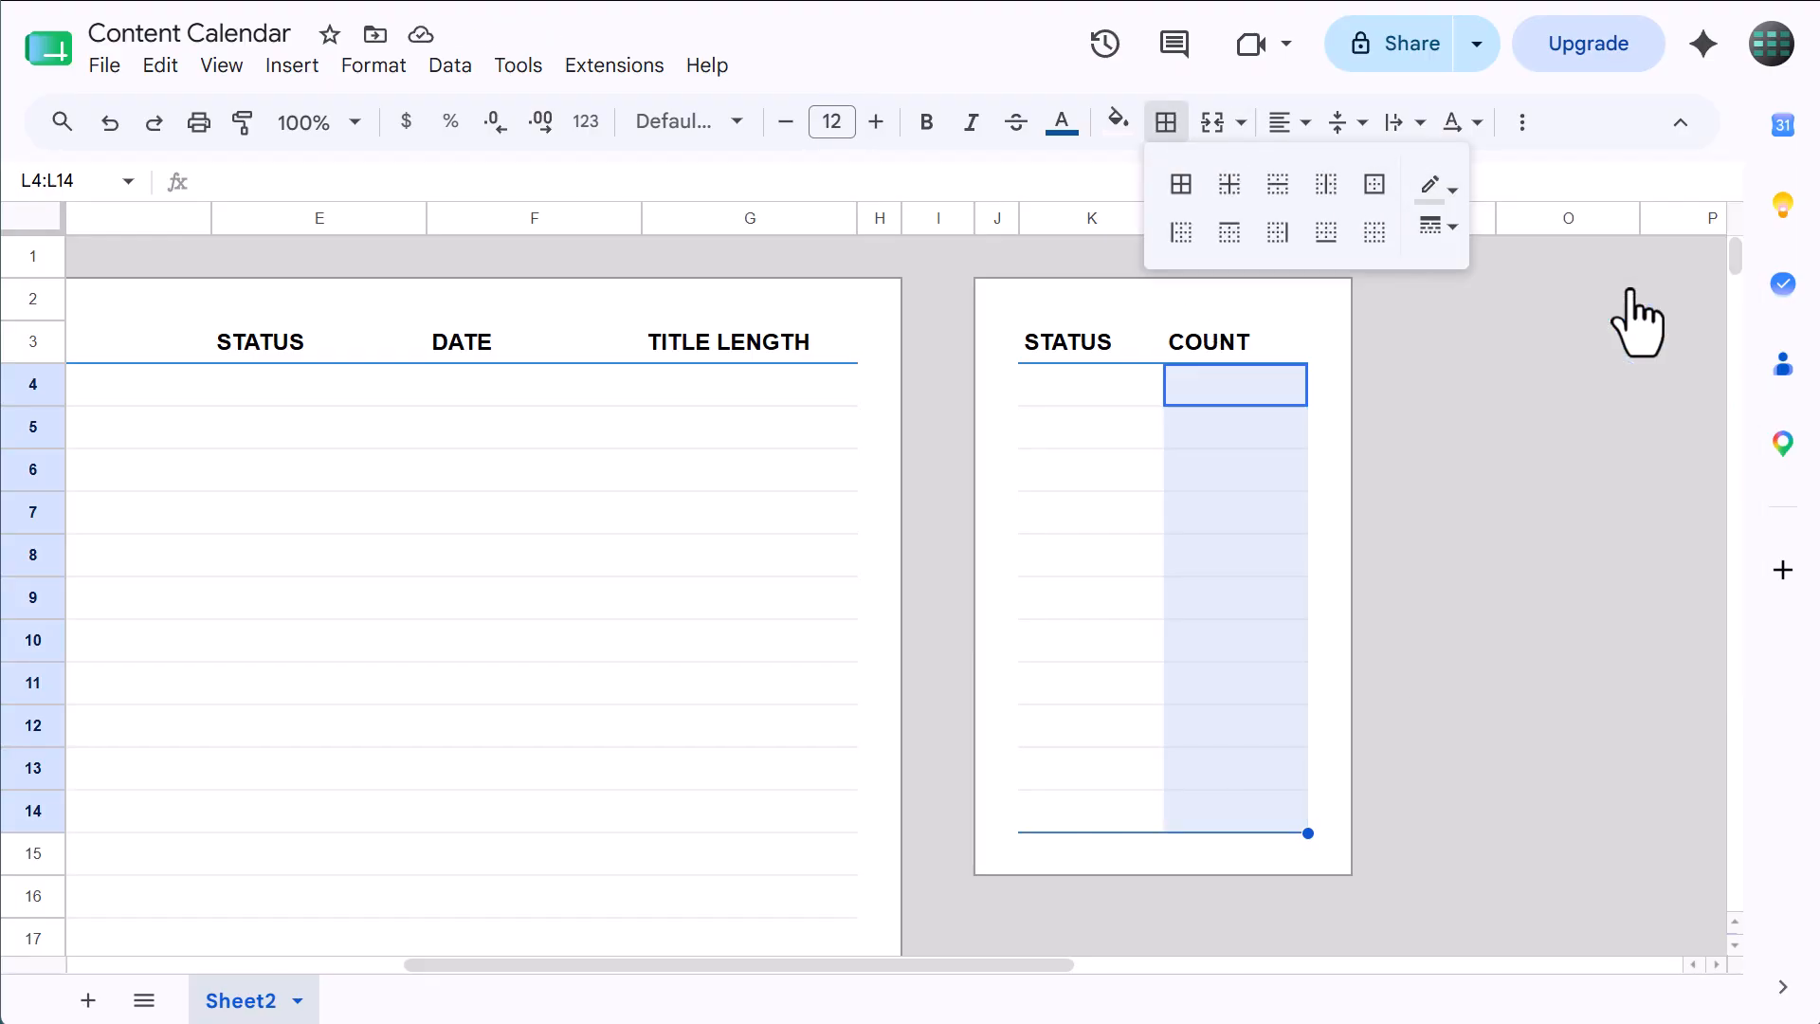
pyautogui.click(1180, 235)
pyautogui.click(1166, 123)
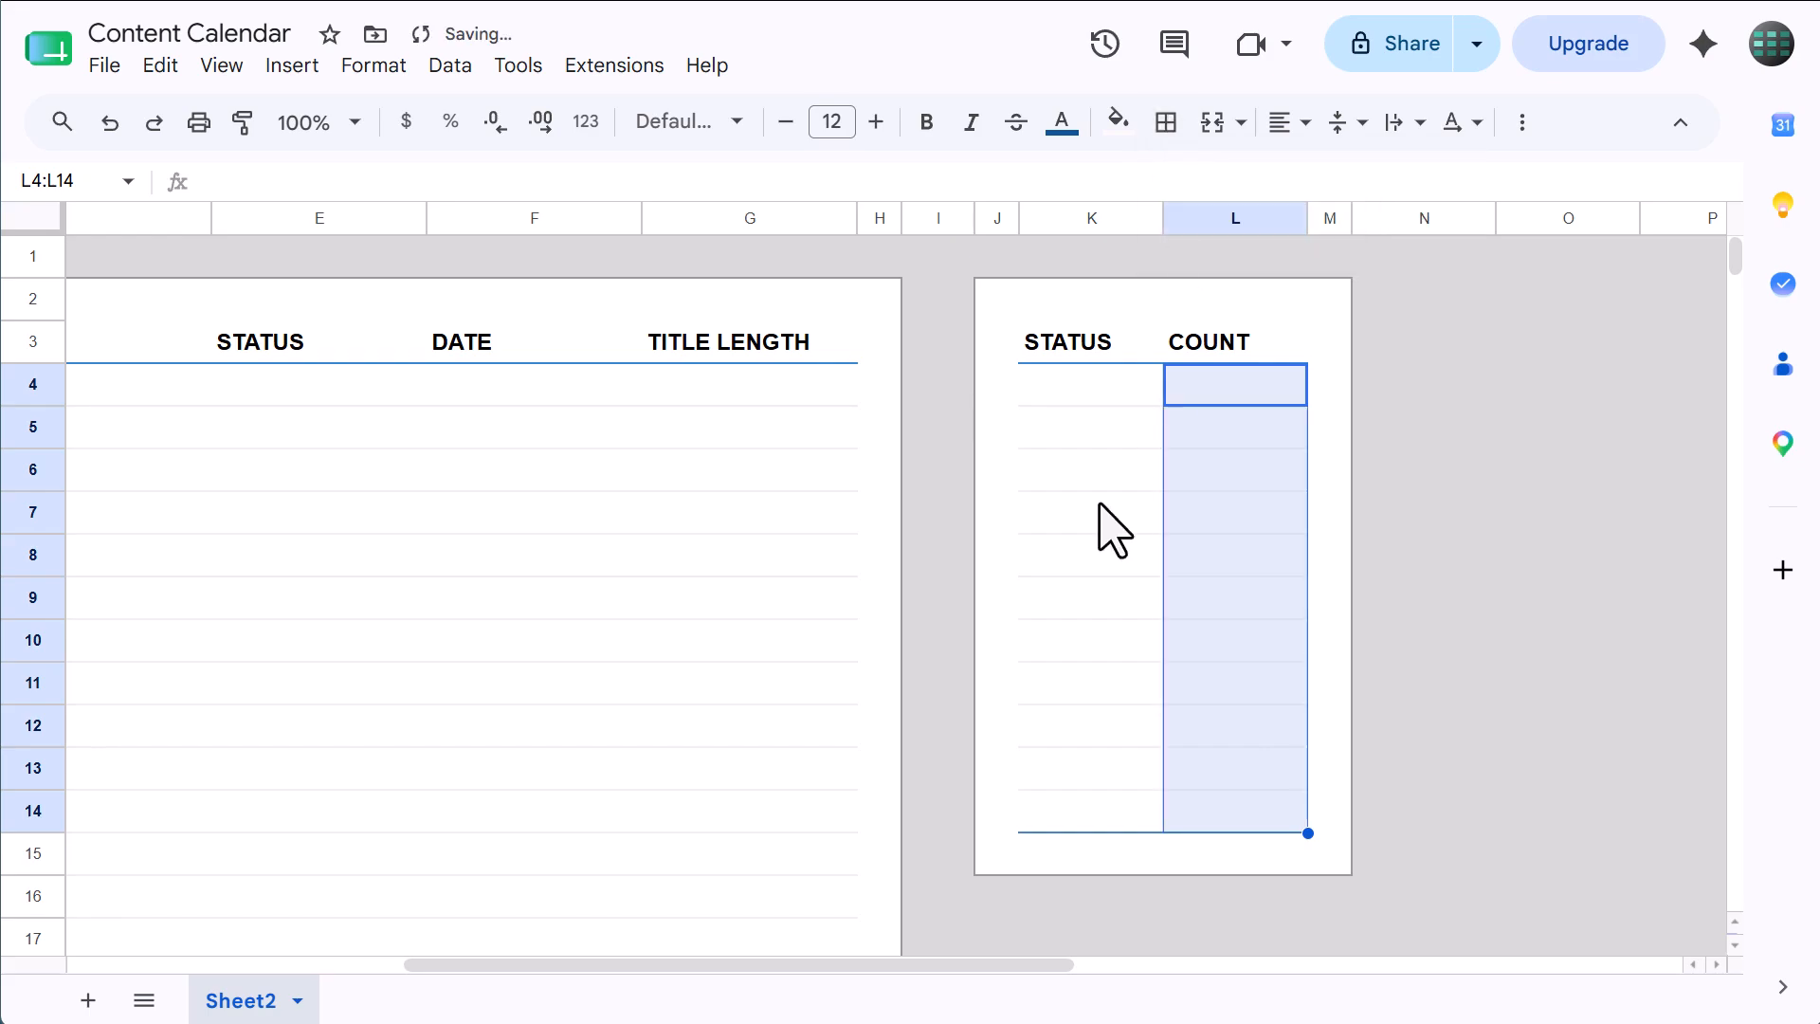
pyautogui.click(1100, 510)
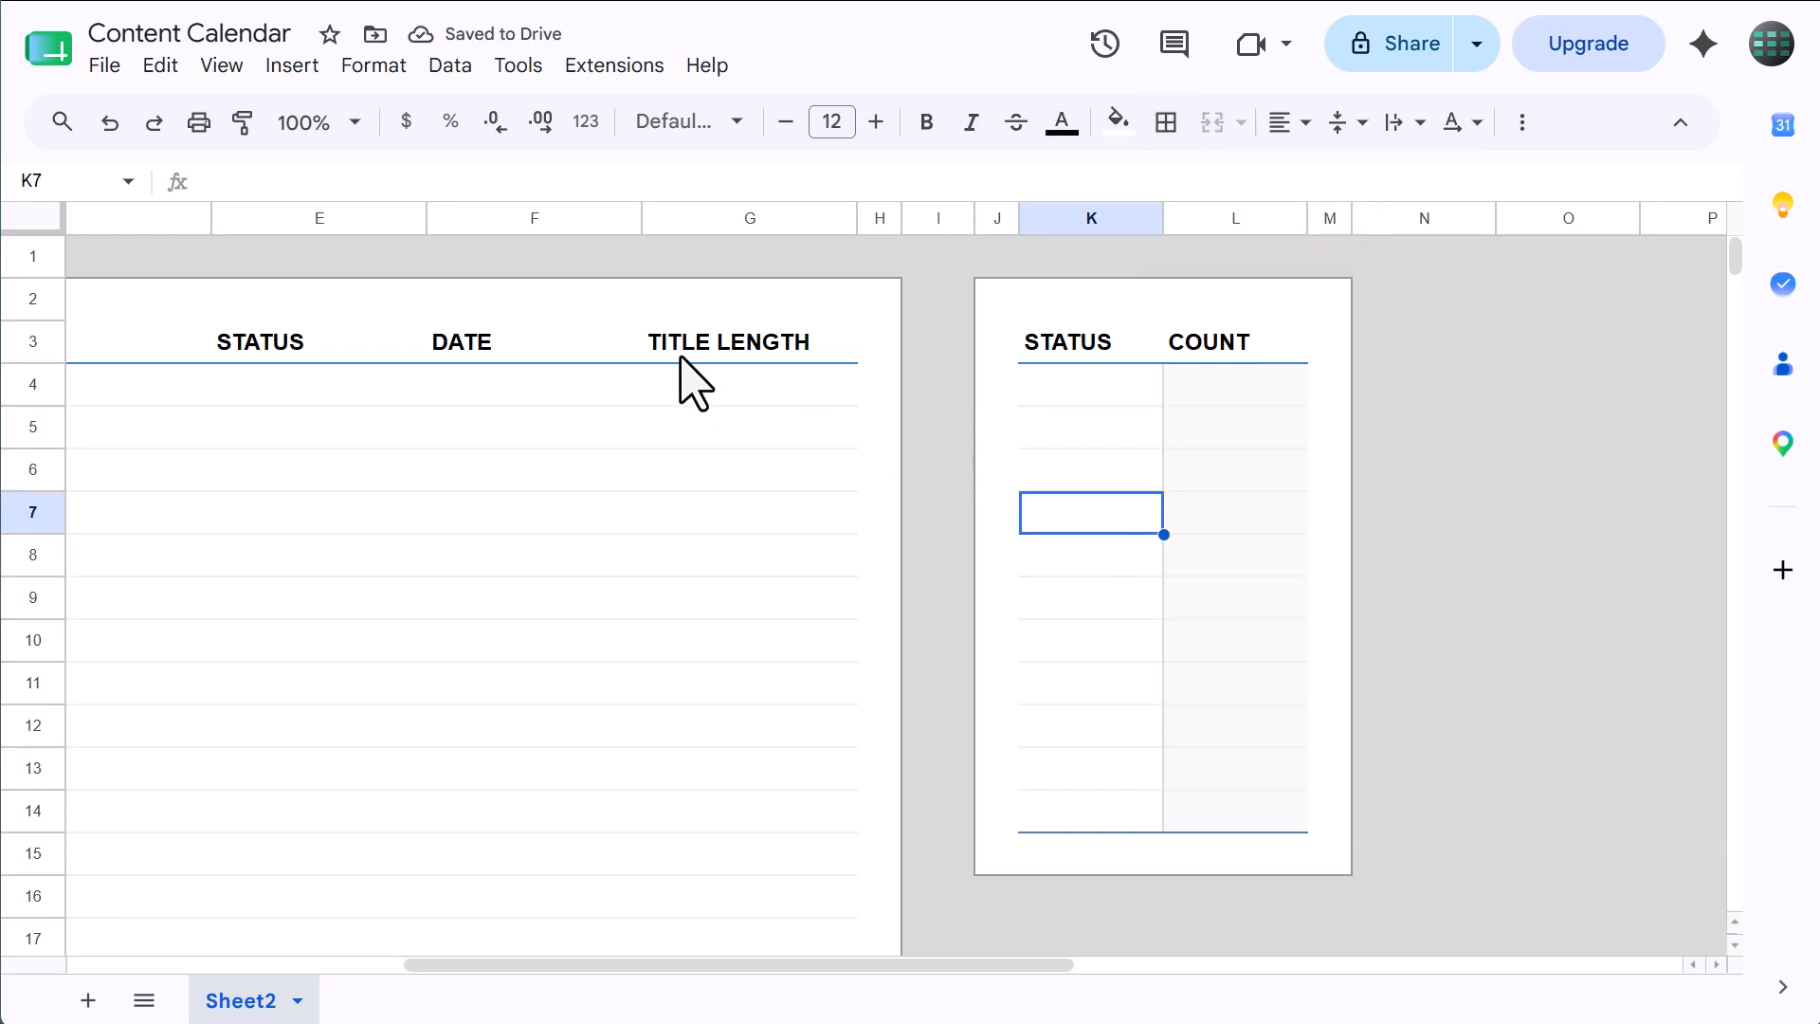
# - Center the contents of column L horizontally
pyautogui.click(1235, 218)
pyautogui.click(1291, 122)
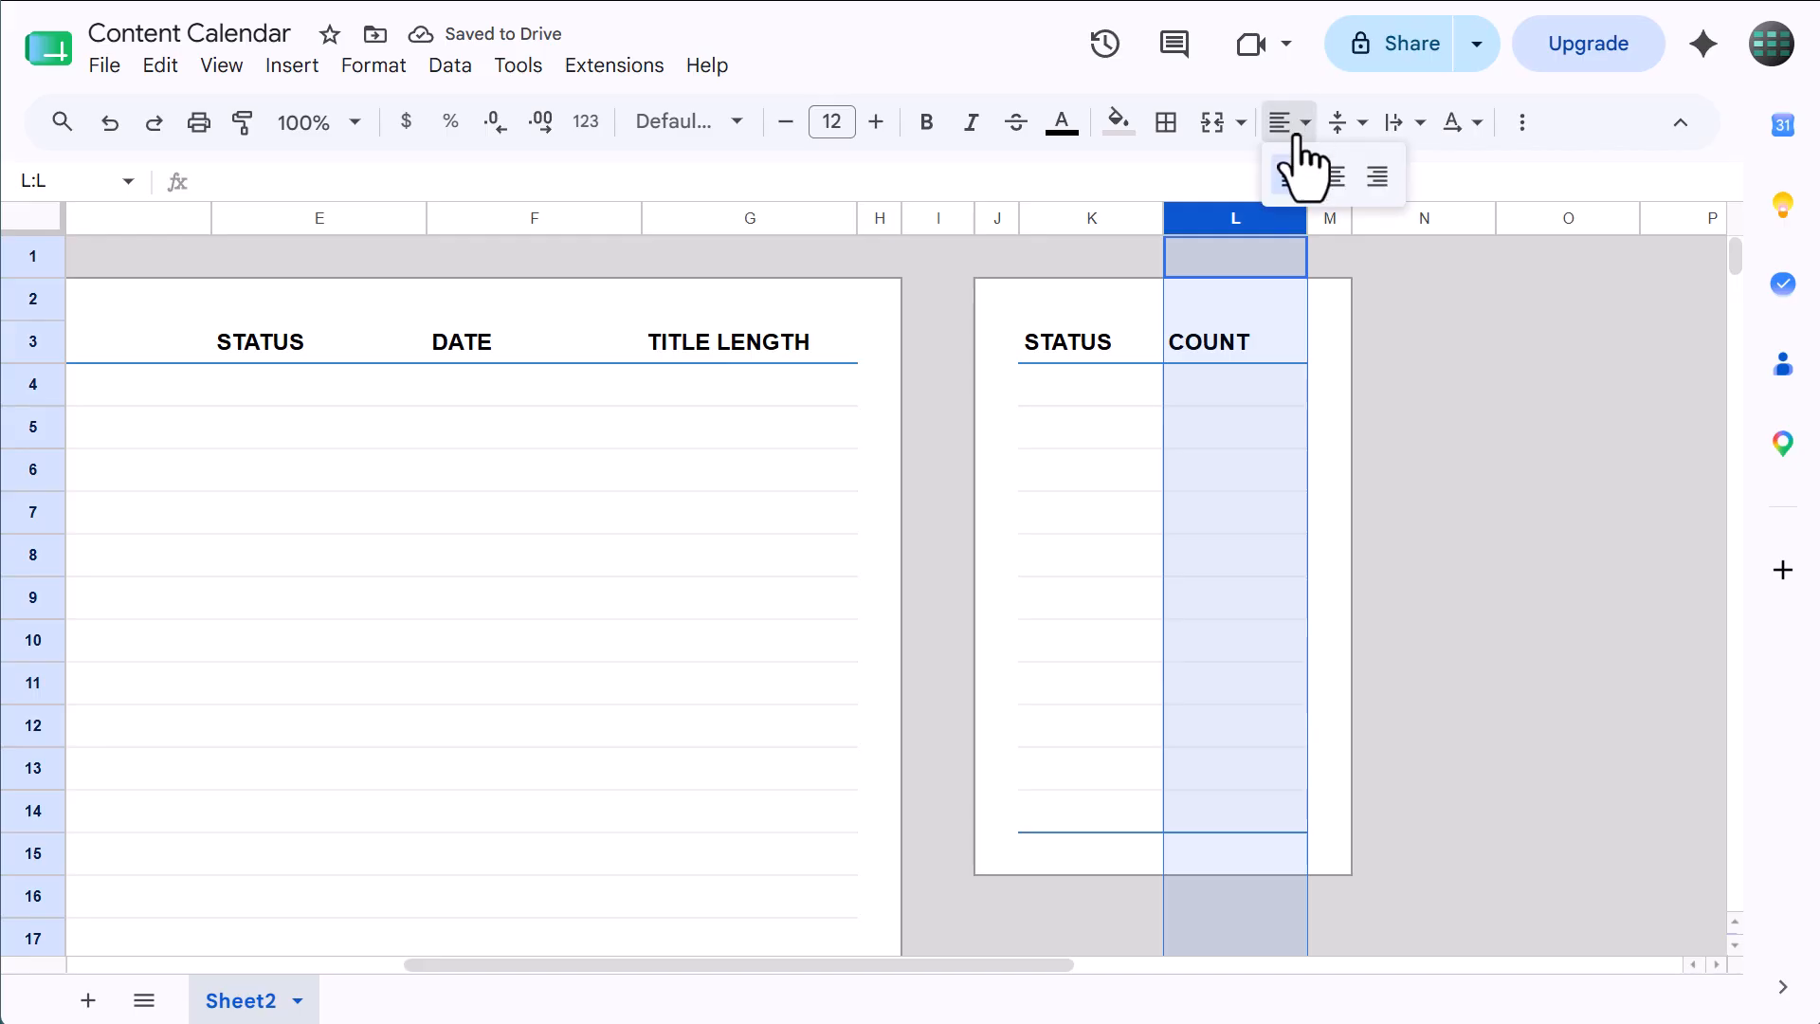
pyautogui.click(1332, 178)
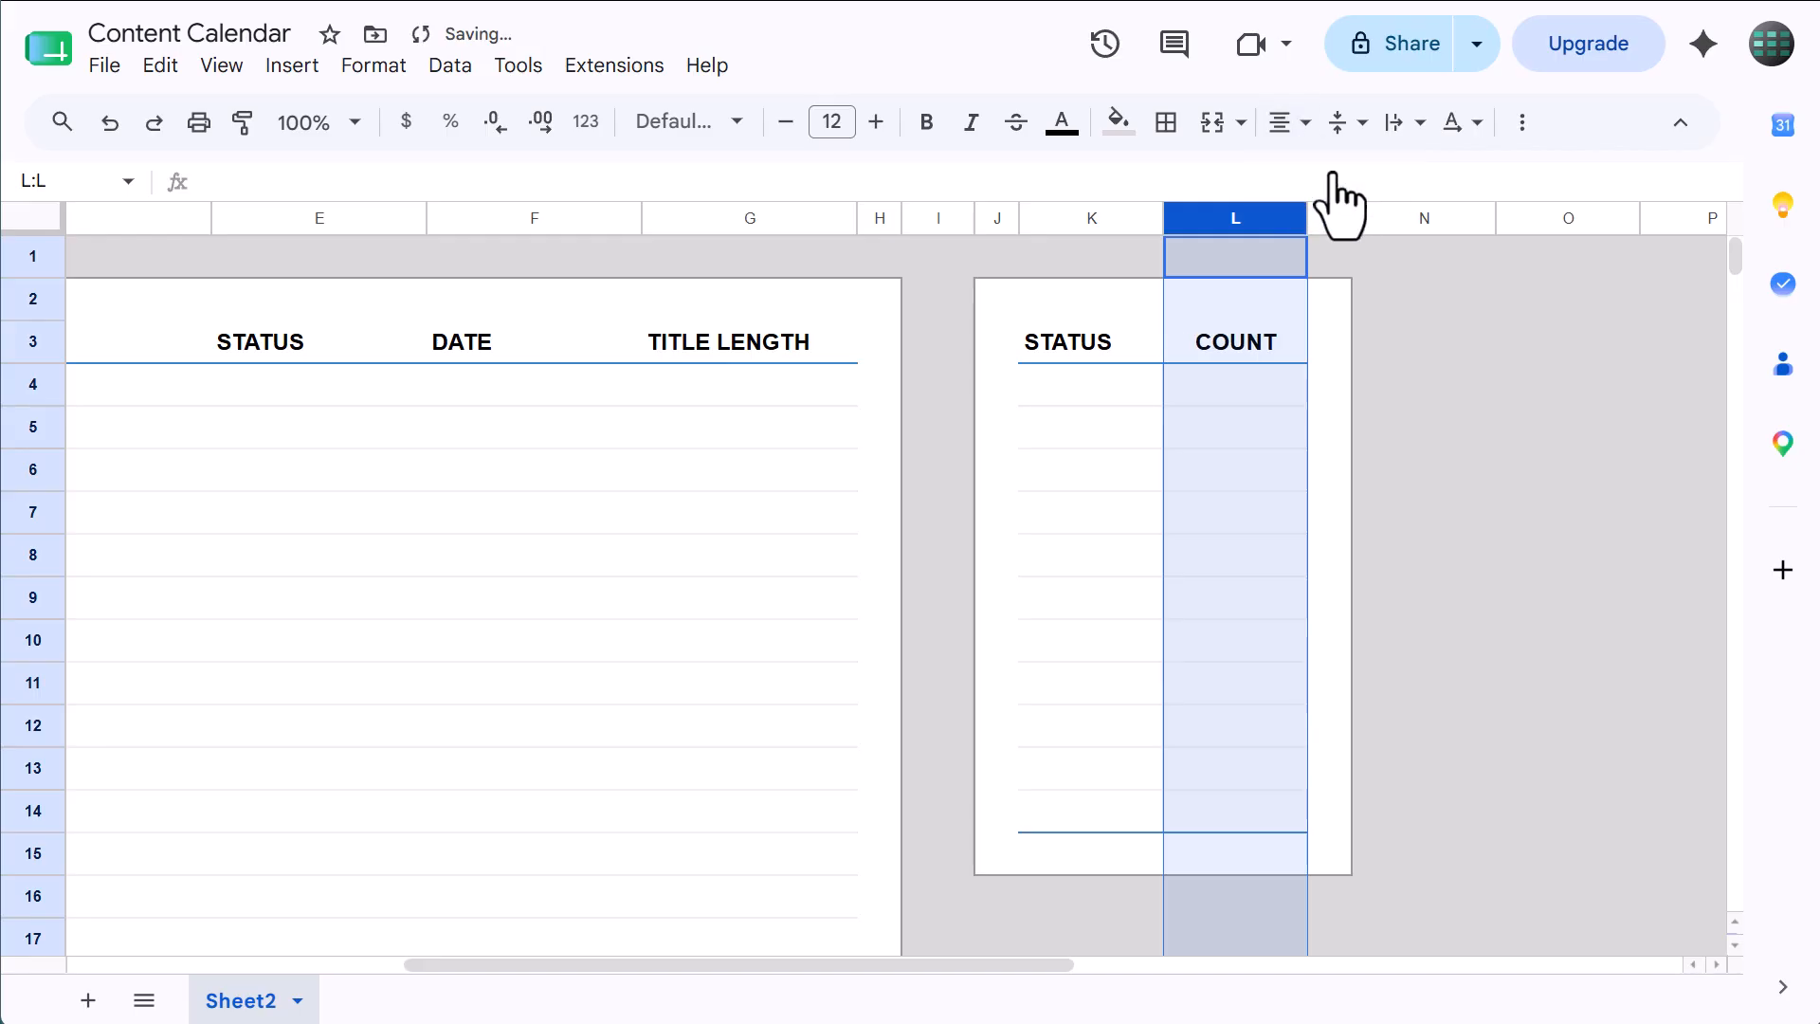
pyautogui.click(1295, 132)
pyautogui.click(1175, 311)
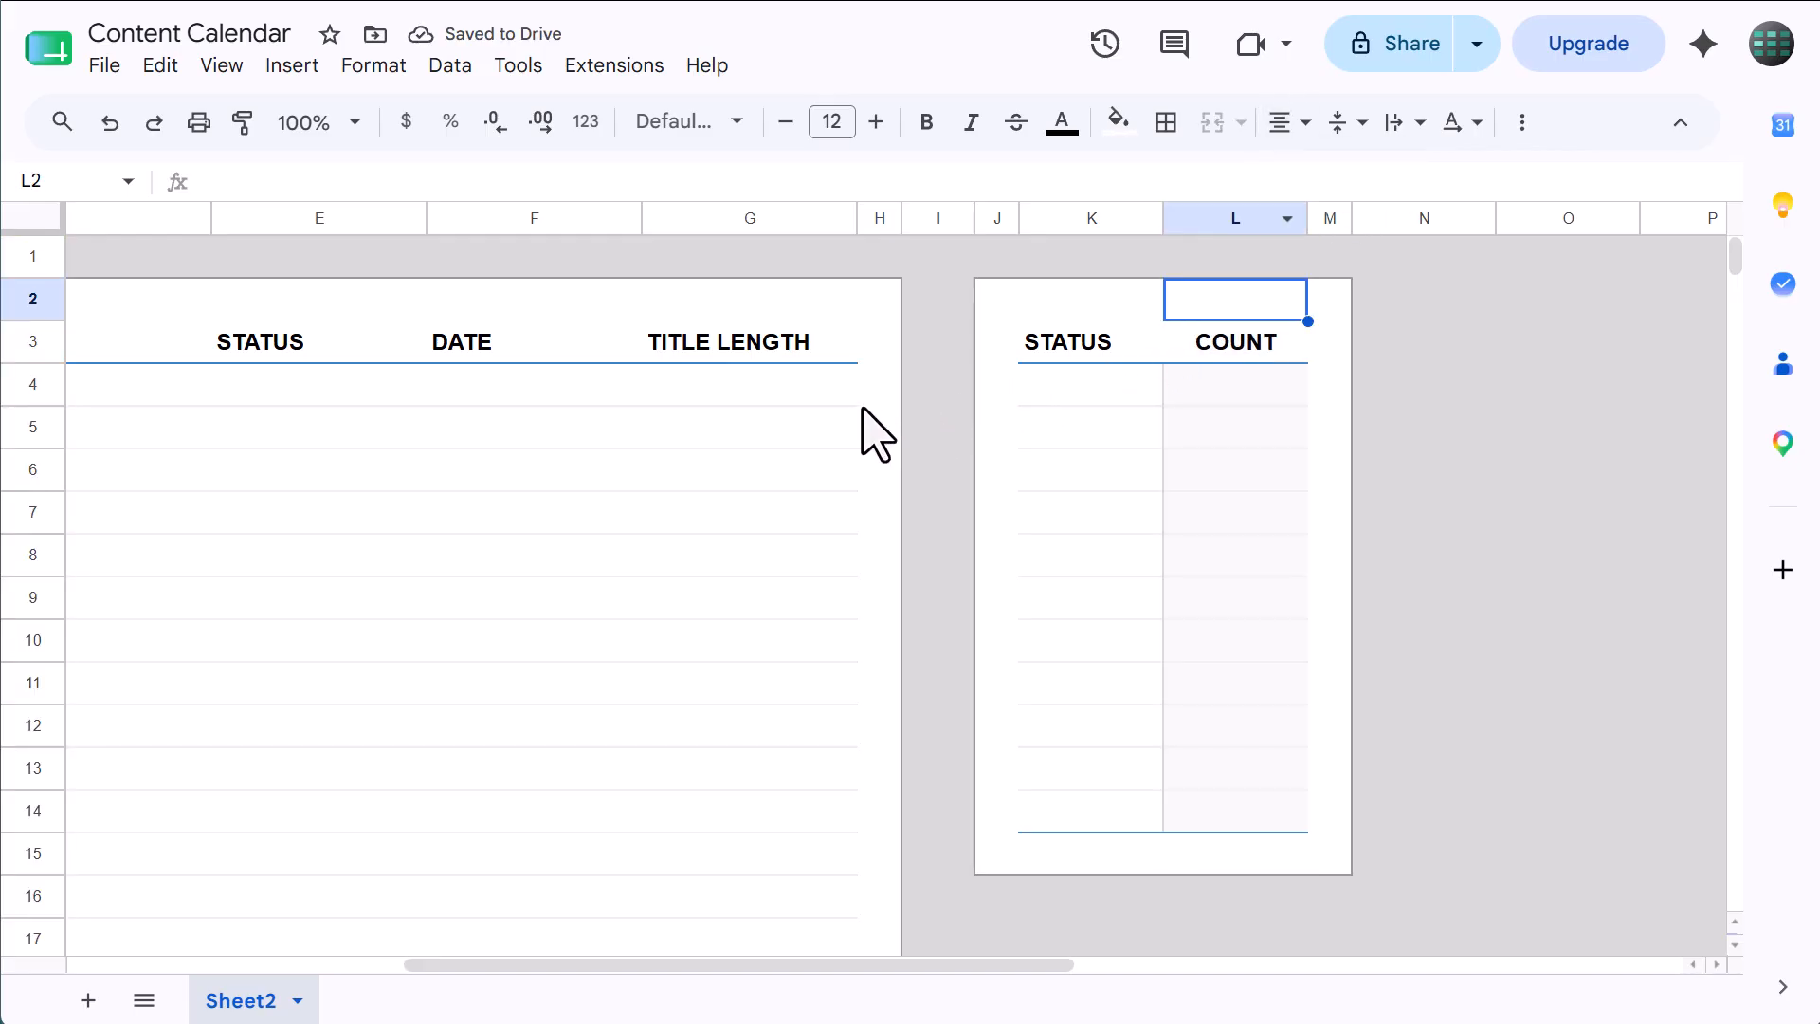
# - Set the text color of the TITLE LENGTH cells G4:G1000 to dark blue and fill them with the custom light gray used for COUNT
pyautogui.click(105, 181)
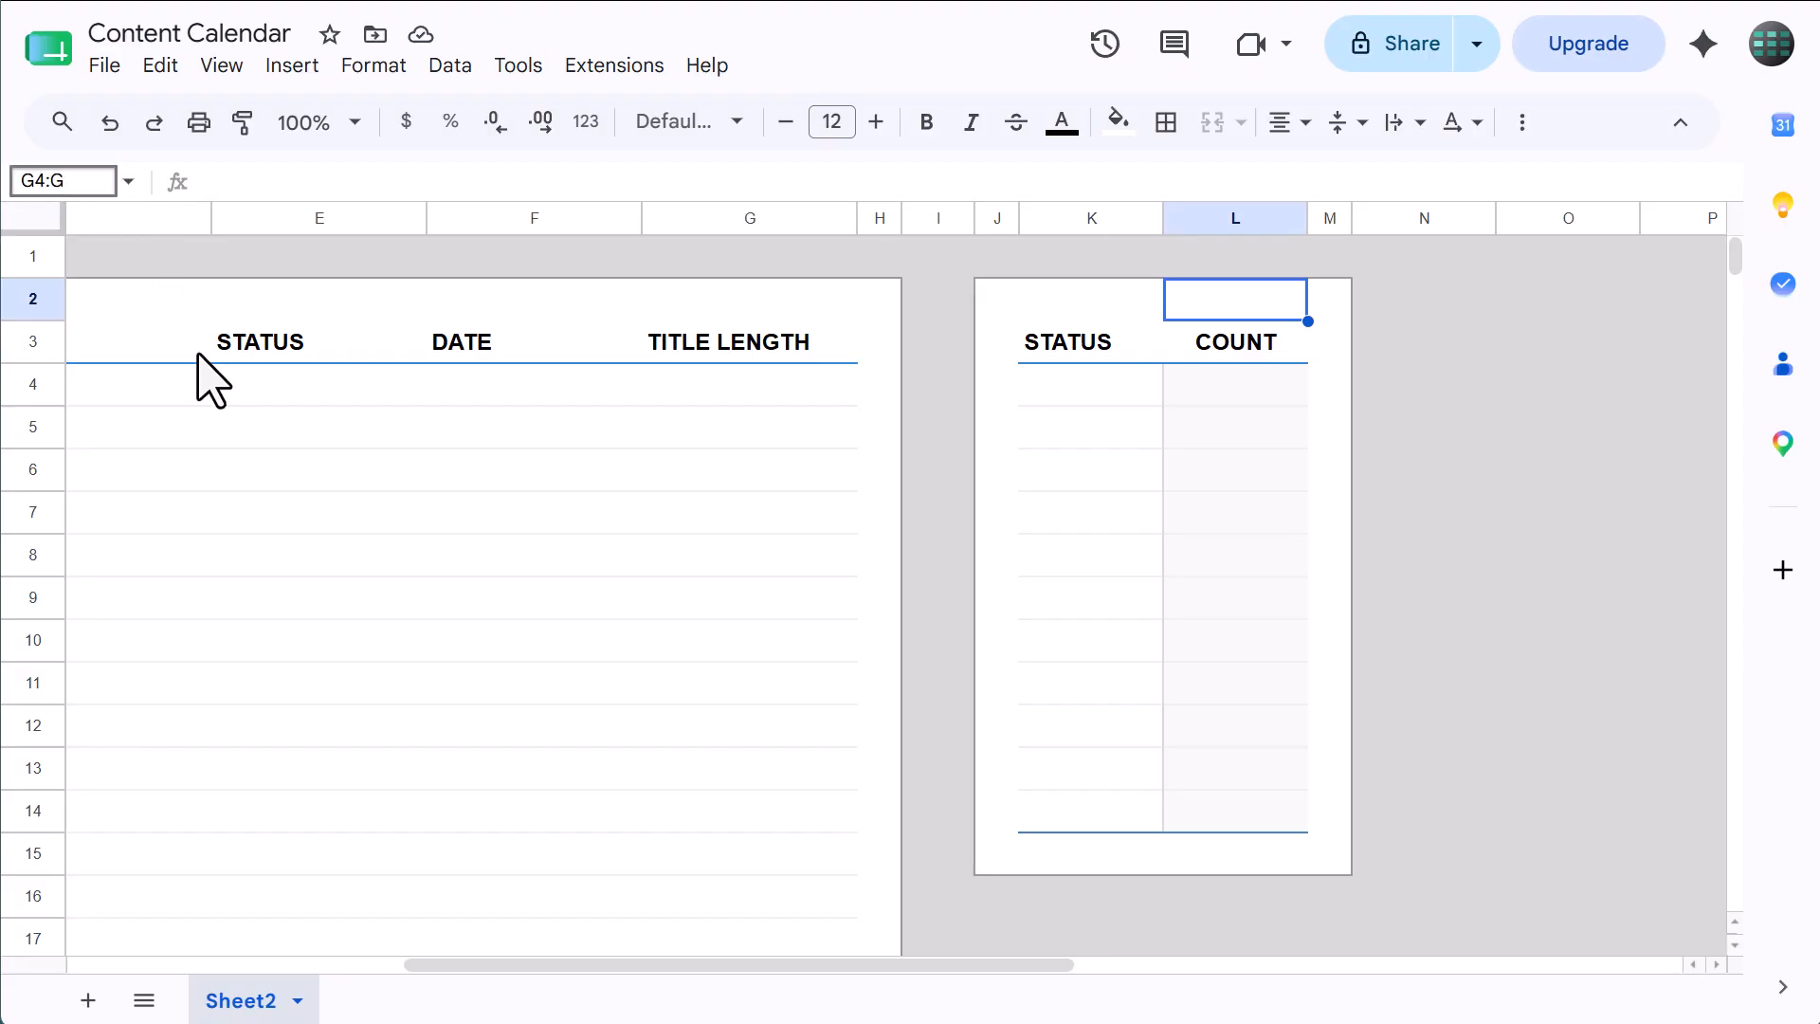
pyautogui.write('G4:G1000')
pyautogui.press('Return')
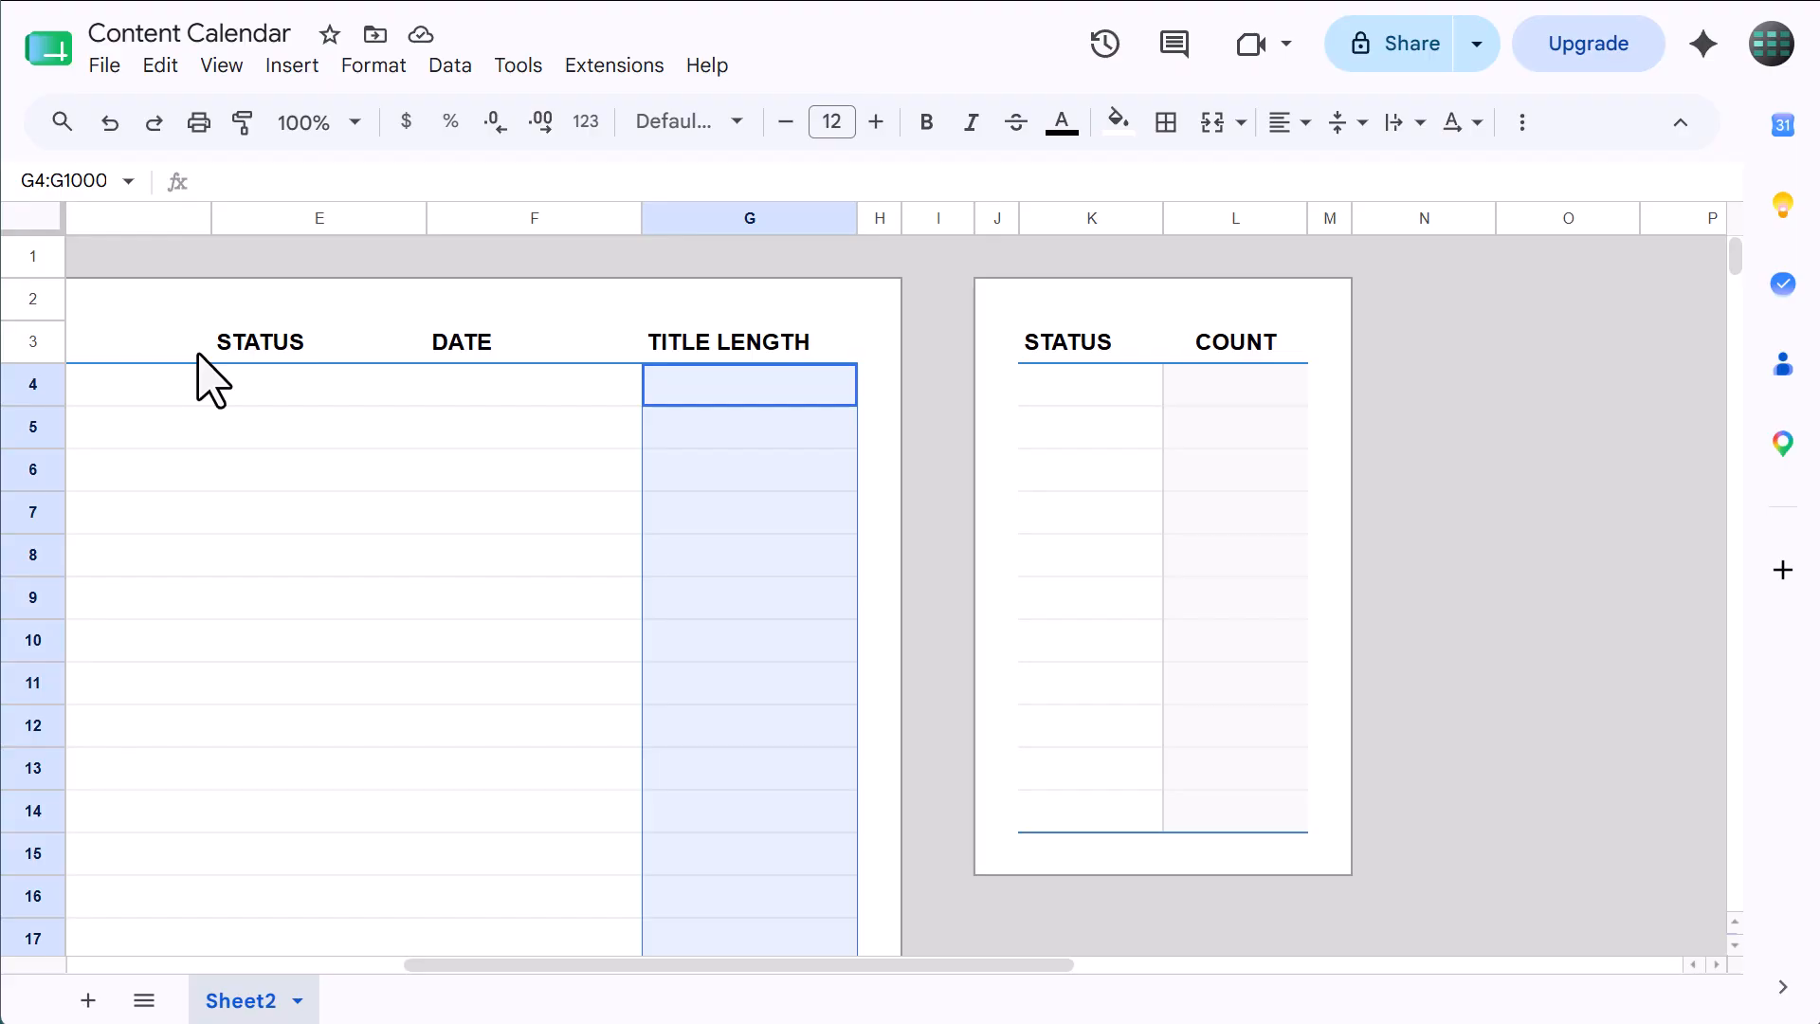
pyautogui.click(1059, 140)
pyautogui.click(1283, 401)
pyautogui.click(1118, 125)
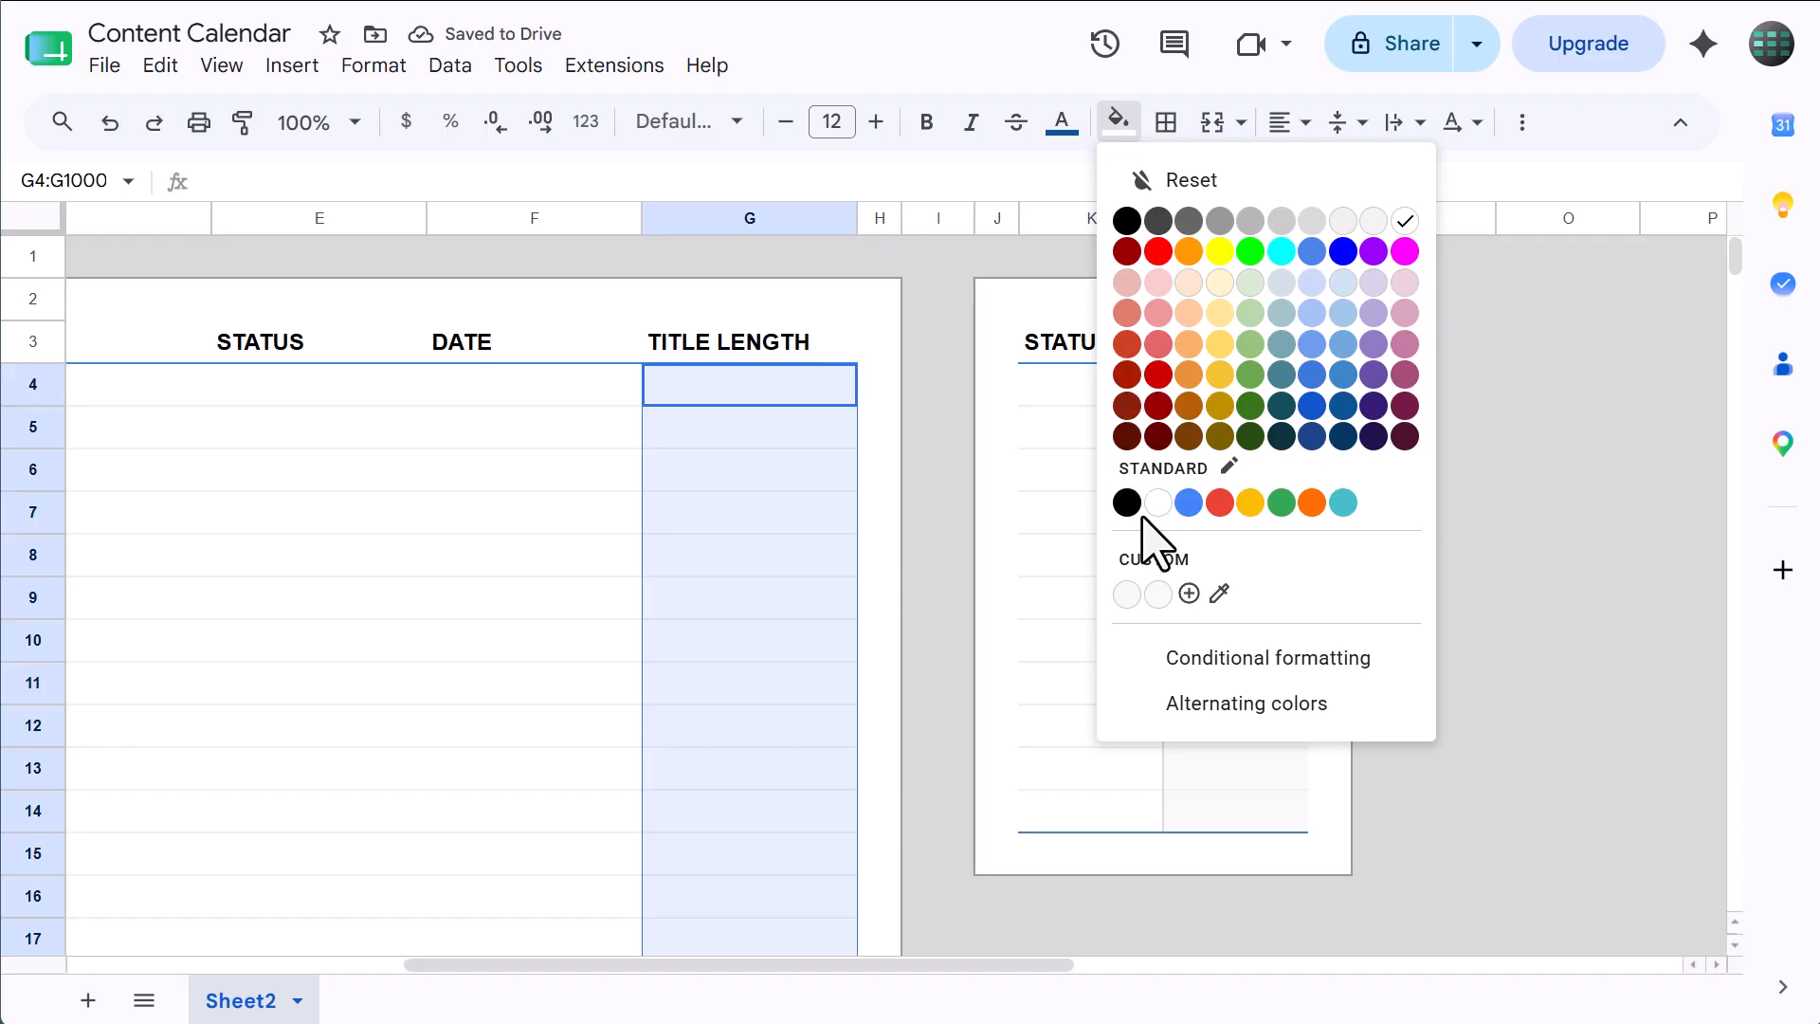
pyautogui.click(1158, 594)
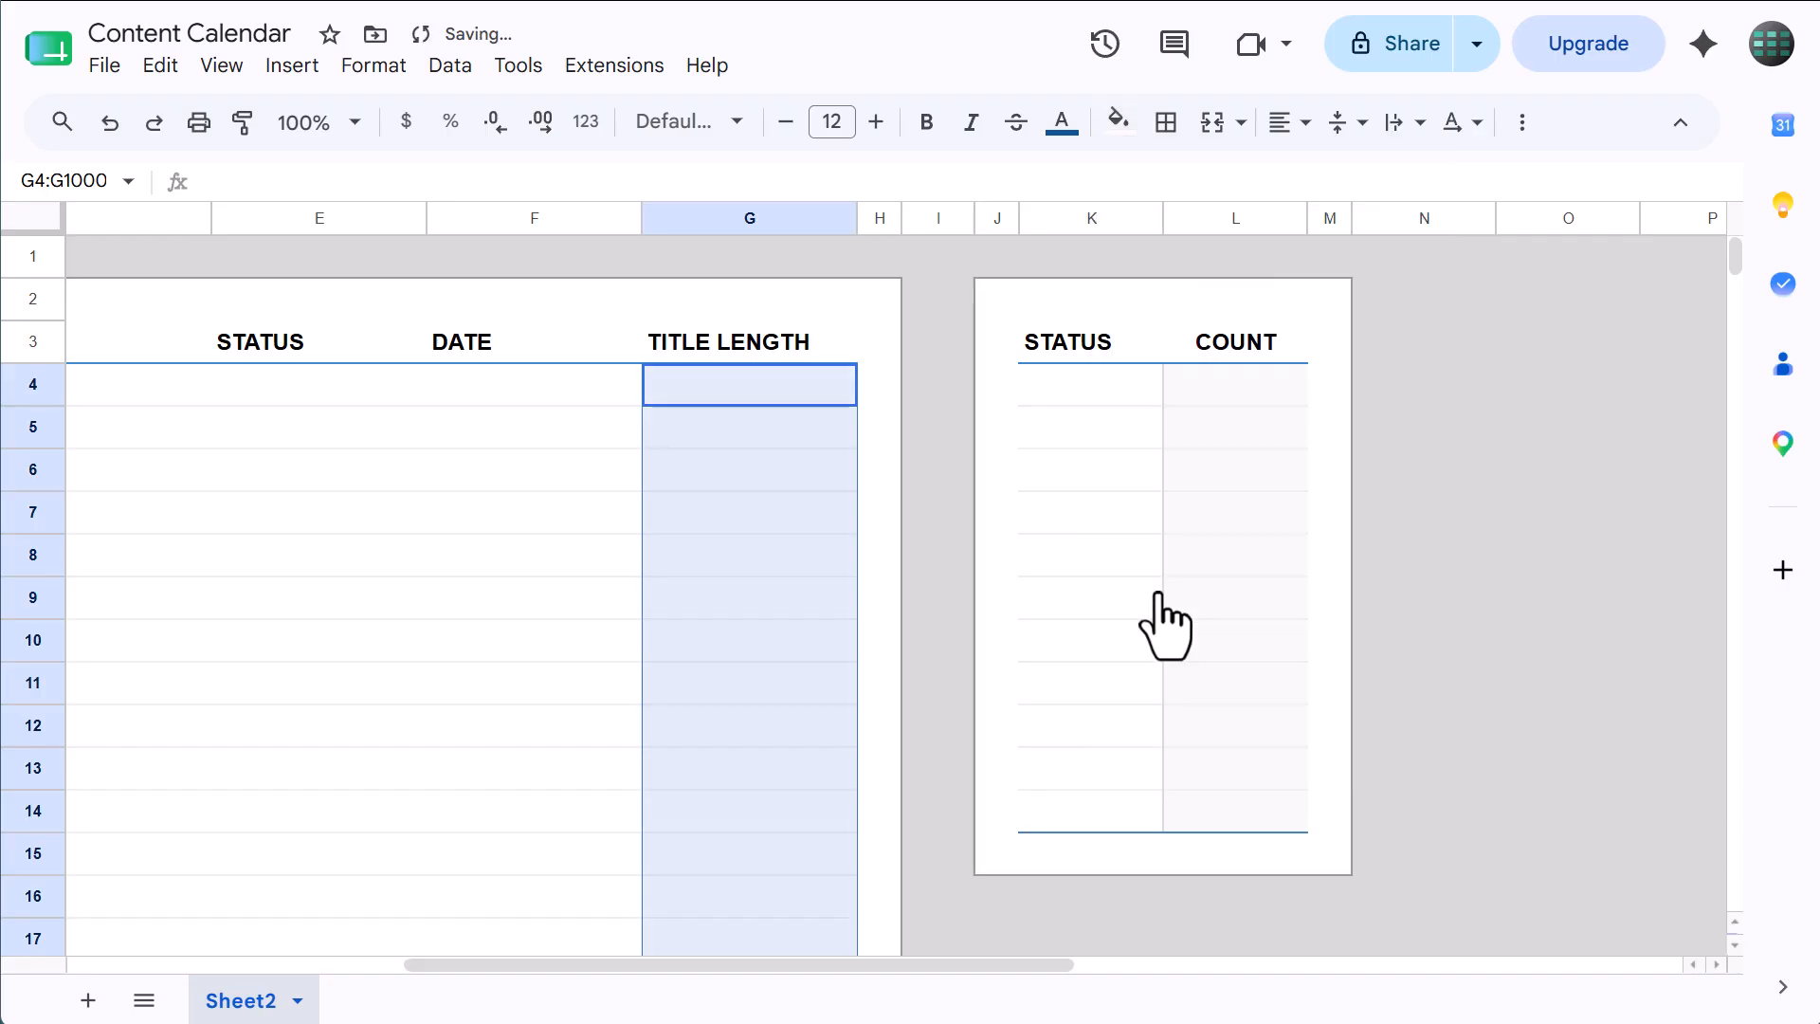
# - Add a light gray left border to the TITLE LENGTH cells G4:G1000
pyautogui.click(1165, 121)
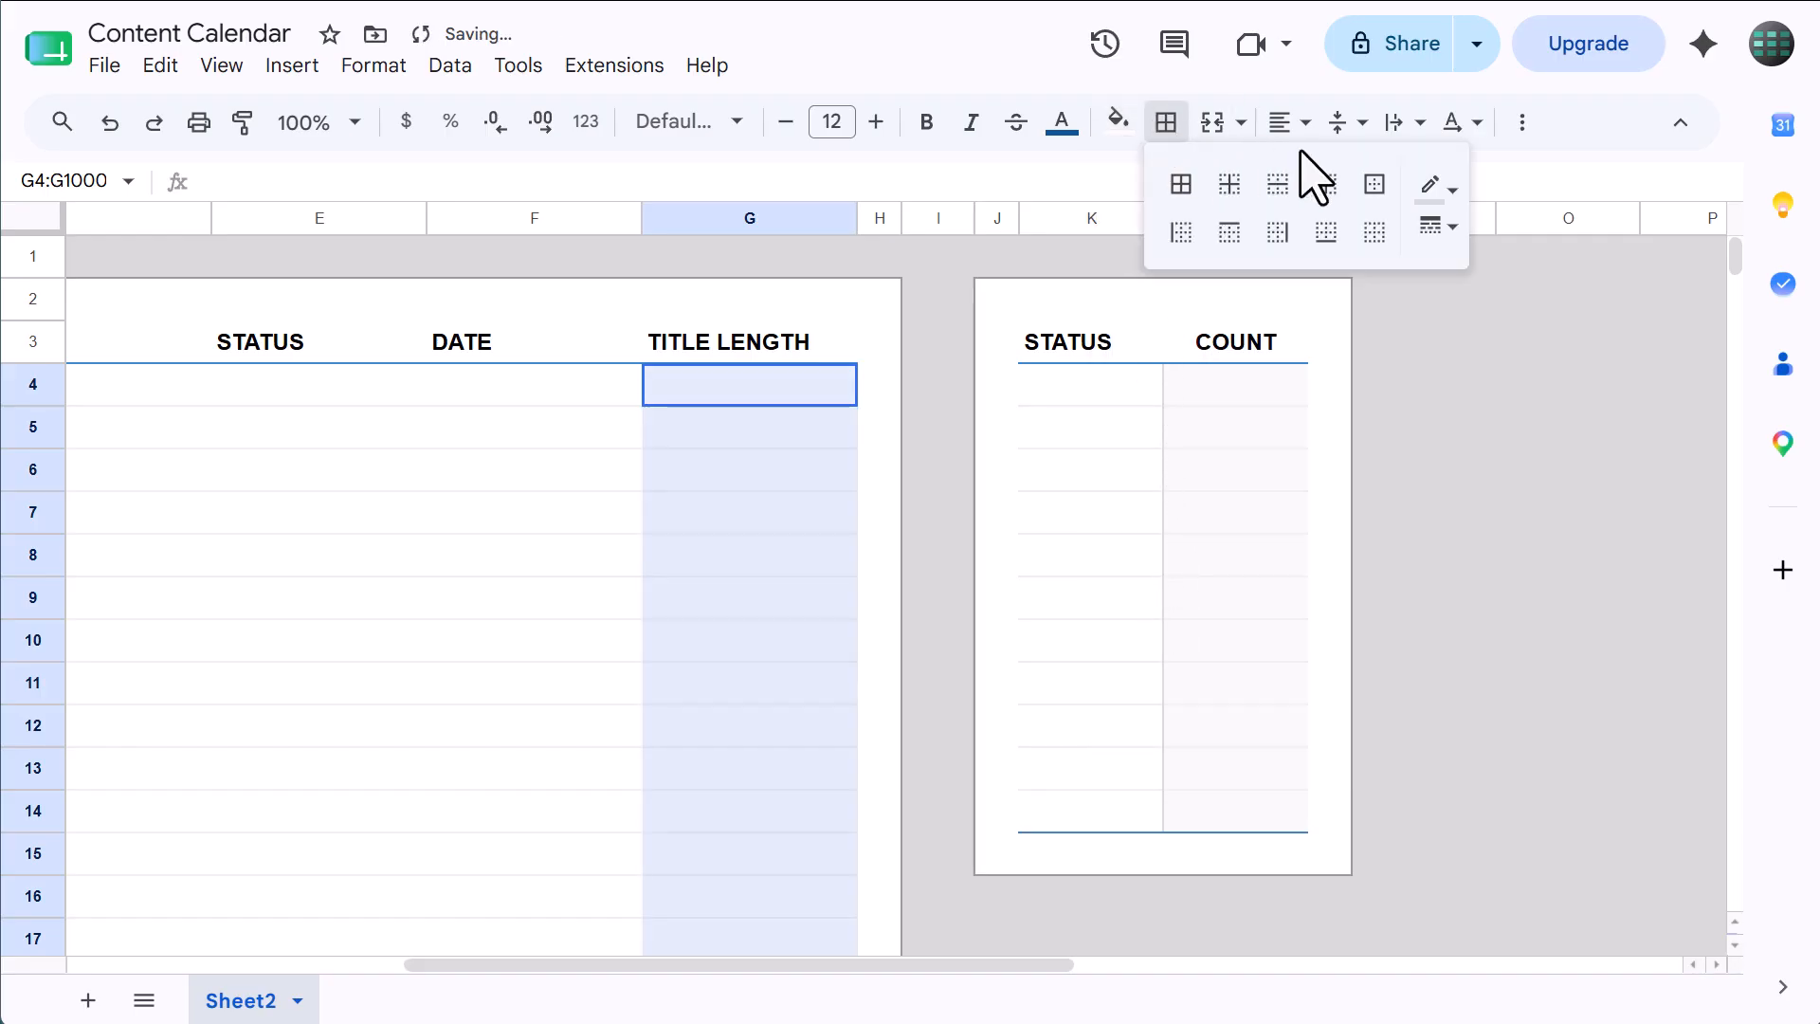
pyautogui.click(1181, 232)
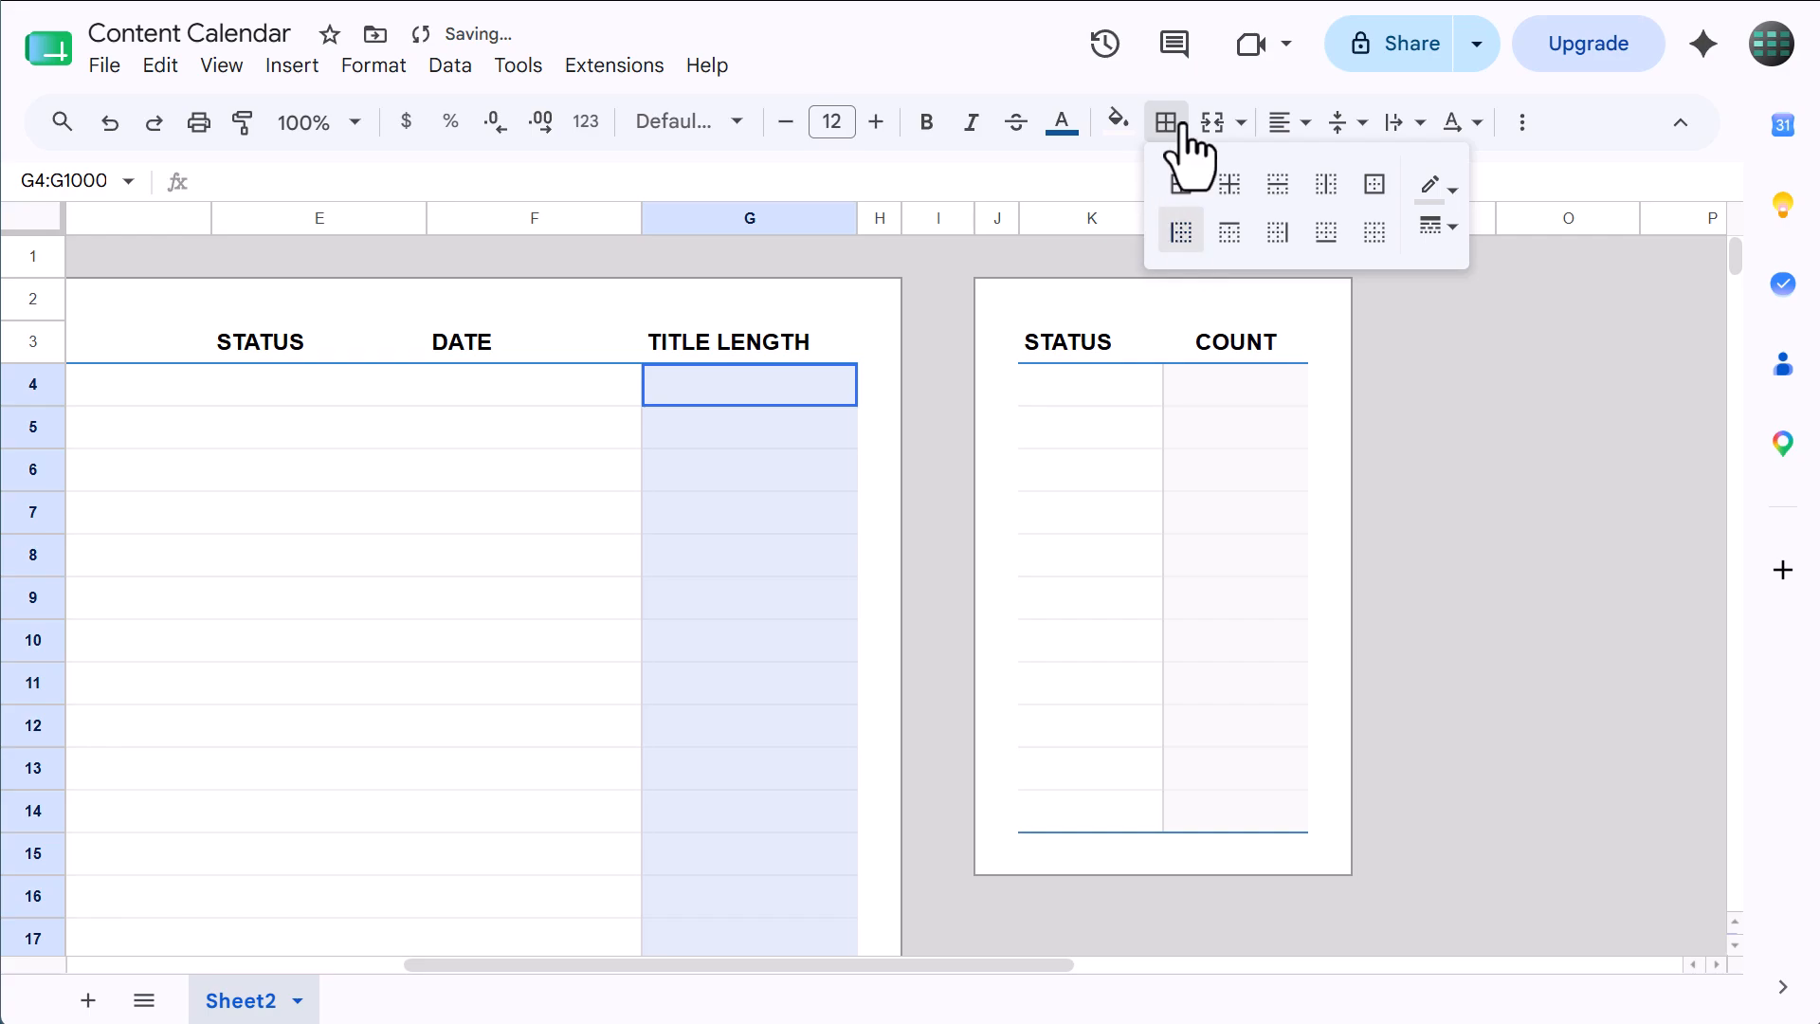
pyautogui.click(729, 481)
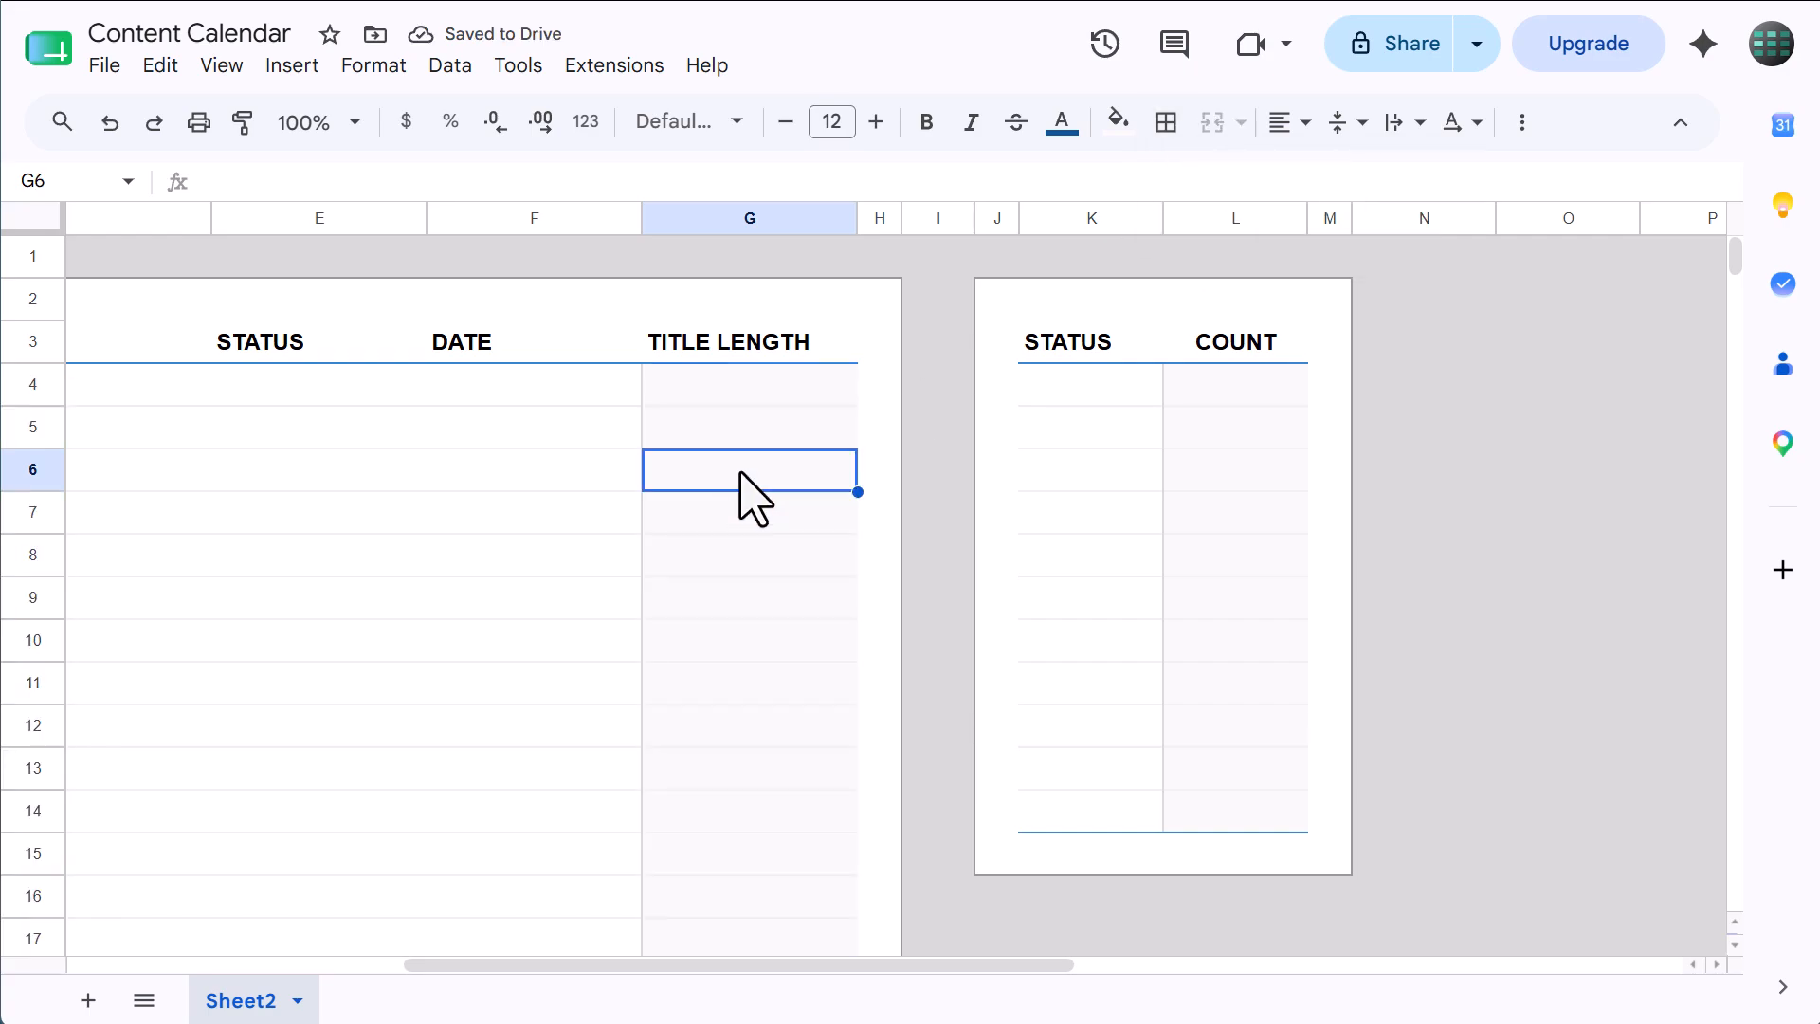
# - Center the contents of column G horizontally
pyautogui.click(763, 218)
pyautogui.click(1287, 121)
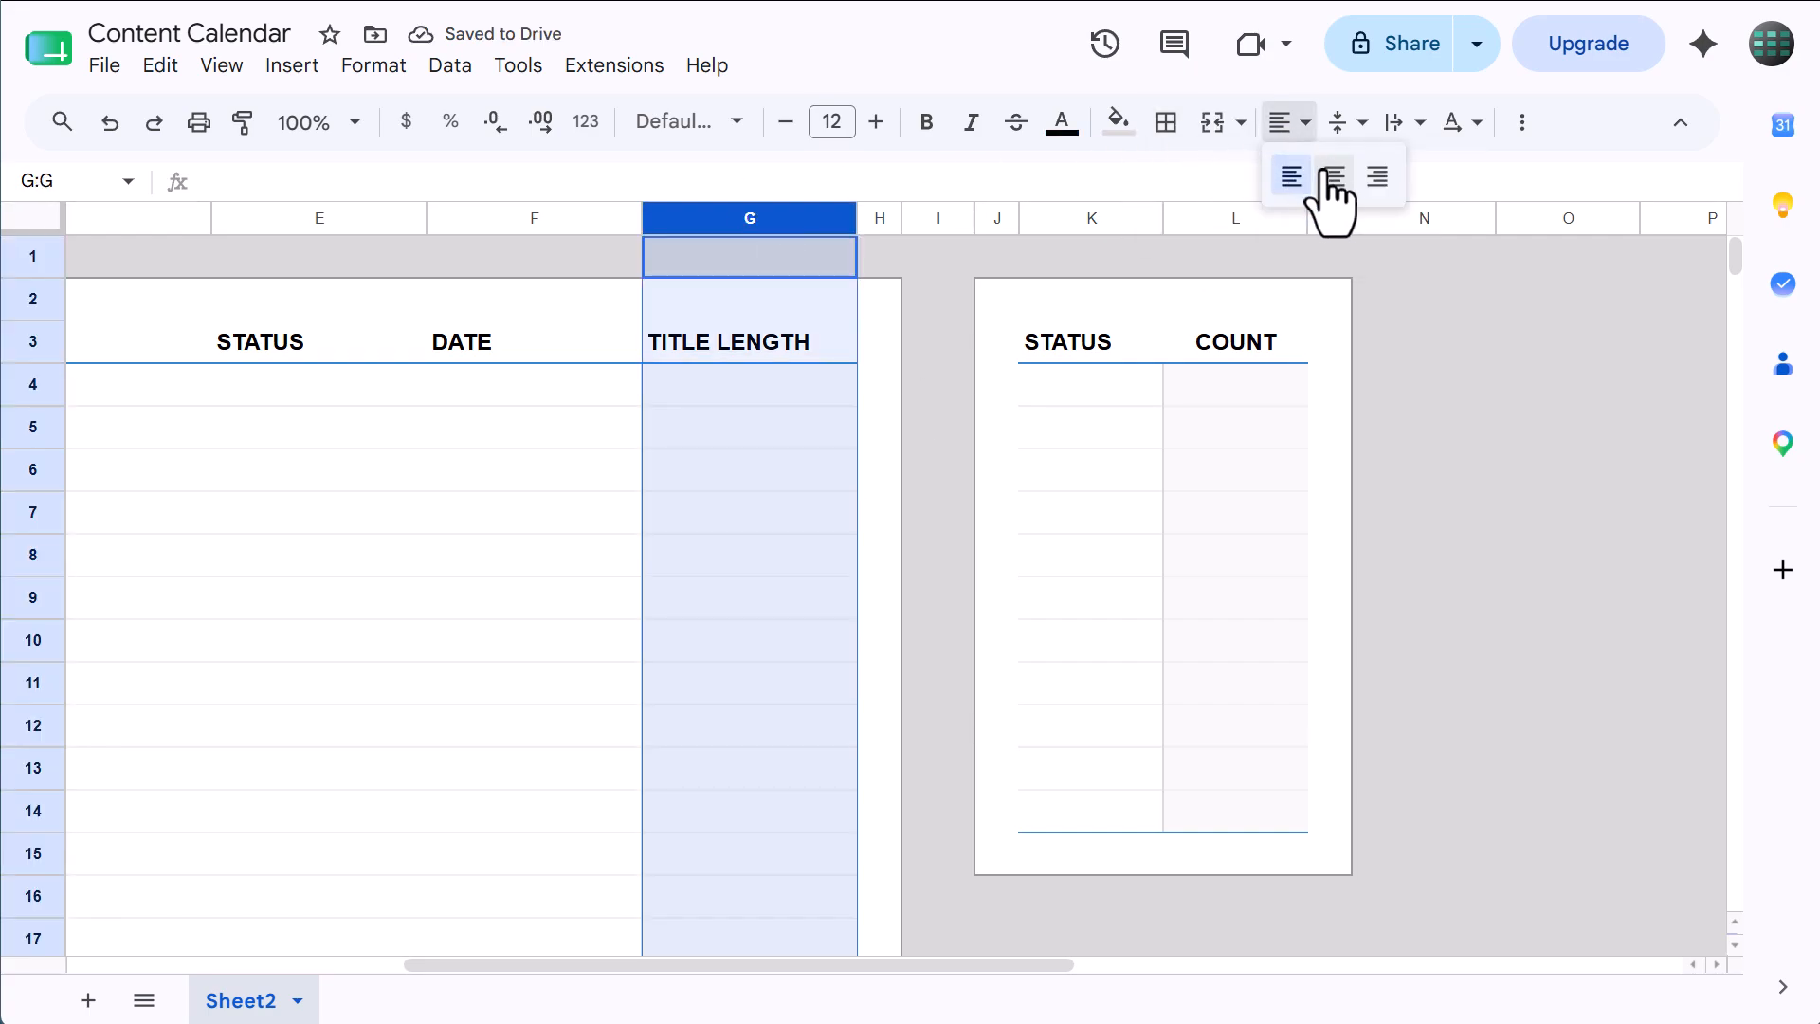
pyautogui.click(1331, 176)
pyautogui.click(749, 469)
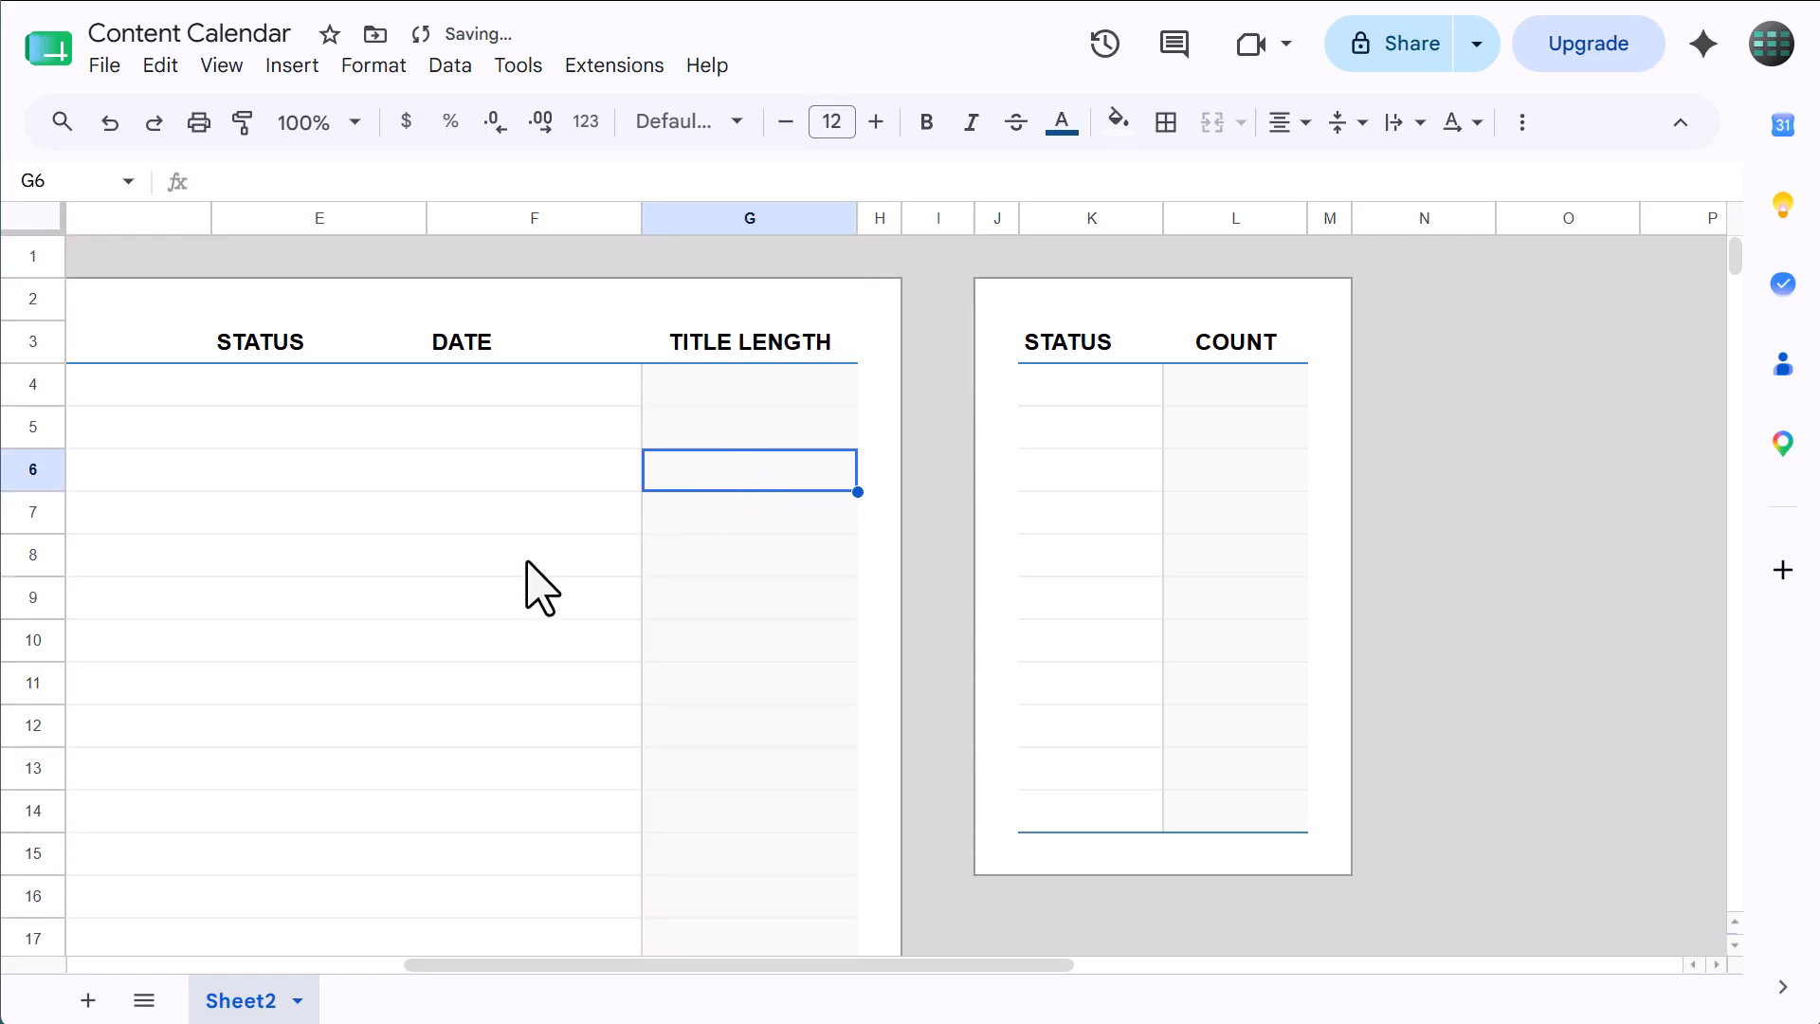
# - List the statuses Idea, In Work, Complete, Private, Scheduled, Unlisted and Public down the summary table's STATUS column, starting in K4
pyautogui.hscroll(-10, 531, 593)
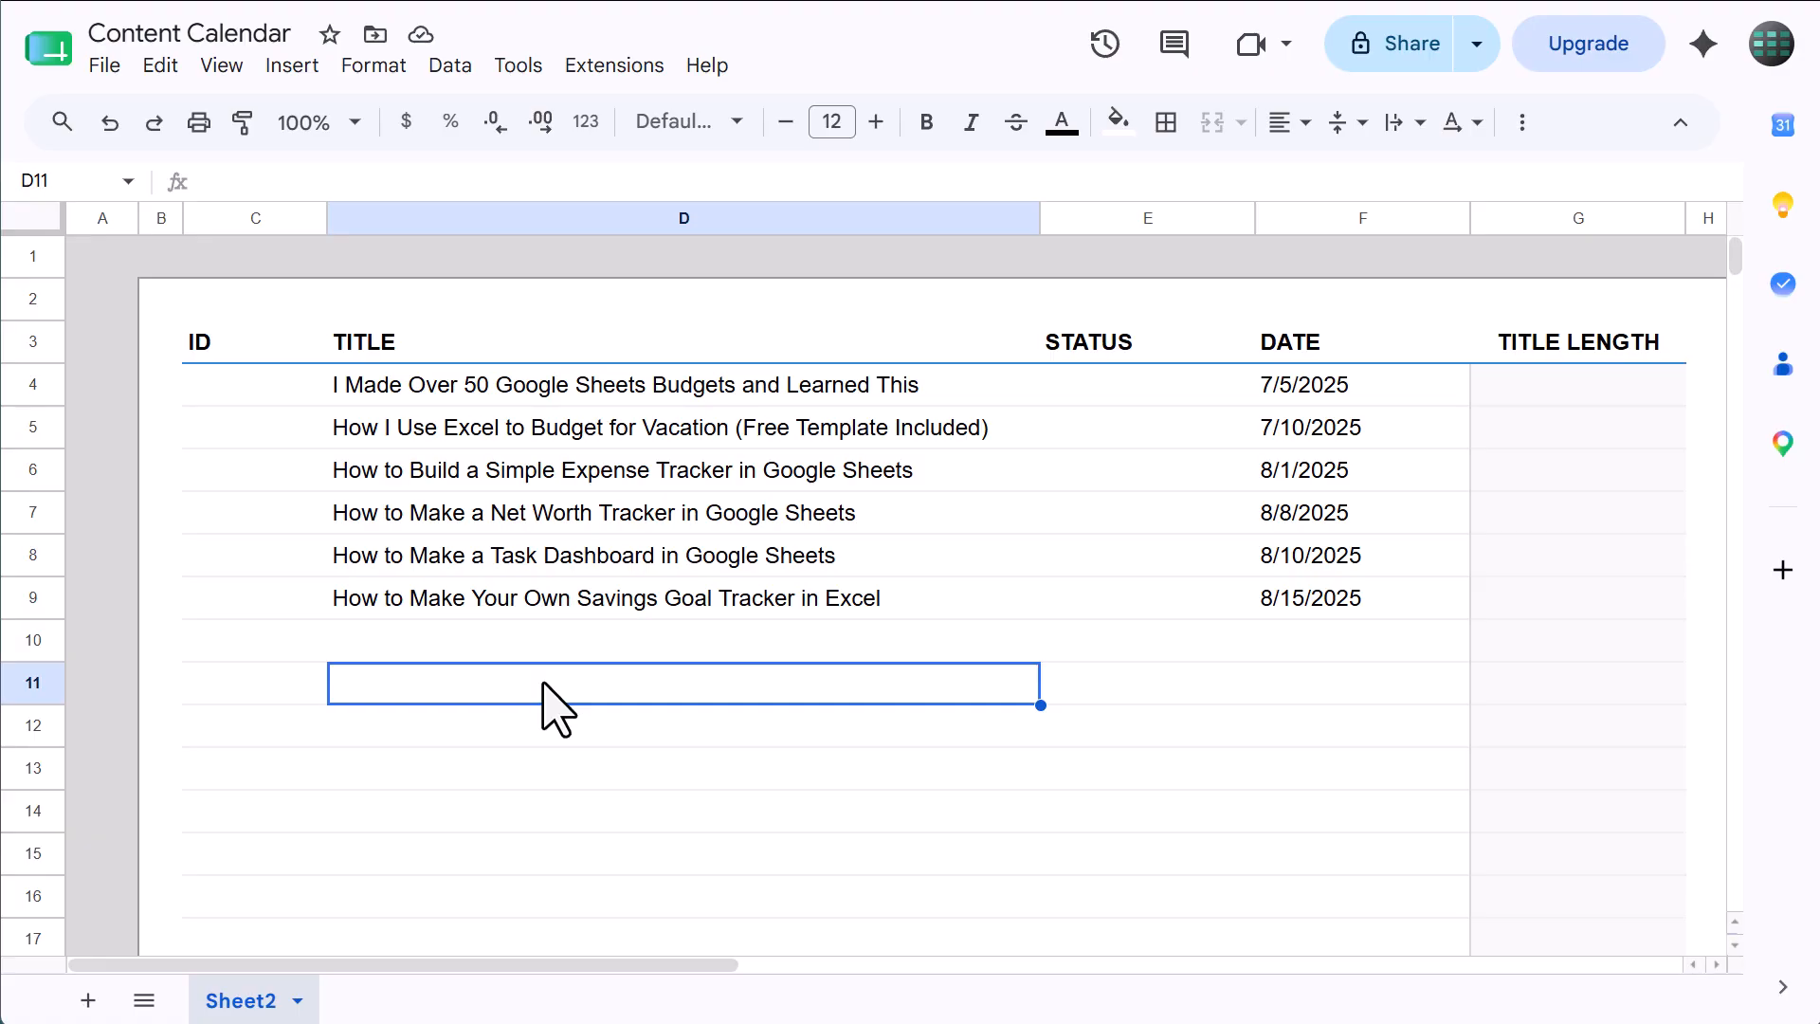
pyautogui.hscroll(5, 550, 707)
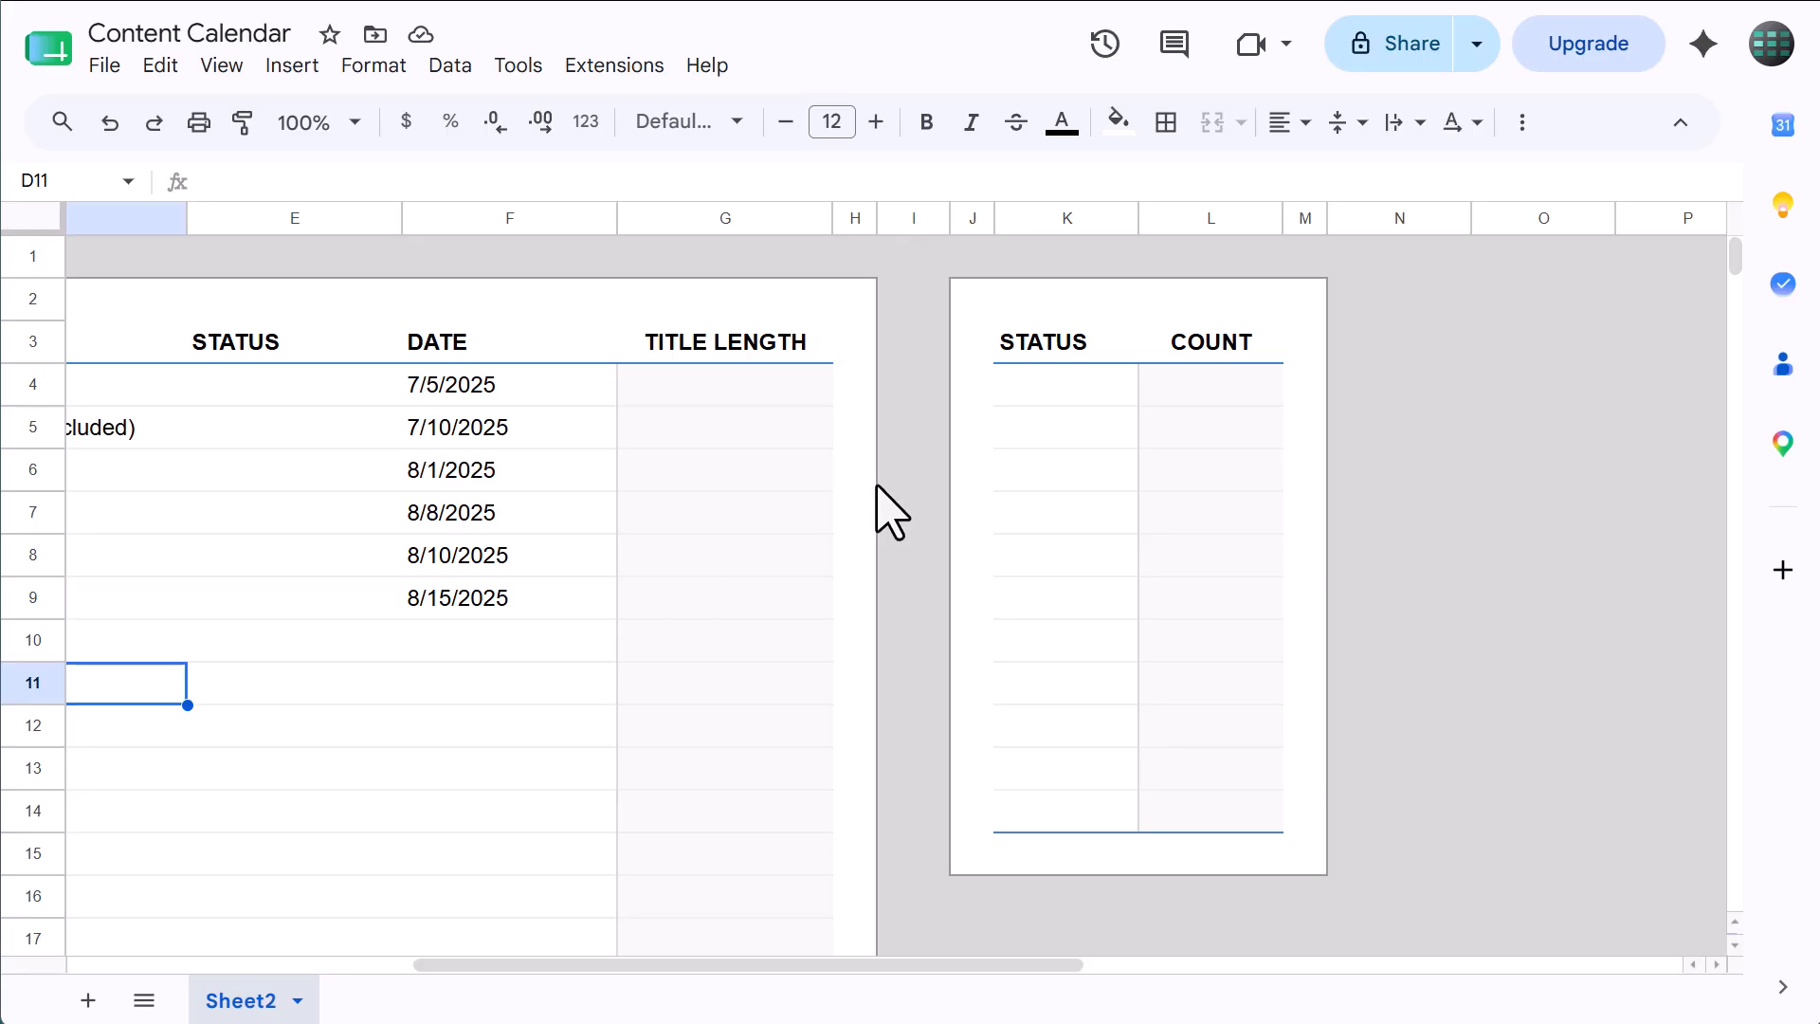
pyautogui.click(1095, 418)
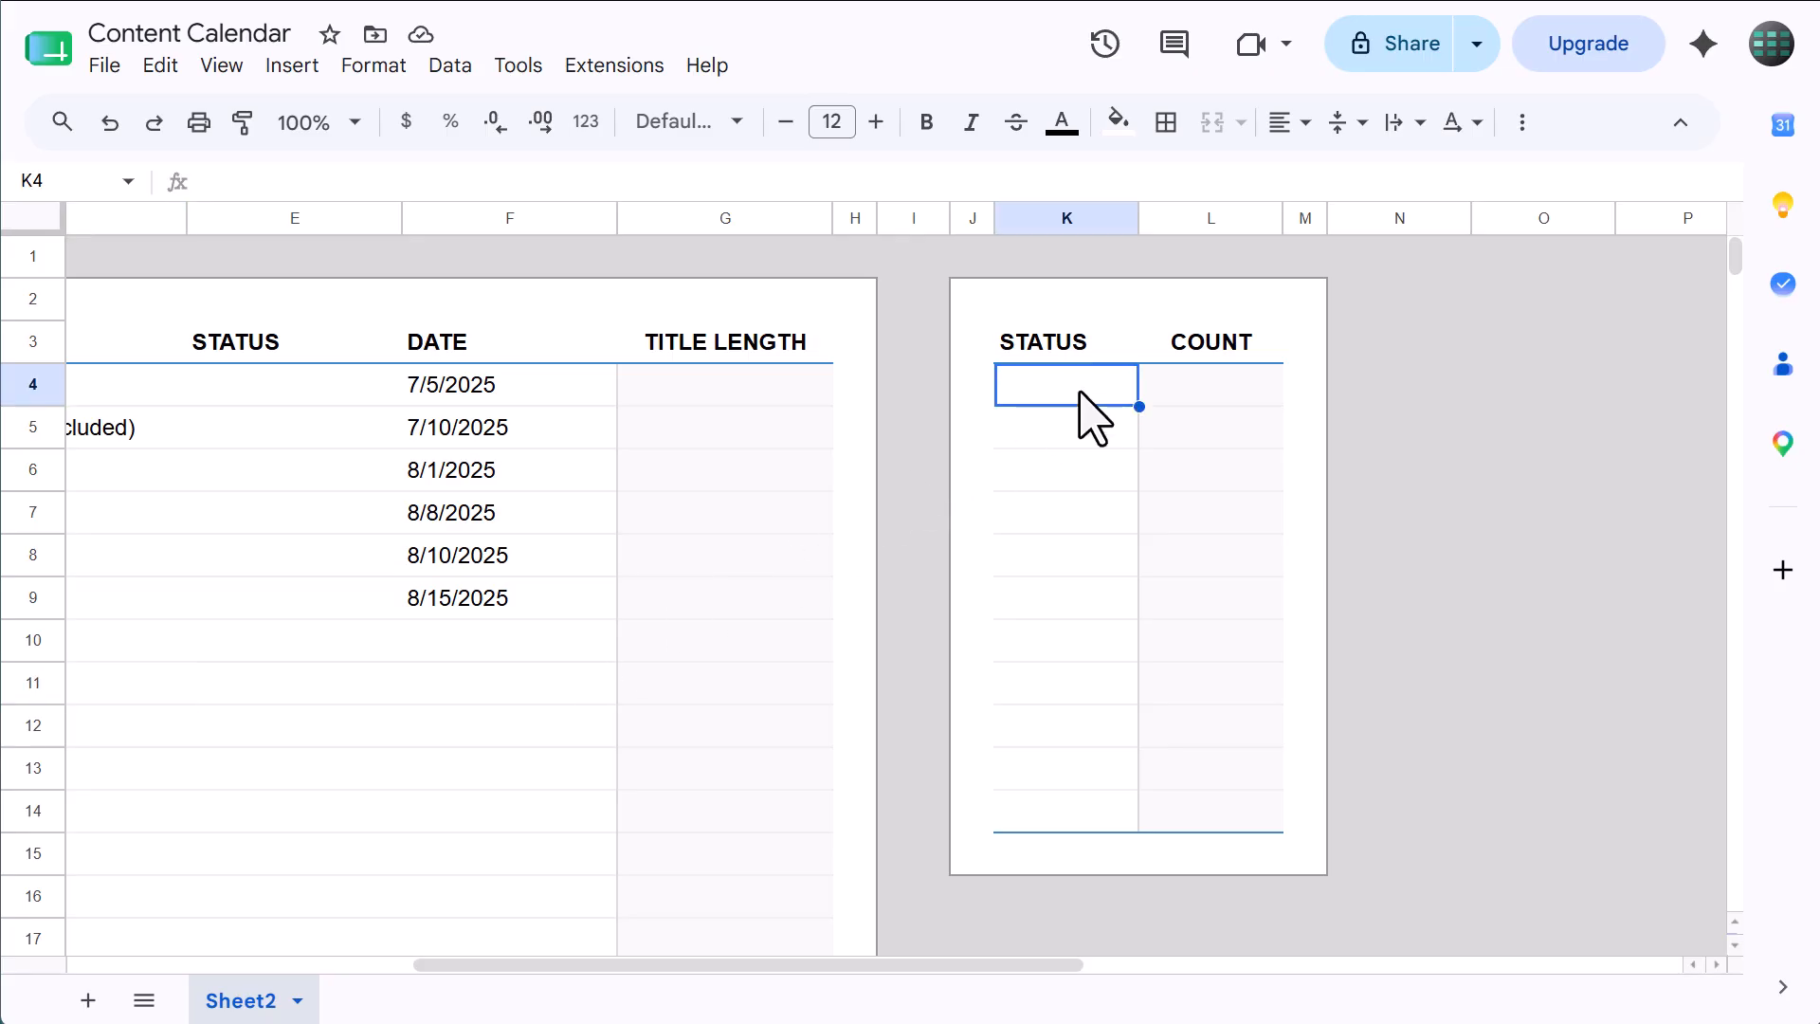
pyautogui.write('Idea In Work Complete Private Scheduled Unlisted Public')
pyautogui.click(1048, 730)
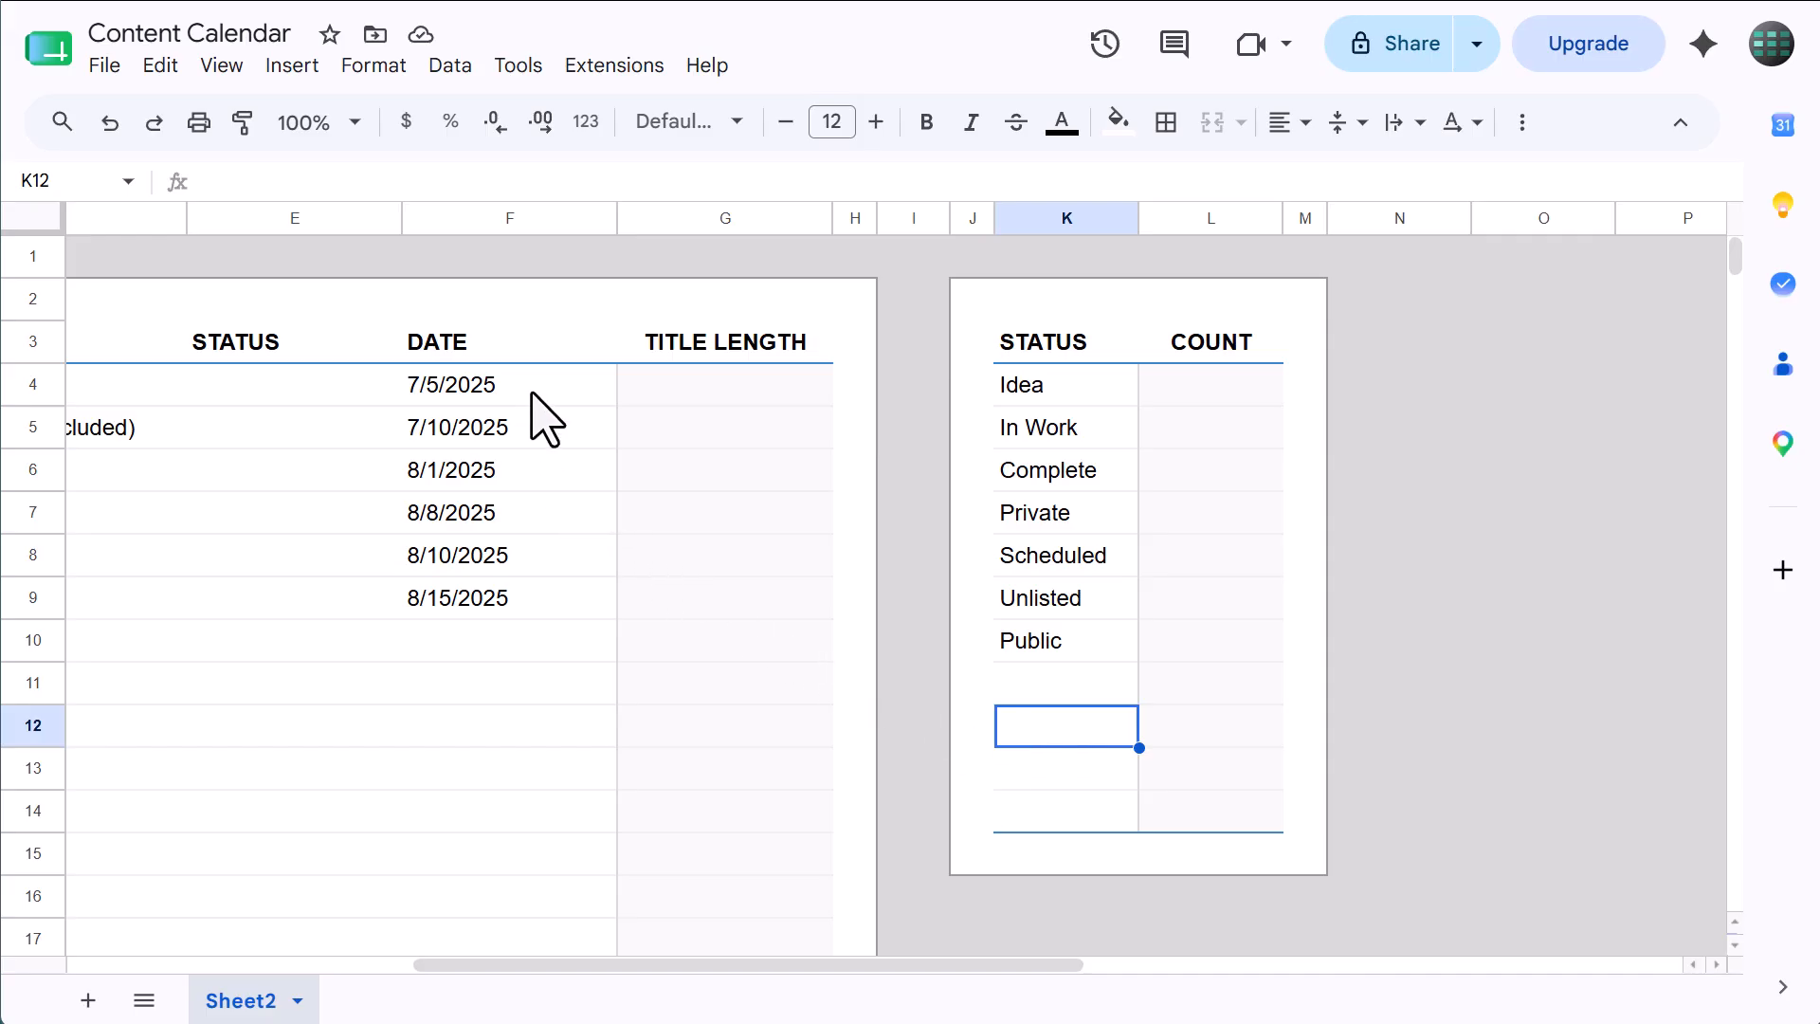
# - Start a custom date format for column F, clearing the existing parts and adding the month in abbreviated form (Aug)
pyautogui.click(475, 216)
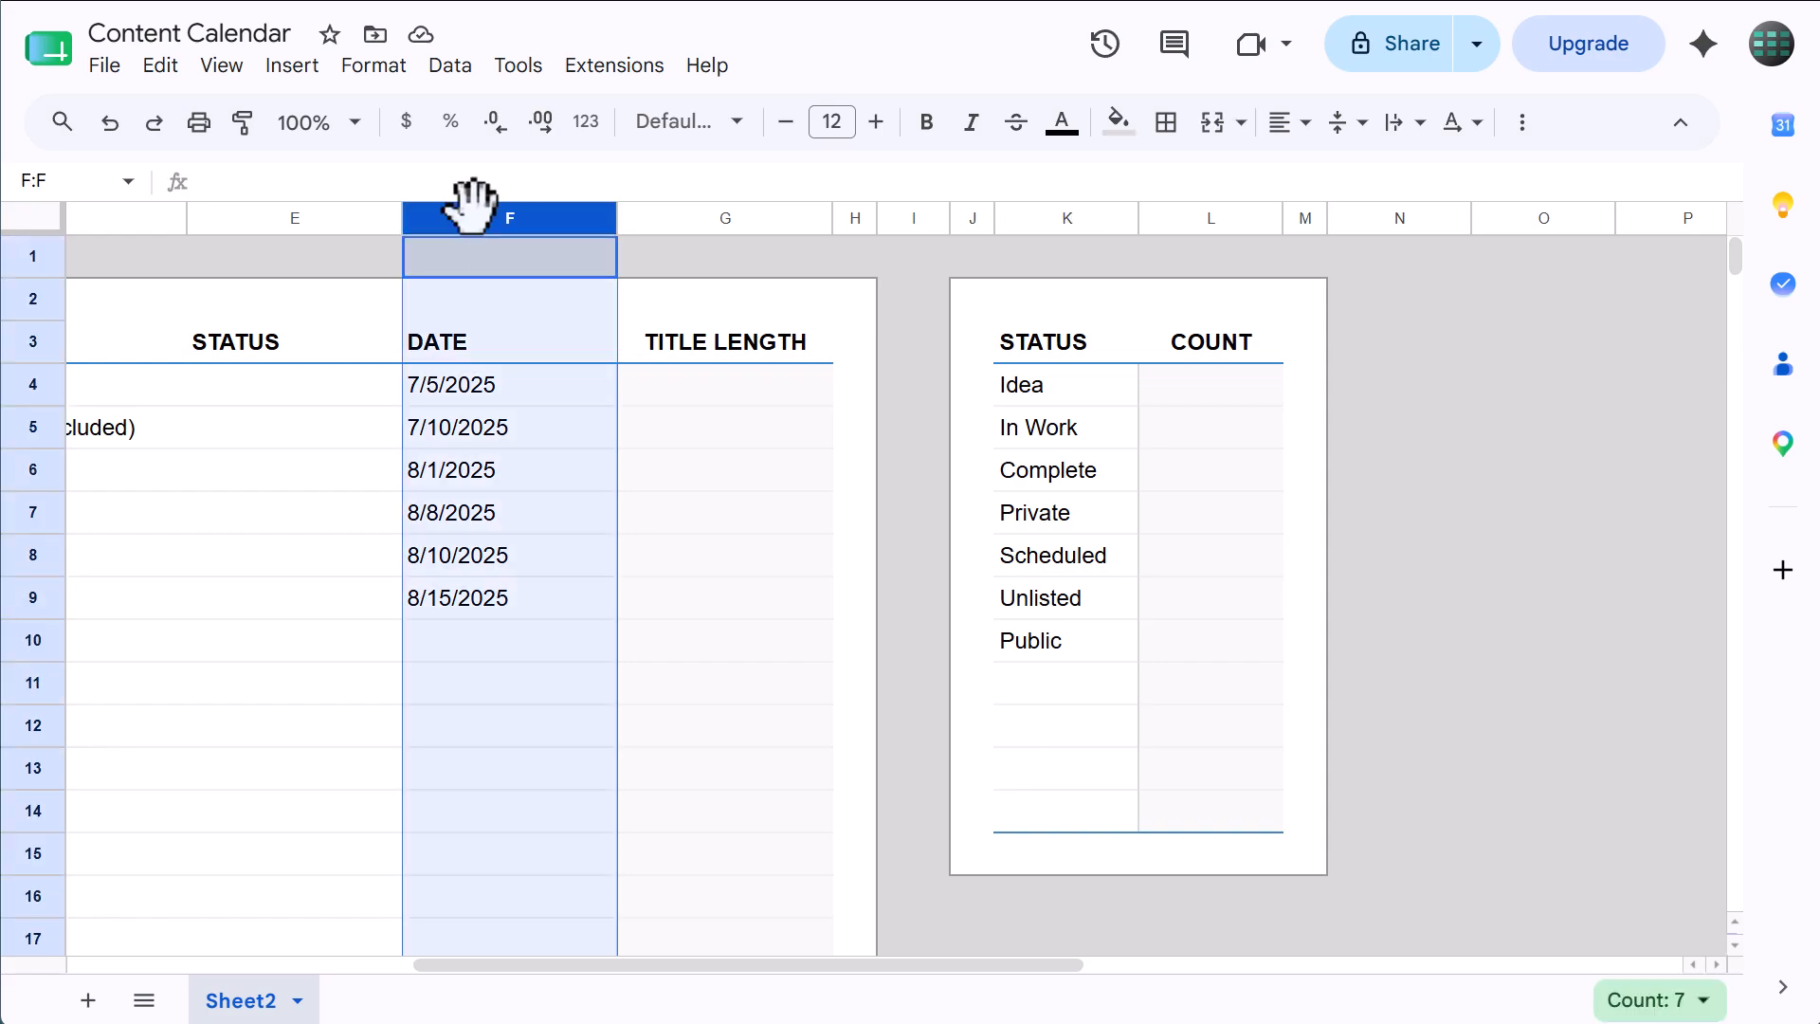
pyautogui.click(583, 133)
pyautogui.scroll(-1, 749, 569)
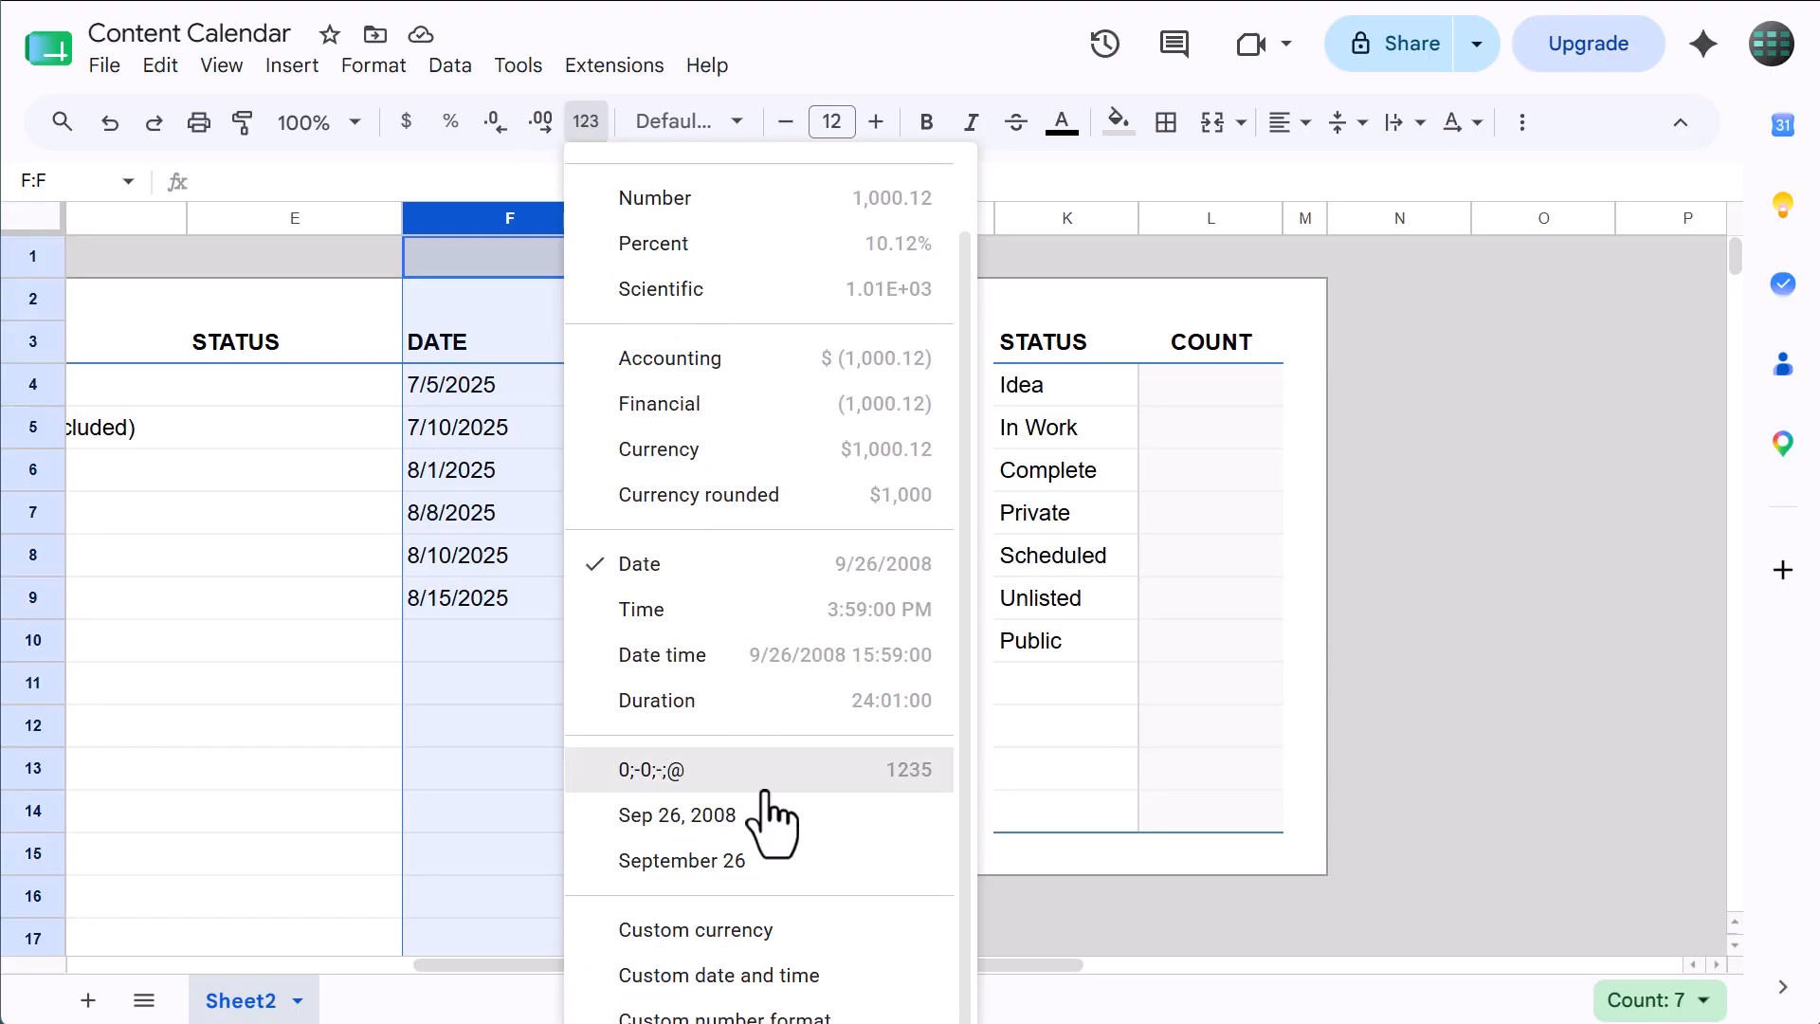
pyautogui.click(801, 976)
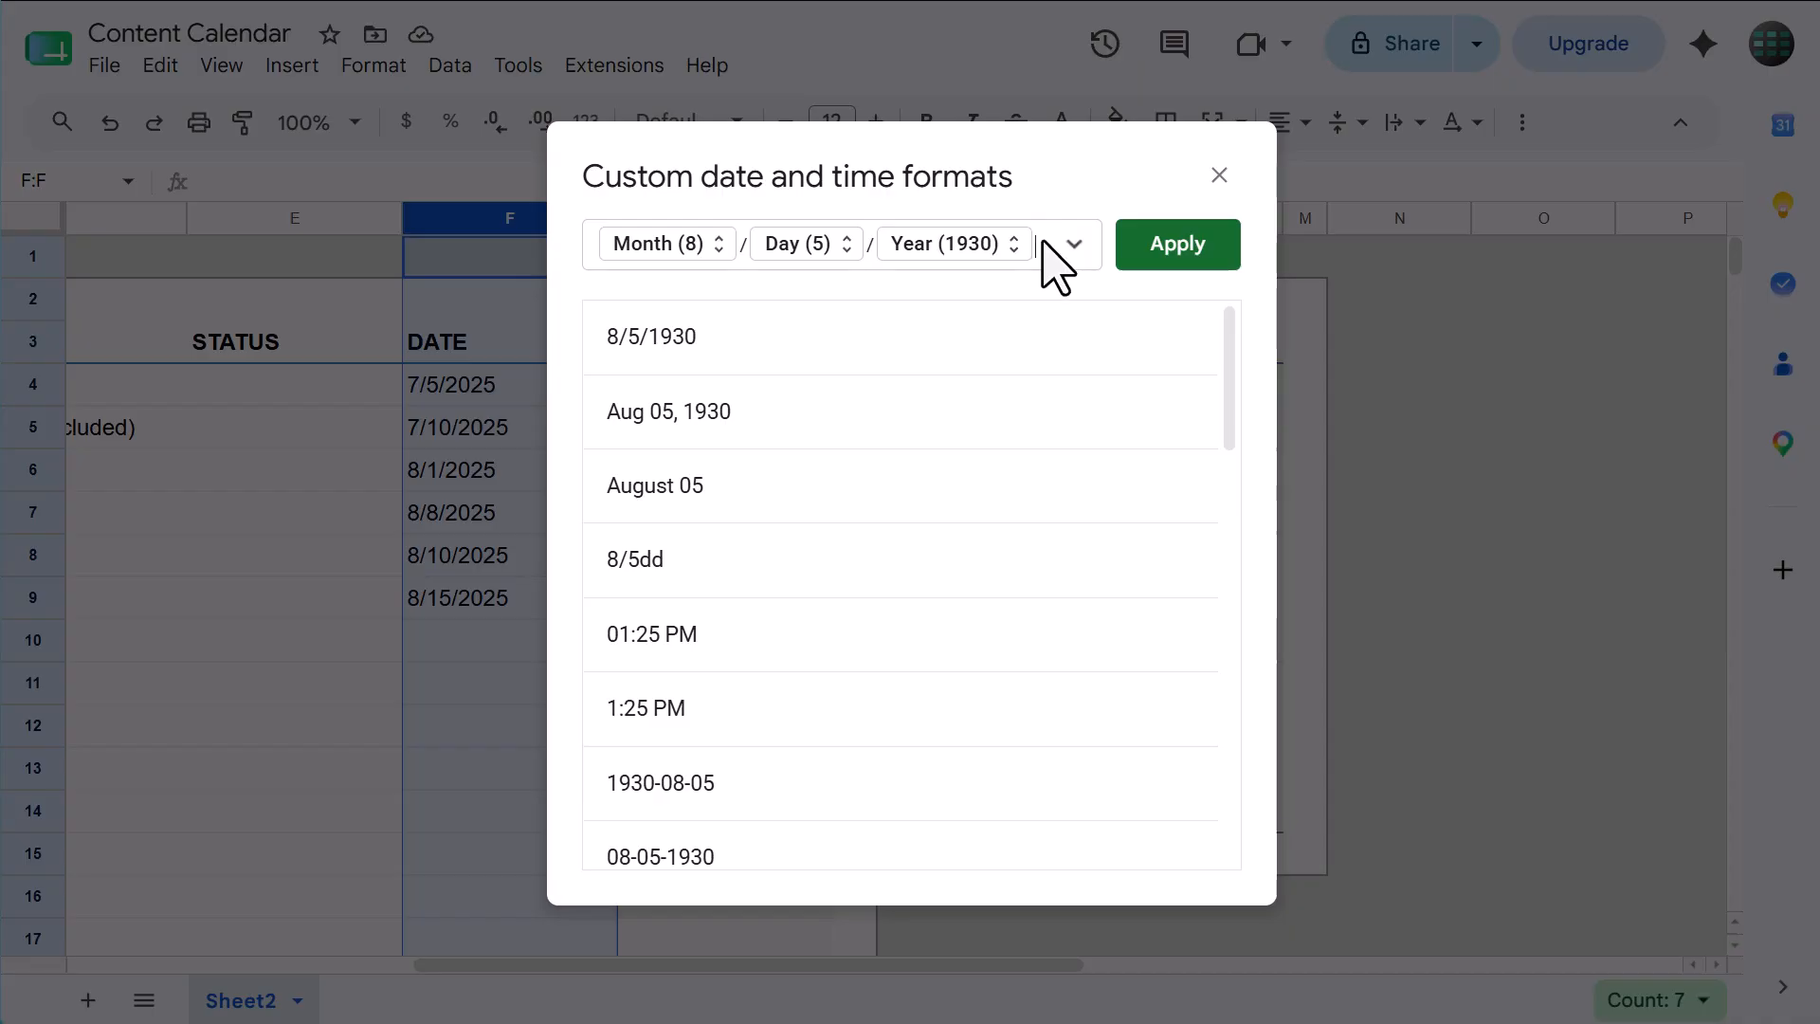
pyautogui.press('BackSpace')
pyautogui.press('BackSpace')
pyautogui.press('BackSpace')
pyautogui.press('BackSpace')
pyautogui.press('BackSpace')
pyautogui.click(1074, 244)
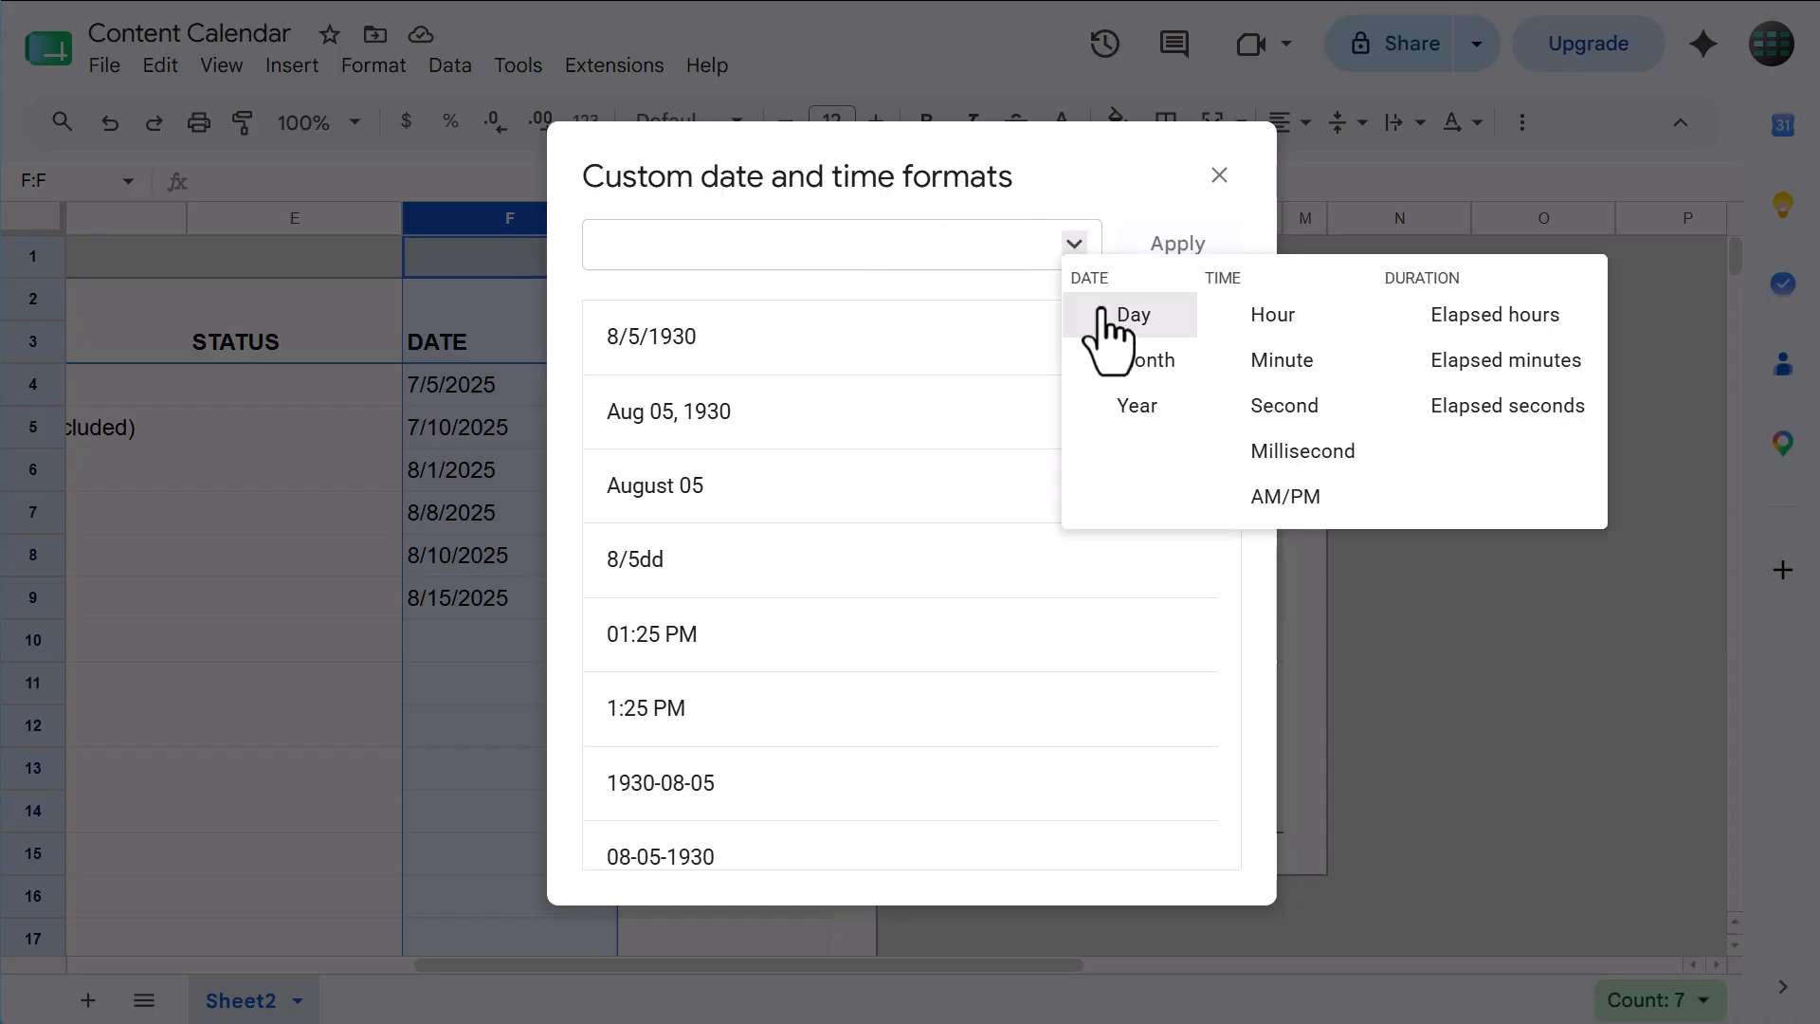
pyautogui.click(1128, 360)
pyautogui.click(687, 244)
pyautogui.click(749, 343)
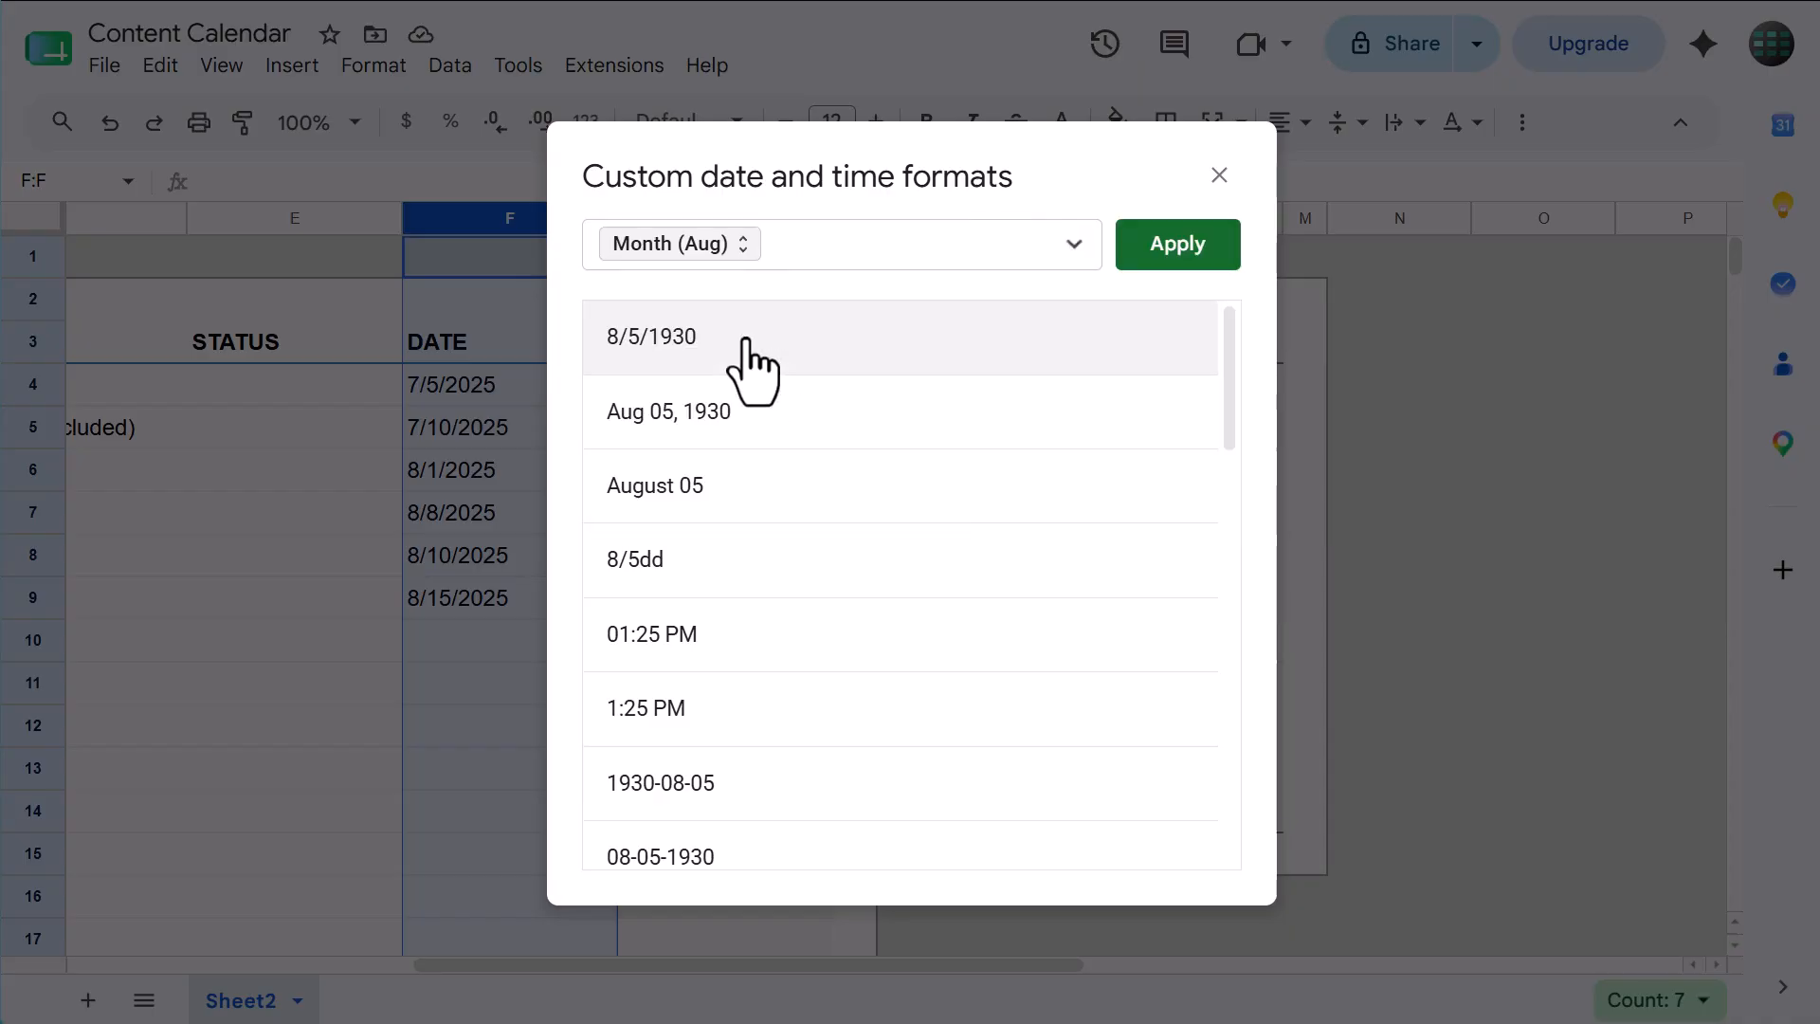
# - Add the day with a leading zero (05) after the month in the custom date format
pyautogui.click(840, 240)
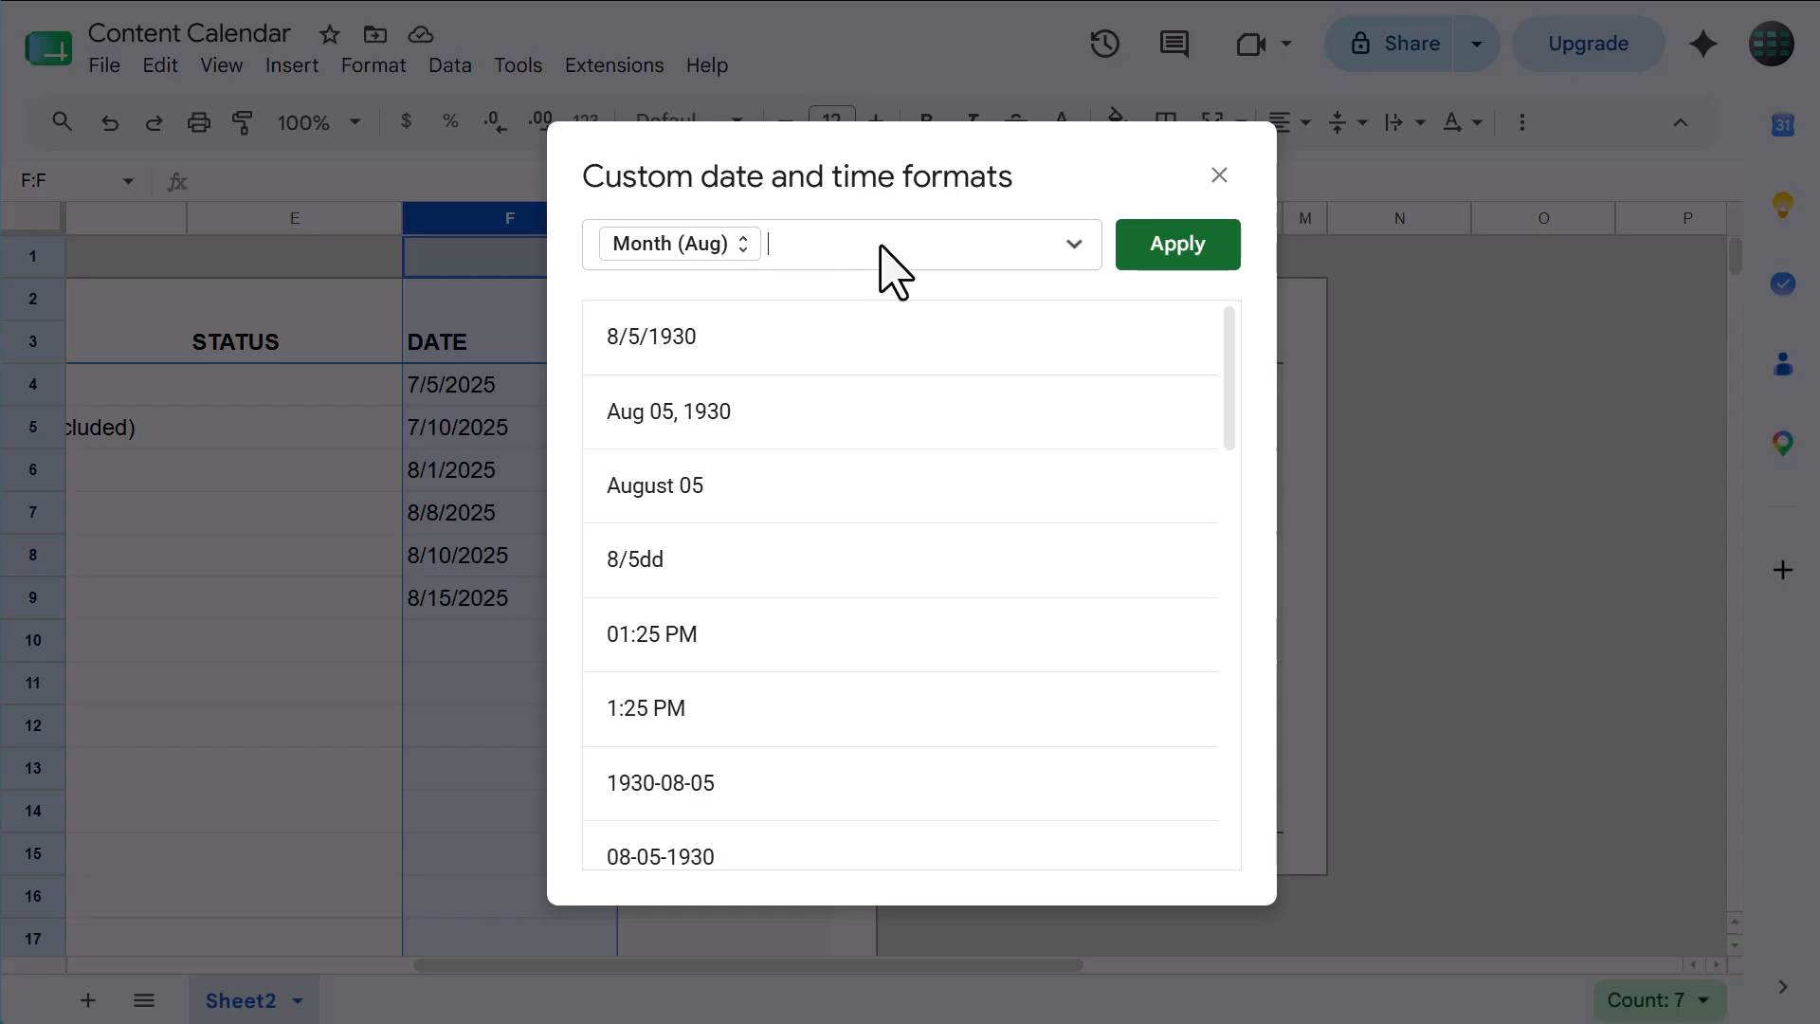
pyautogui.click(1074, 244)
pyautogui.click(1128, 316)
pyautogui.click(833, 244)
pyautogui.click(861, 296)
pyautogui.click(962, 249)
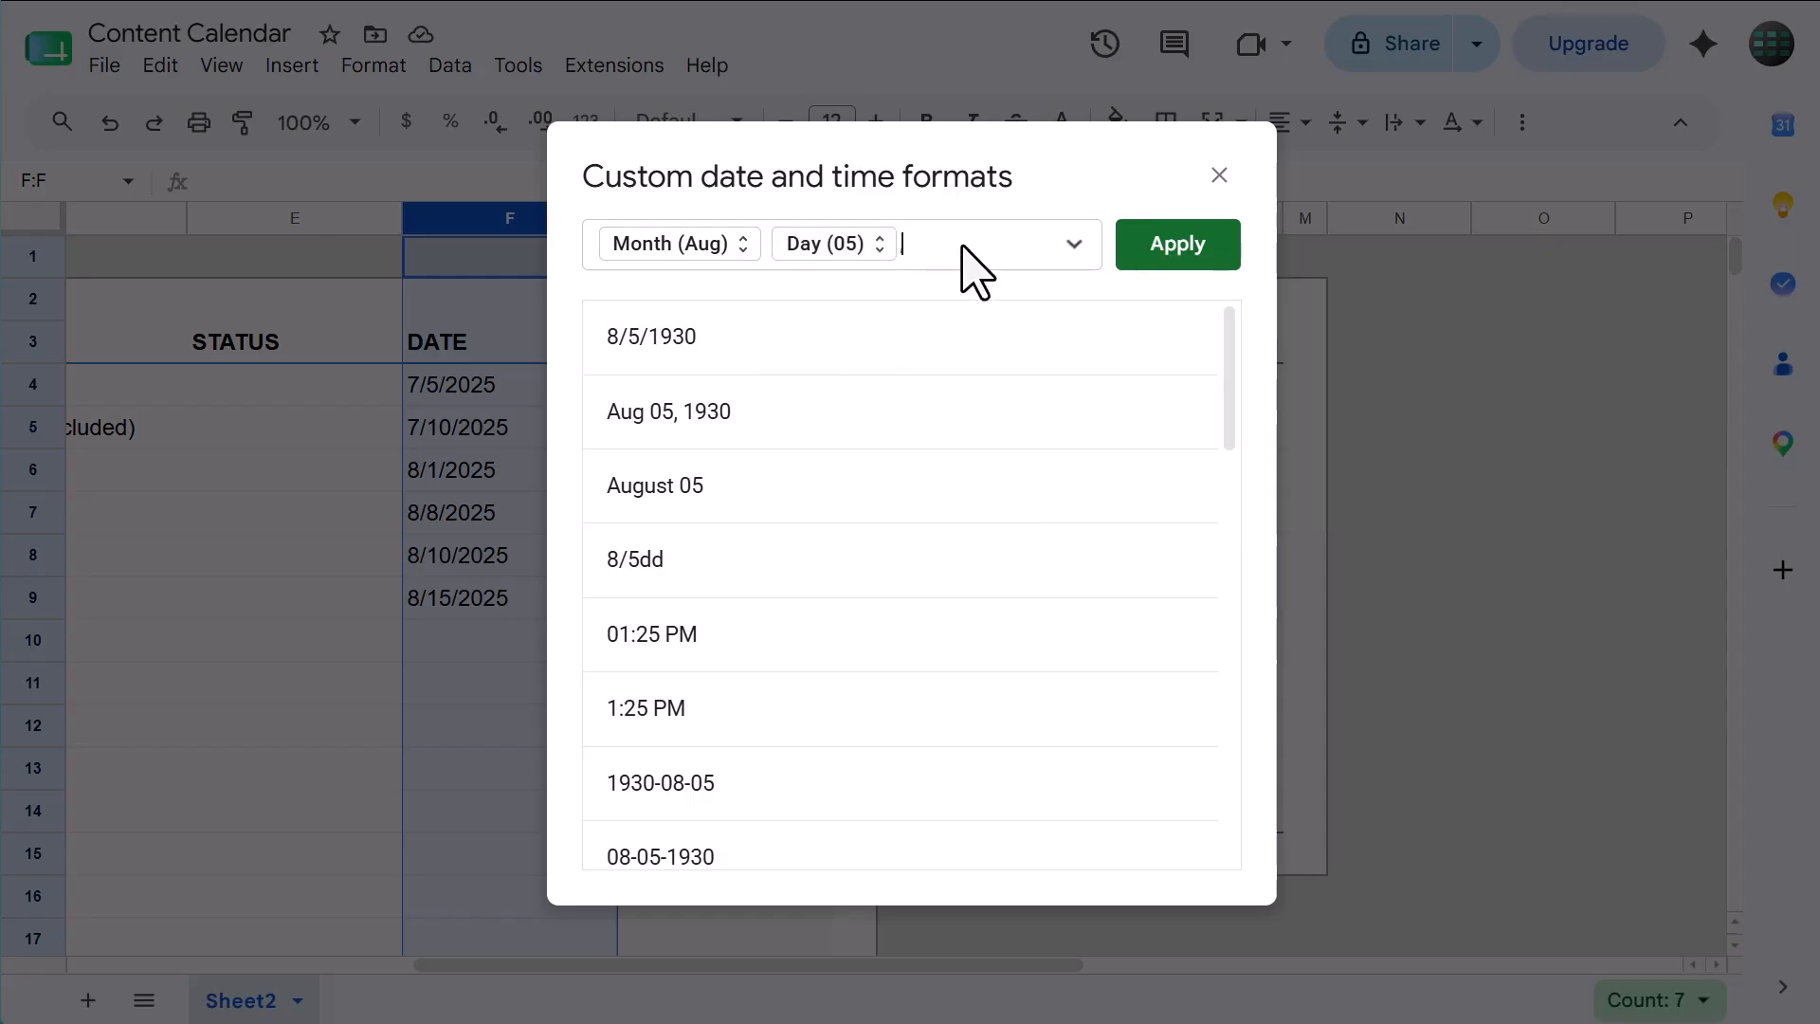
# - Complete the custom date format with a comma and the four-digit year (1930), and apply it to column F
pyautogui.write(',')
pyautogui.click(1074, 247)
pyautogui.click(1128, 402)
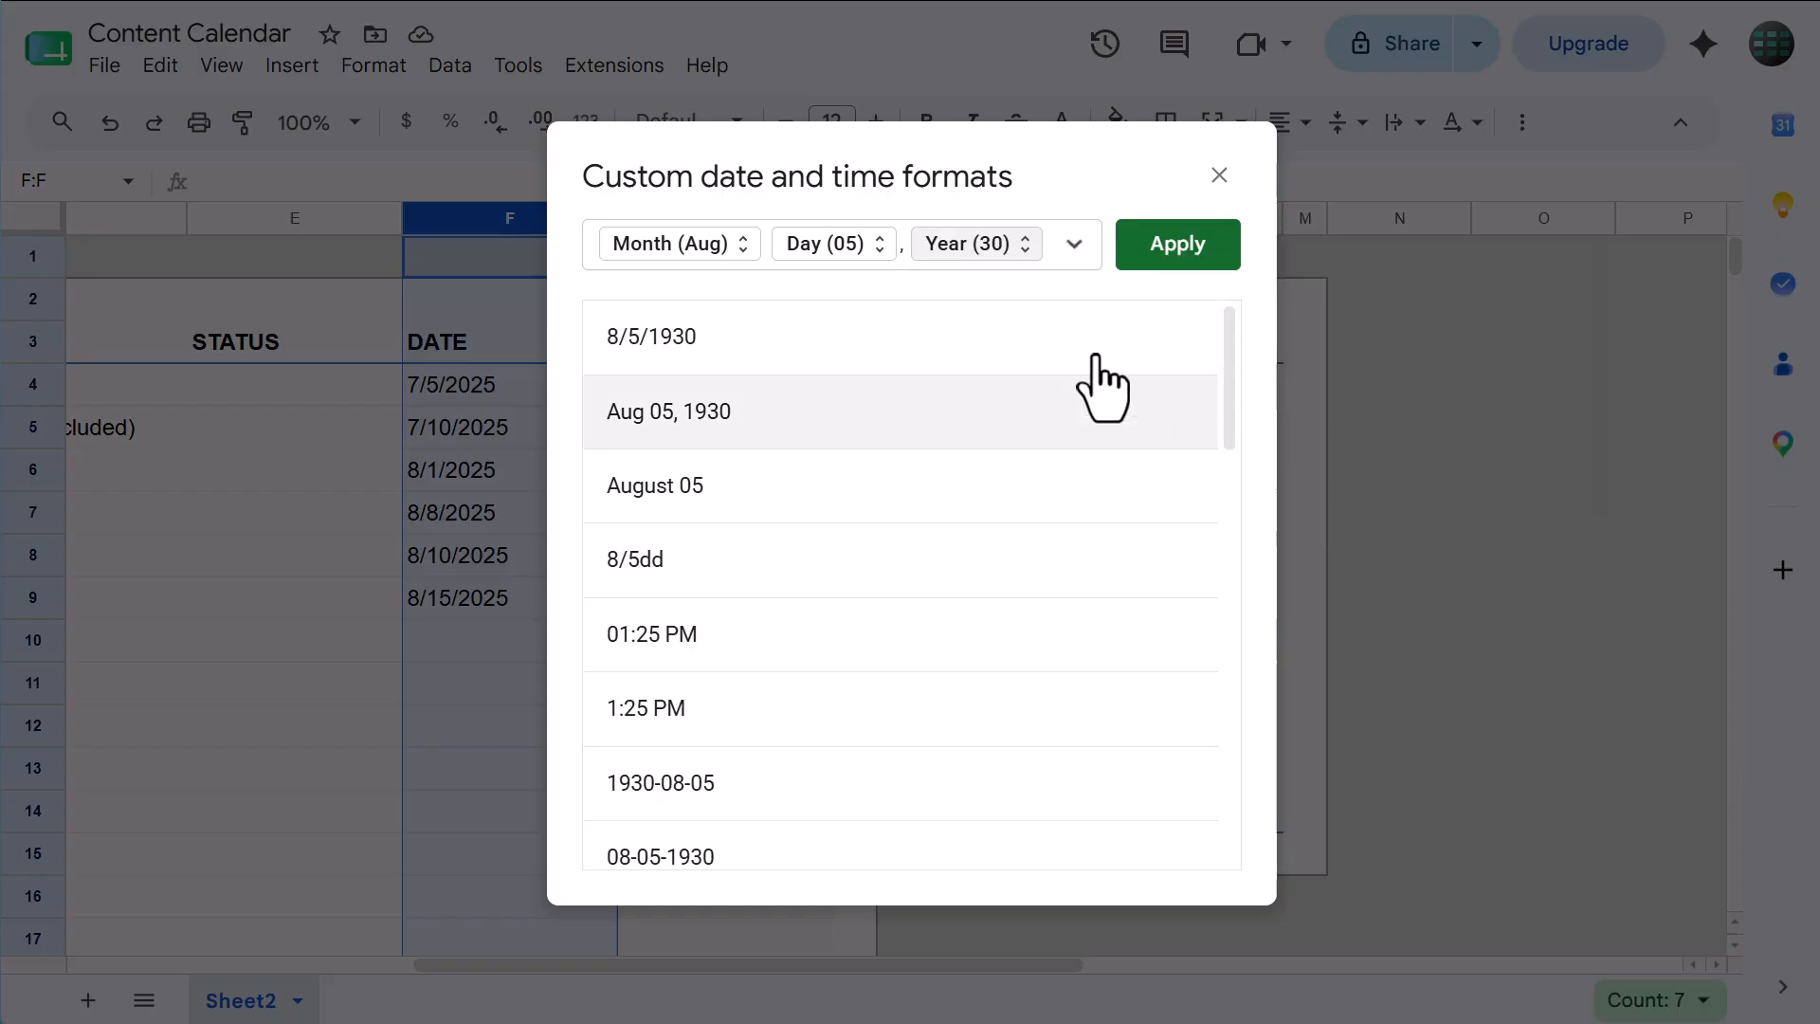
pyautogui.click(966, 247)
pyautogui.click(1003, 304)
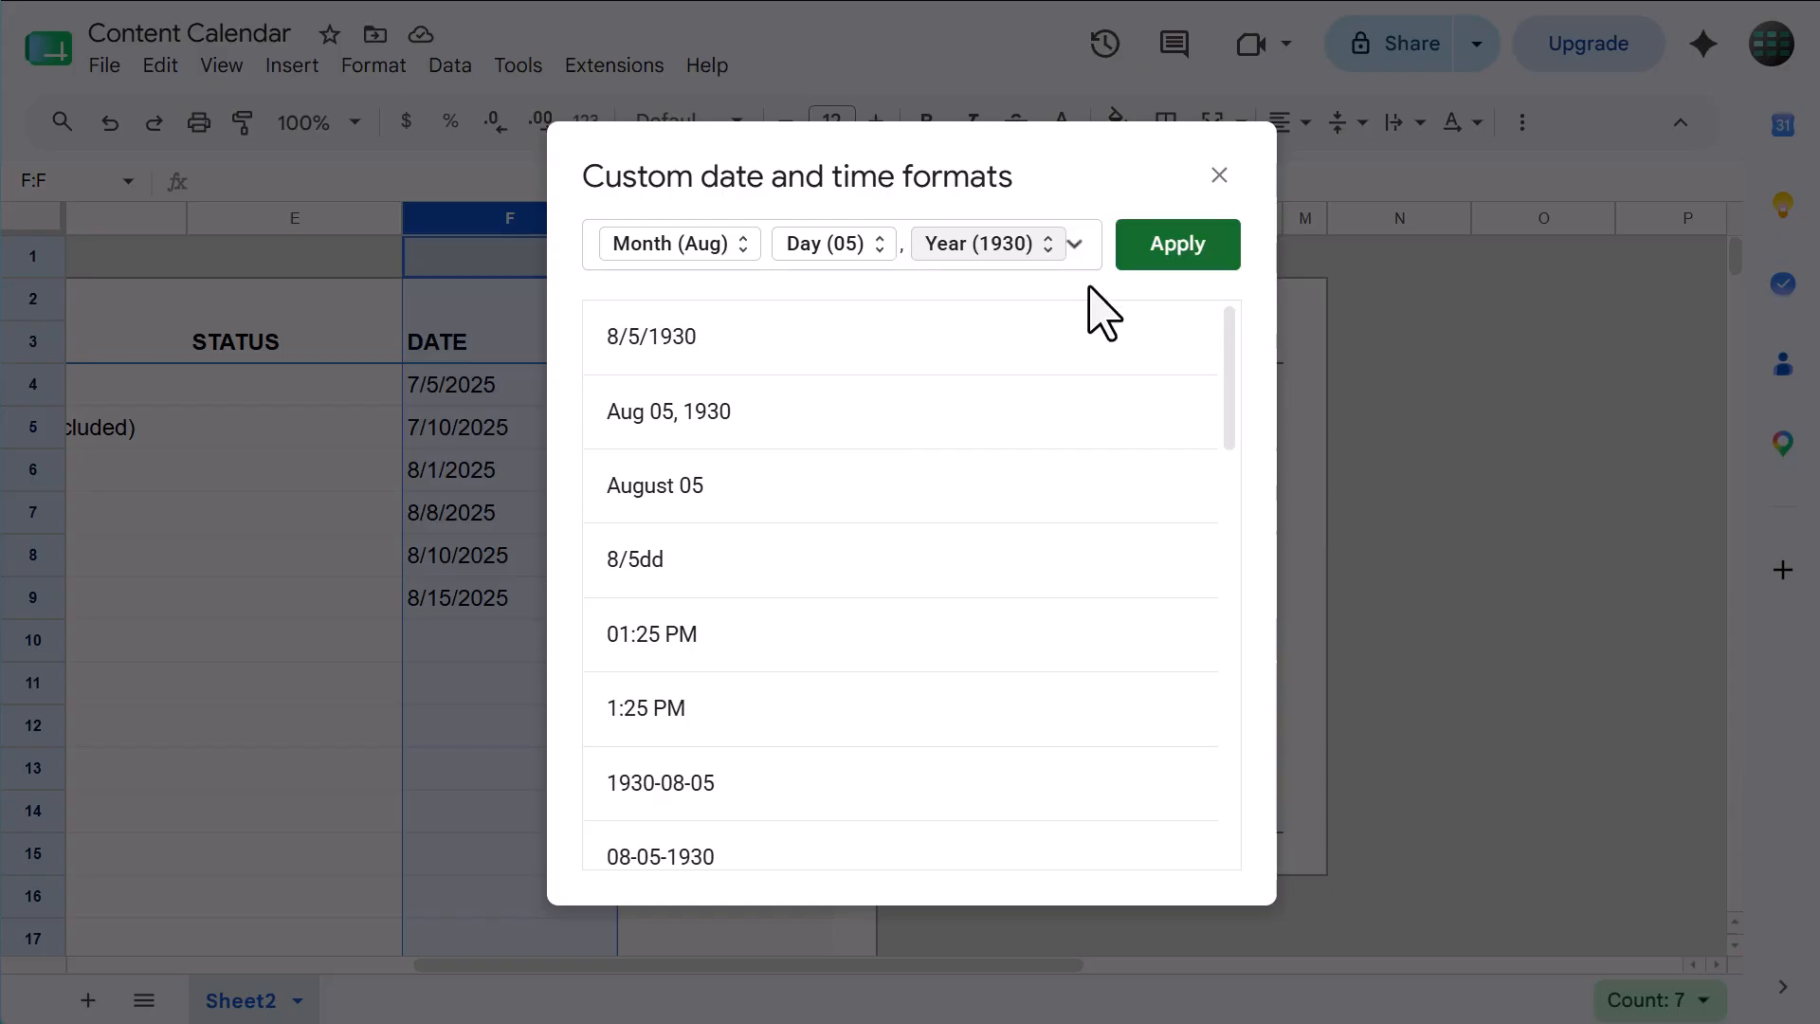
pyautogui.click(1180, 254)
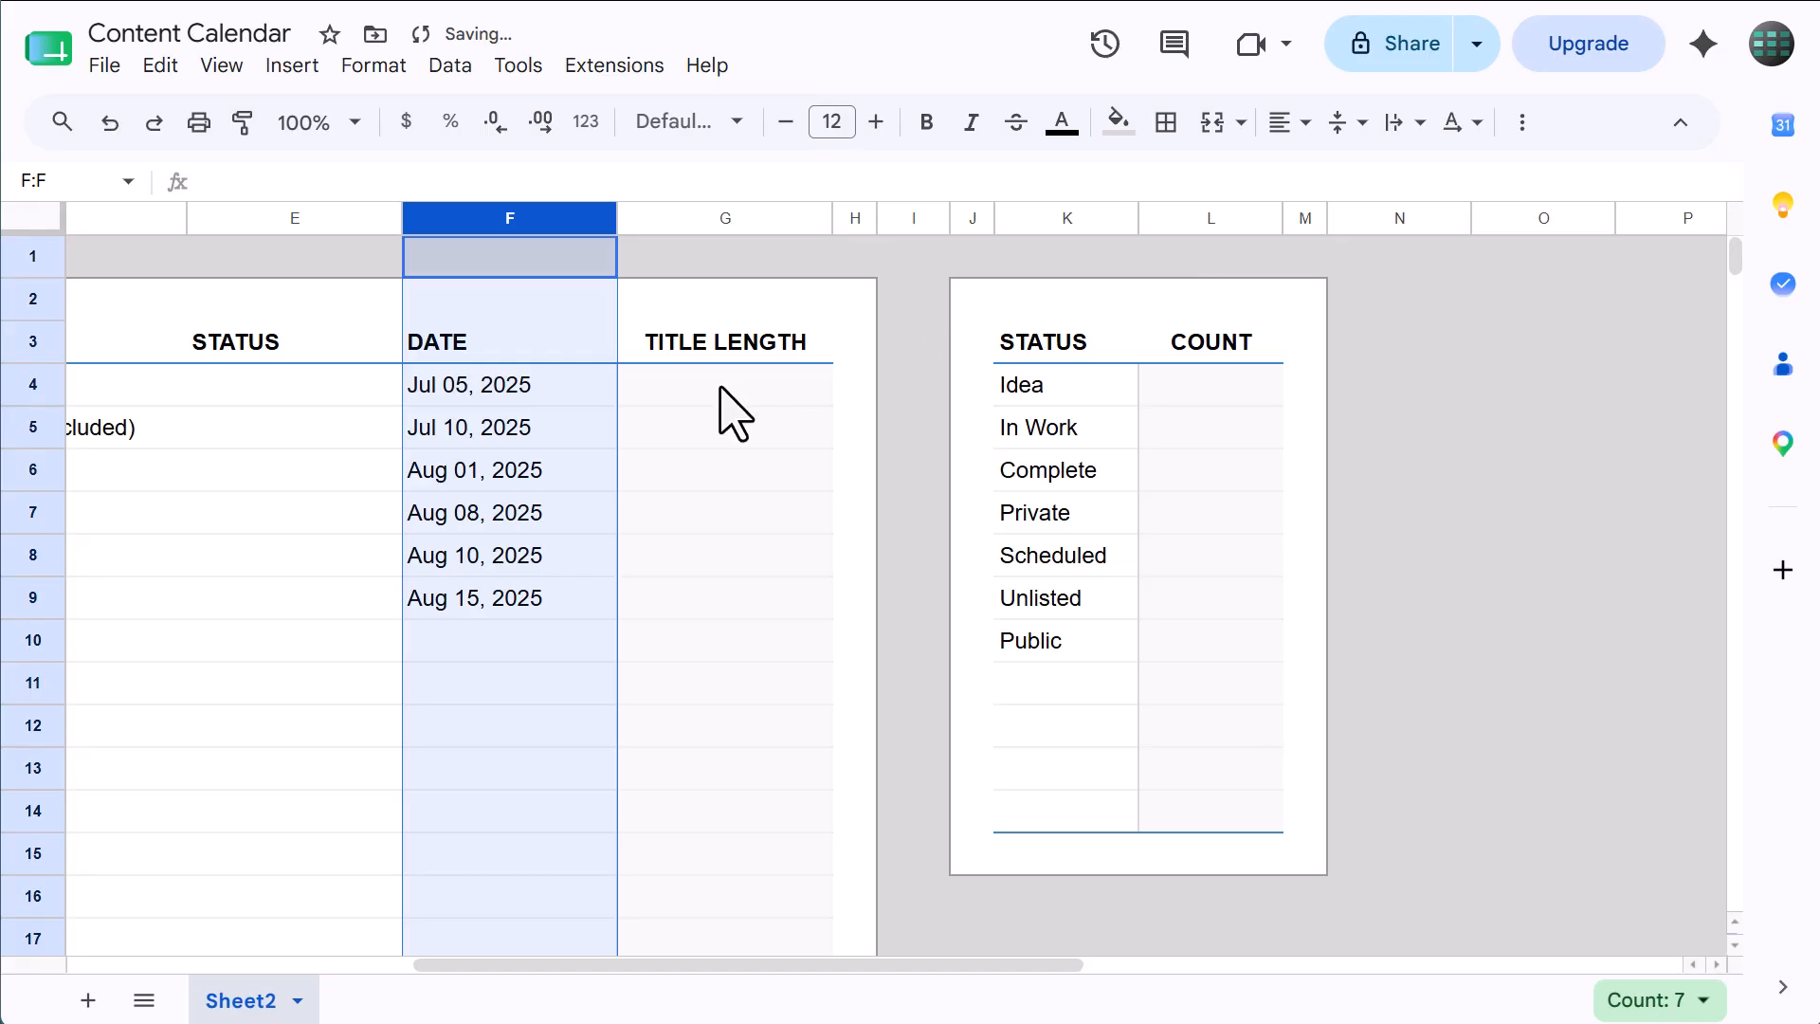
pyautogui.click(519, 439)
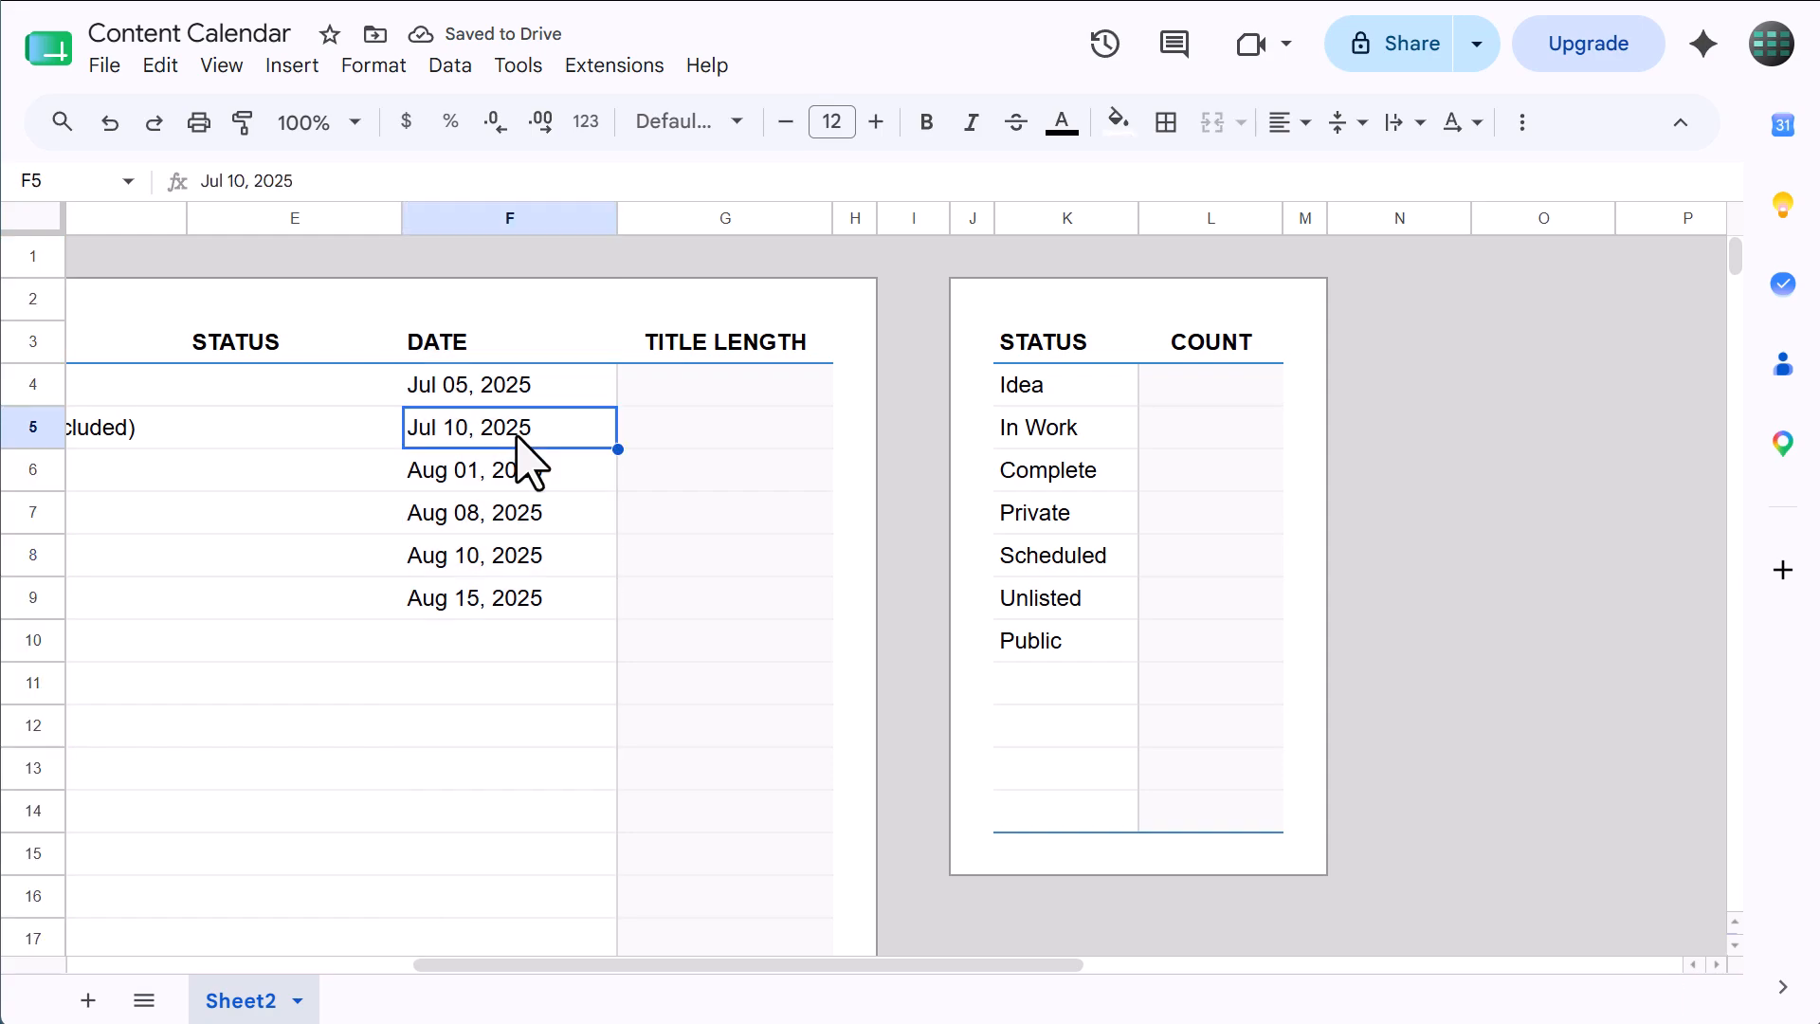
# - Enter the formula =IF(D4="","-",LEN(D4)) in the first TITLE LENGTH cell, G4
pyautogui.click(748, 395)
pyautogui.click(812, 185)
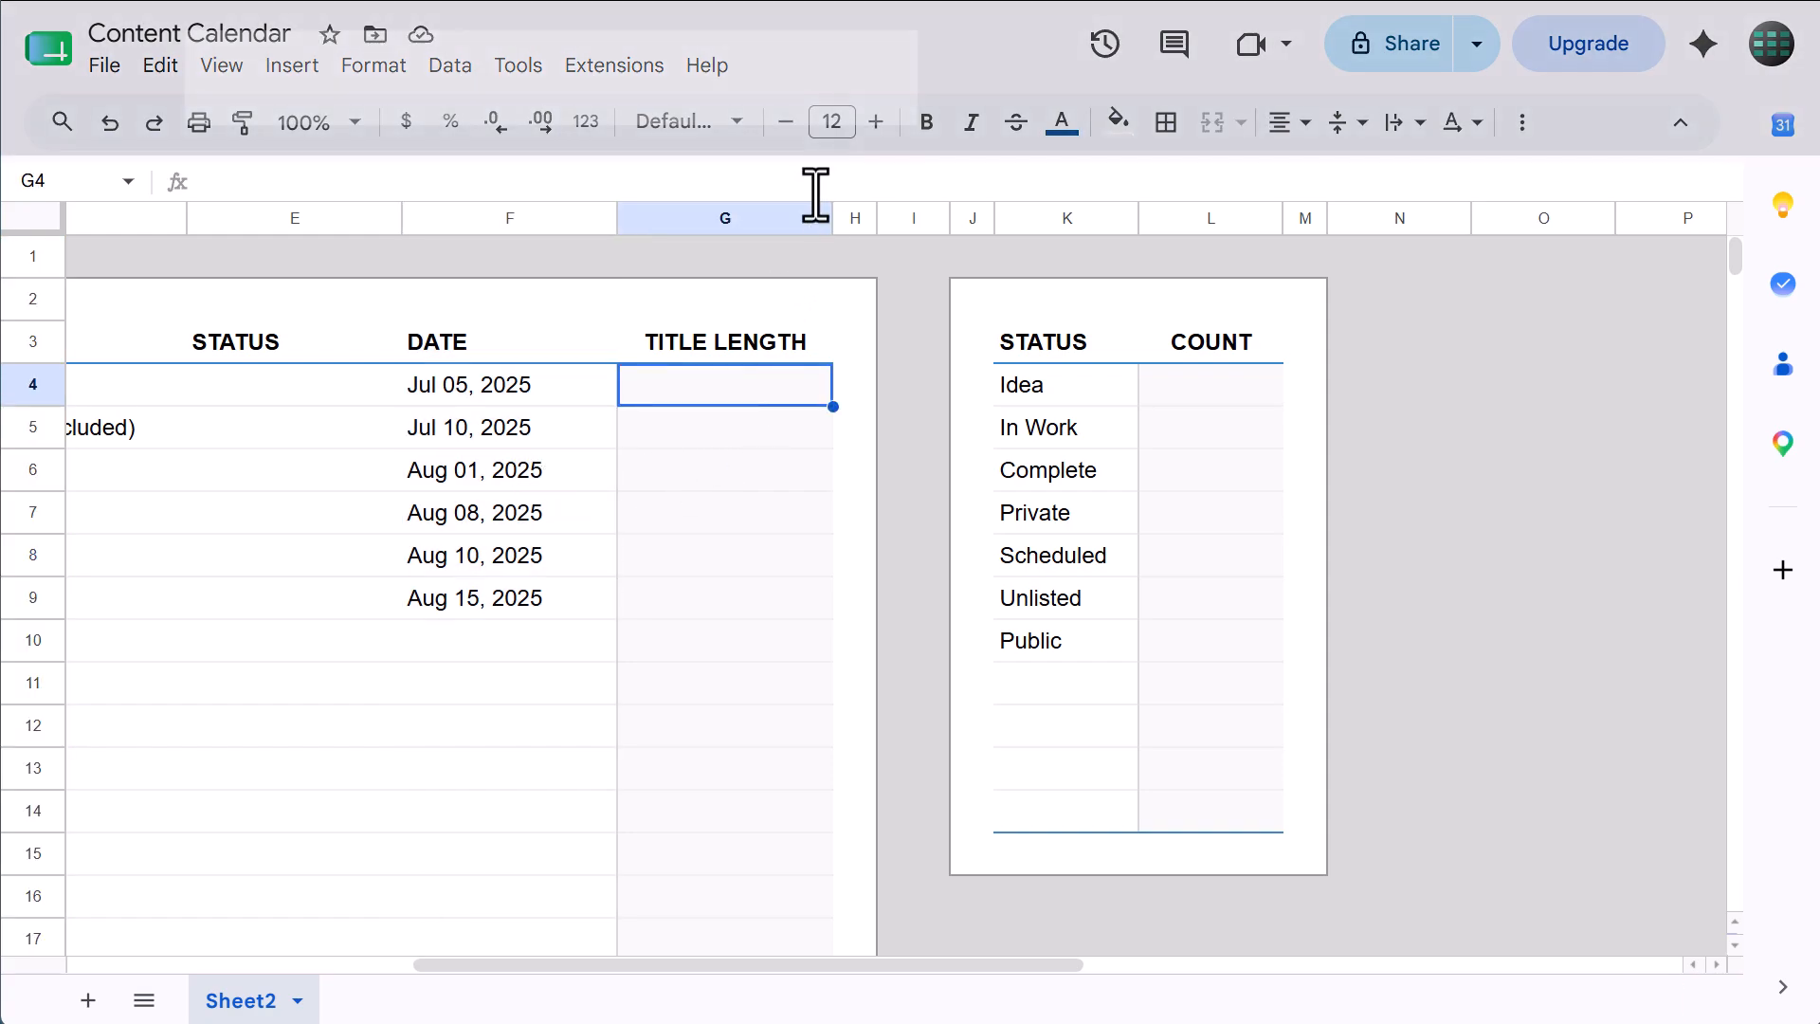
pyautogui.write('=')
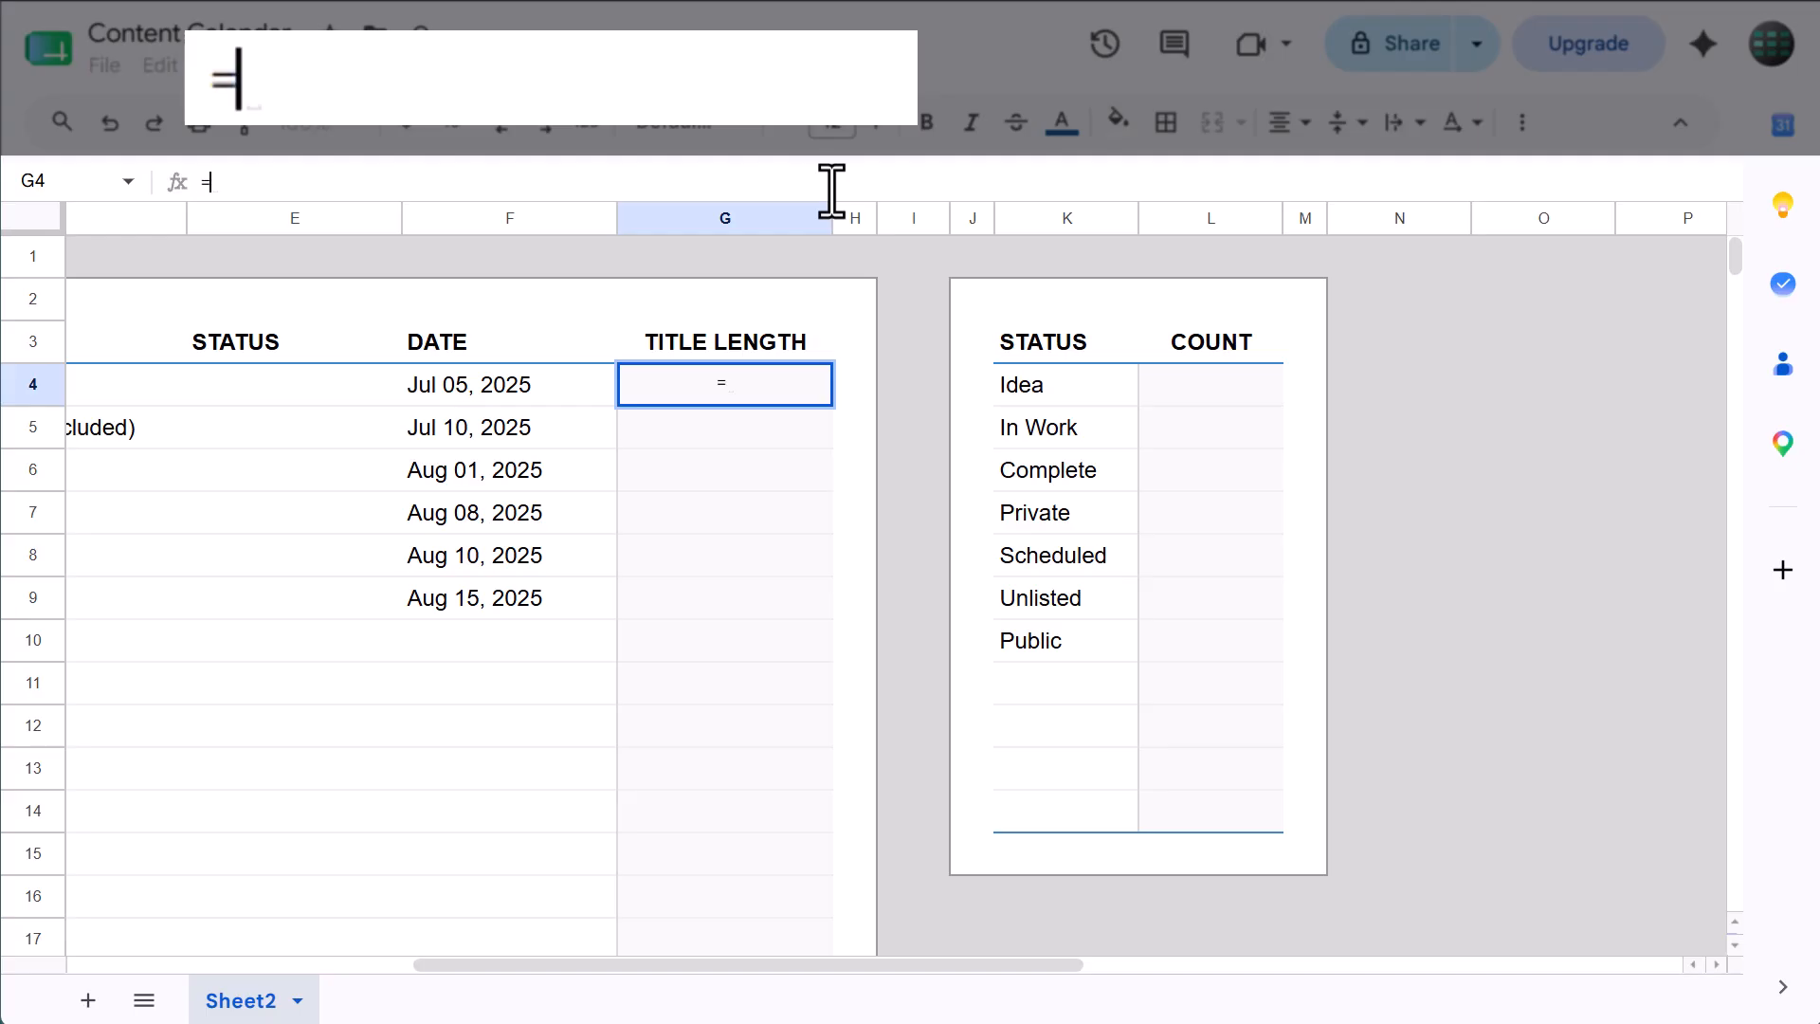
pyautogui.write('if')
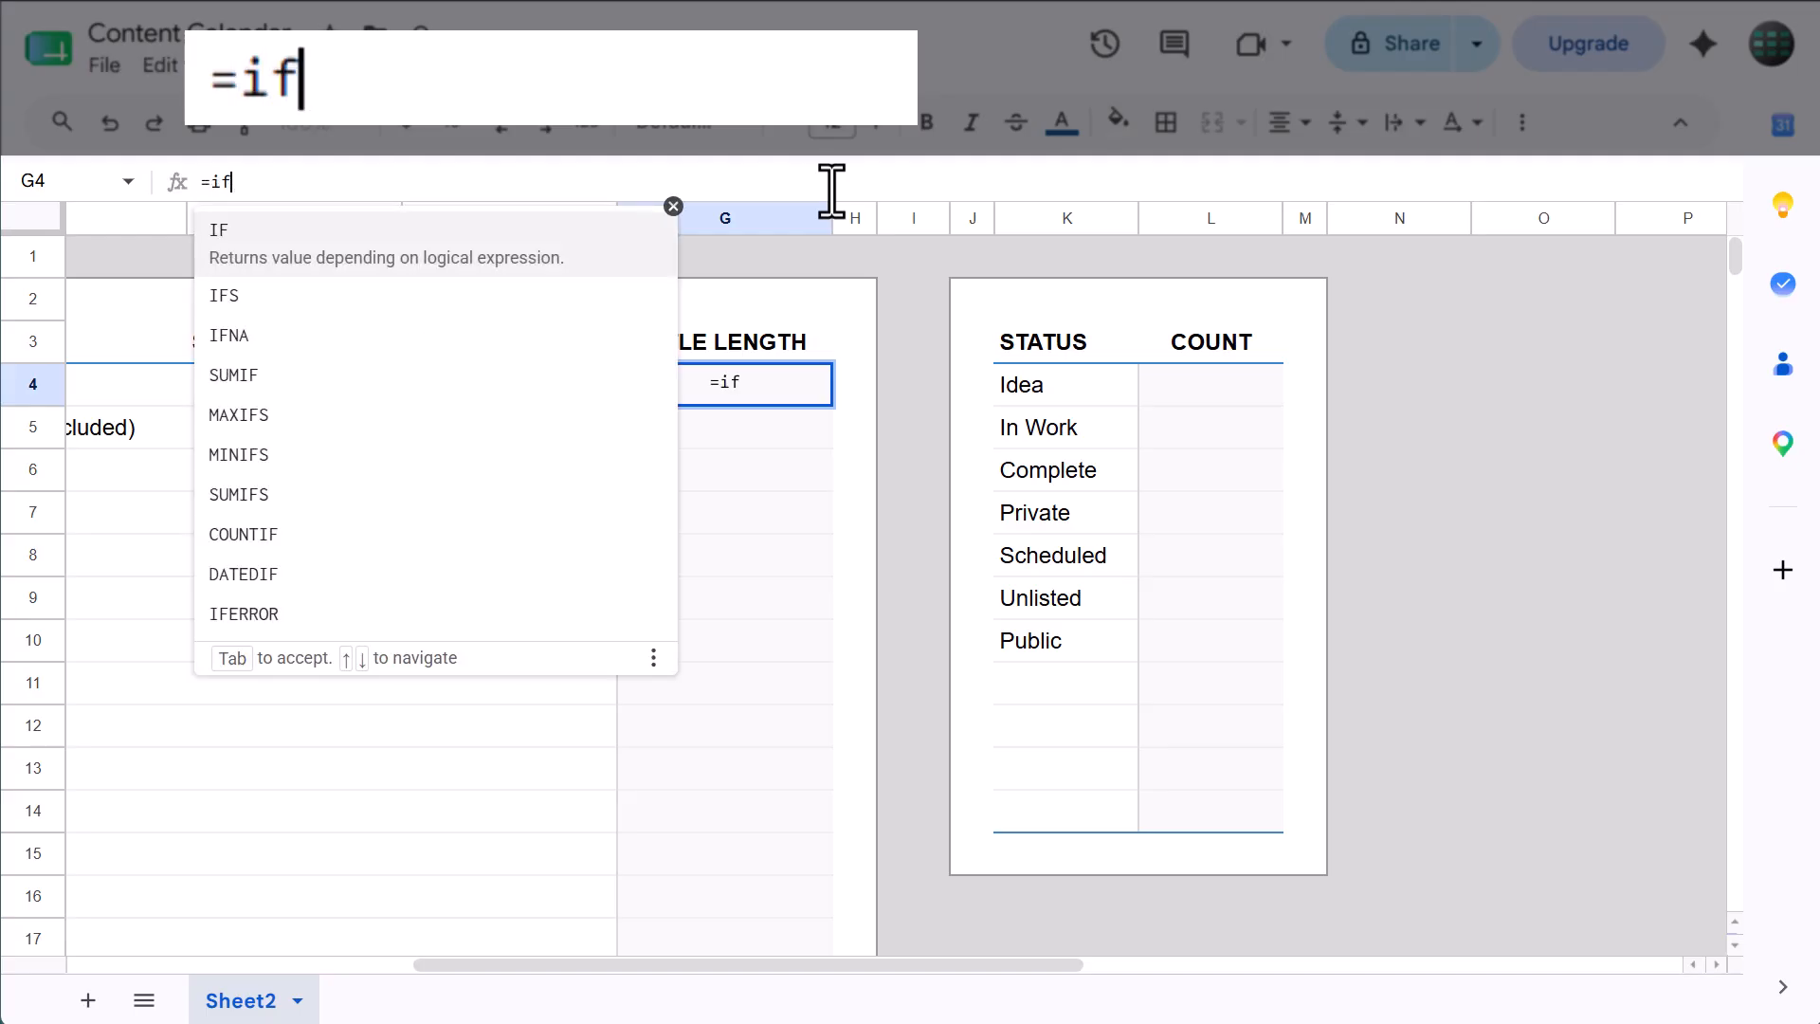
pyautogui.write('(D4')
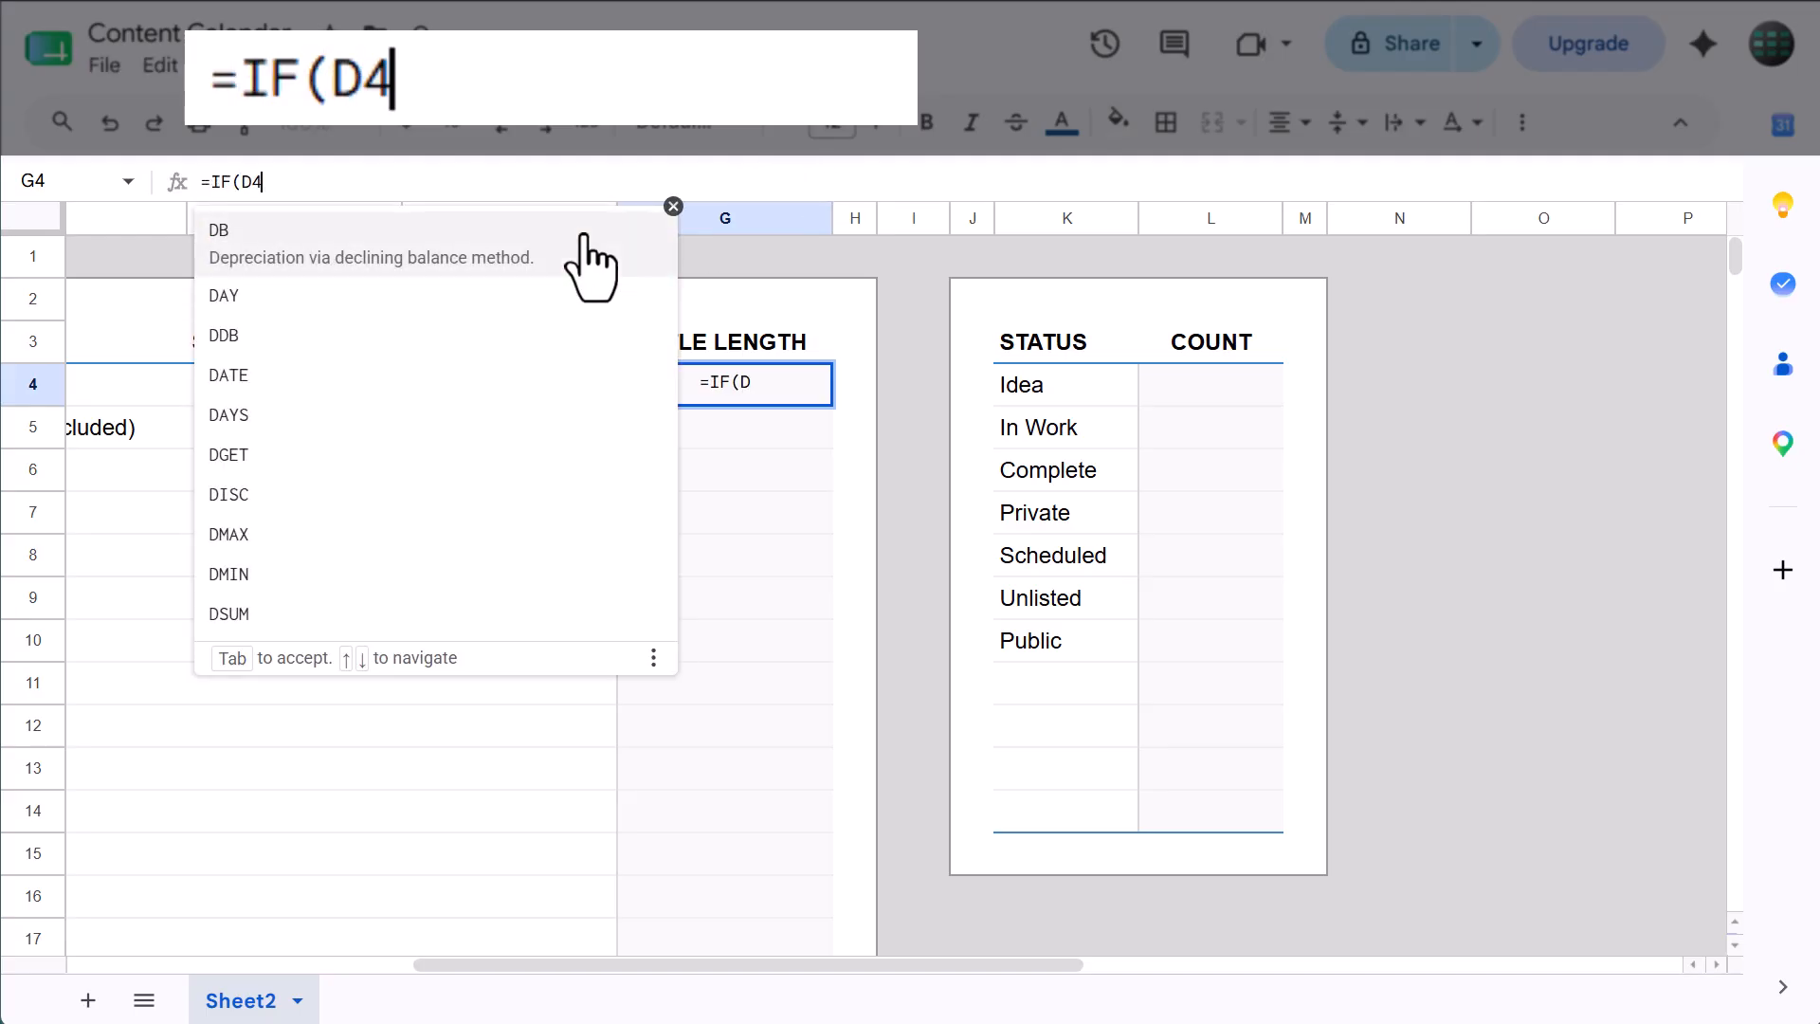
pyautogui.write('="')
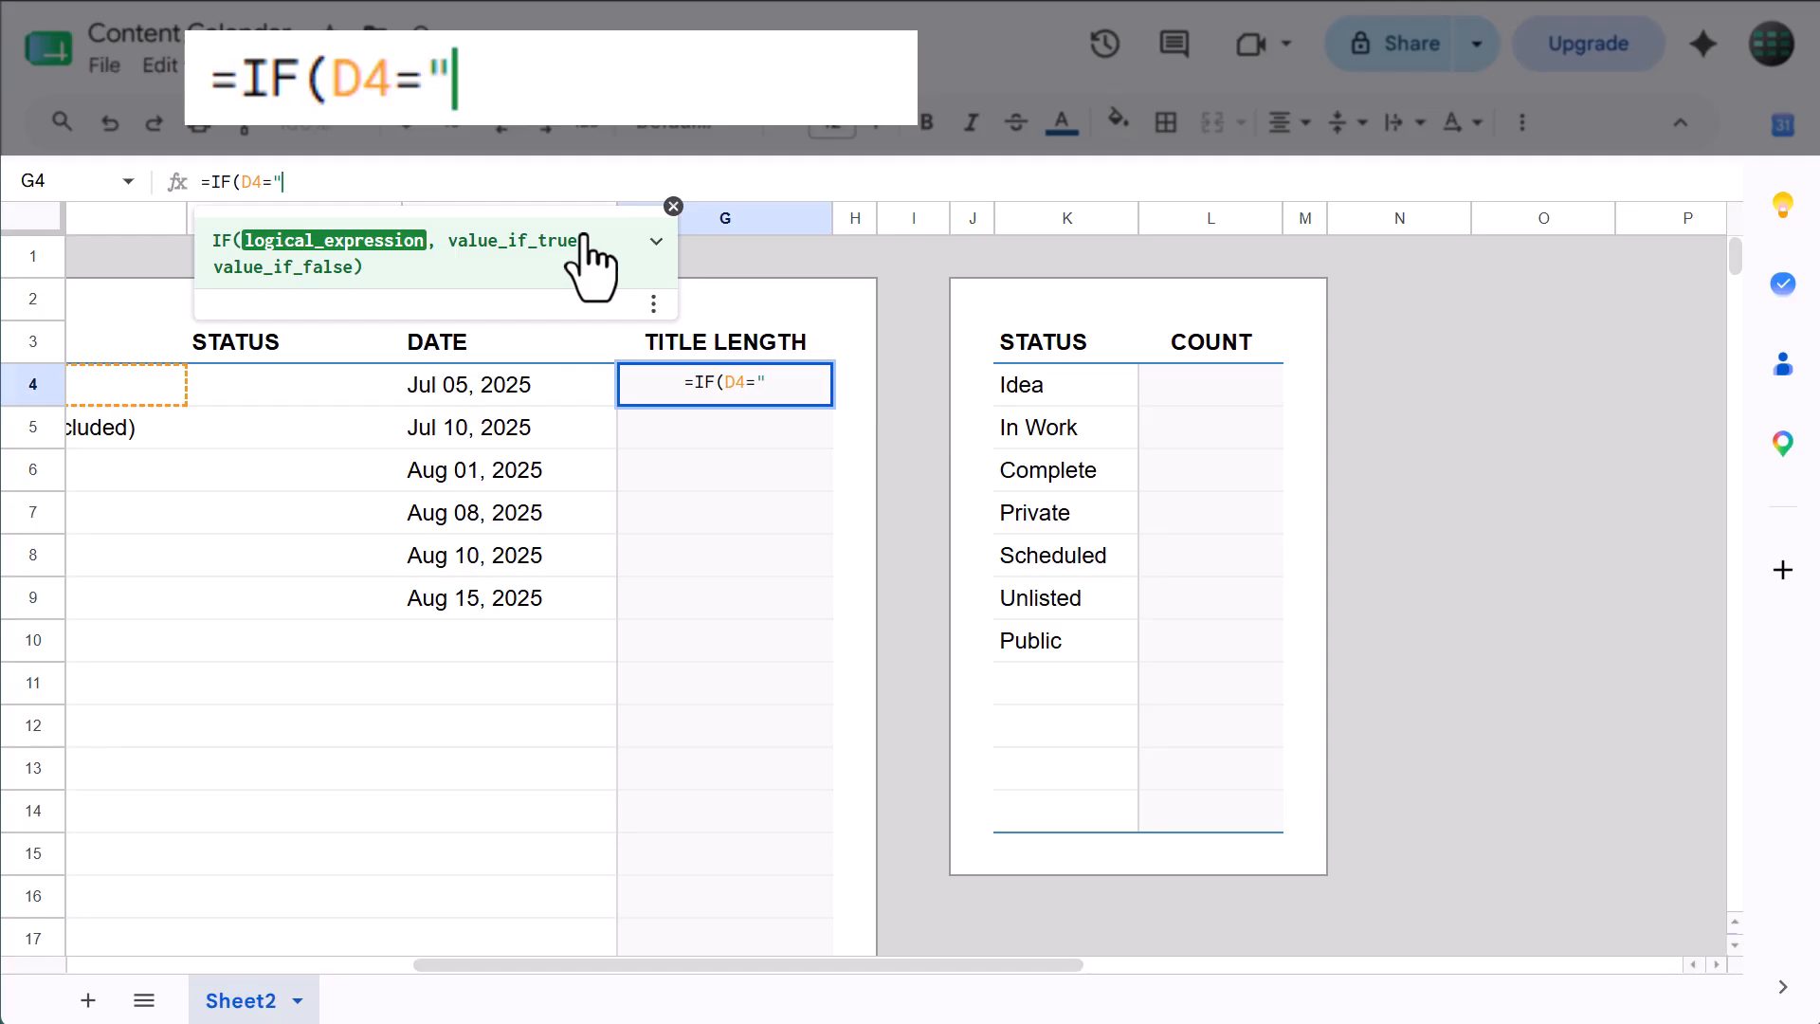
pyautogui.write('","-')
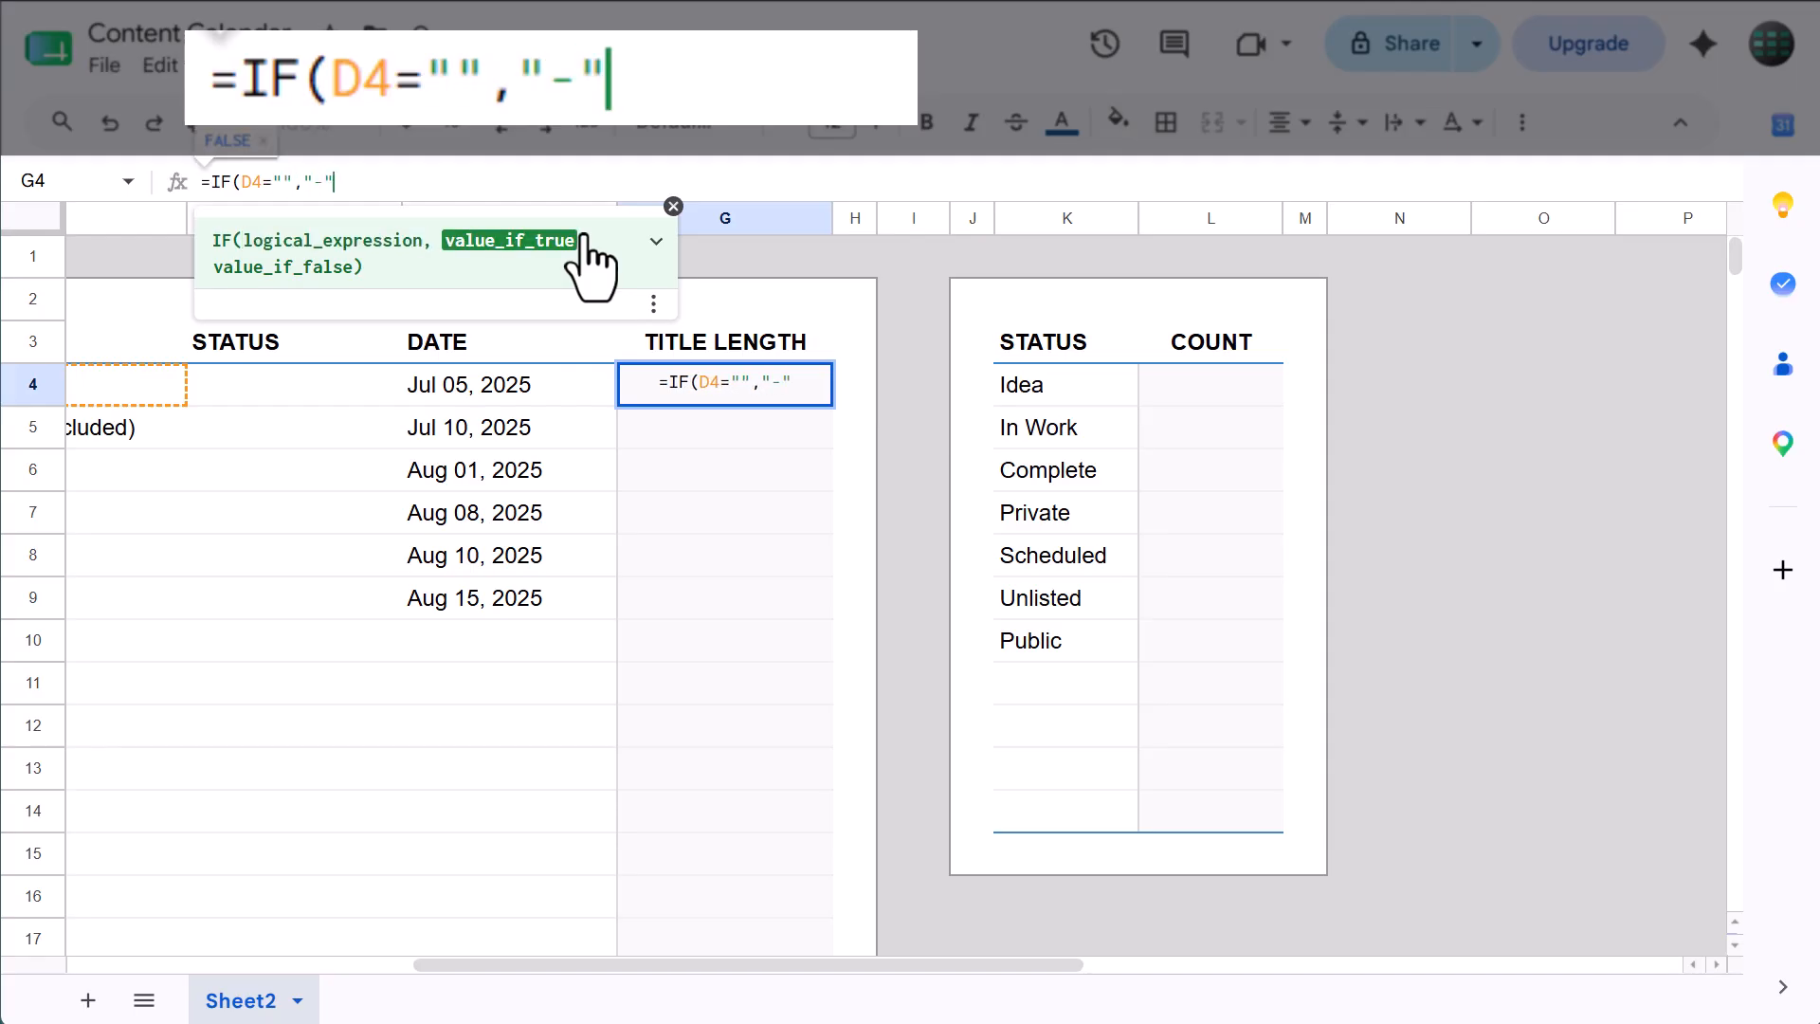
pyautogui.write('", ')
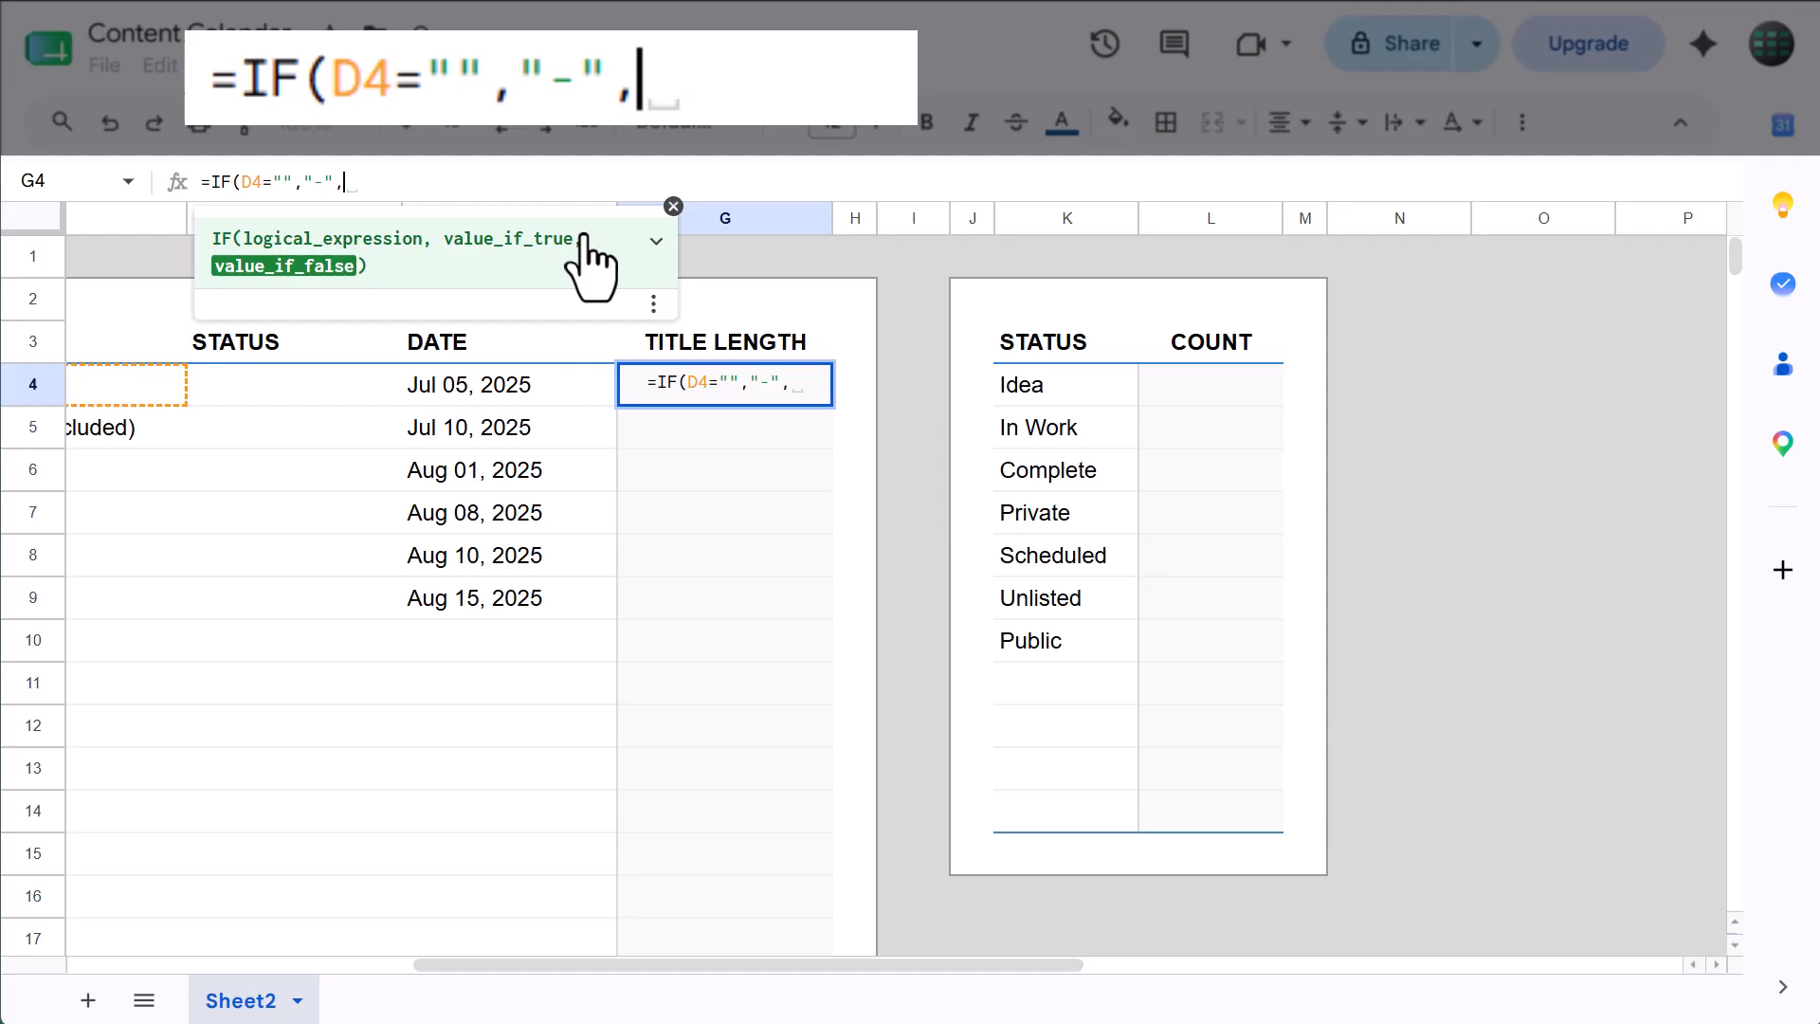
pyautogui.write('LEN')
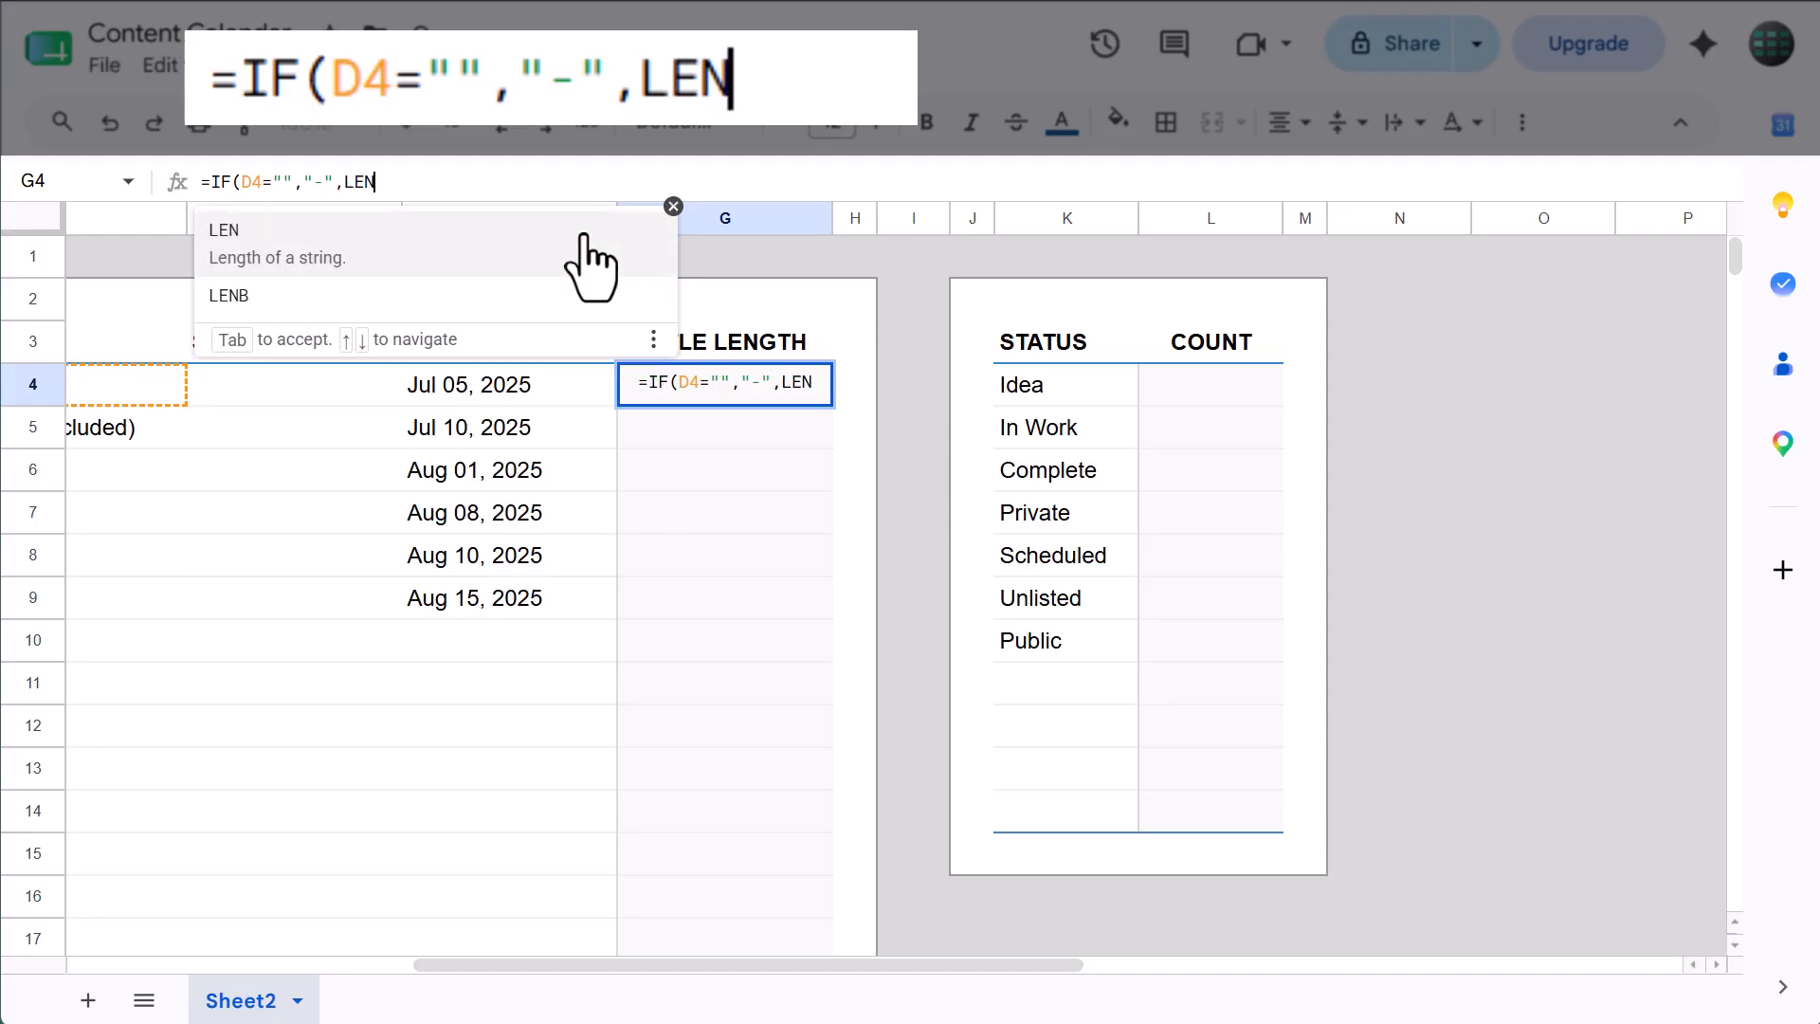
pyautogui.write('(D4')
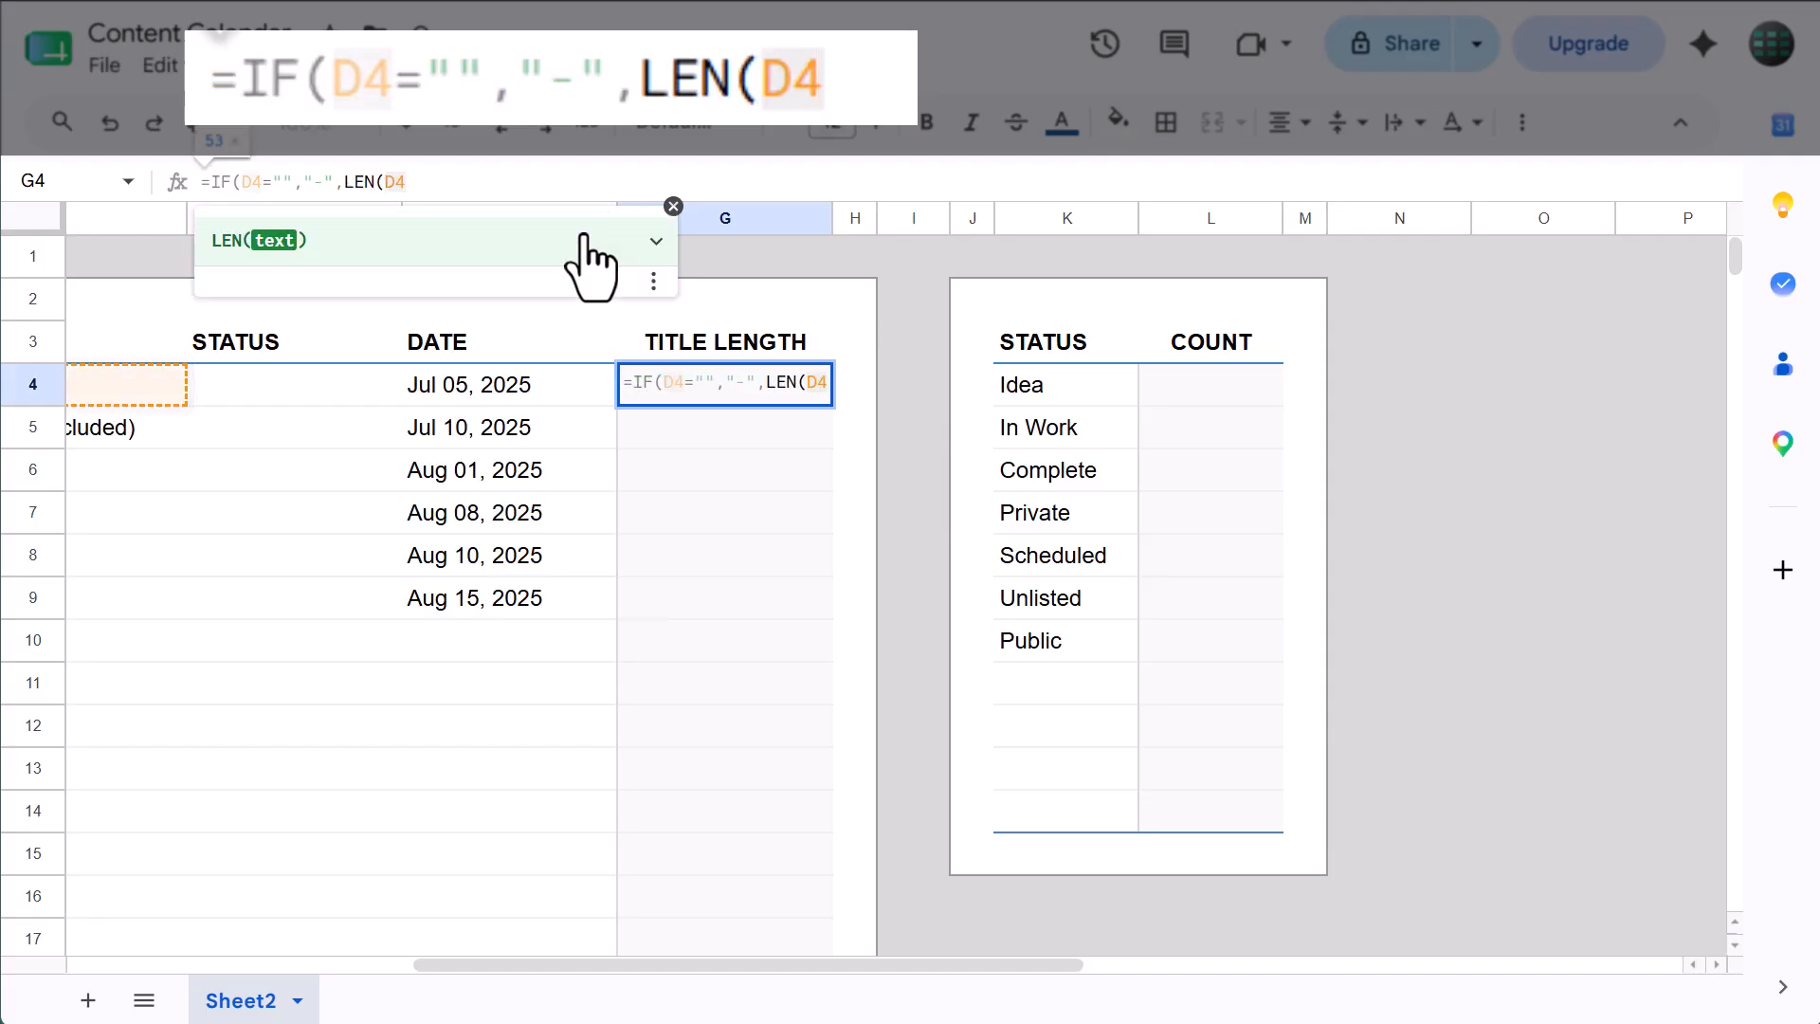
pyautogui.write('))')
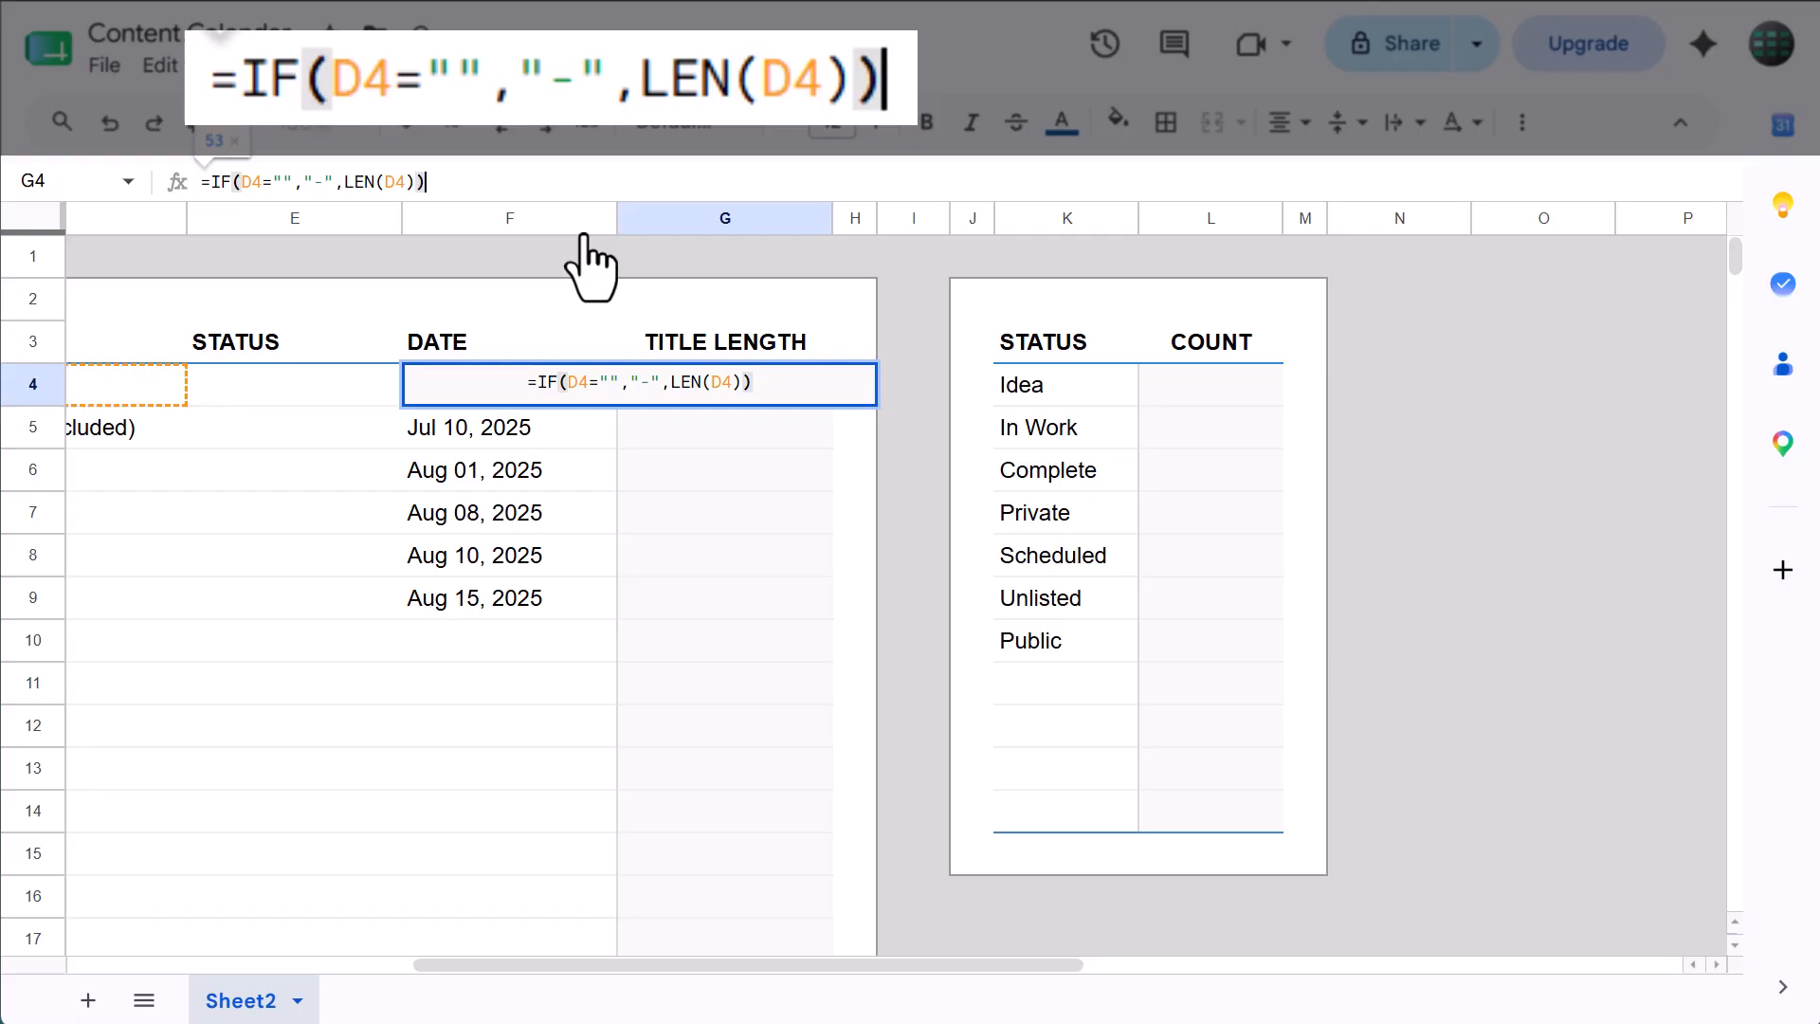
pyautogui.press('Return')
pyautogui.click(688, 392)
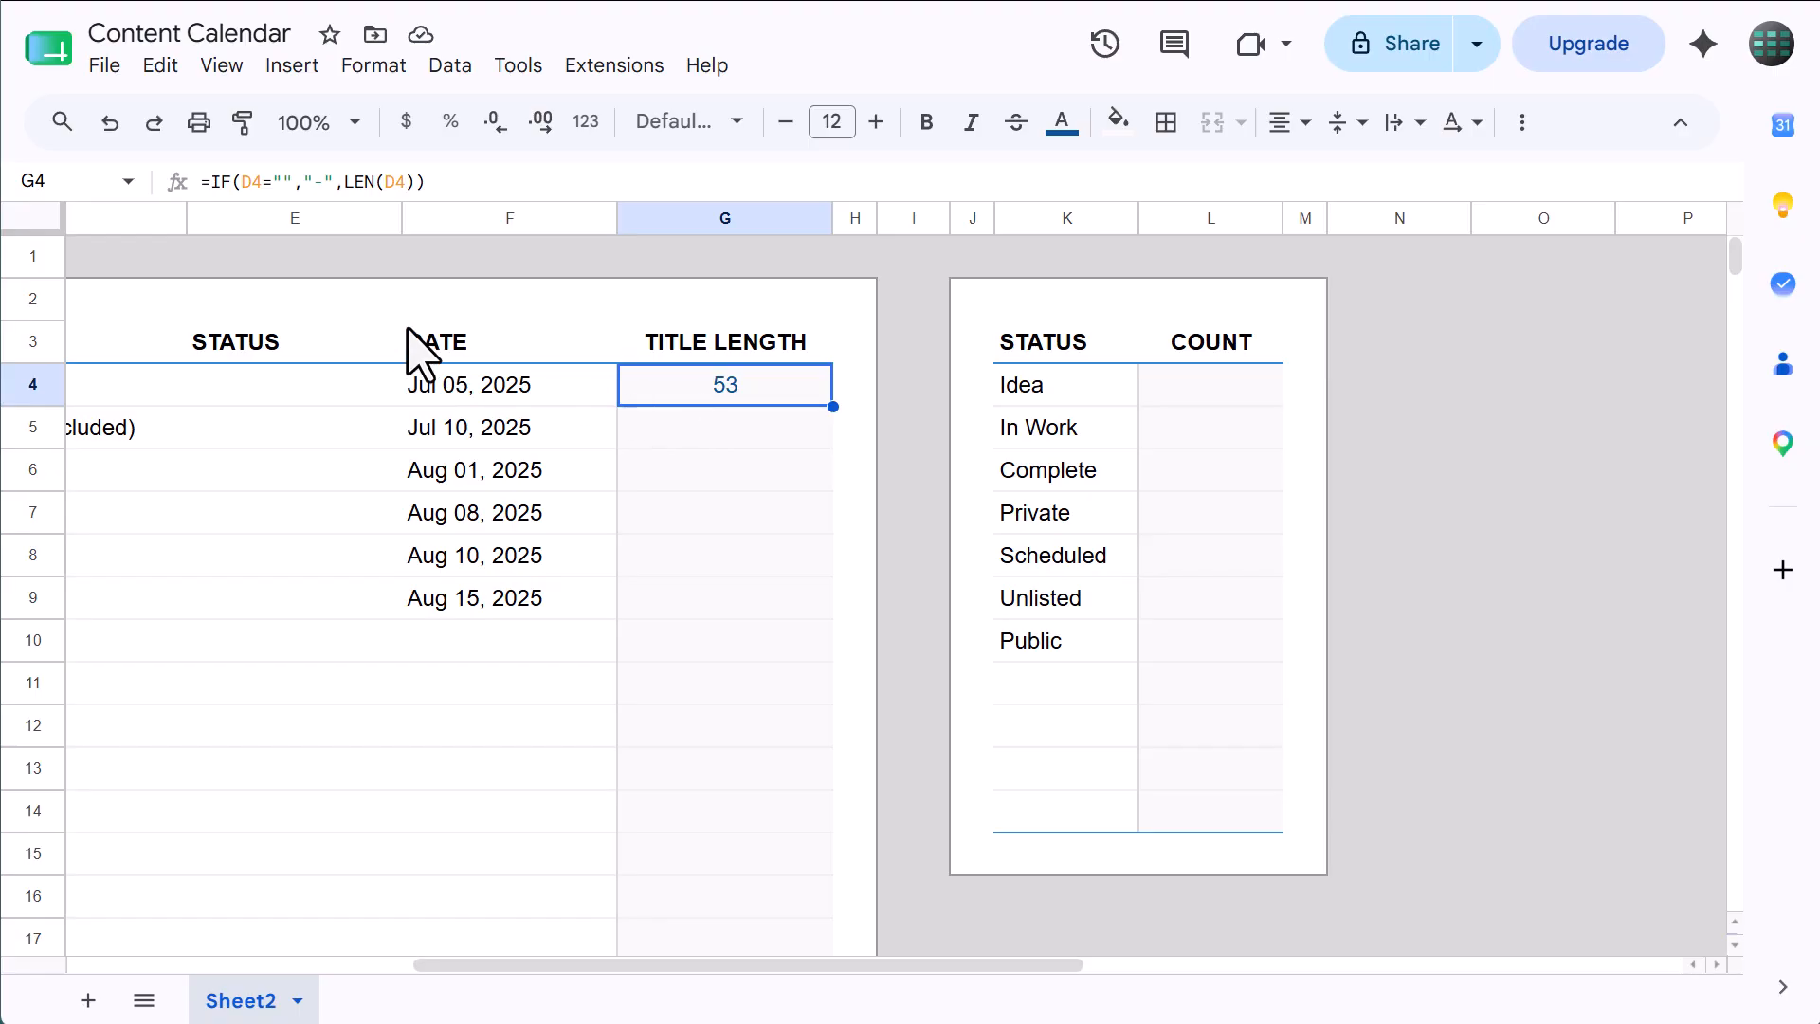
# - Fill the TITLE LENGTH formula from G4 down through G4:G1000 and check the copied formulas in the rows below
pyautogui.click(87, 180)
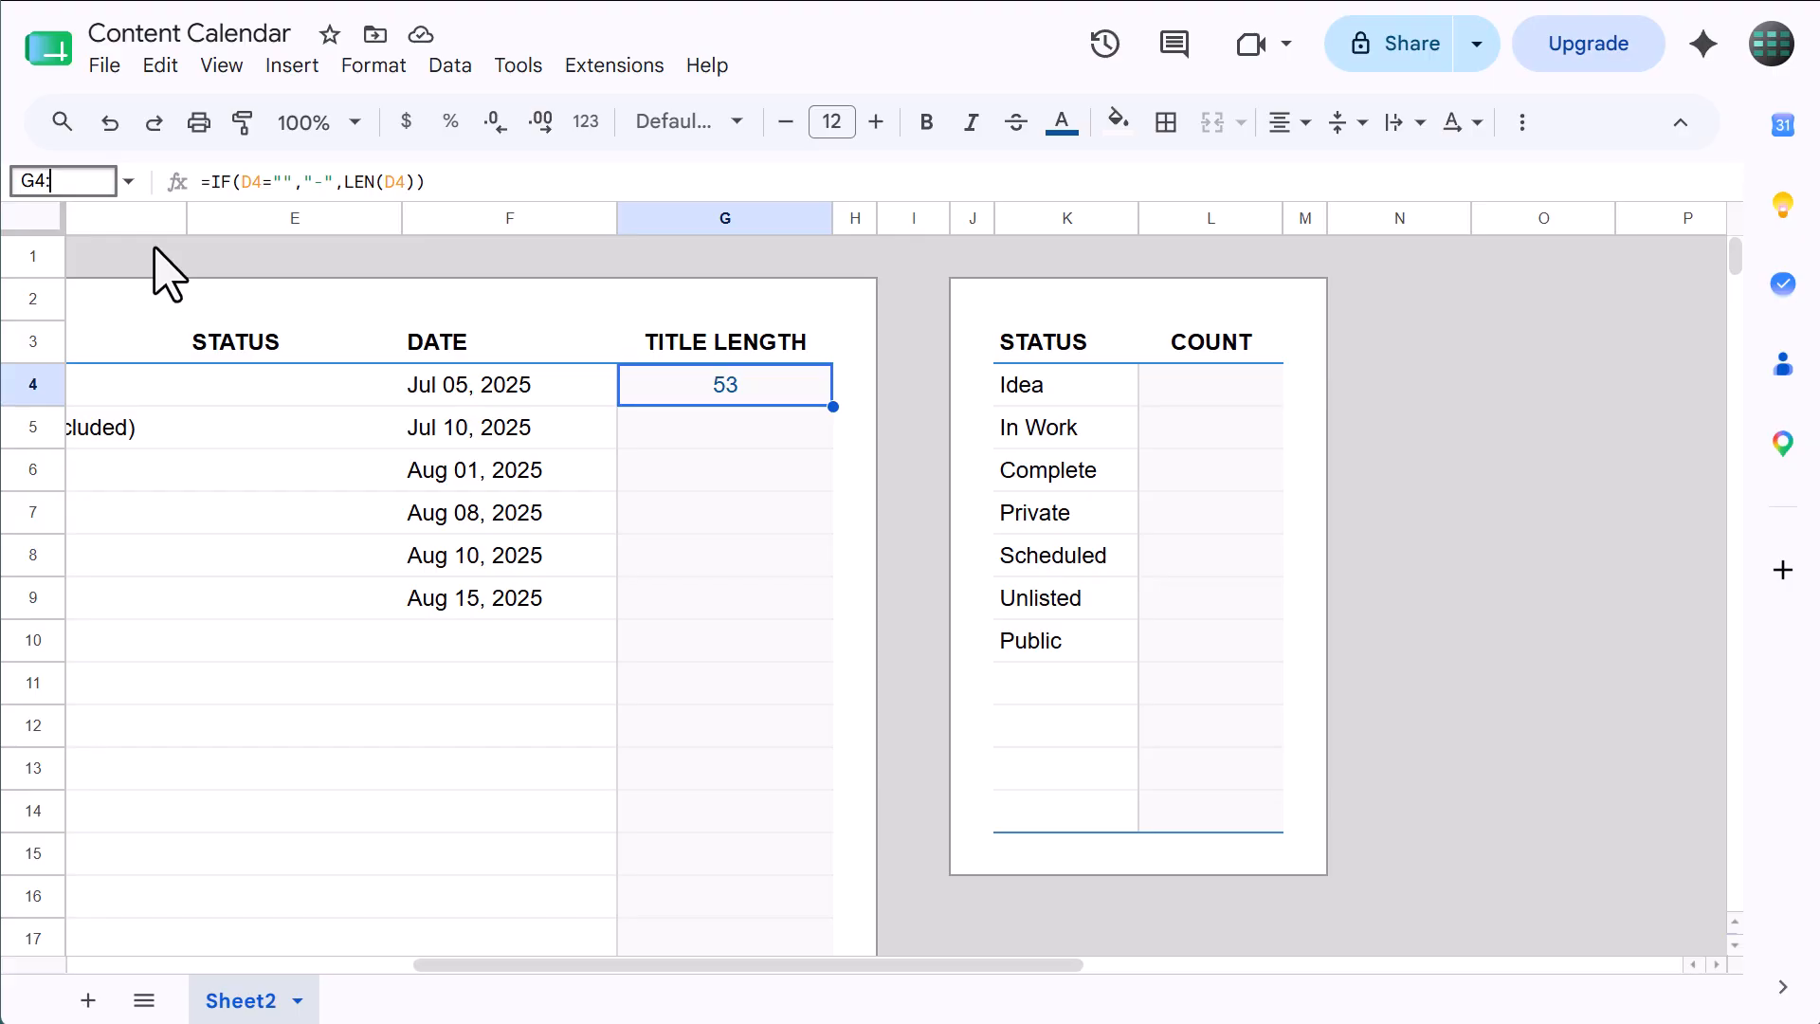
pyautogui.write('G4:G1000')
pyautogui.press('Return')
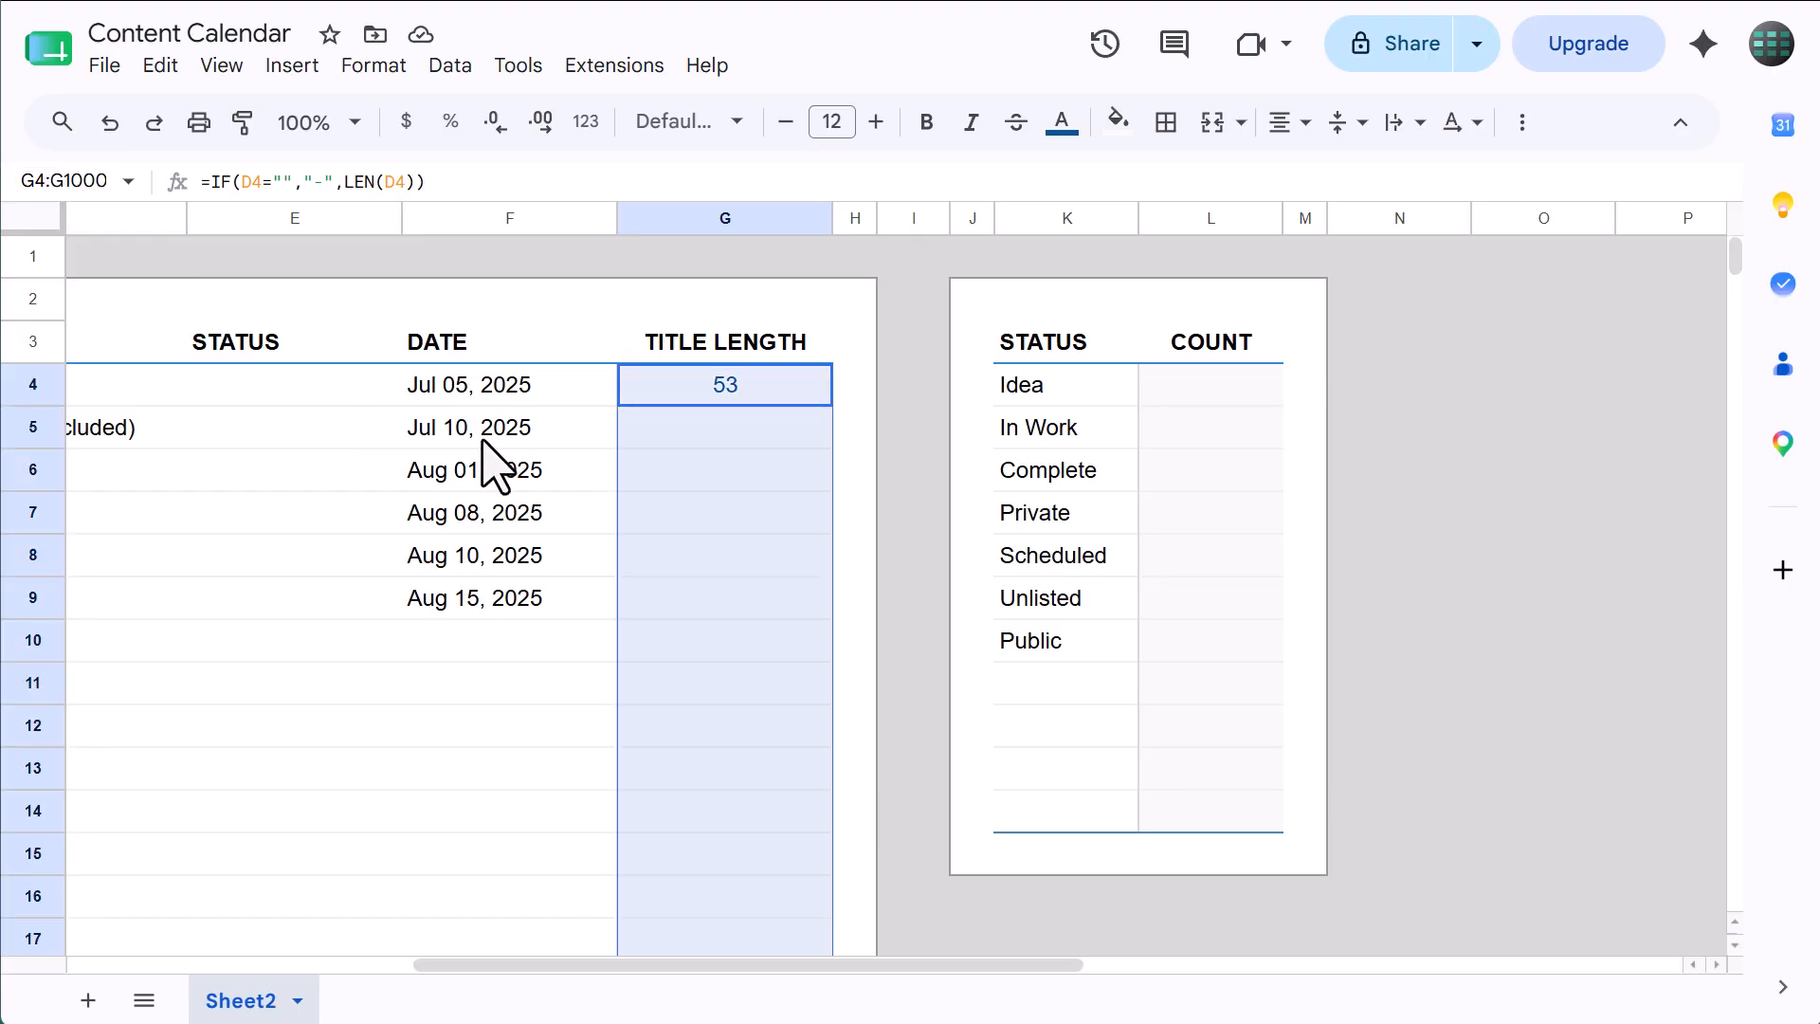
pyautogui.hotkey('ctrl', 'd')
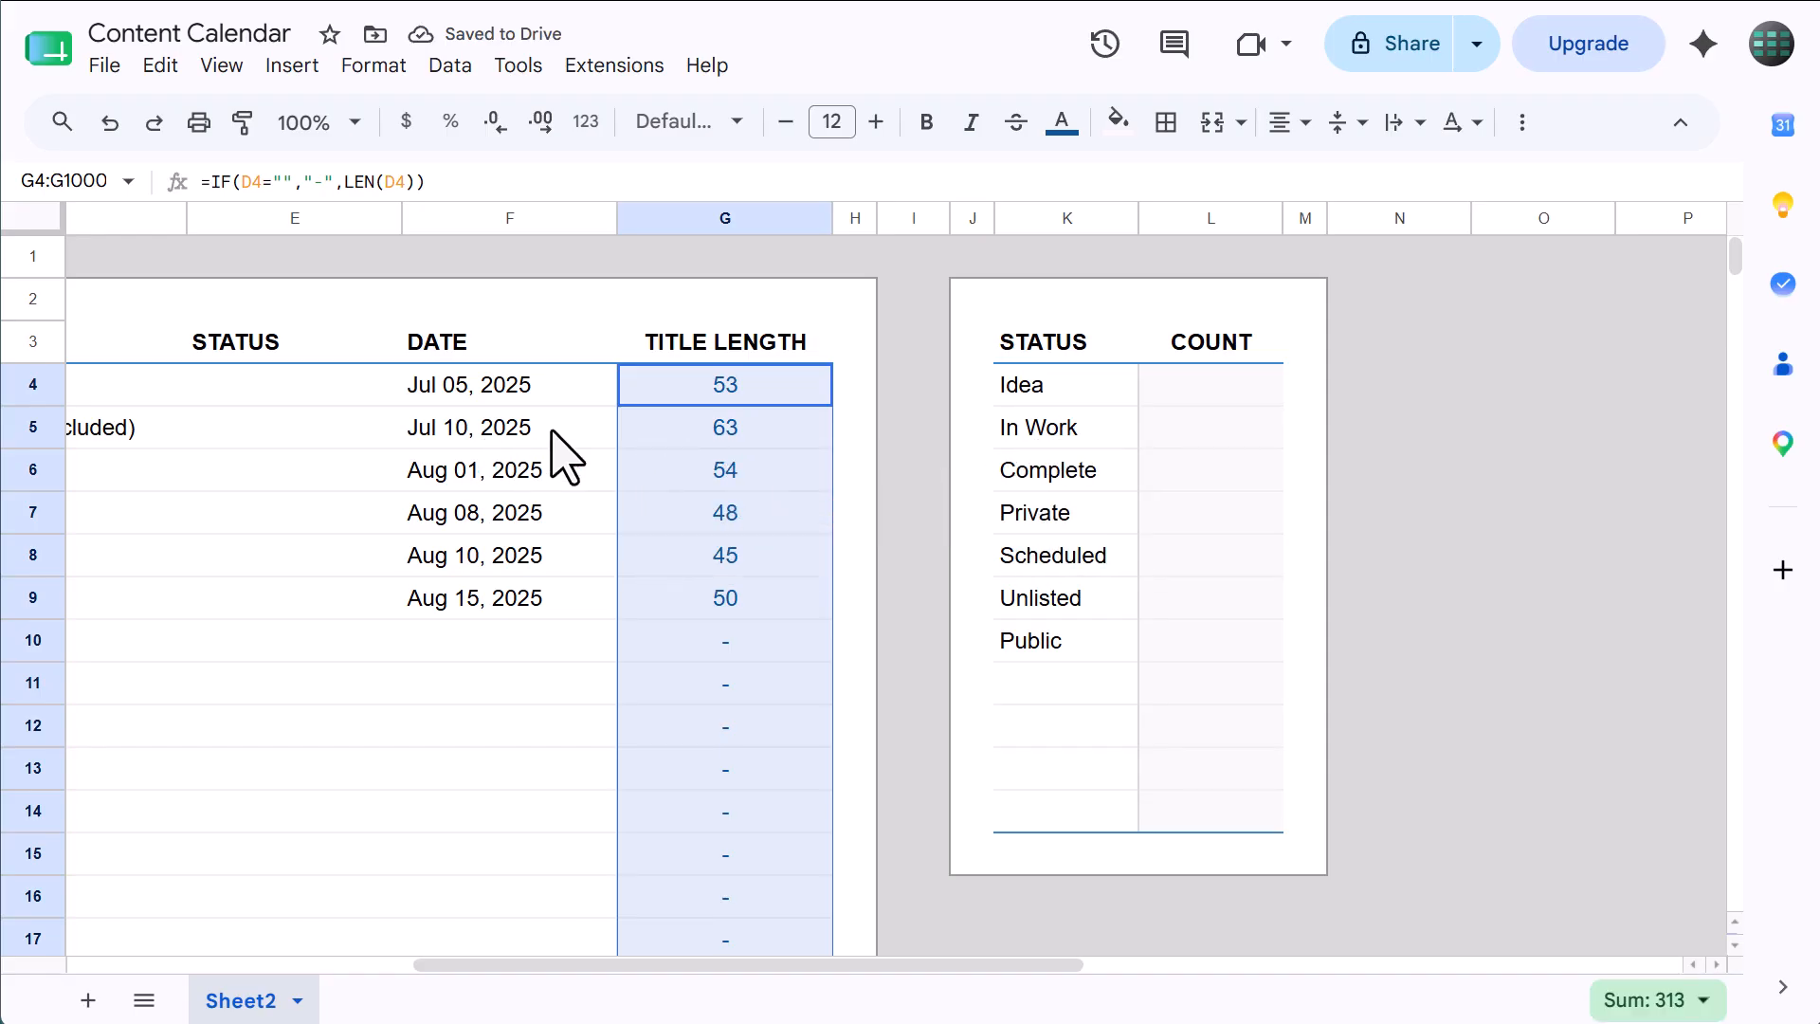
pyautogui.click(697, 431)
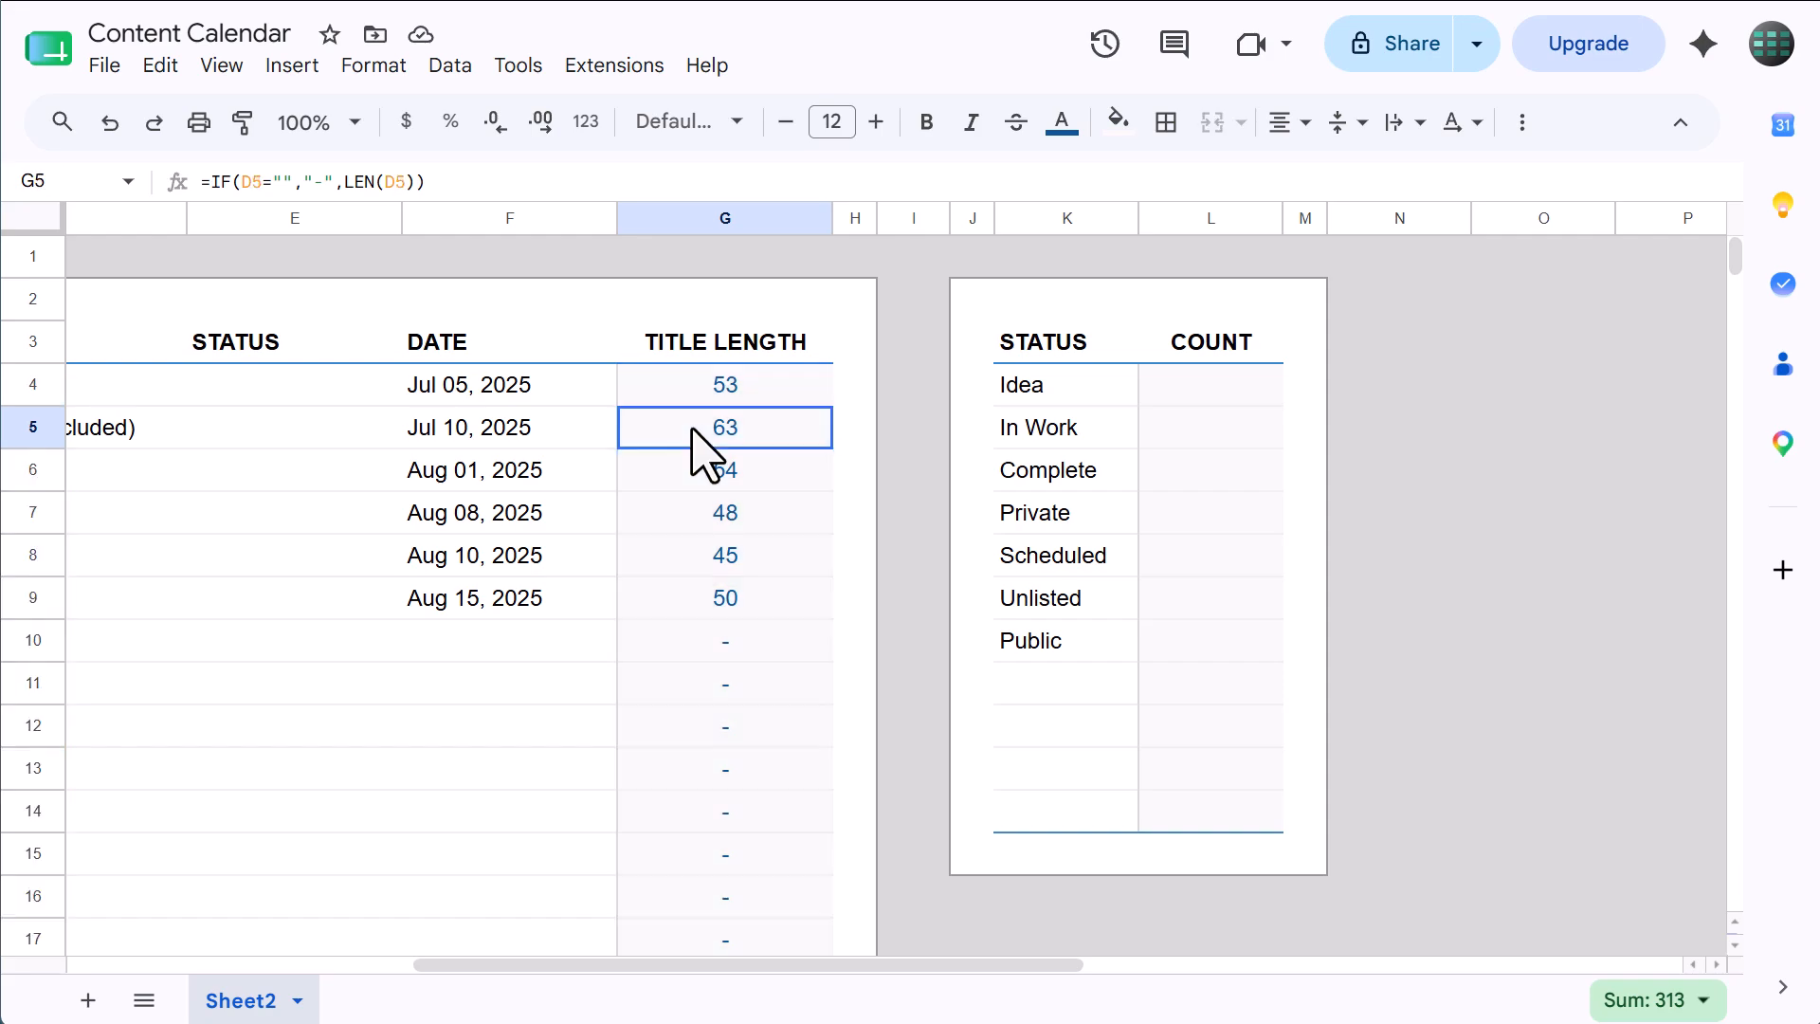
pyautogui.click(699, 476)
pyautogui.click(702, 516)
pyautogui.click(720, 564)
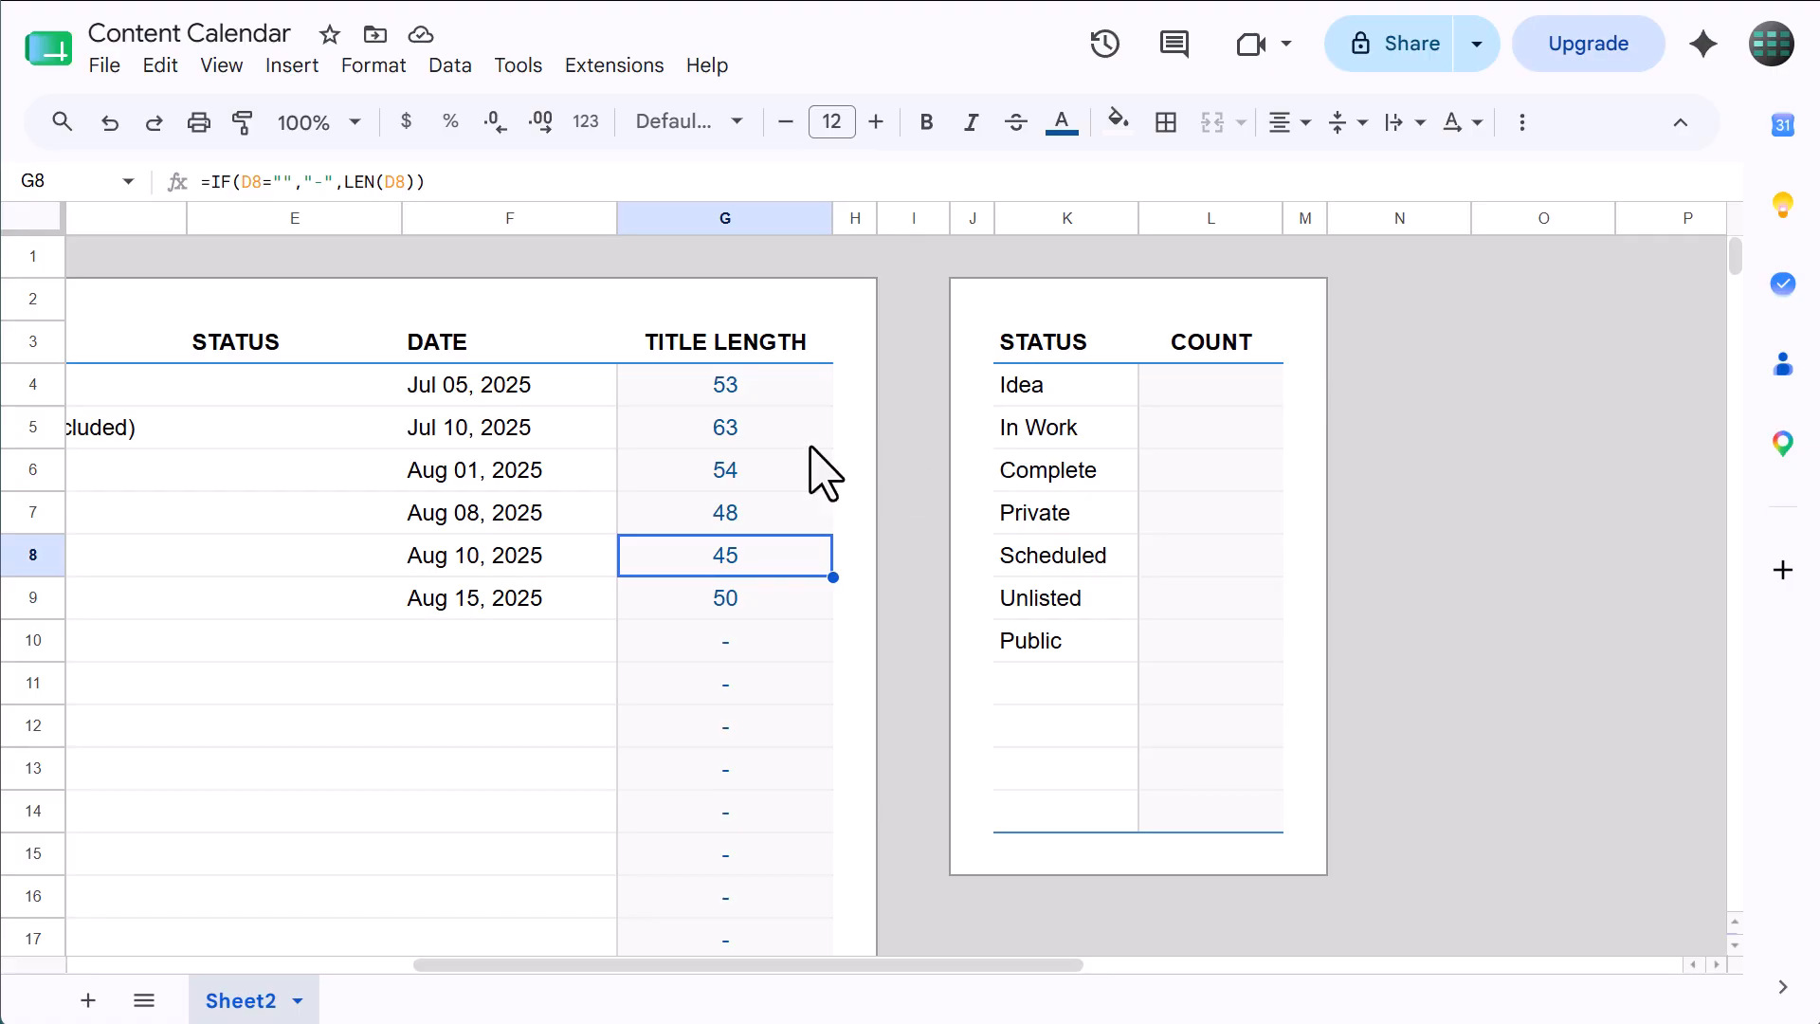
# - Add a data validation rule for the main table's STATUS column and apply it to the range E4:E
pyautogui.moveTo(341, 389); pyautogui.dragTo(326, 670)
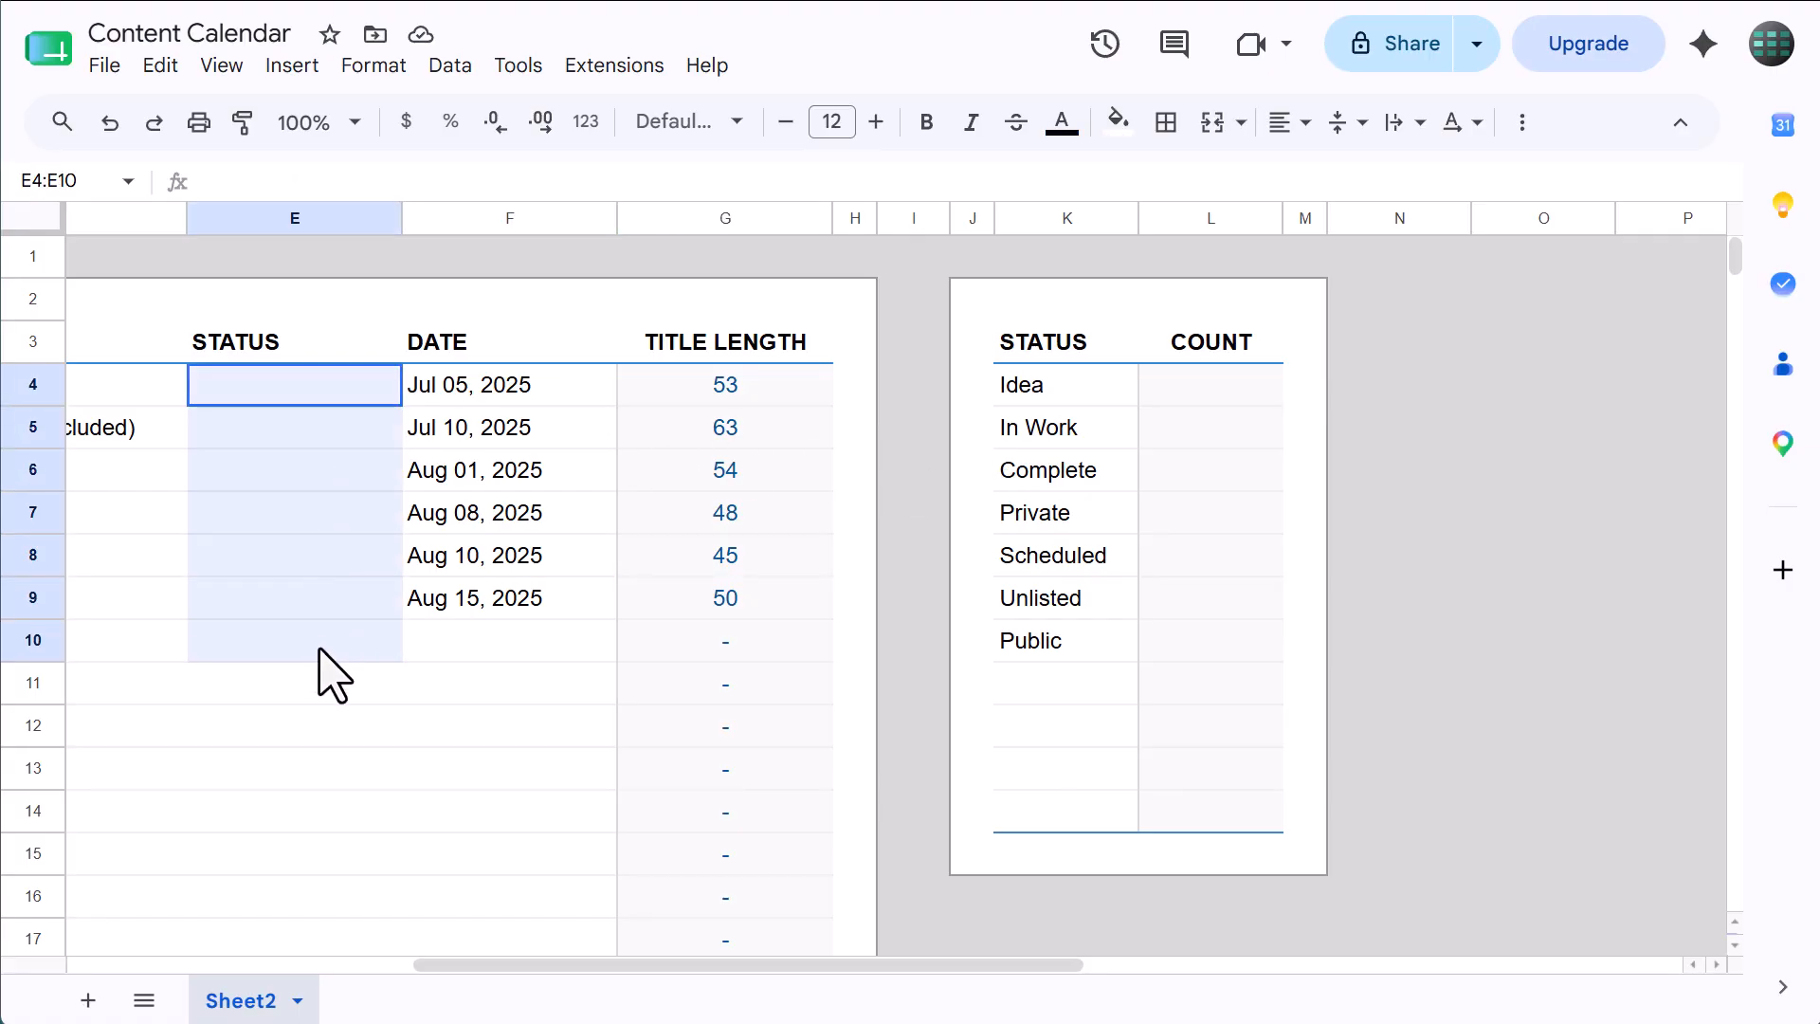
pyautogui.click(325, 670)
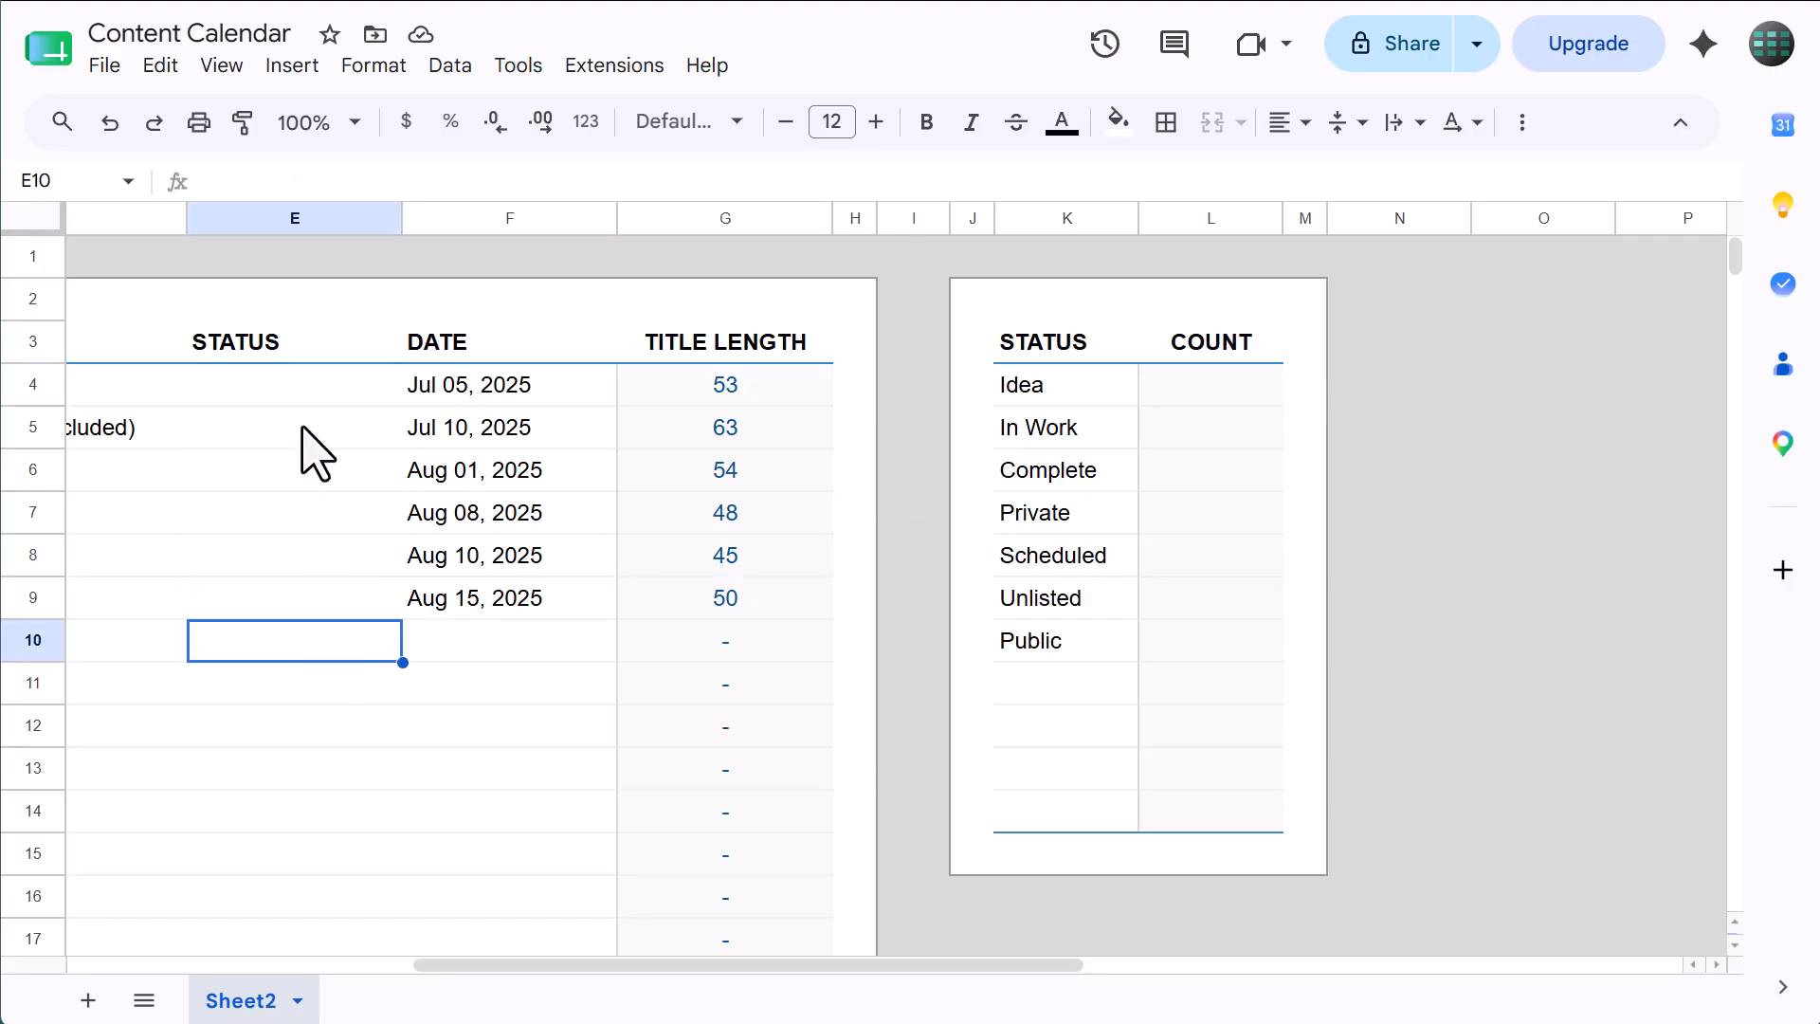
pyautogui.click(451, 68)
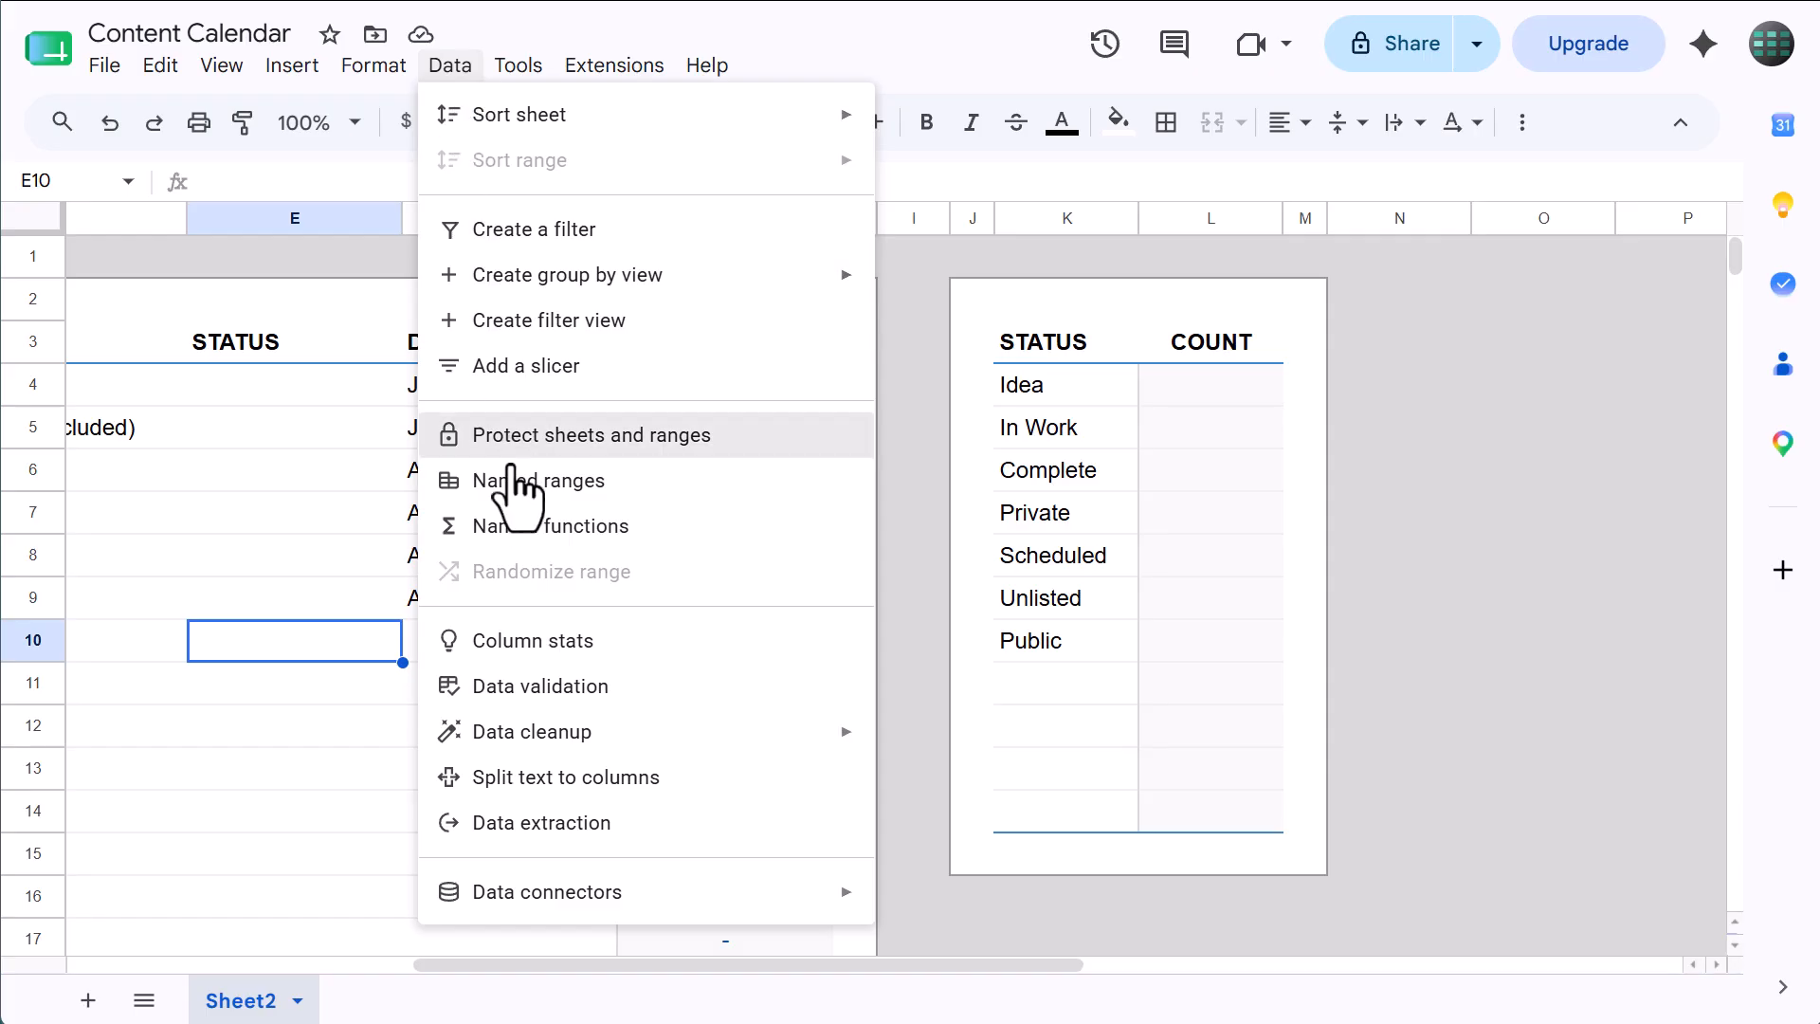
pyautogui.click(553, 691)
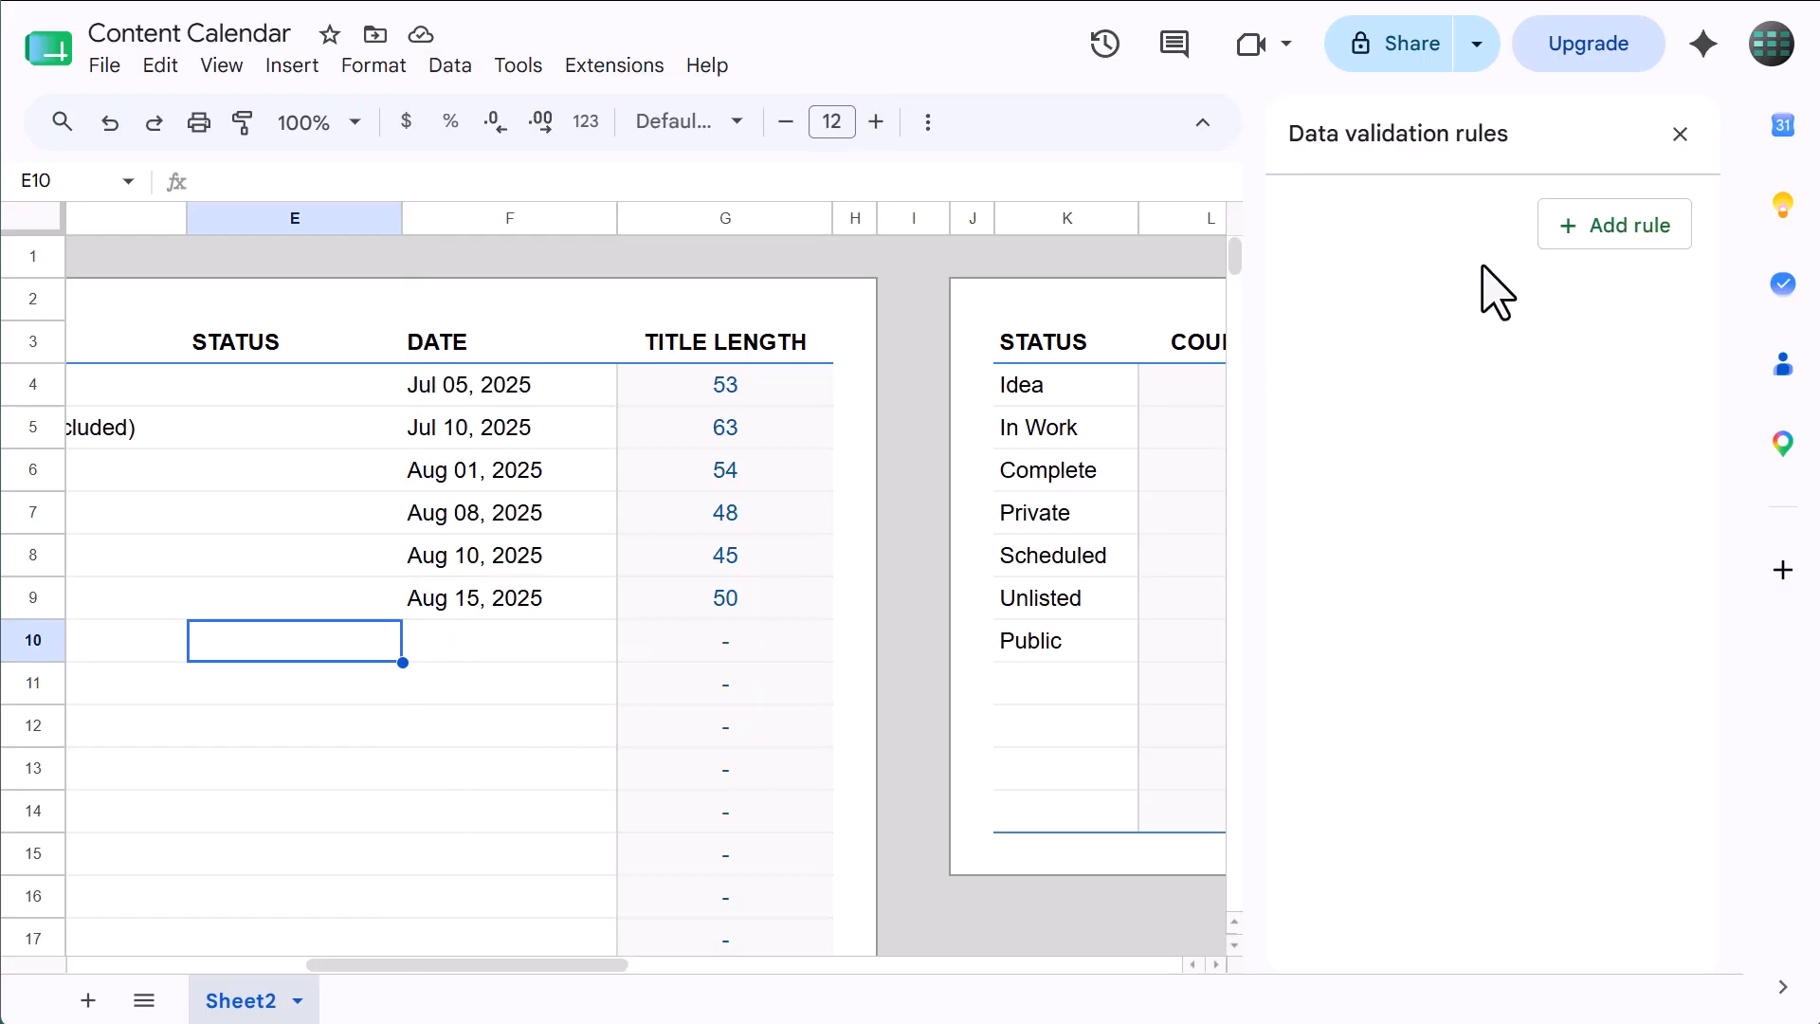
pyautogui.click(1584, 237)
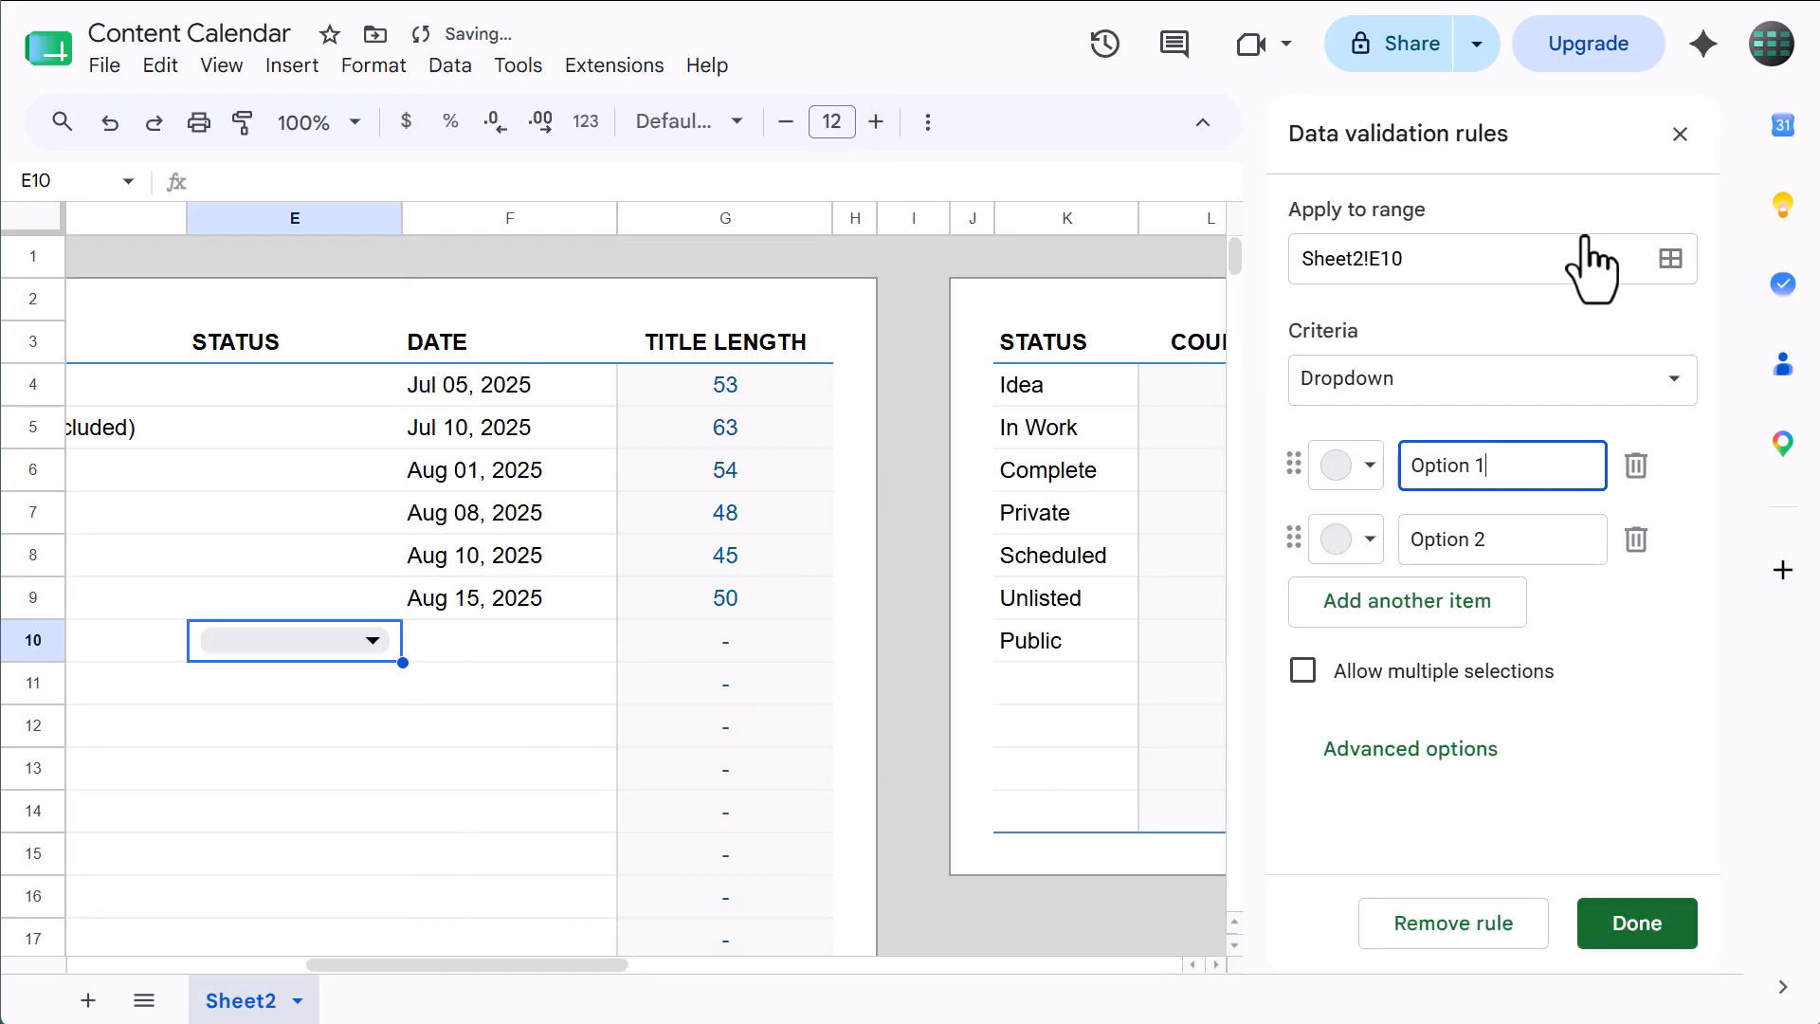
pyautogui.click(1462, 266)
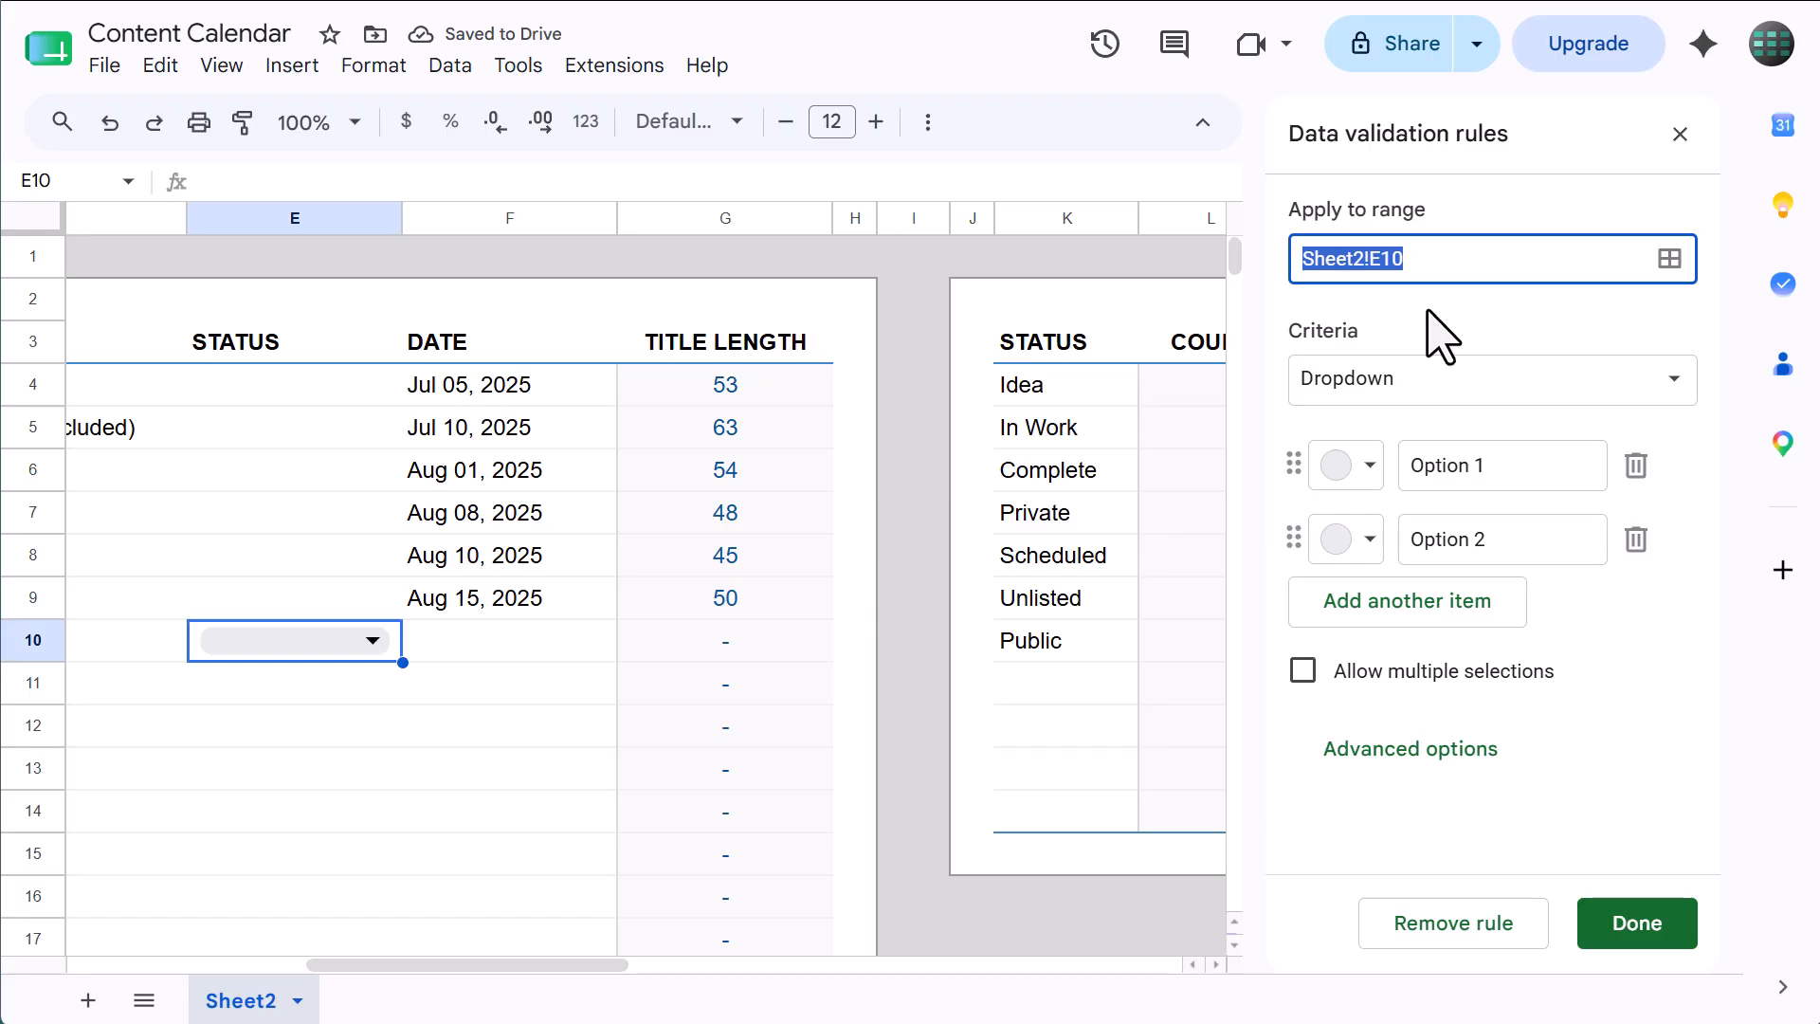
pyautogui.write('E4:E')
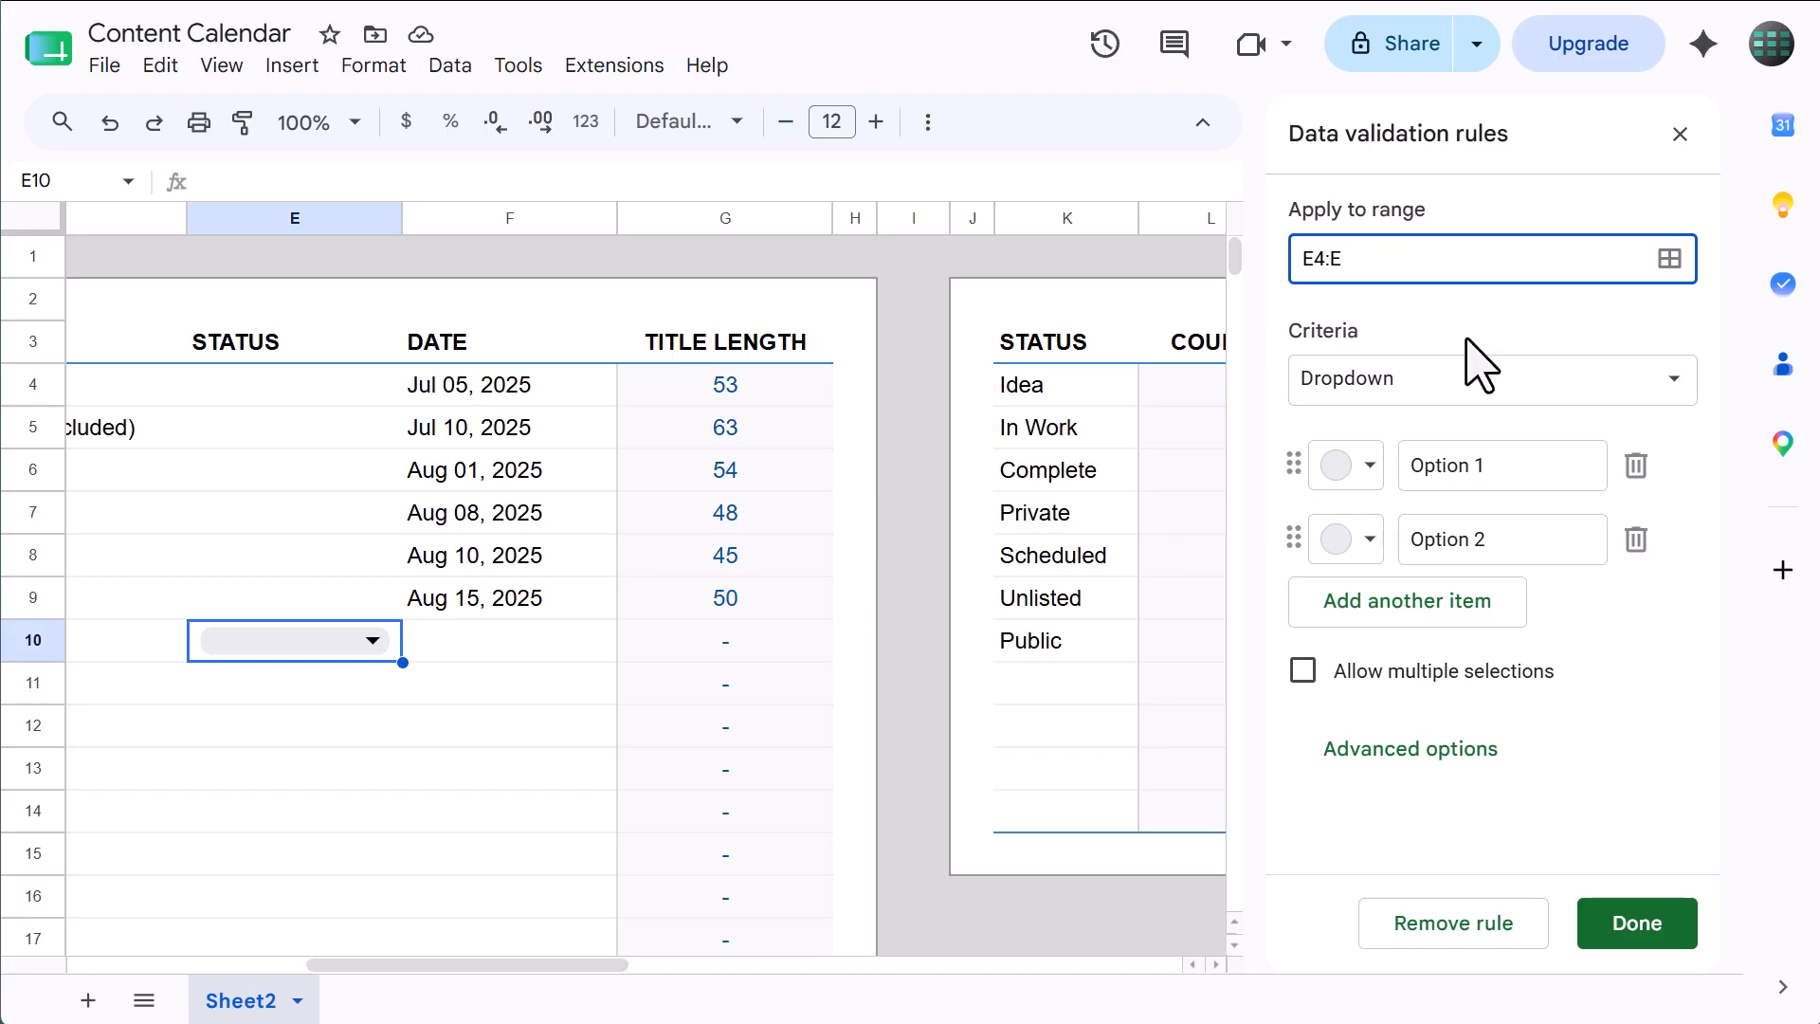
# - Set the rule's criteria to Dropdown (from a range), using the status list in K4:K14 as its source
pyautogui.click(1401, 384)
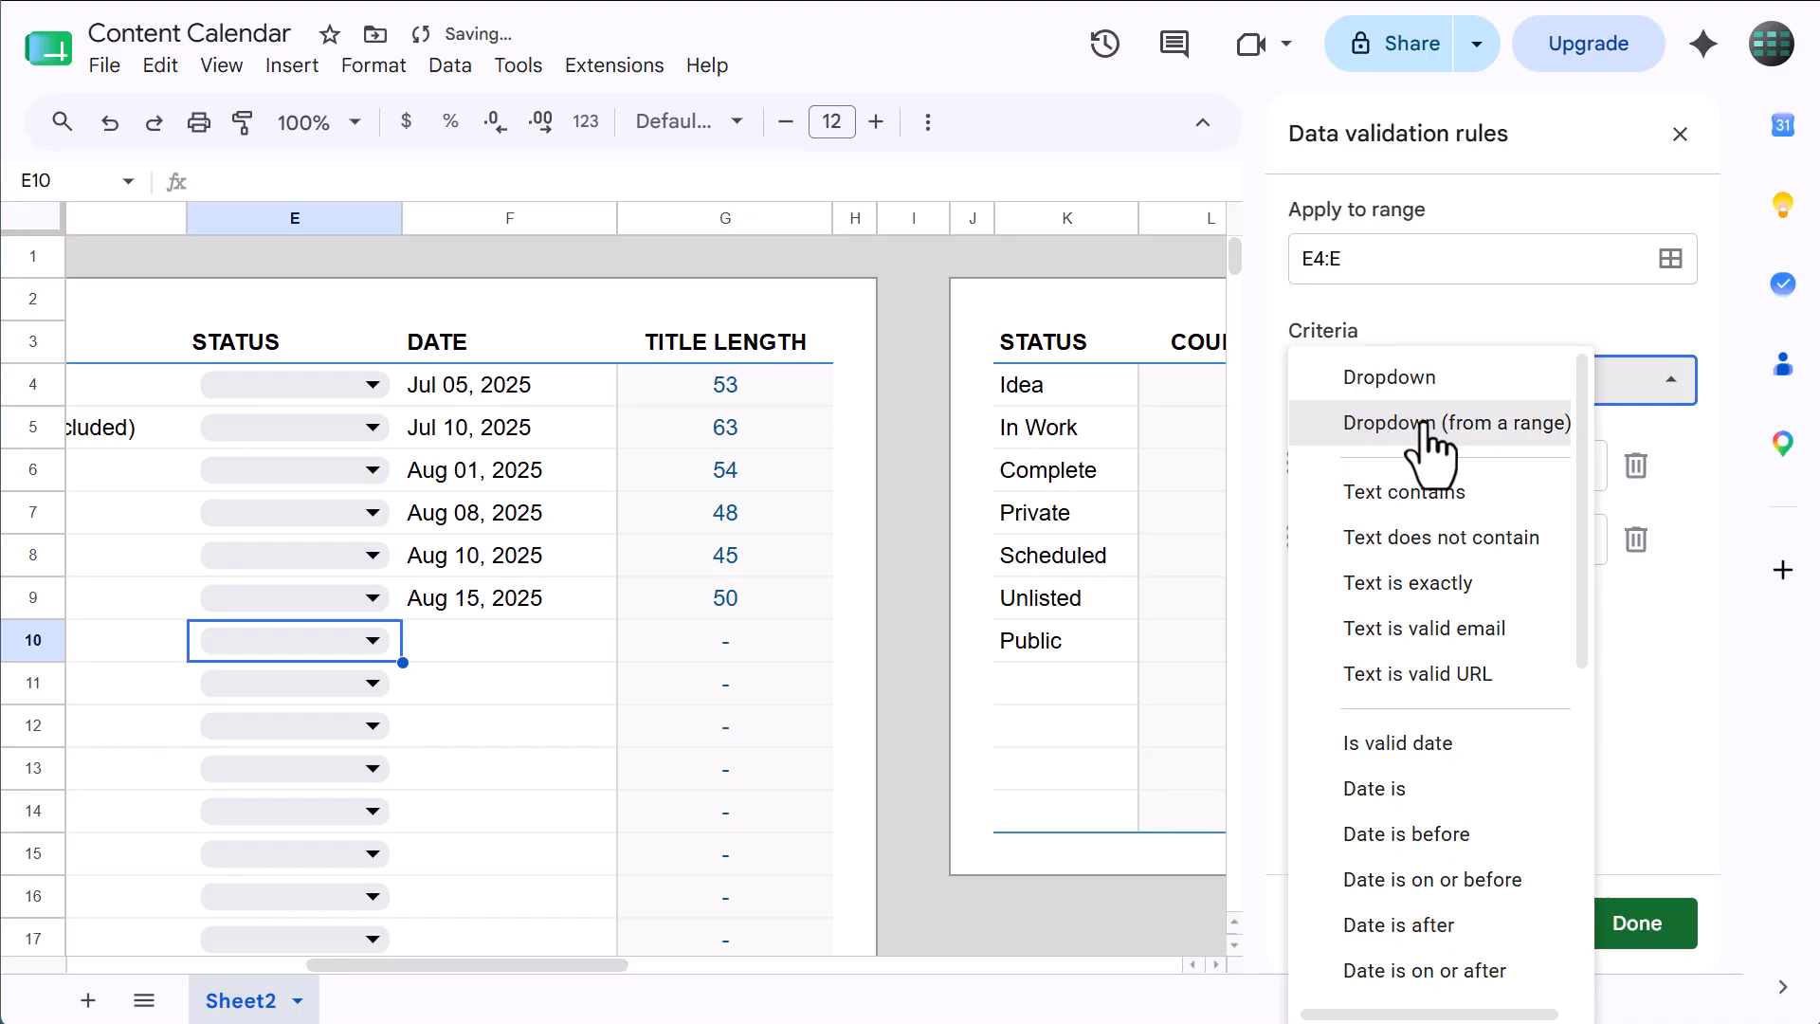
pyautogui.click(1431, 418)
pyautogui.click(1564, 468)
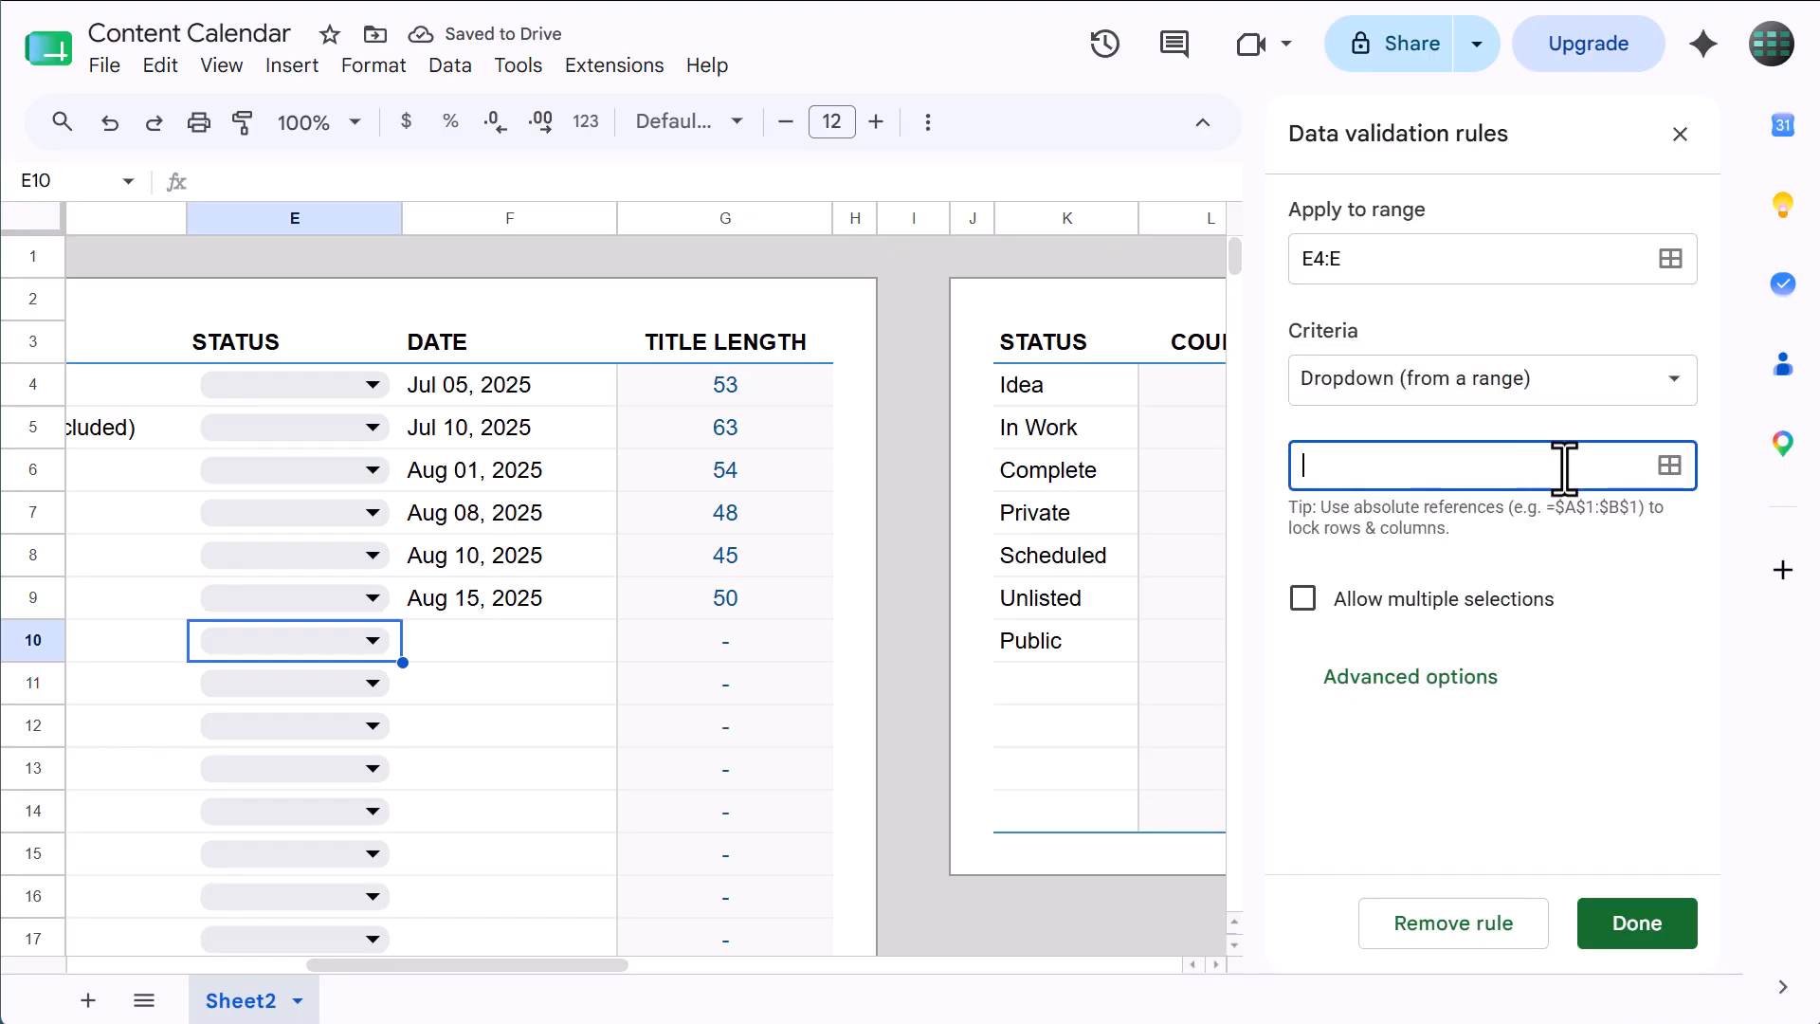
pyautogui.click(1670, 488)
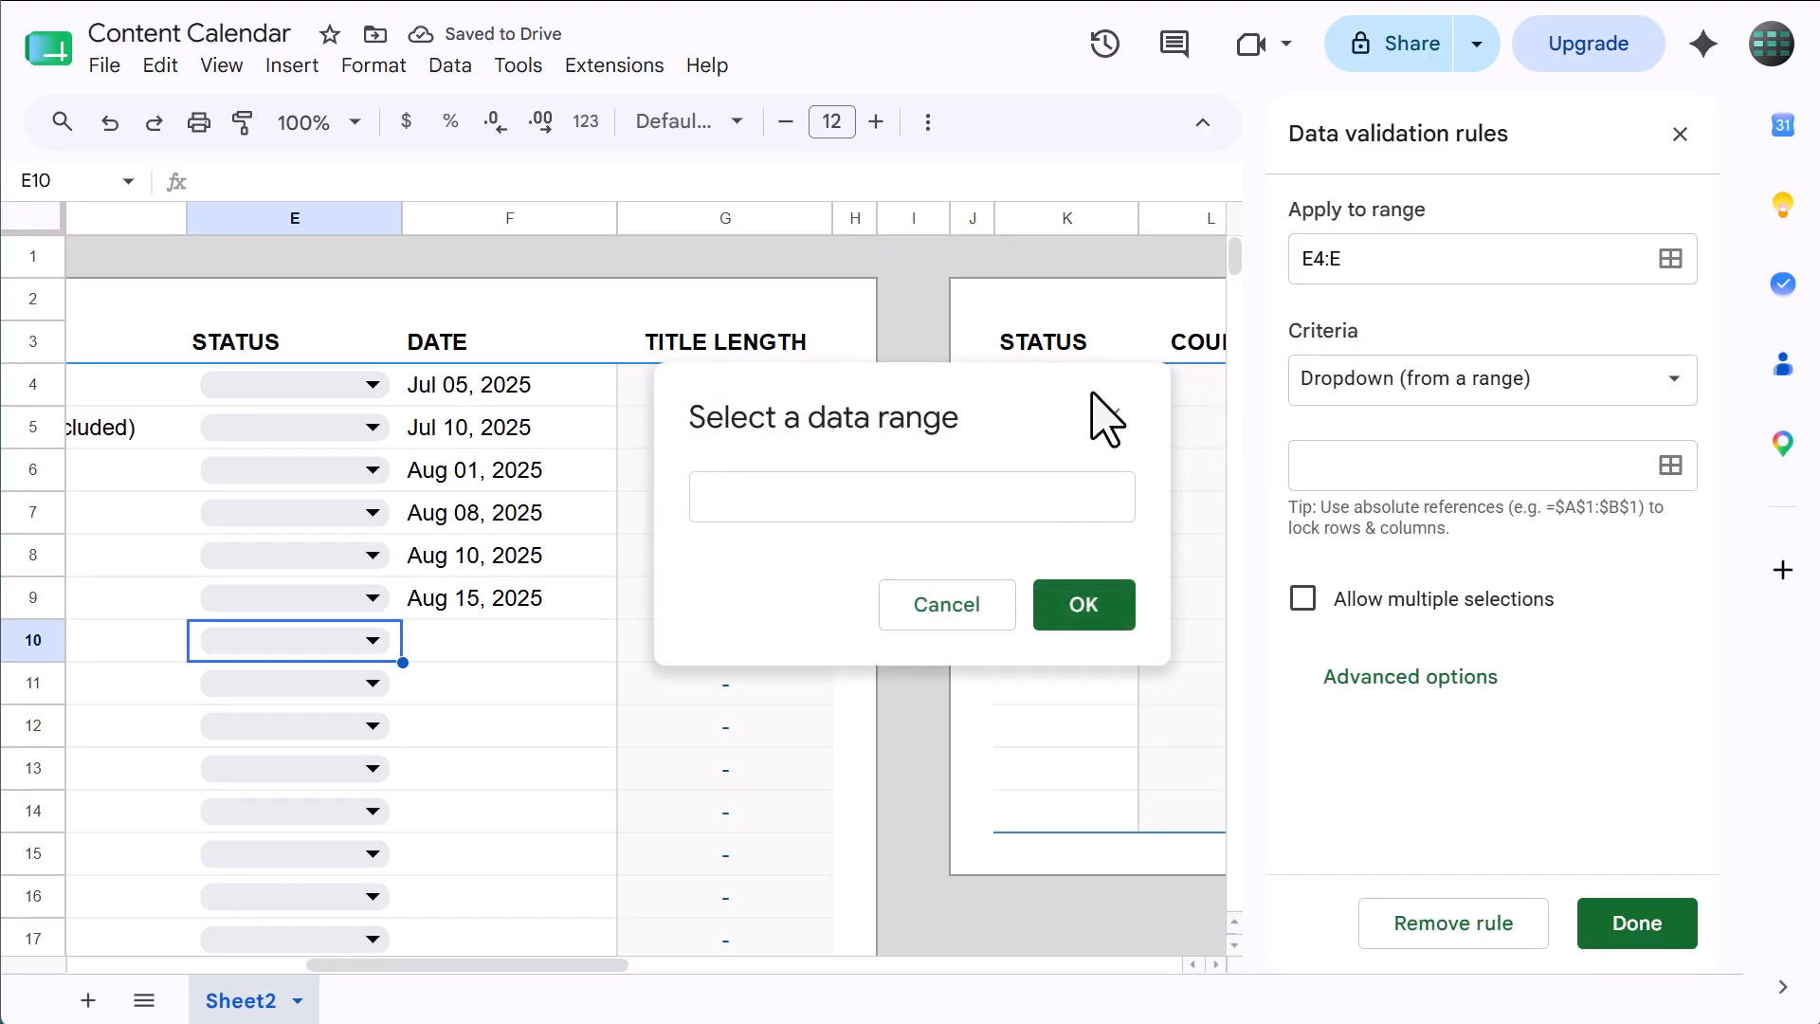
pyautogui.moveTo(1071, 392); pyautogui.dragTo(1068, 811)
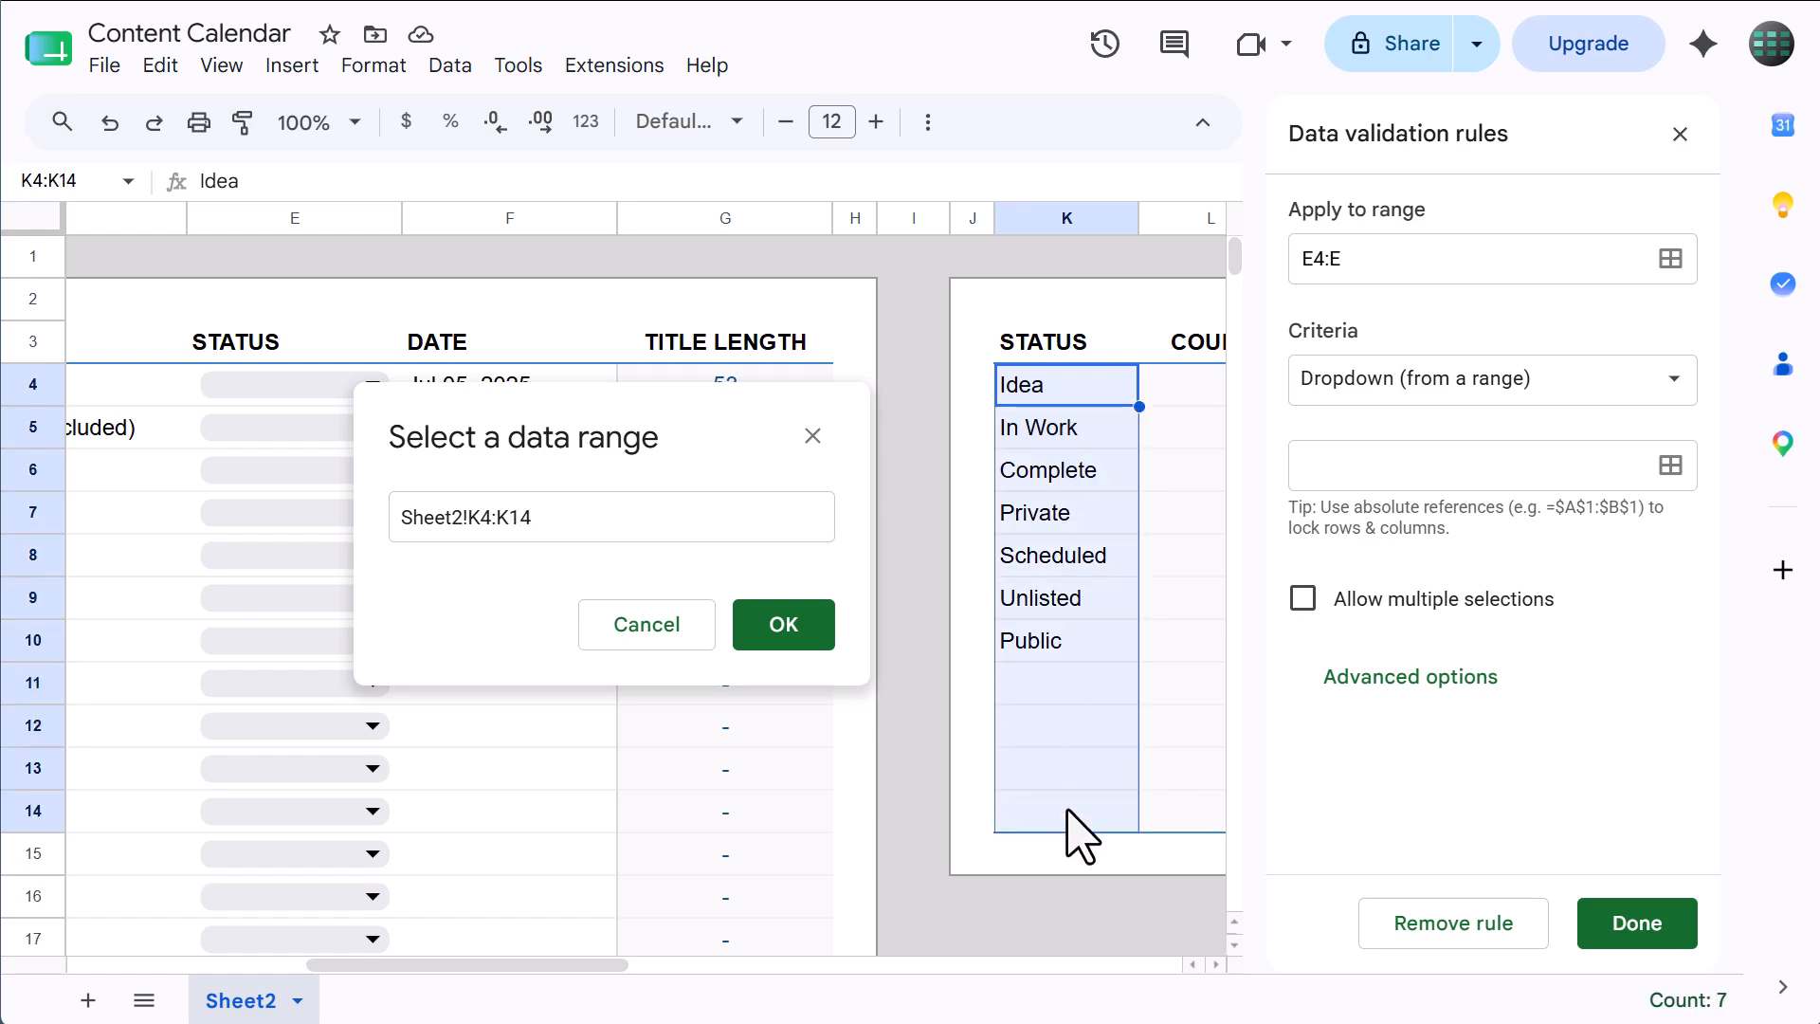
pyautogui.click(794, 625)
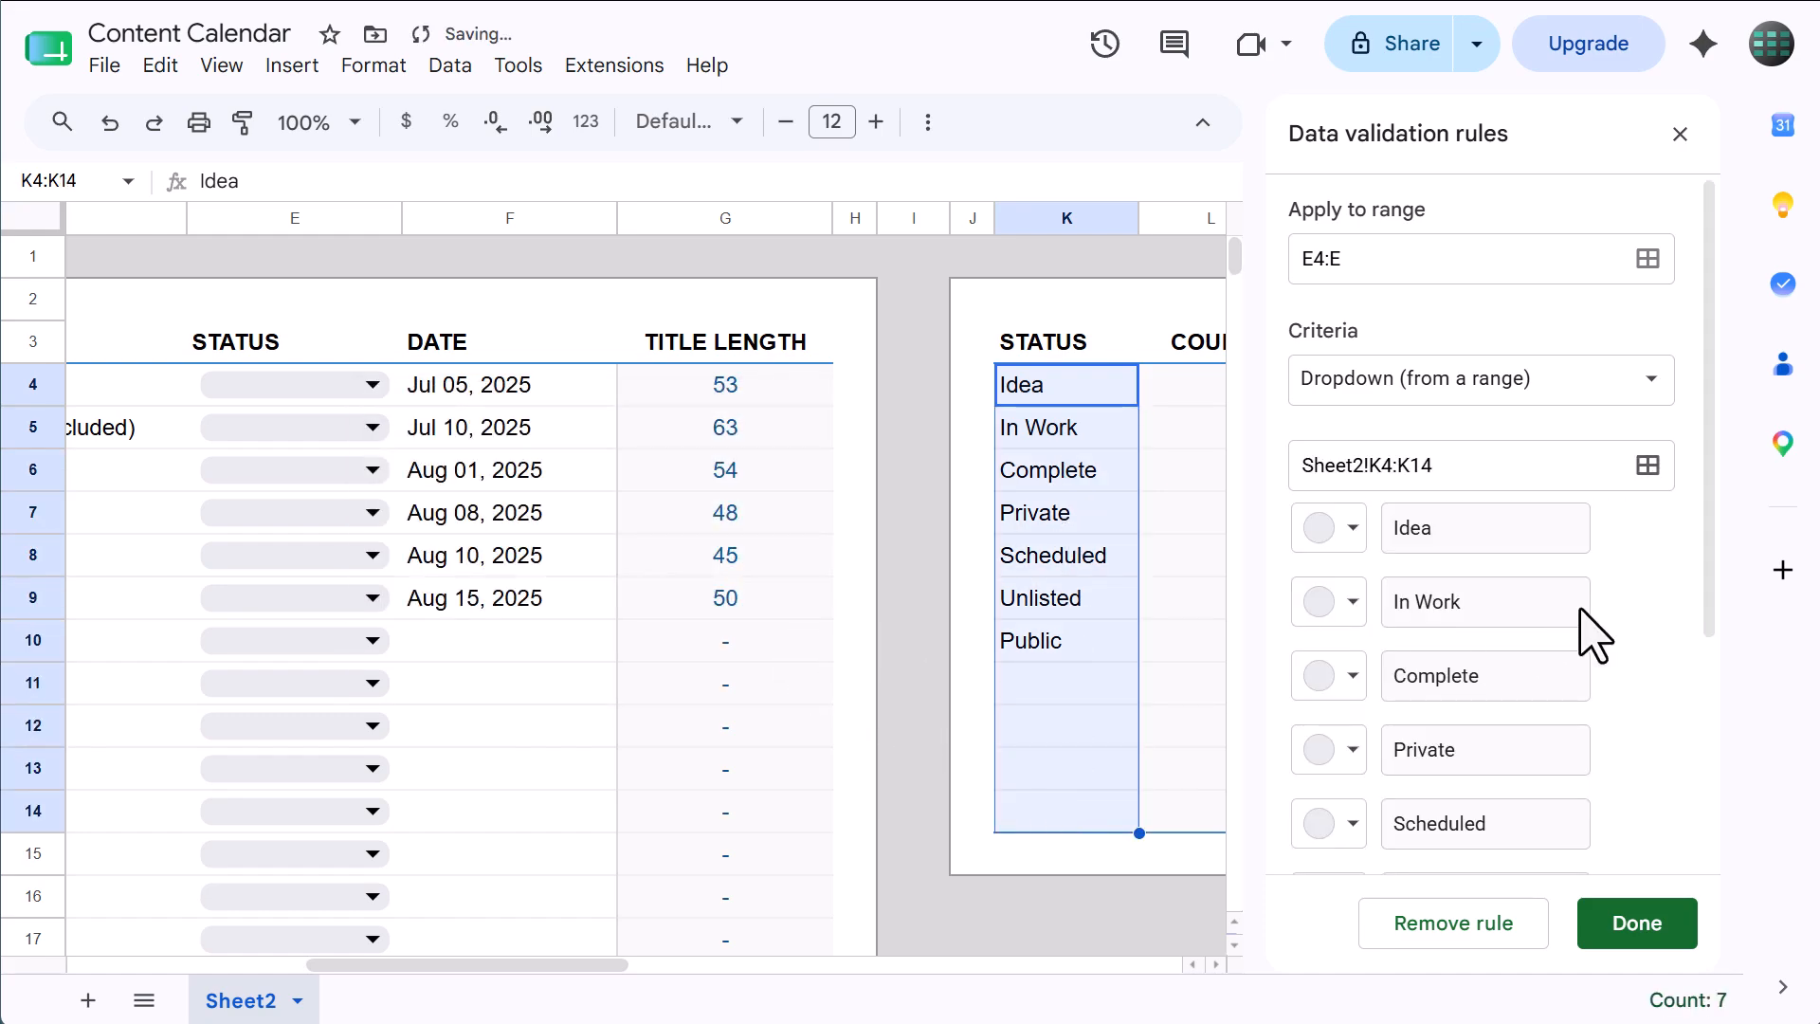
# - Set the status dropdown's display style to Plain text in the advanced options, then save the rule and close the validation settings
pyautogui.scroll(-4, 1592, 631)
pyautogui.click(1467, 873)
pyautogui.scroll(-5, 1357, 661)
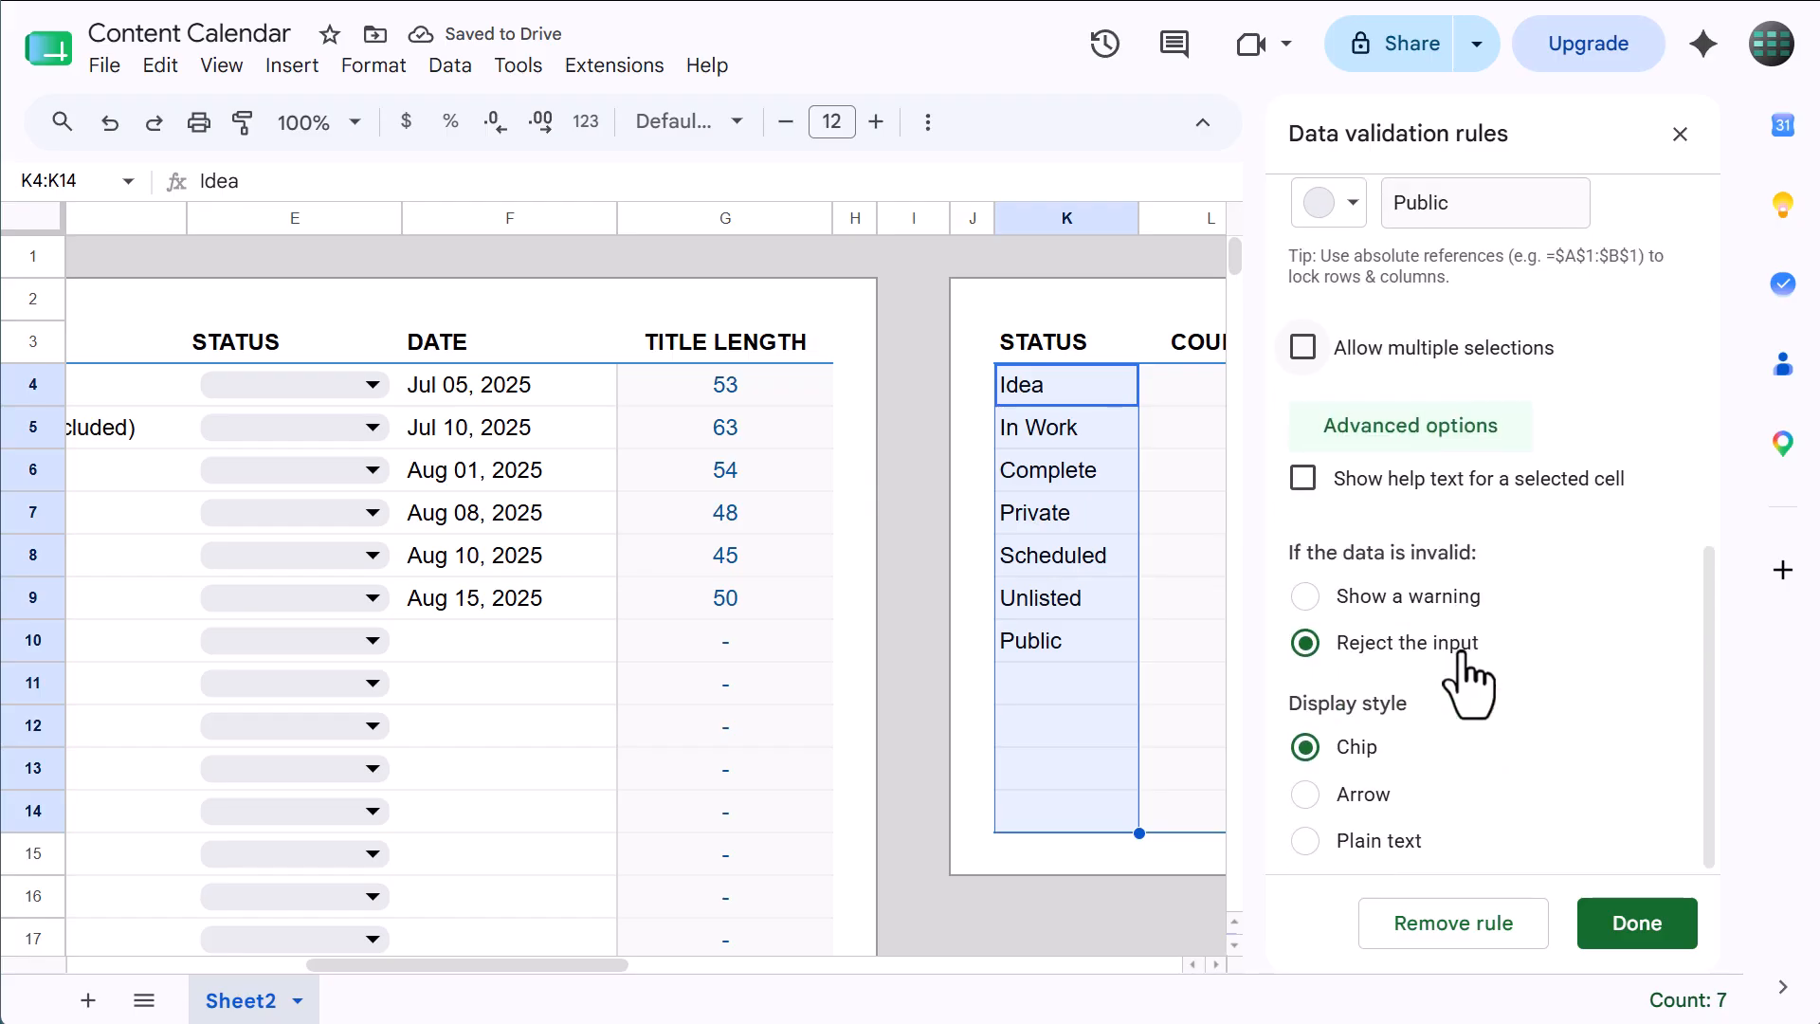
pyautogui.click(1308, 841)
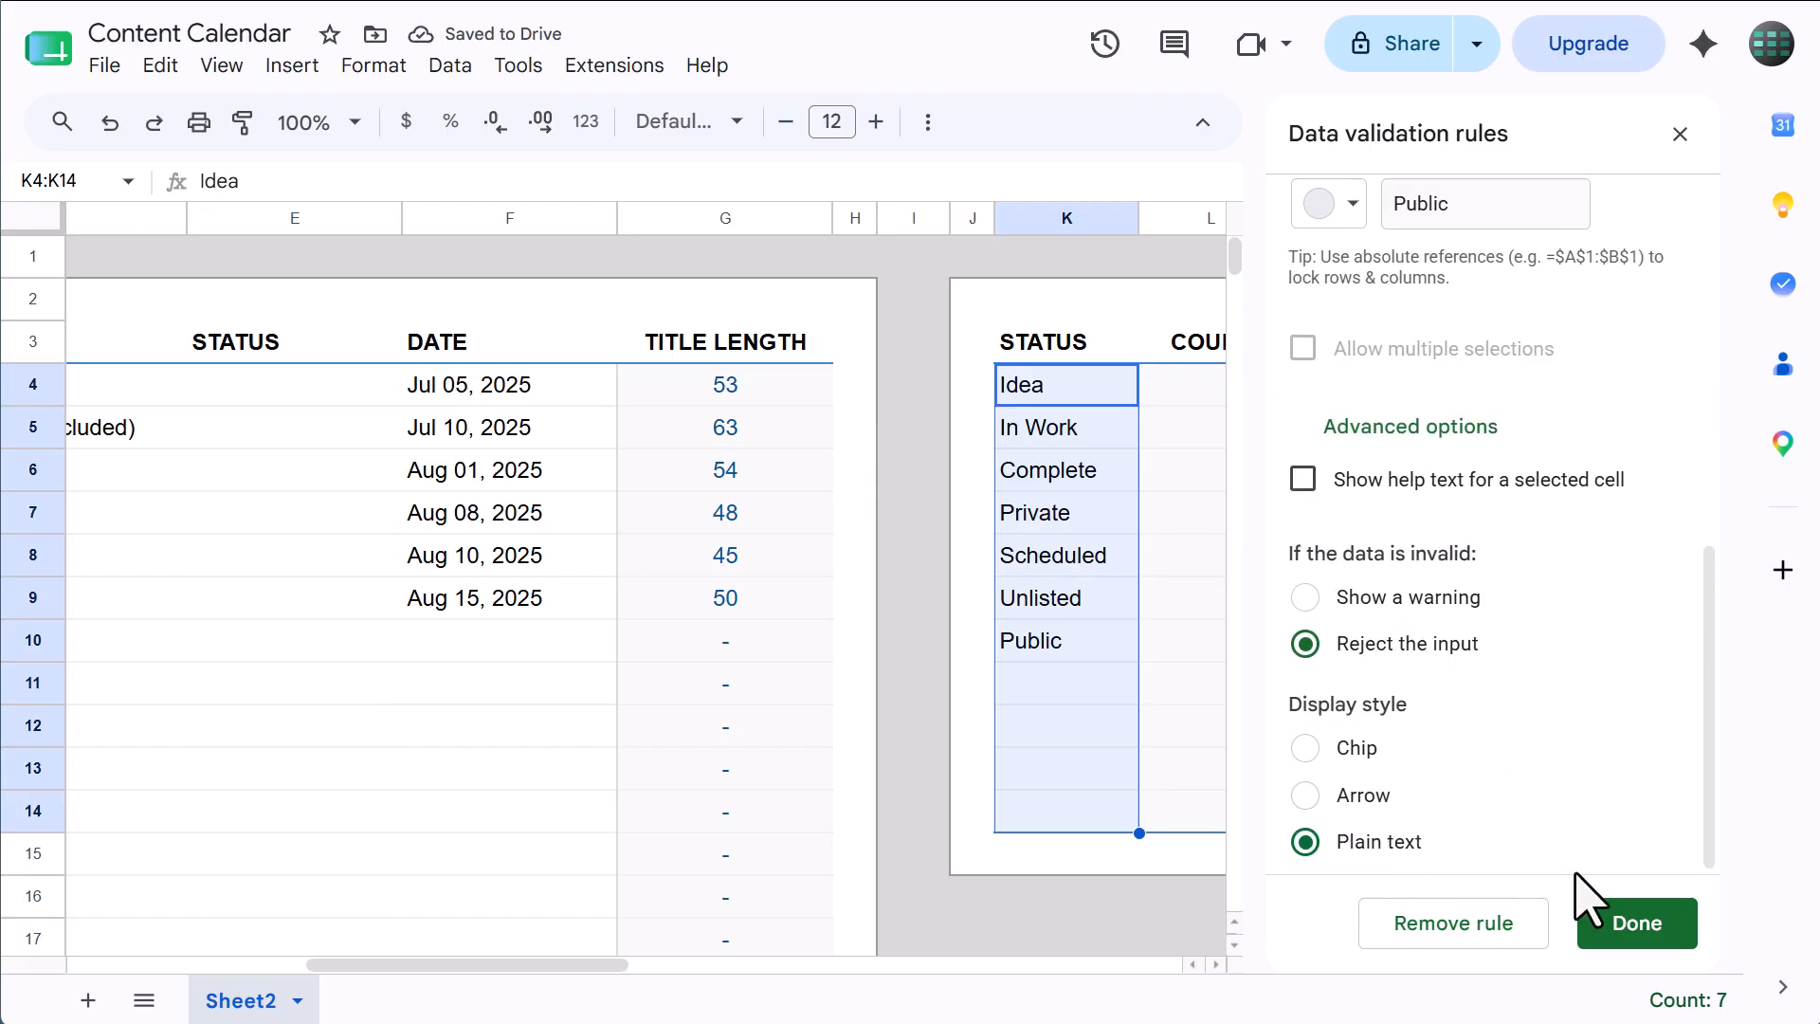
pyautogui.click(1622, 924)
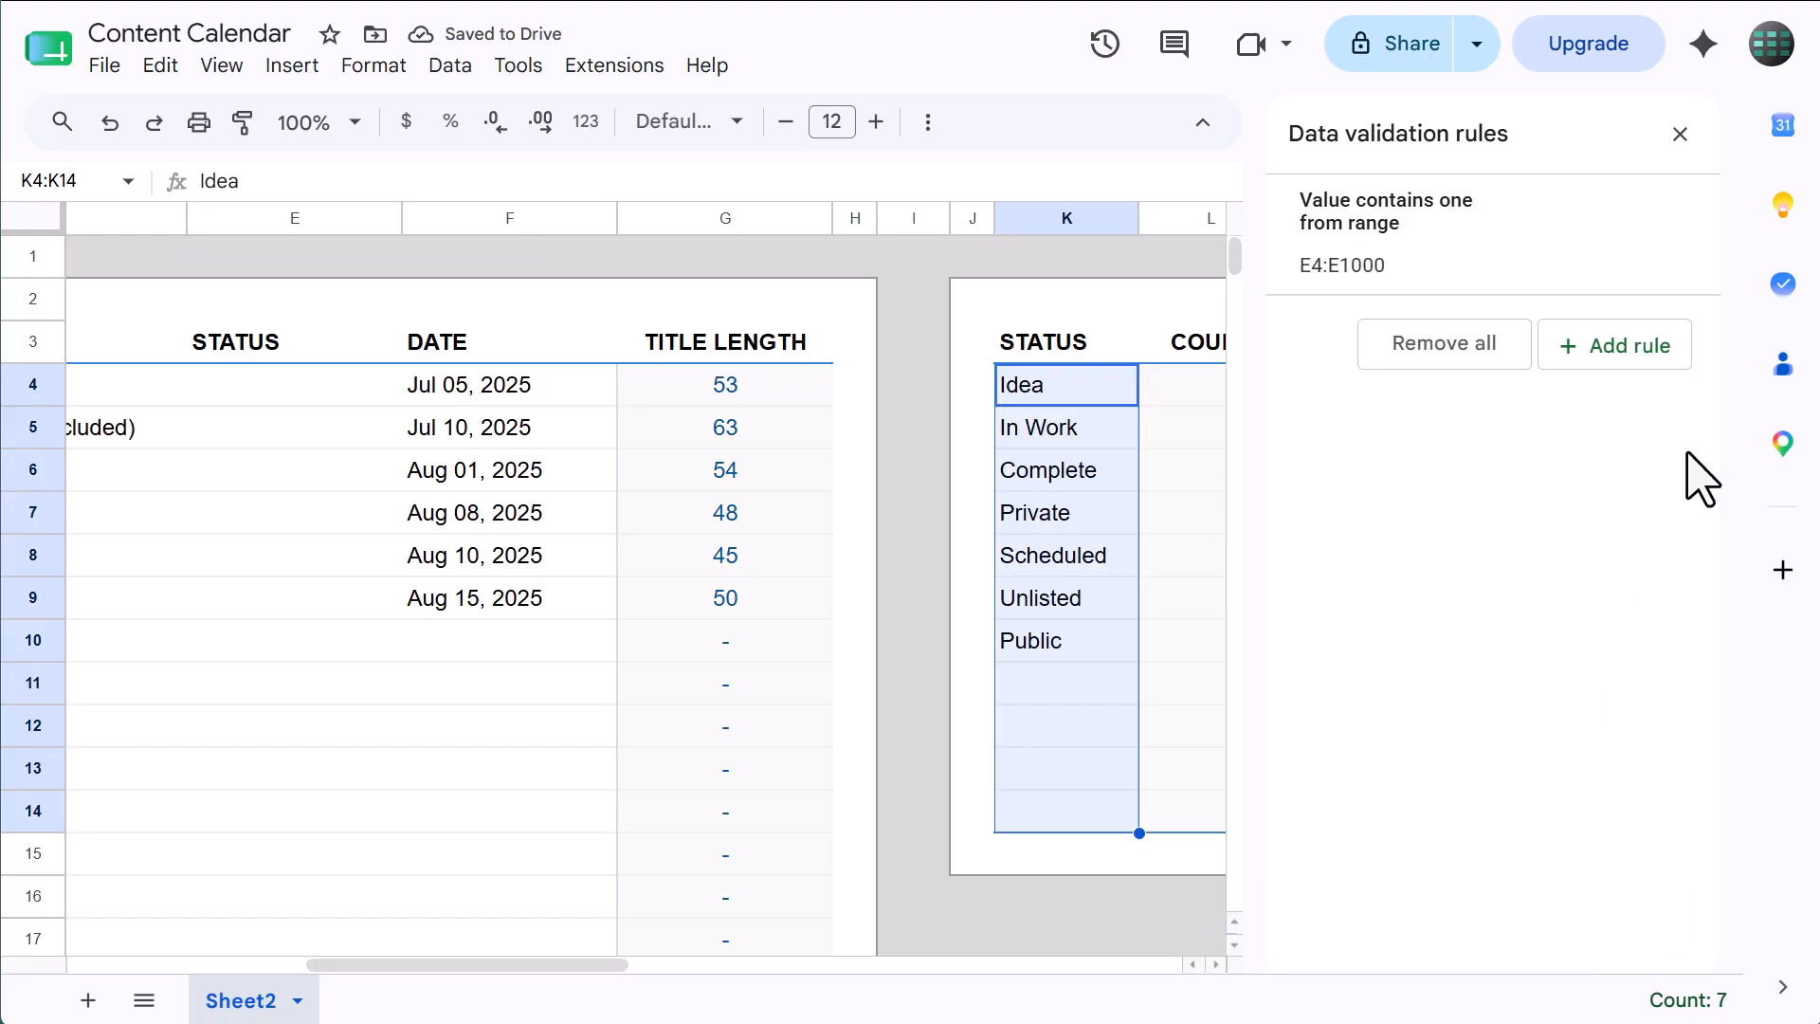
pyautogui.click(1679, 134)
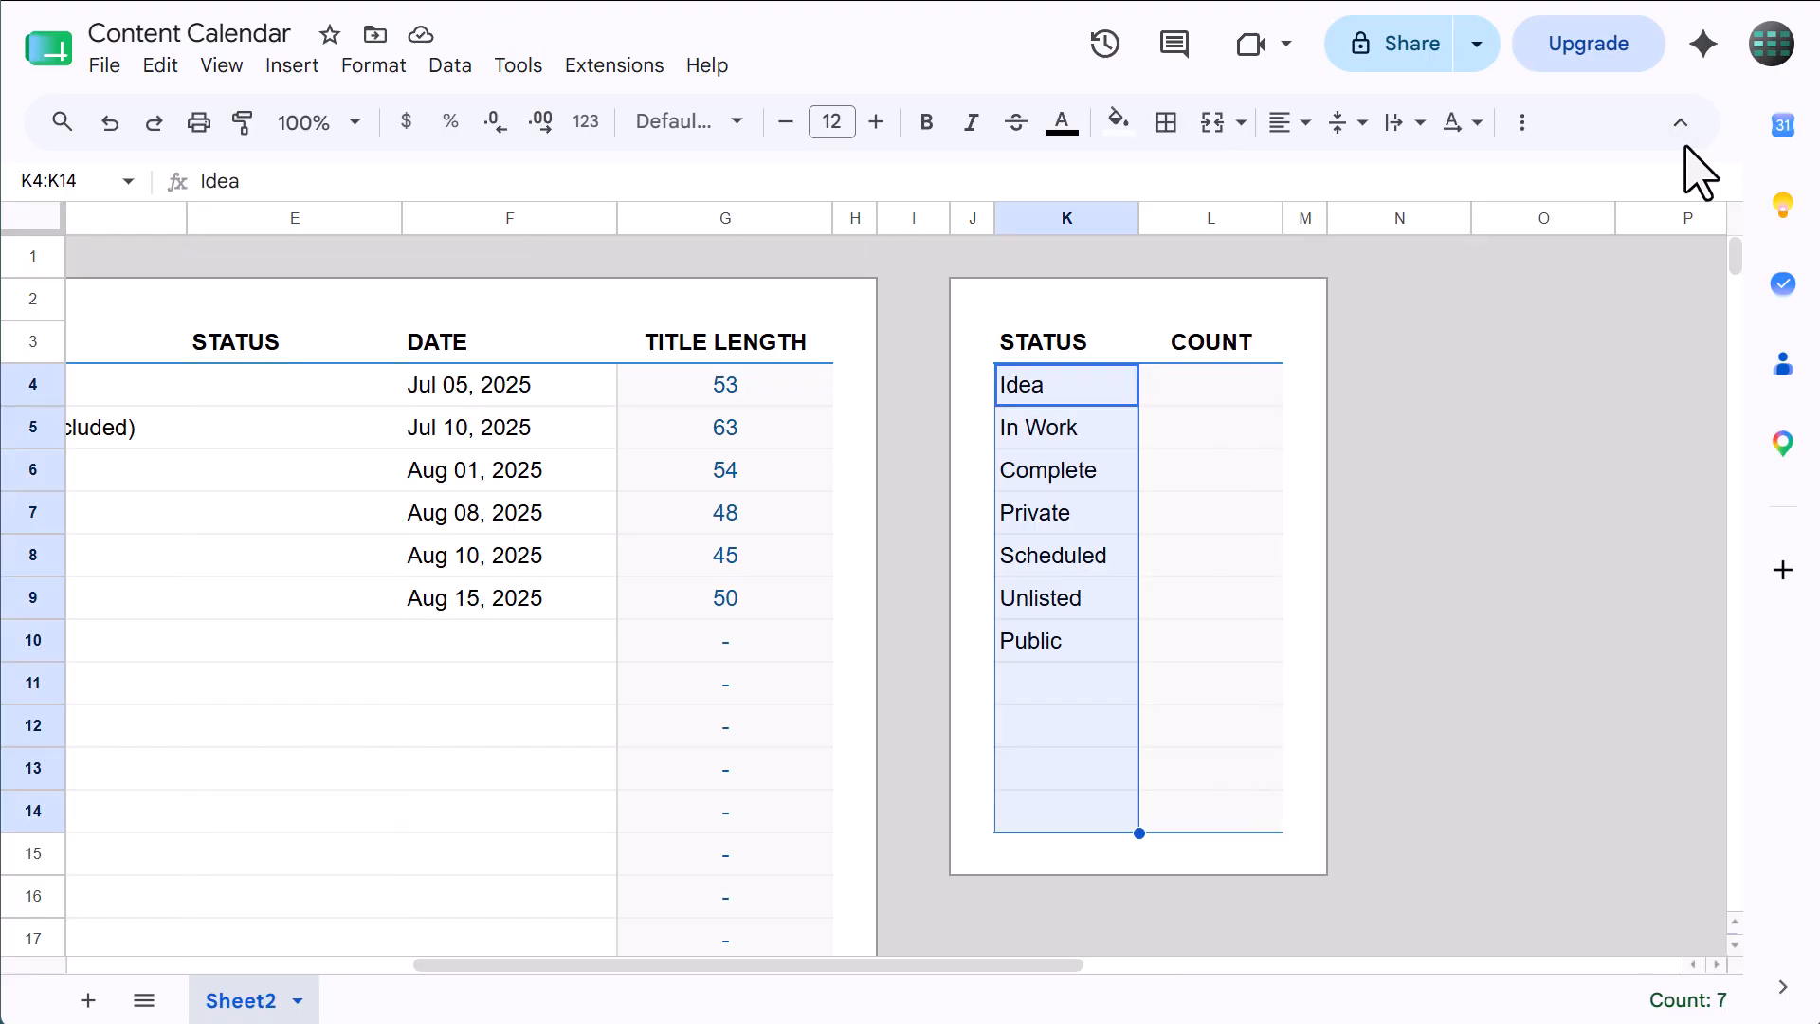
# - Enter the statuses Idea, Idea and In Work in cells E4 to E6 of the main table
pyautogui.click(293, 417)
pyautogui.click(289, 390)
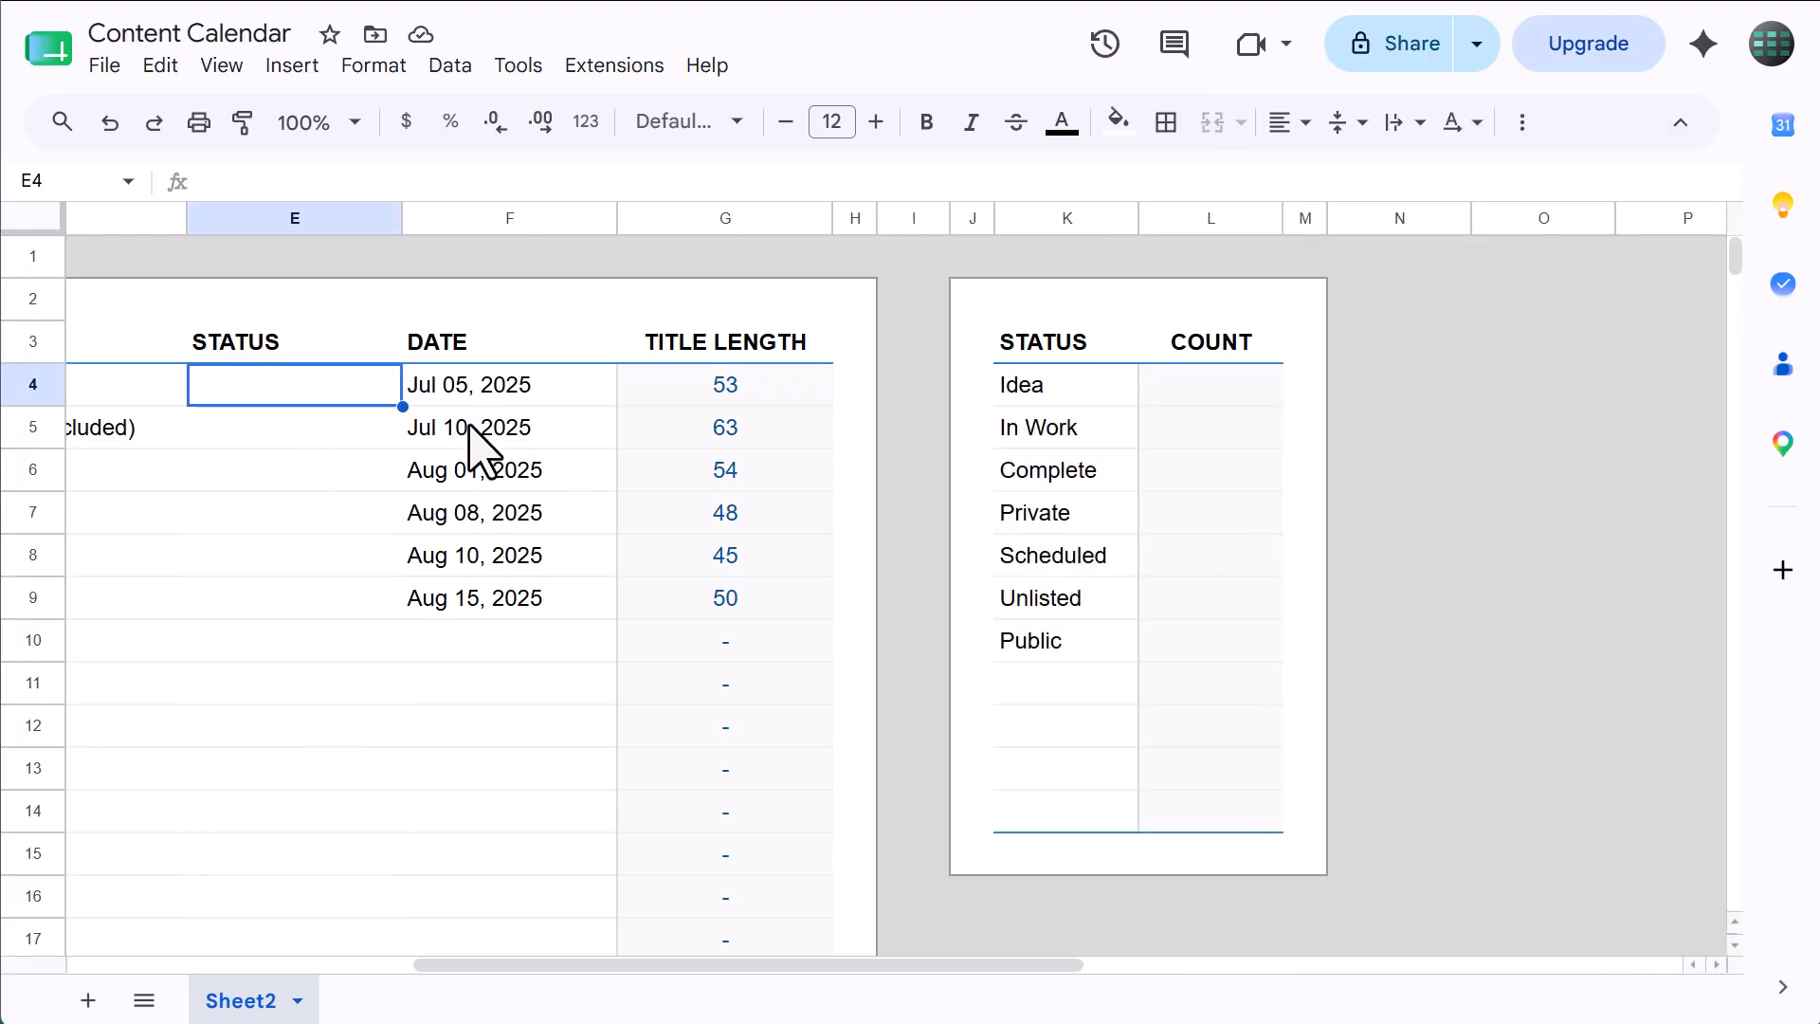
pyautogui.write('Idea')
pyautogui.press('Return')
pyautogui.write('Idea')
pyautogui.press('Return')
pyautogui.write('In Work')
pyautogui.press('Return')
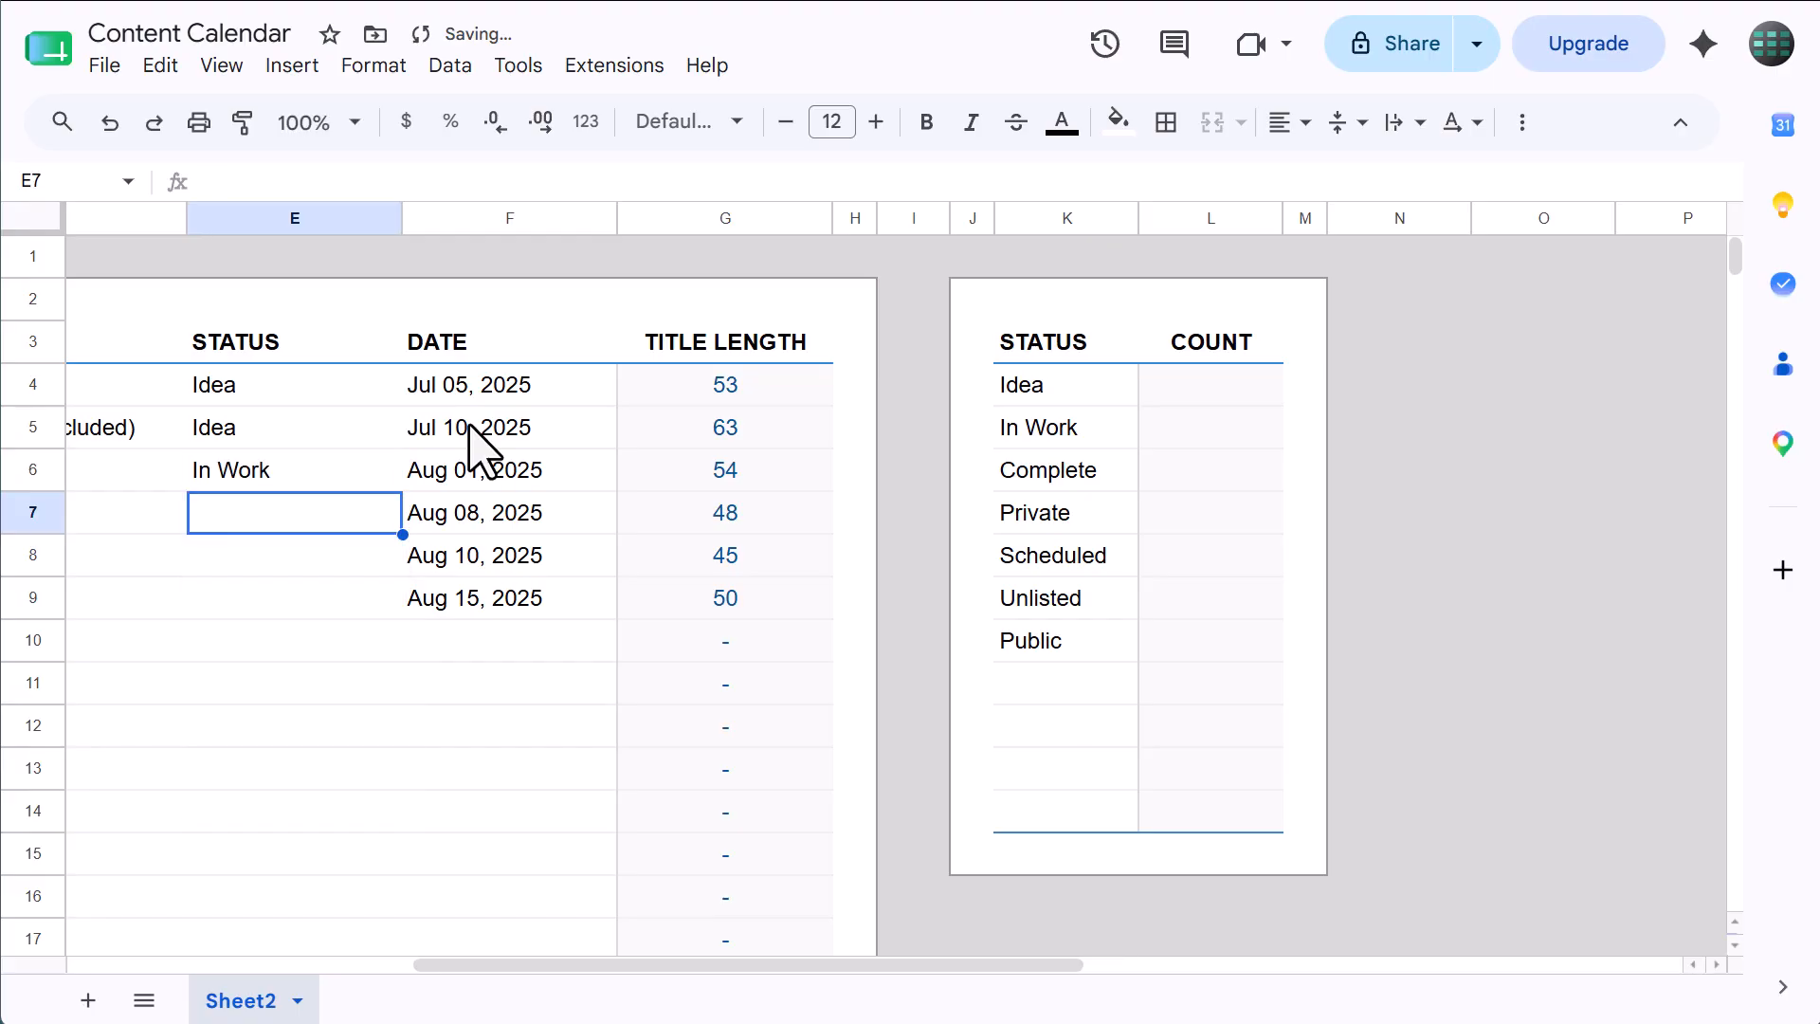
# - Enter the statuses In Work, Scheduled and Scheduled in cells E7 to E9 of the main table
pyautogui.write('In Work')
pyautogui.press('Return')
pyautogui.write('Scheduled')
pyautogui.press('Return')
pyautogui.write('s')
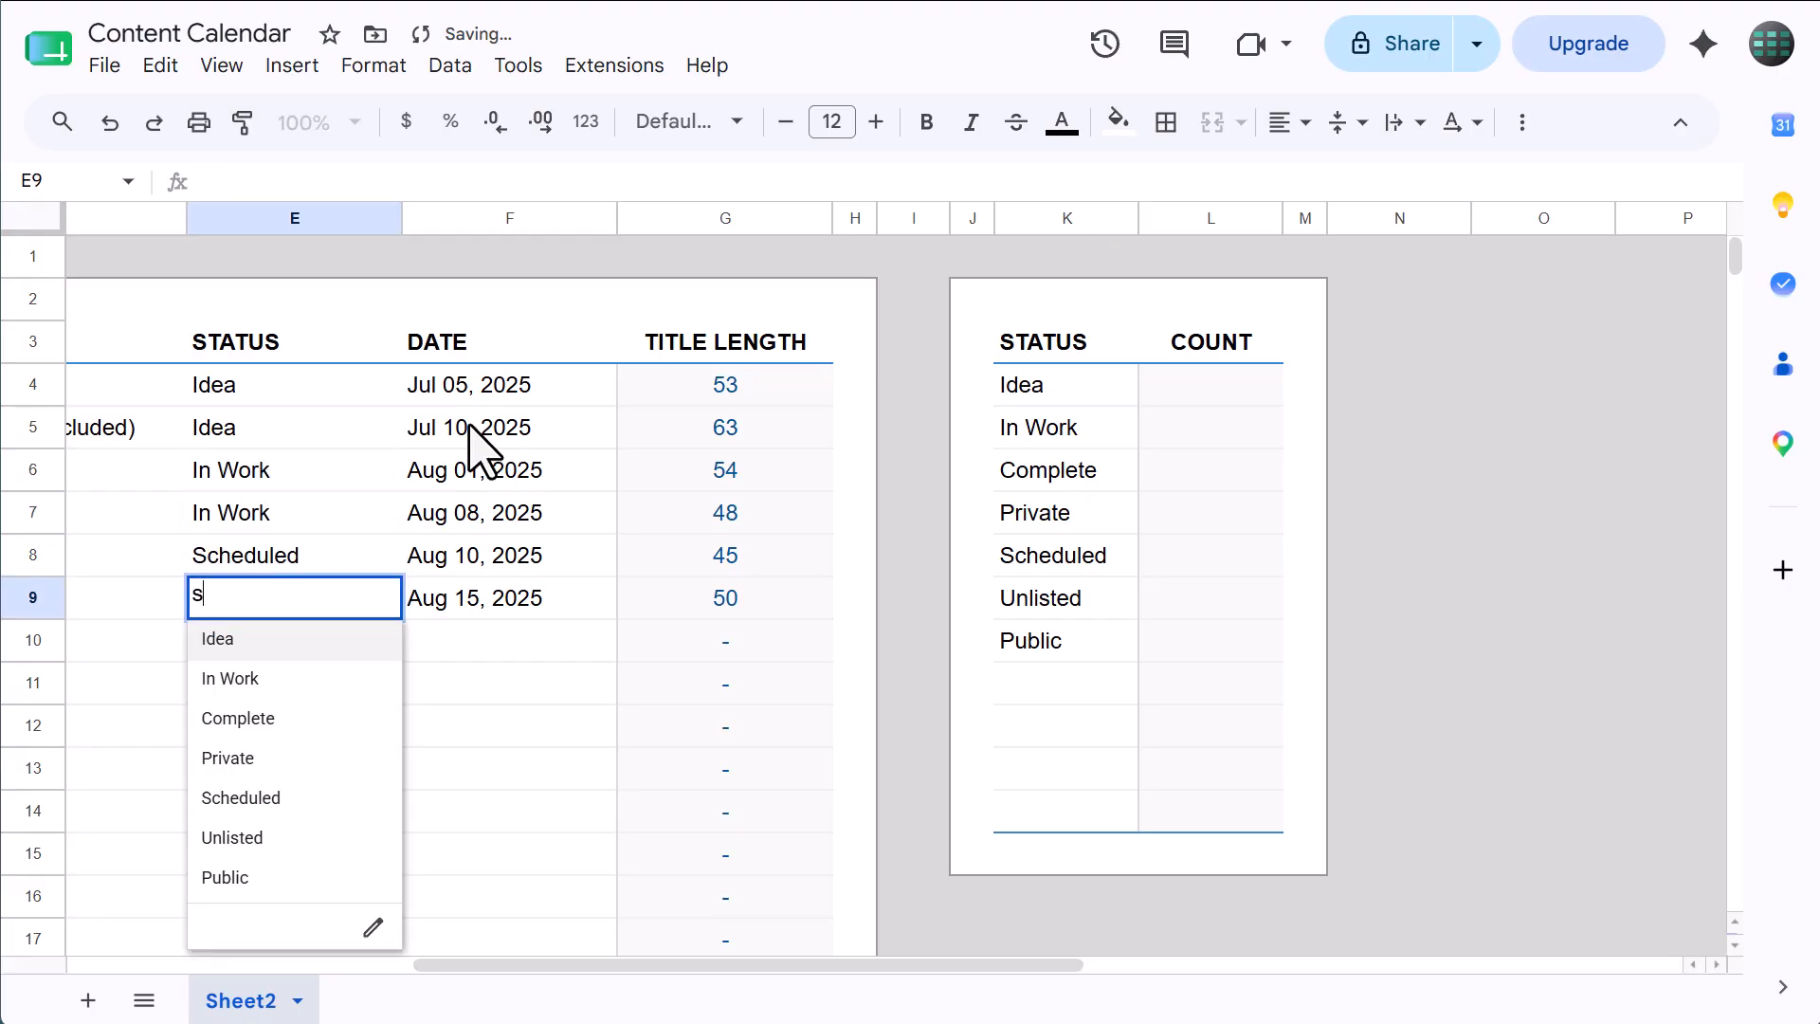
pyautogui.write('cheduled')
pyautogui.press('Return')
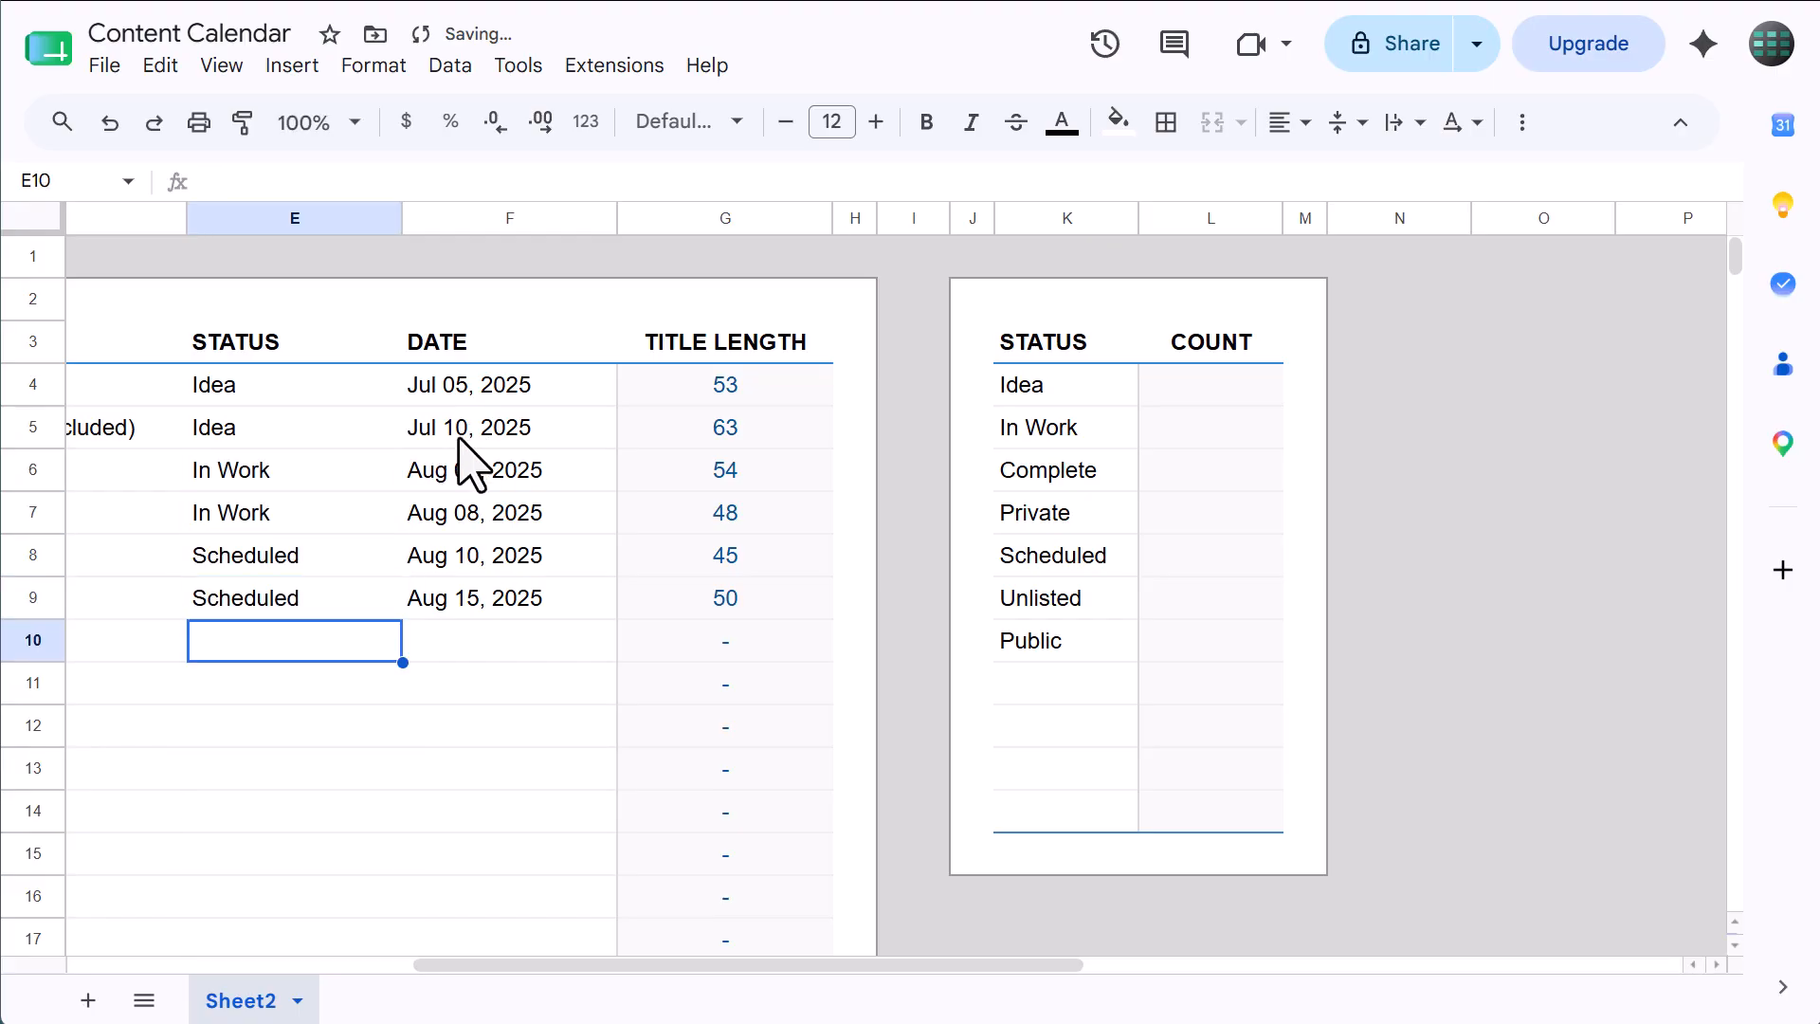
# - Enter the formula =COUNTIF($E$4:$E,K4) in the first COUNT cell, L4, and fill it down to L14
pyautogui.click(1222, 398)
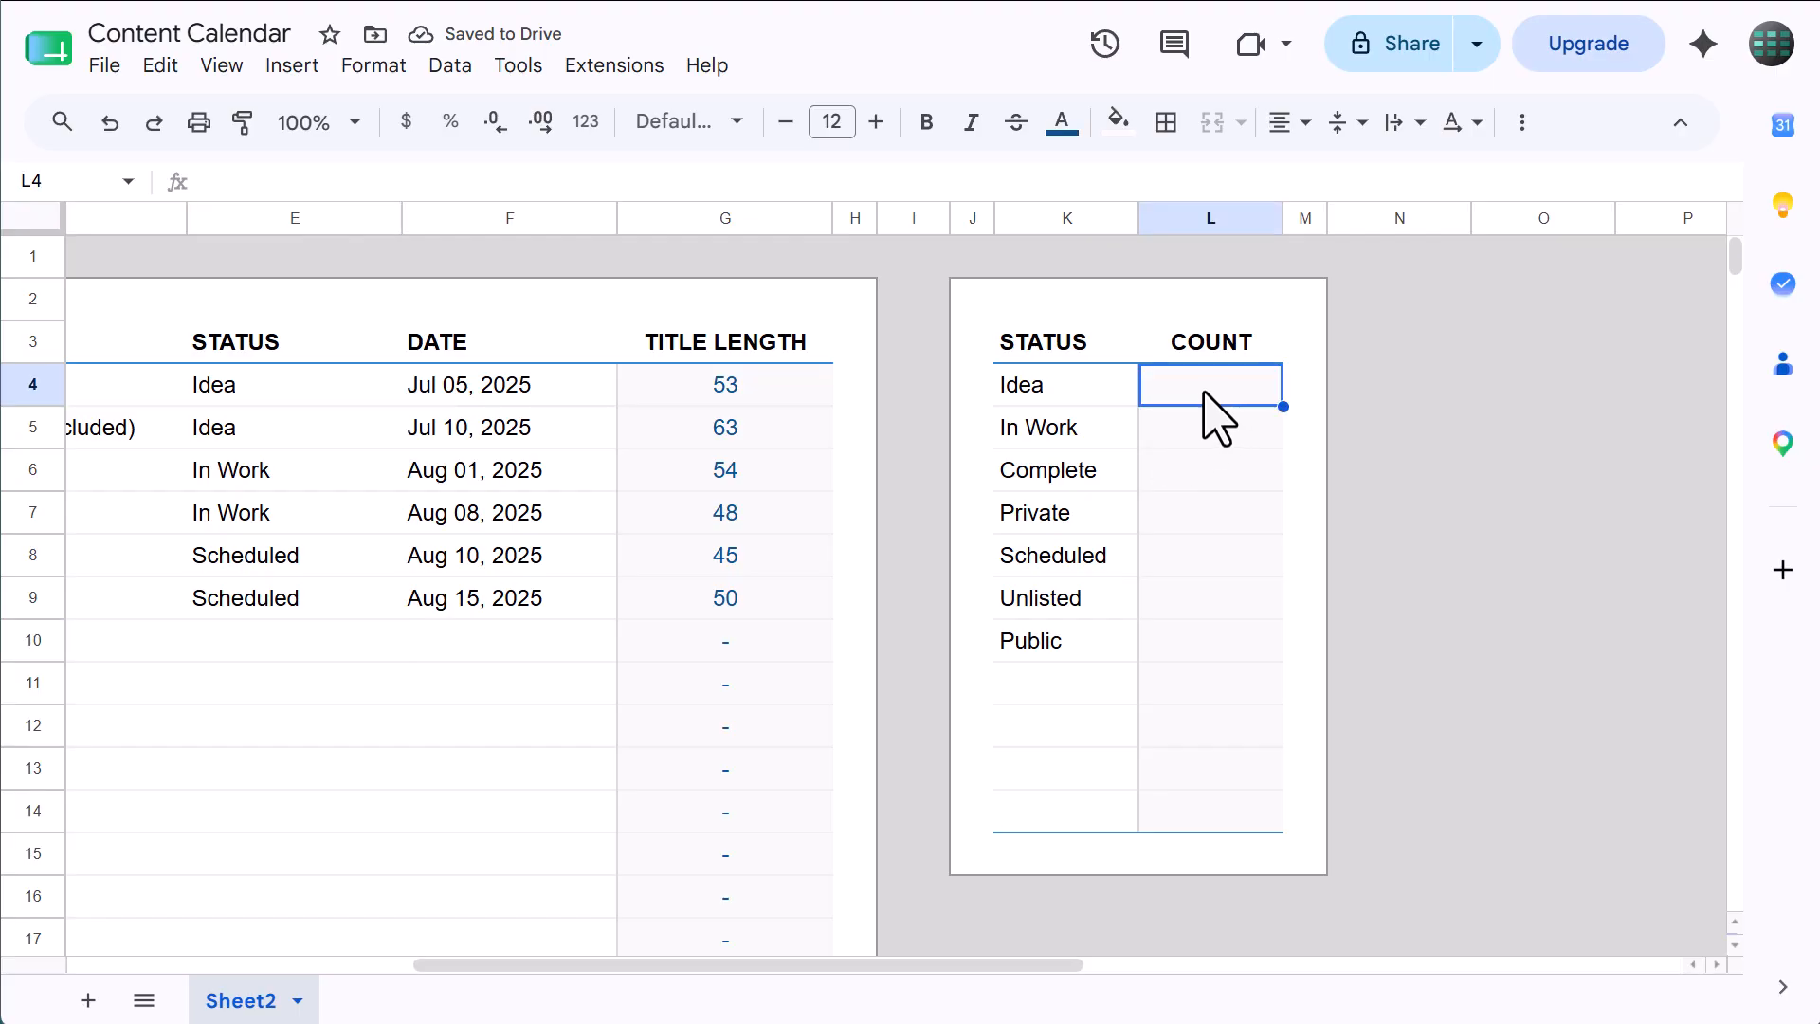
pyautogui.click(1311, 175)
pyautogui.write('=')
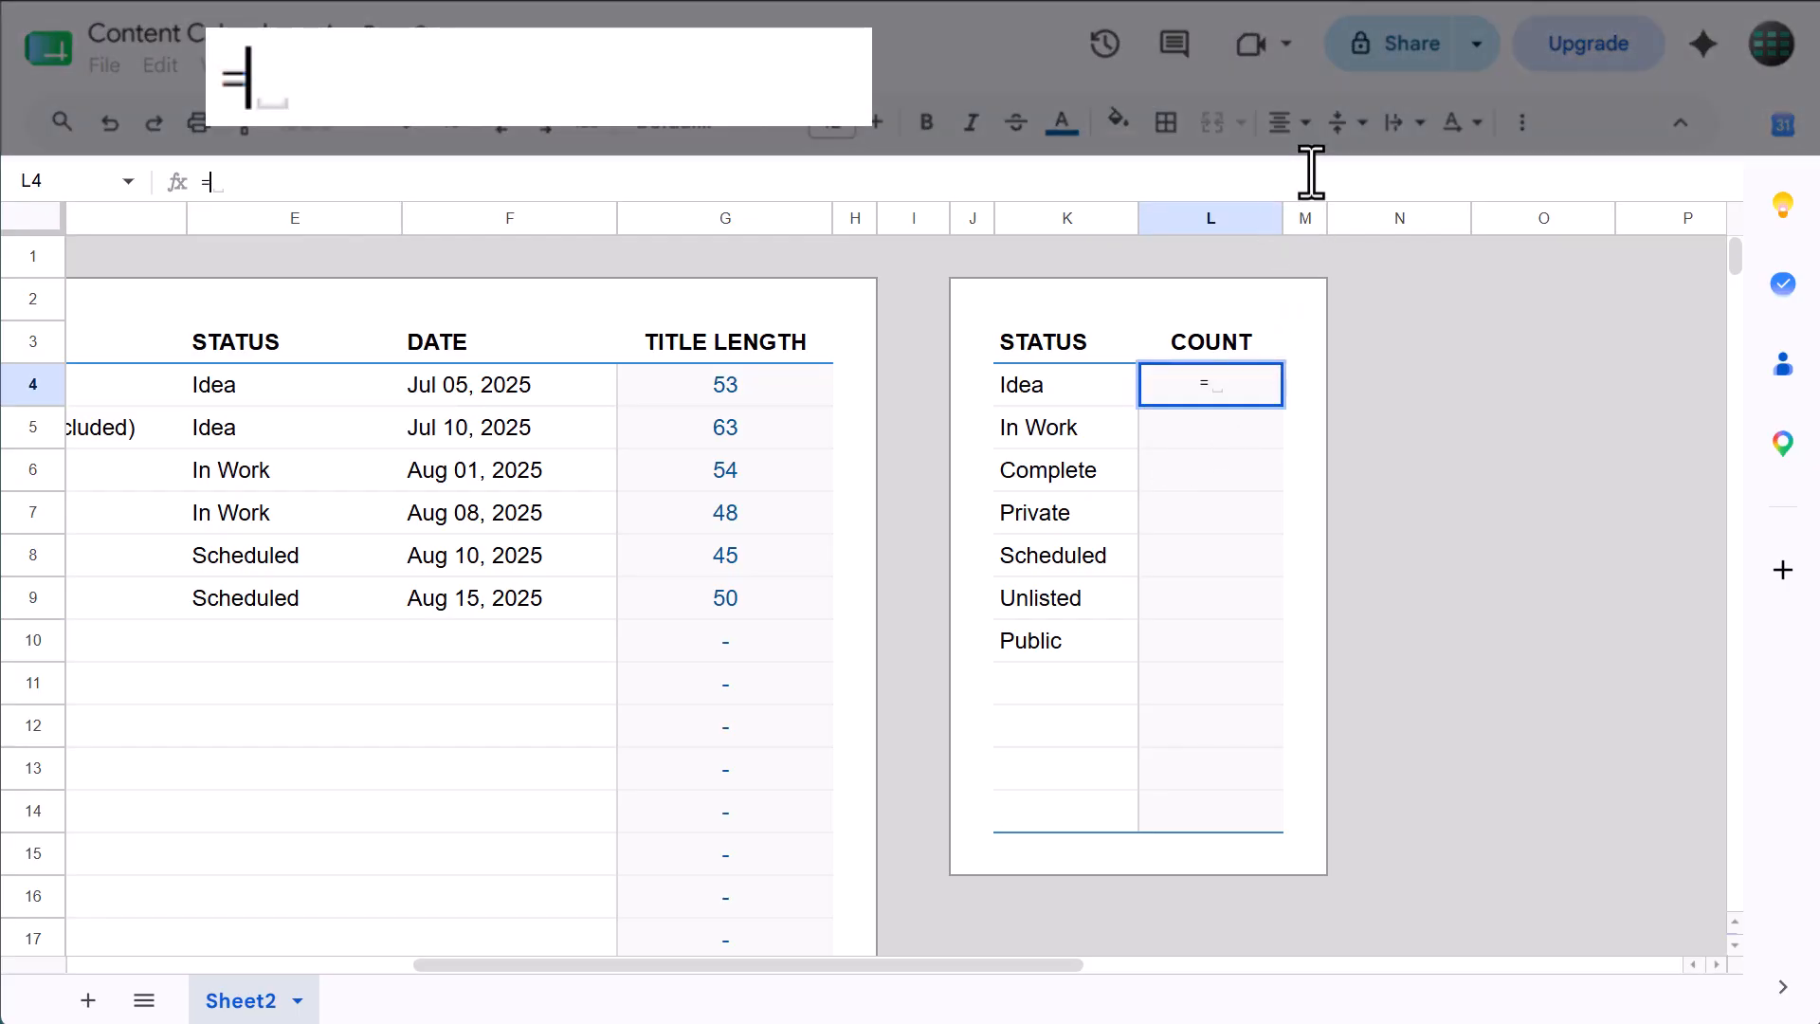
pyautogui.write('countif(')
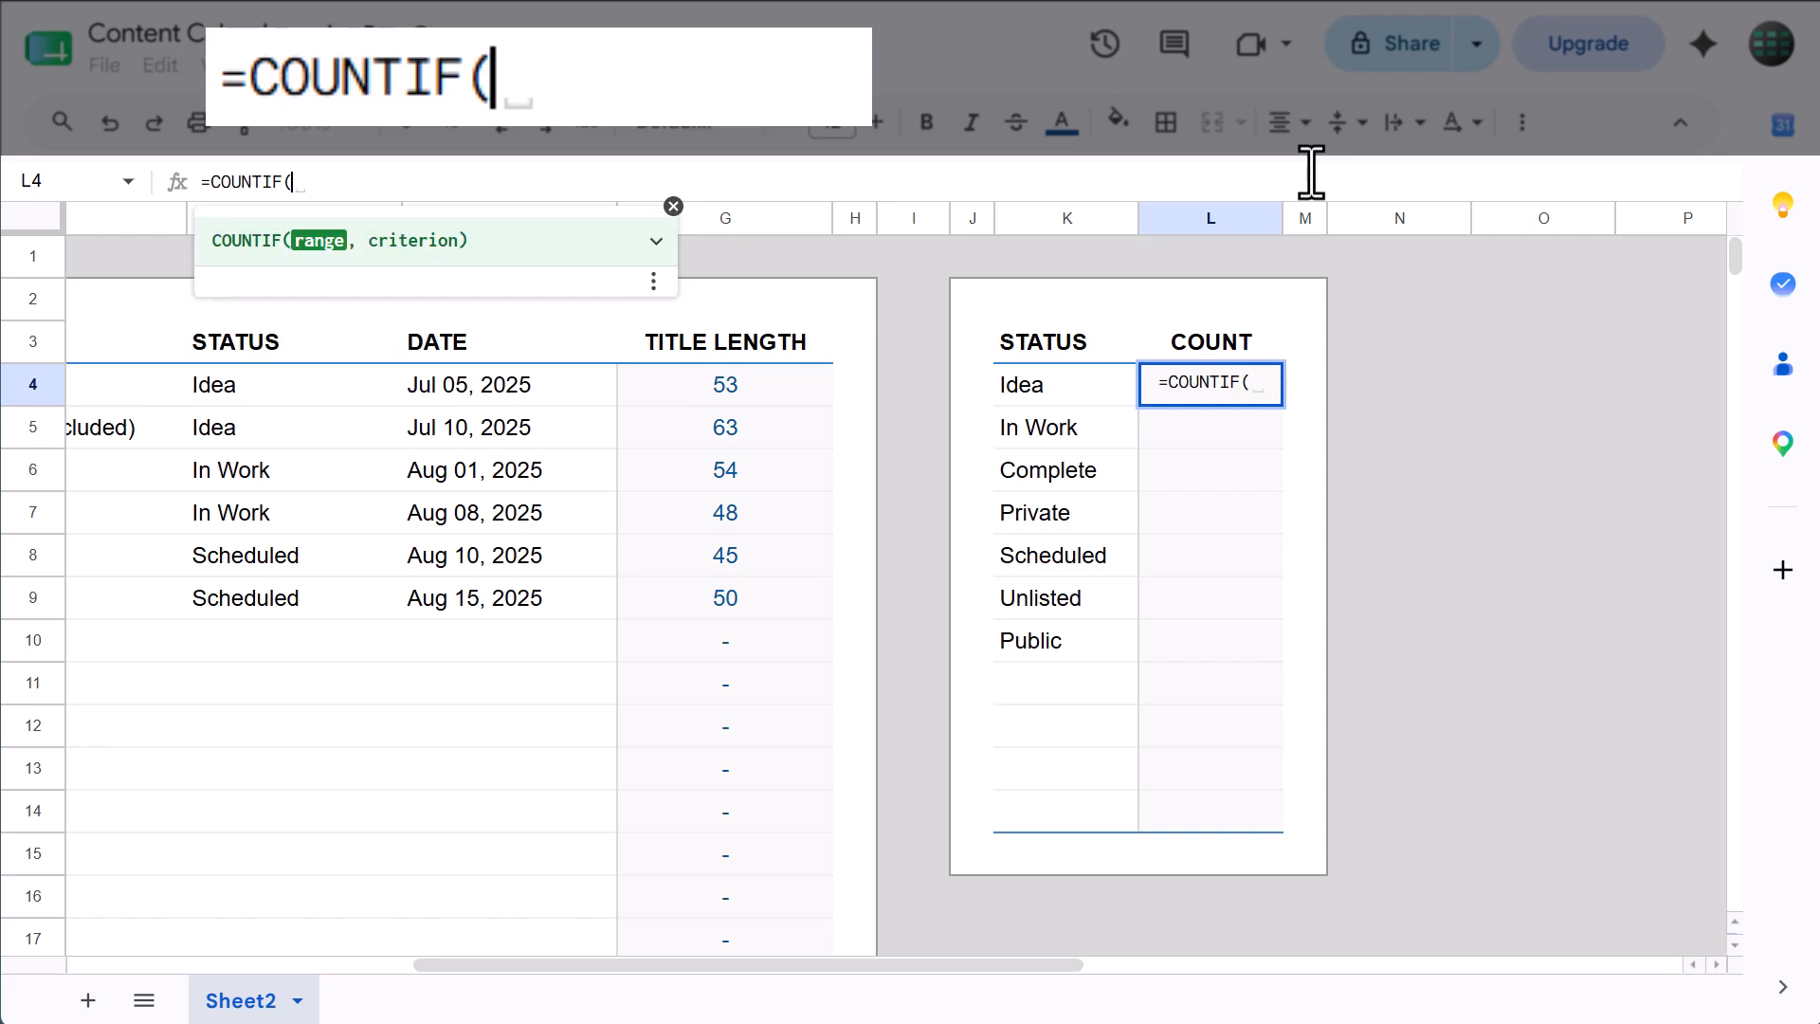
pyautogui.write('E4:E')
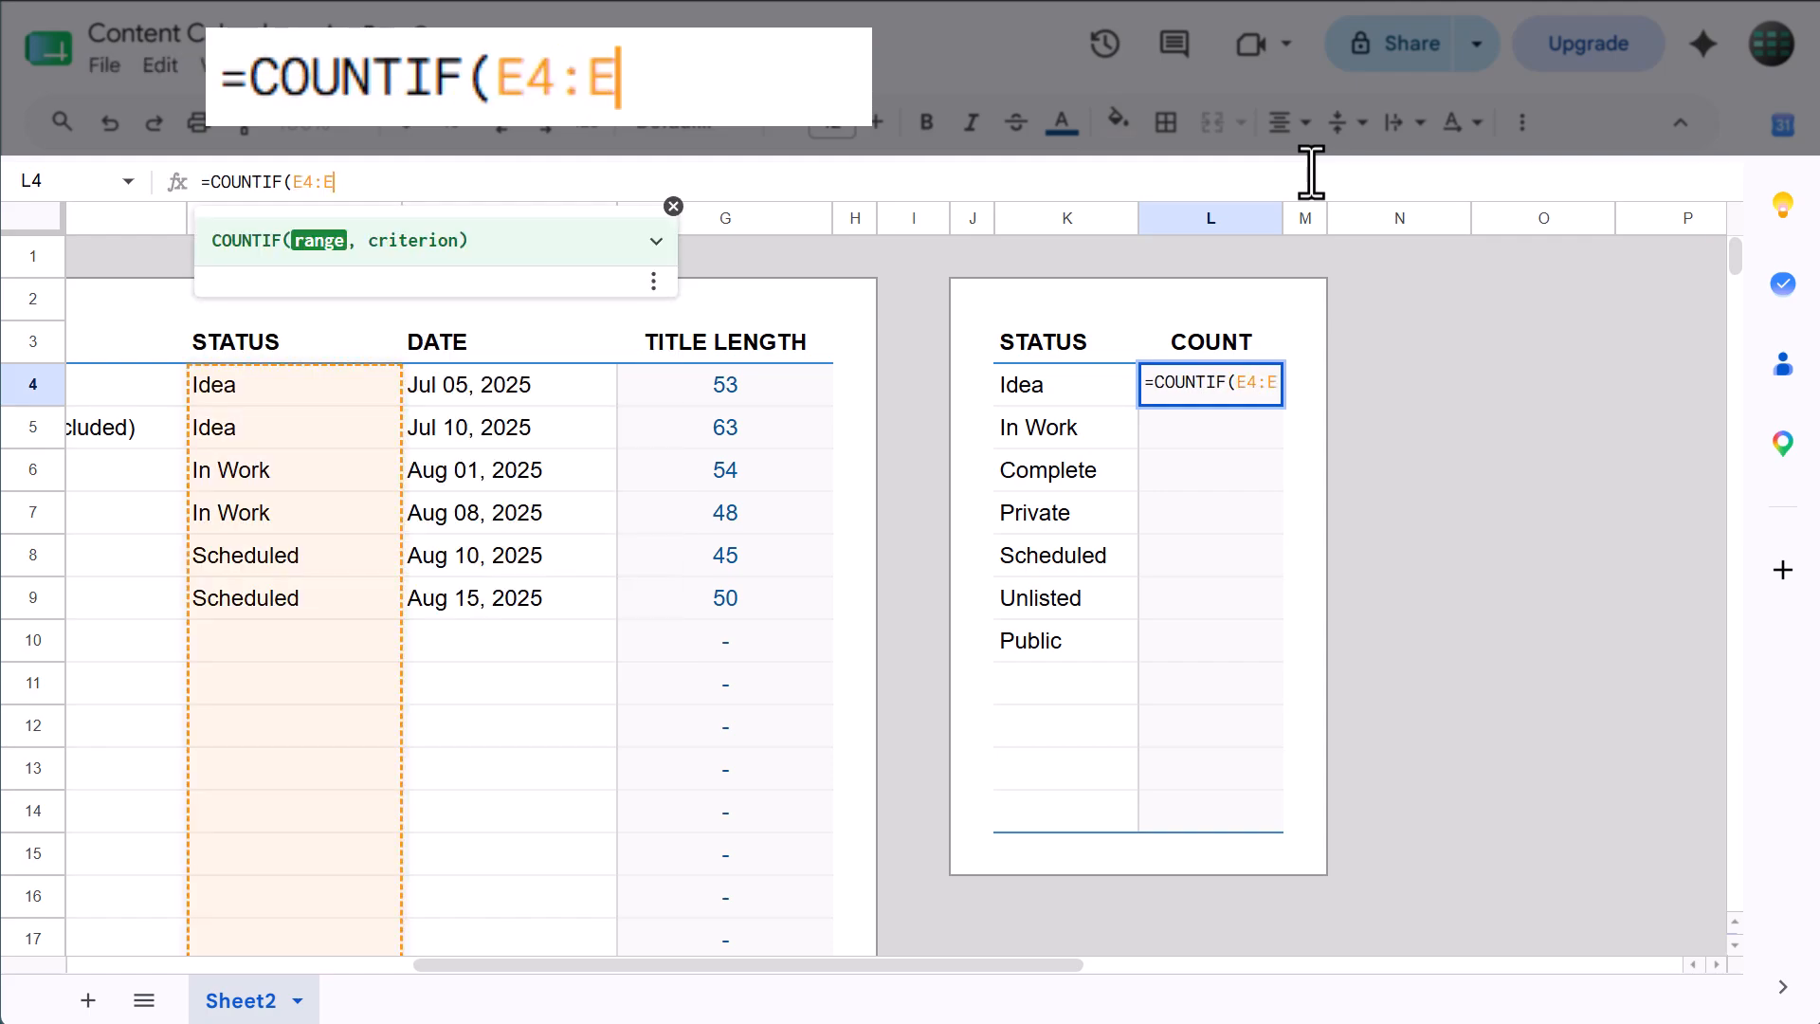
pyautogui.press('F4')
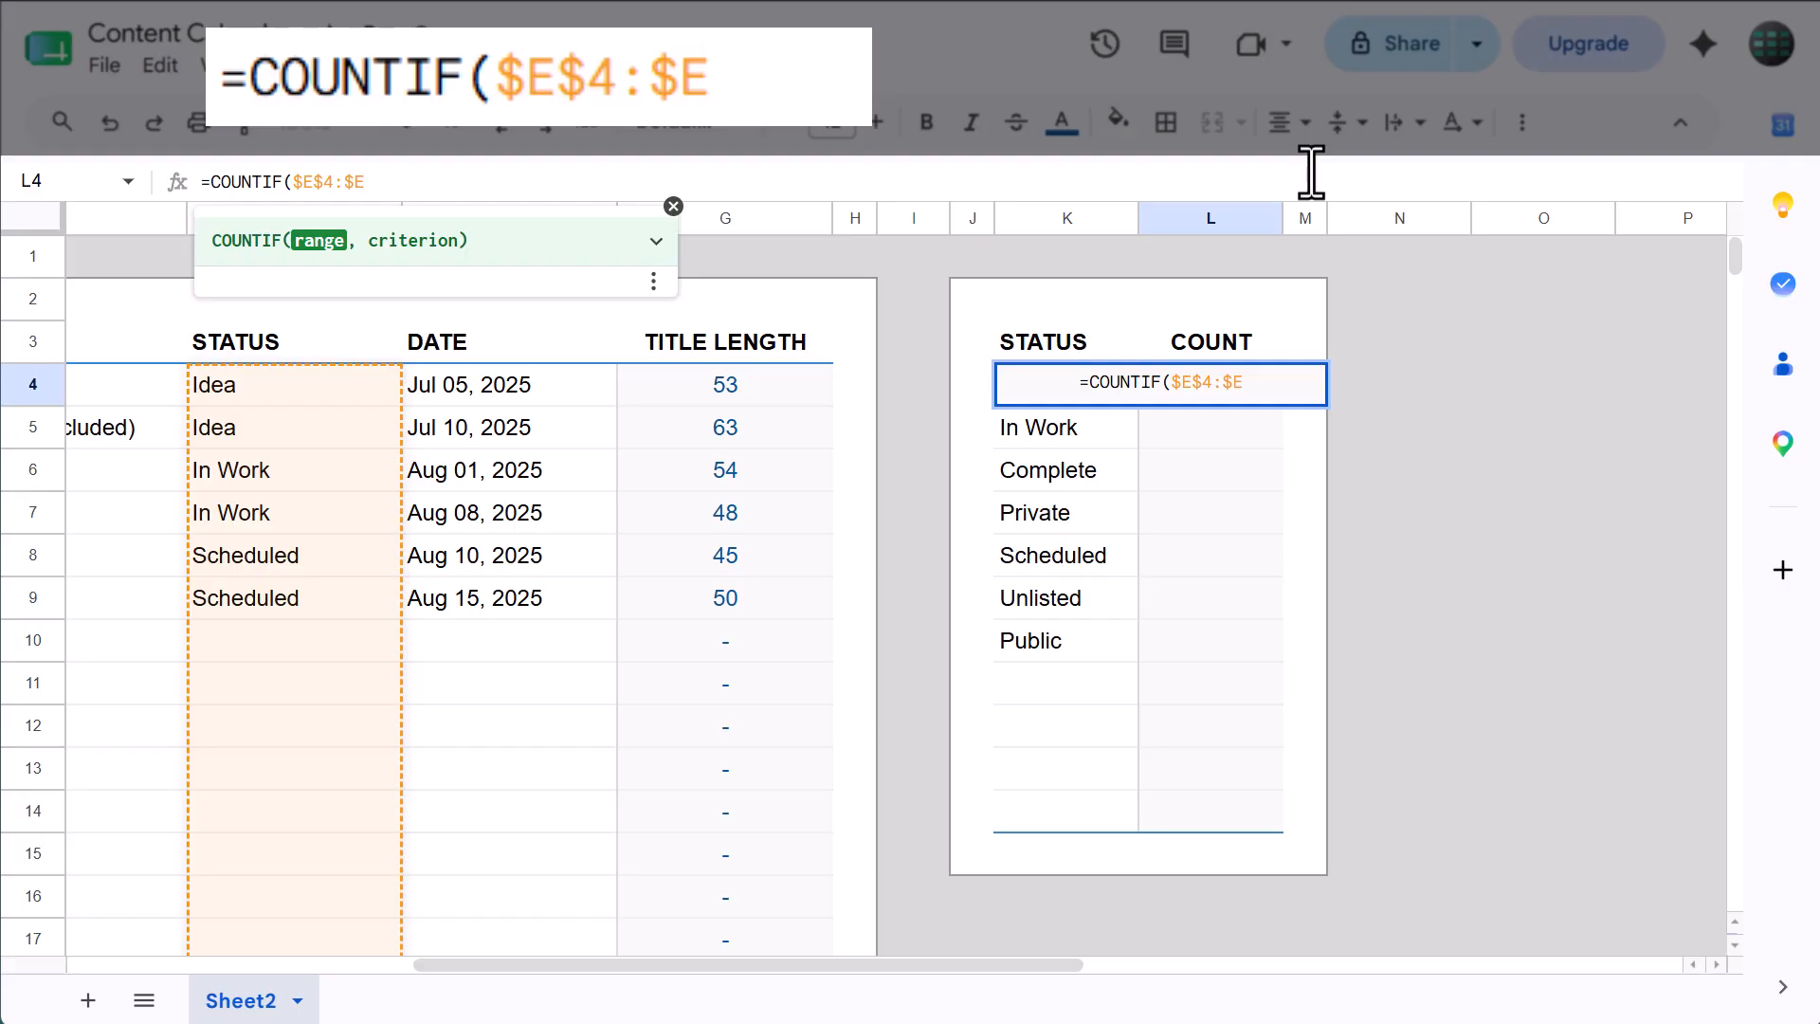
pyautogui.write(',')
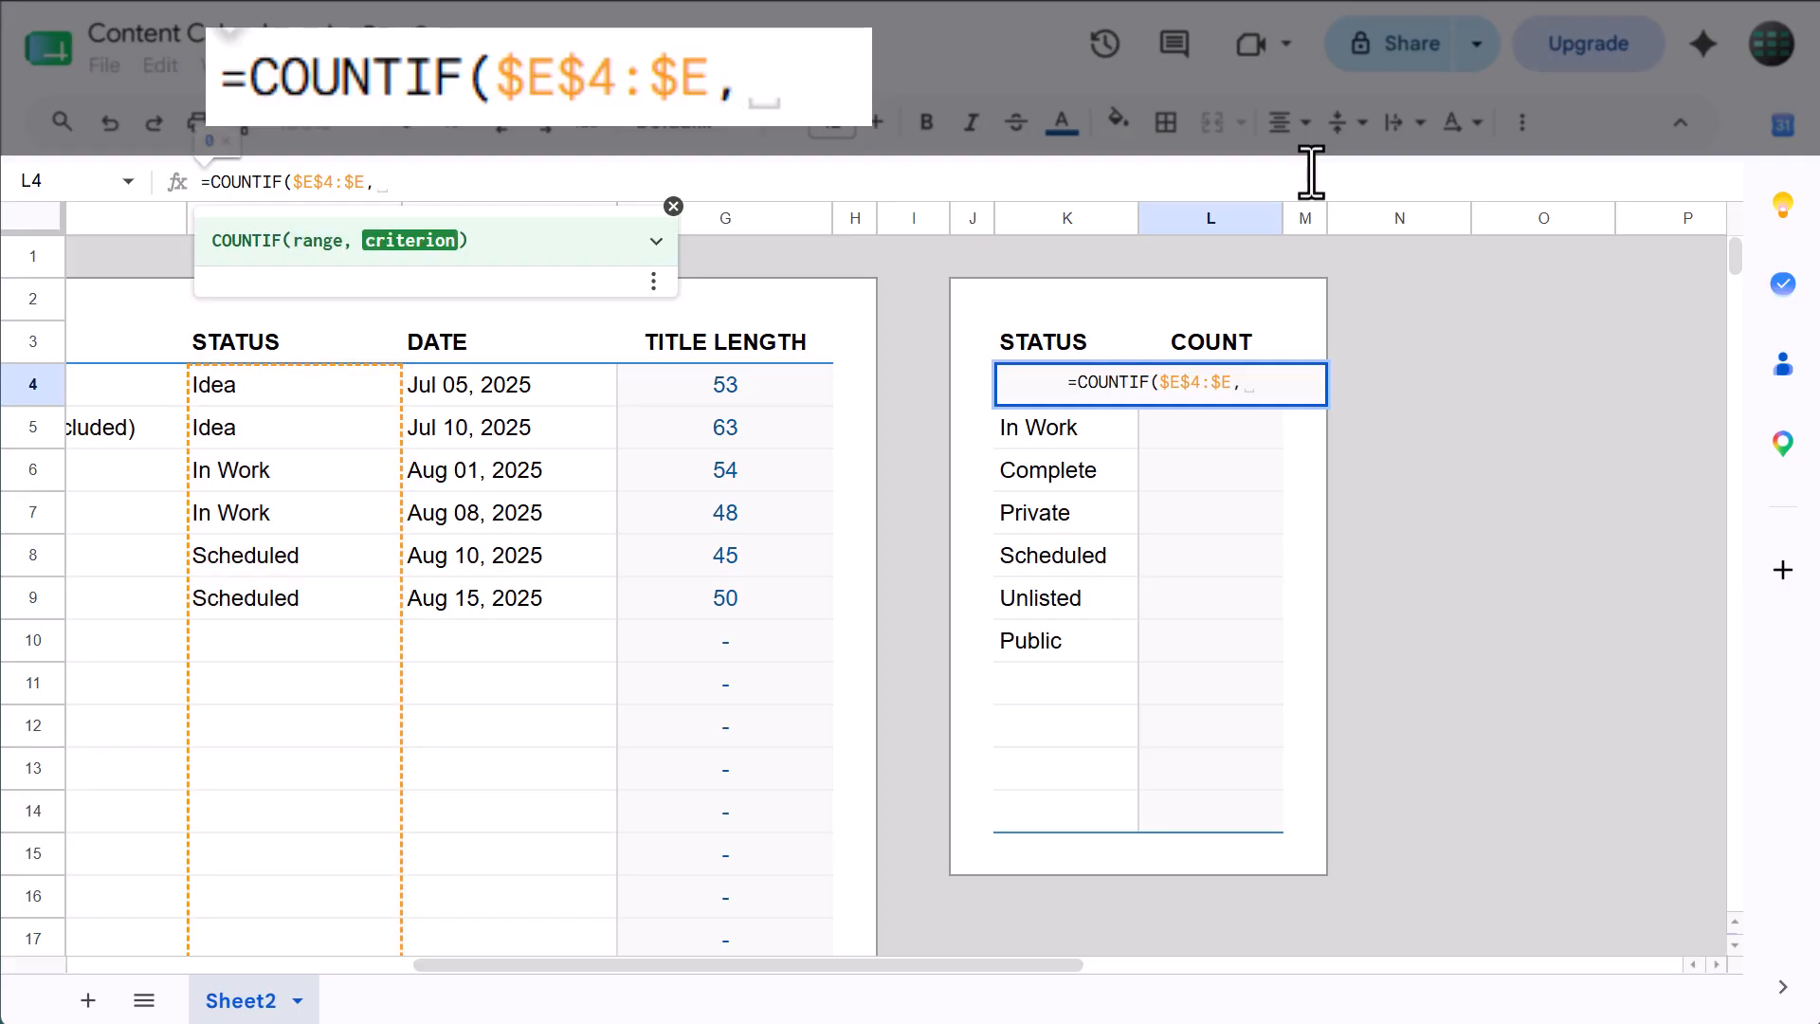
pyautogui.write('K4)')
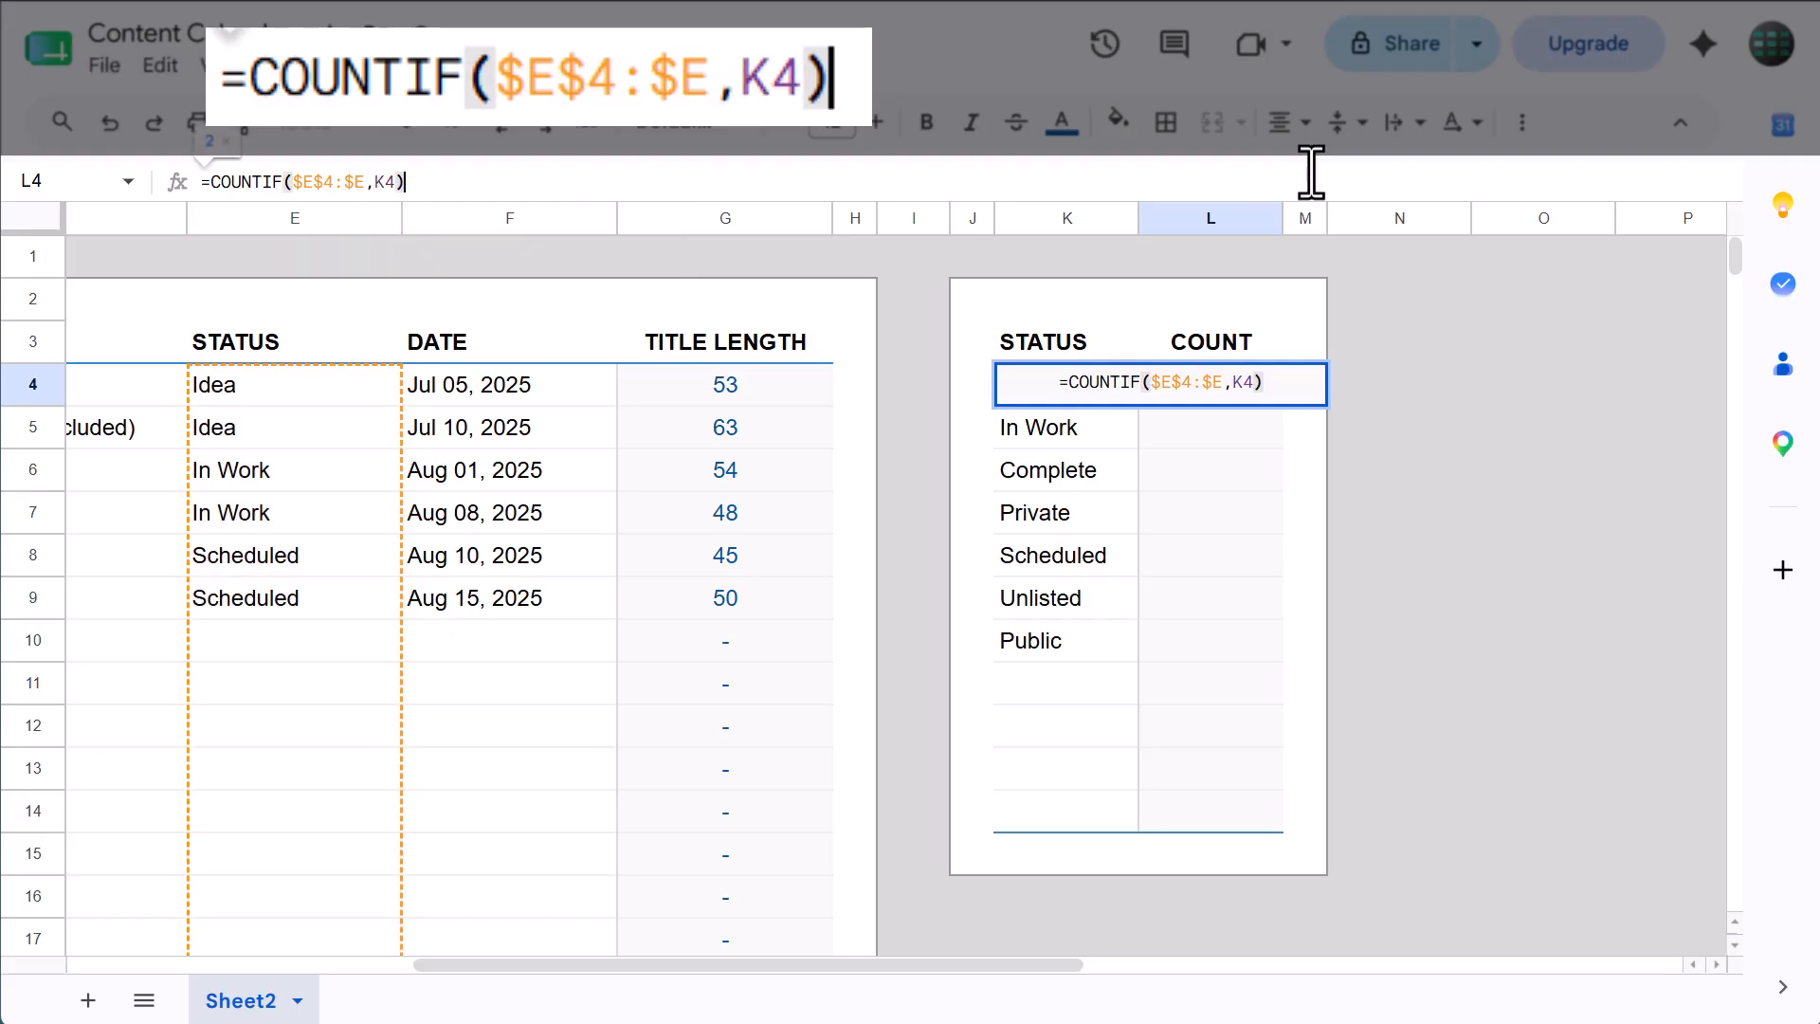
pyautogui.press('Return')
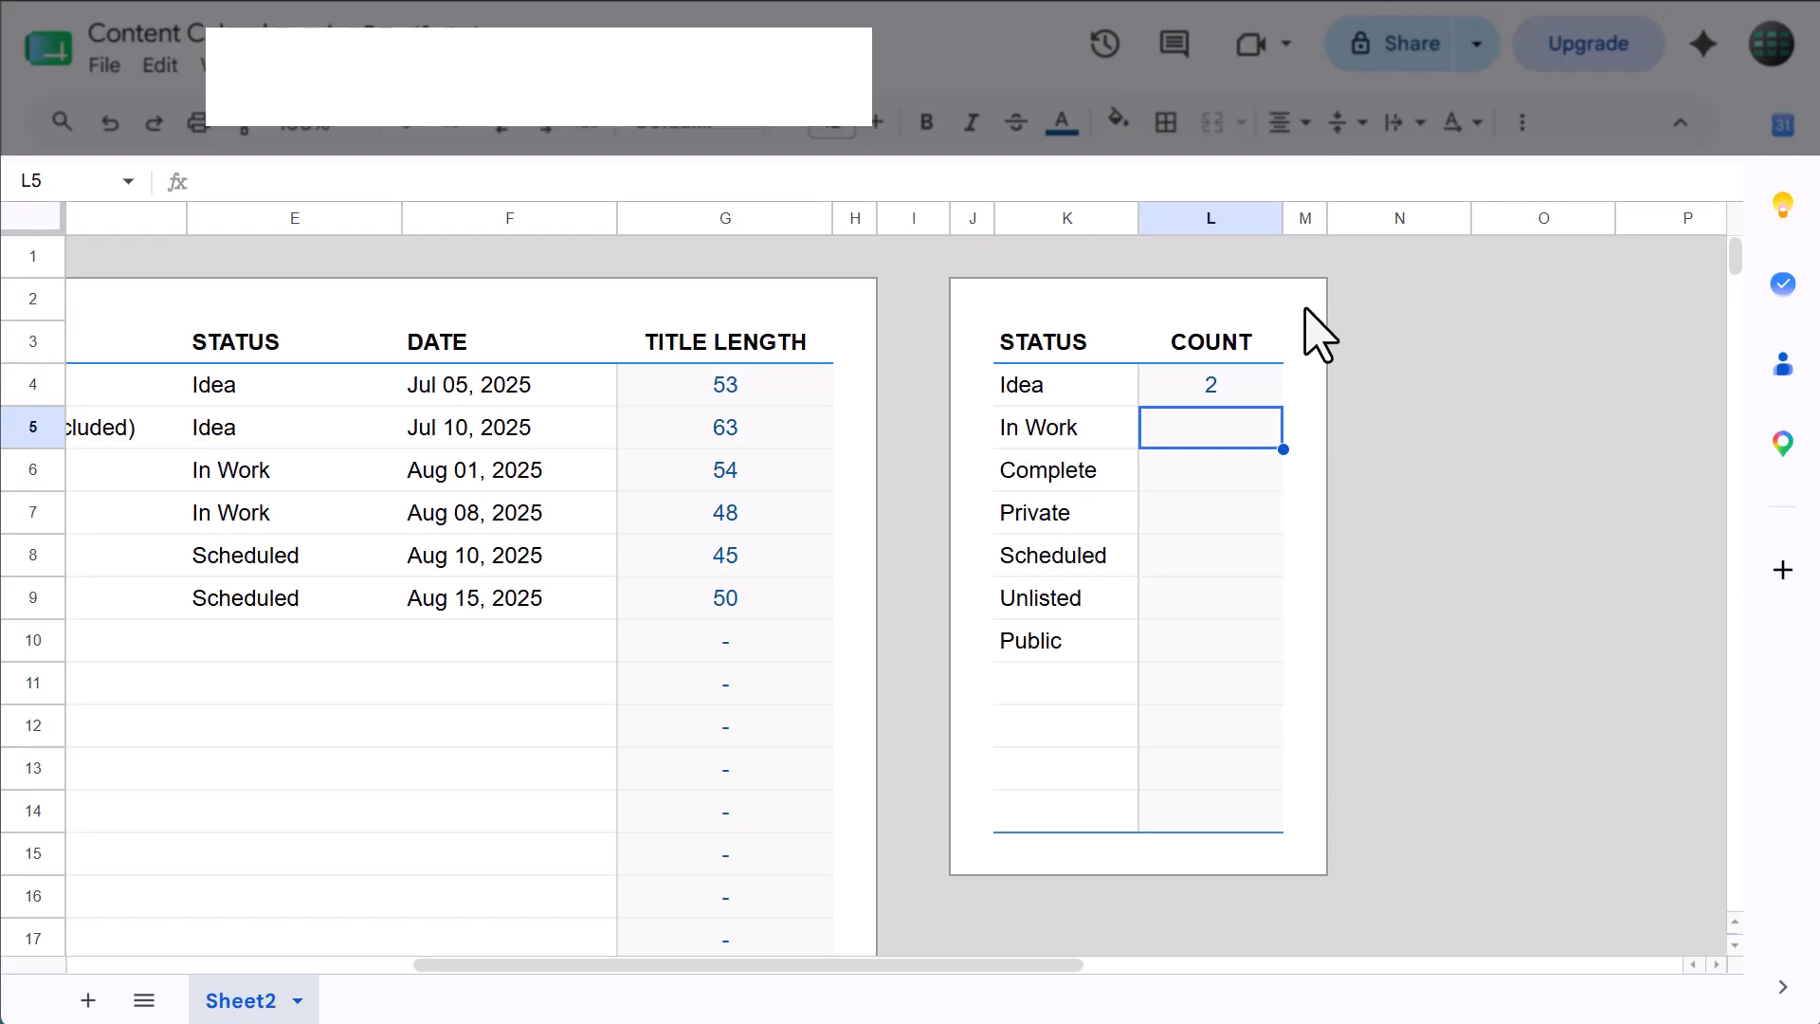
pyautogui.click(1232, 396)
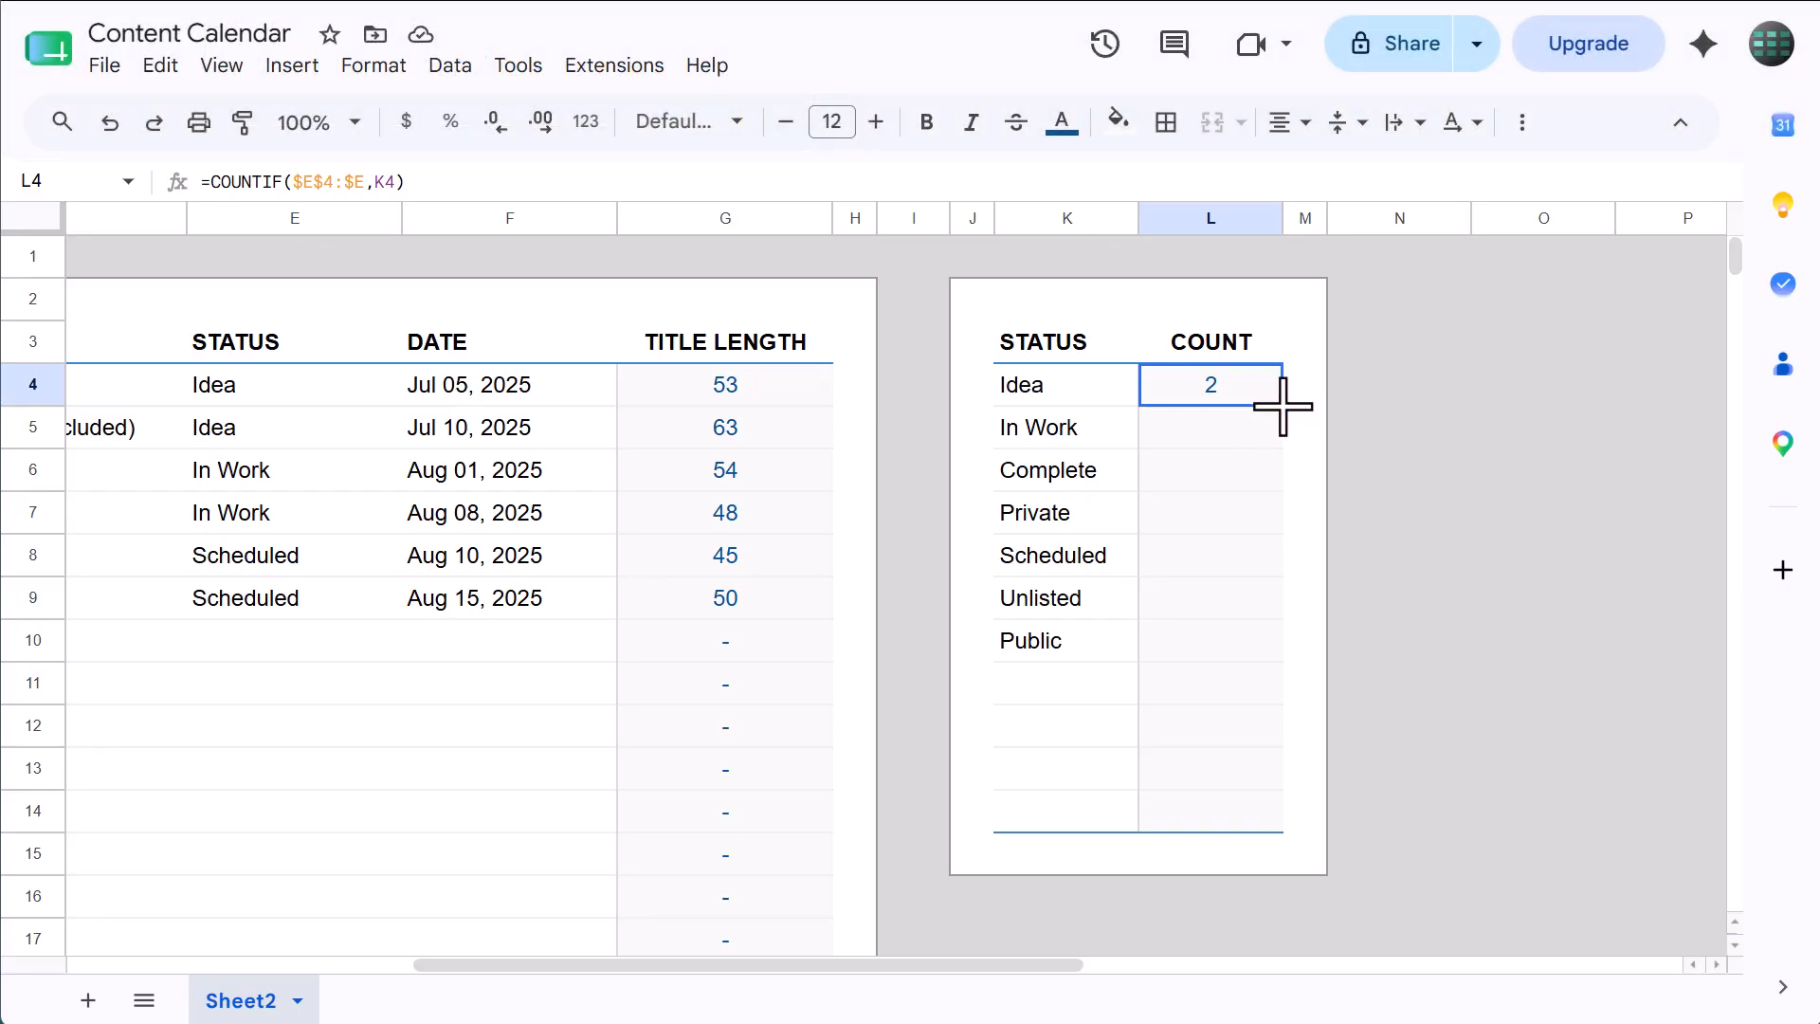
pyautogui.moveTo(1283, 406); pyautogui.dragTo(1297, 798)
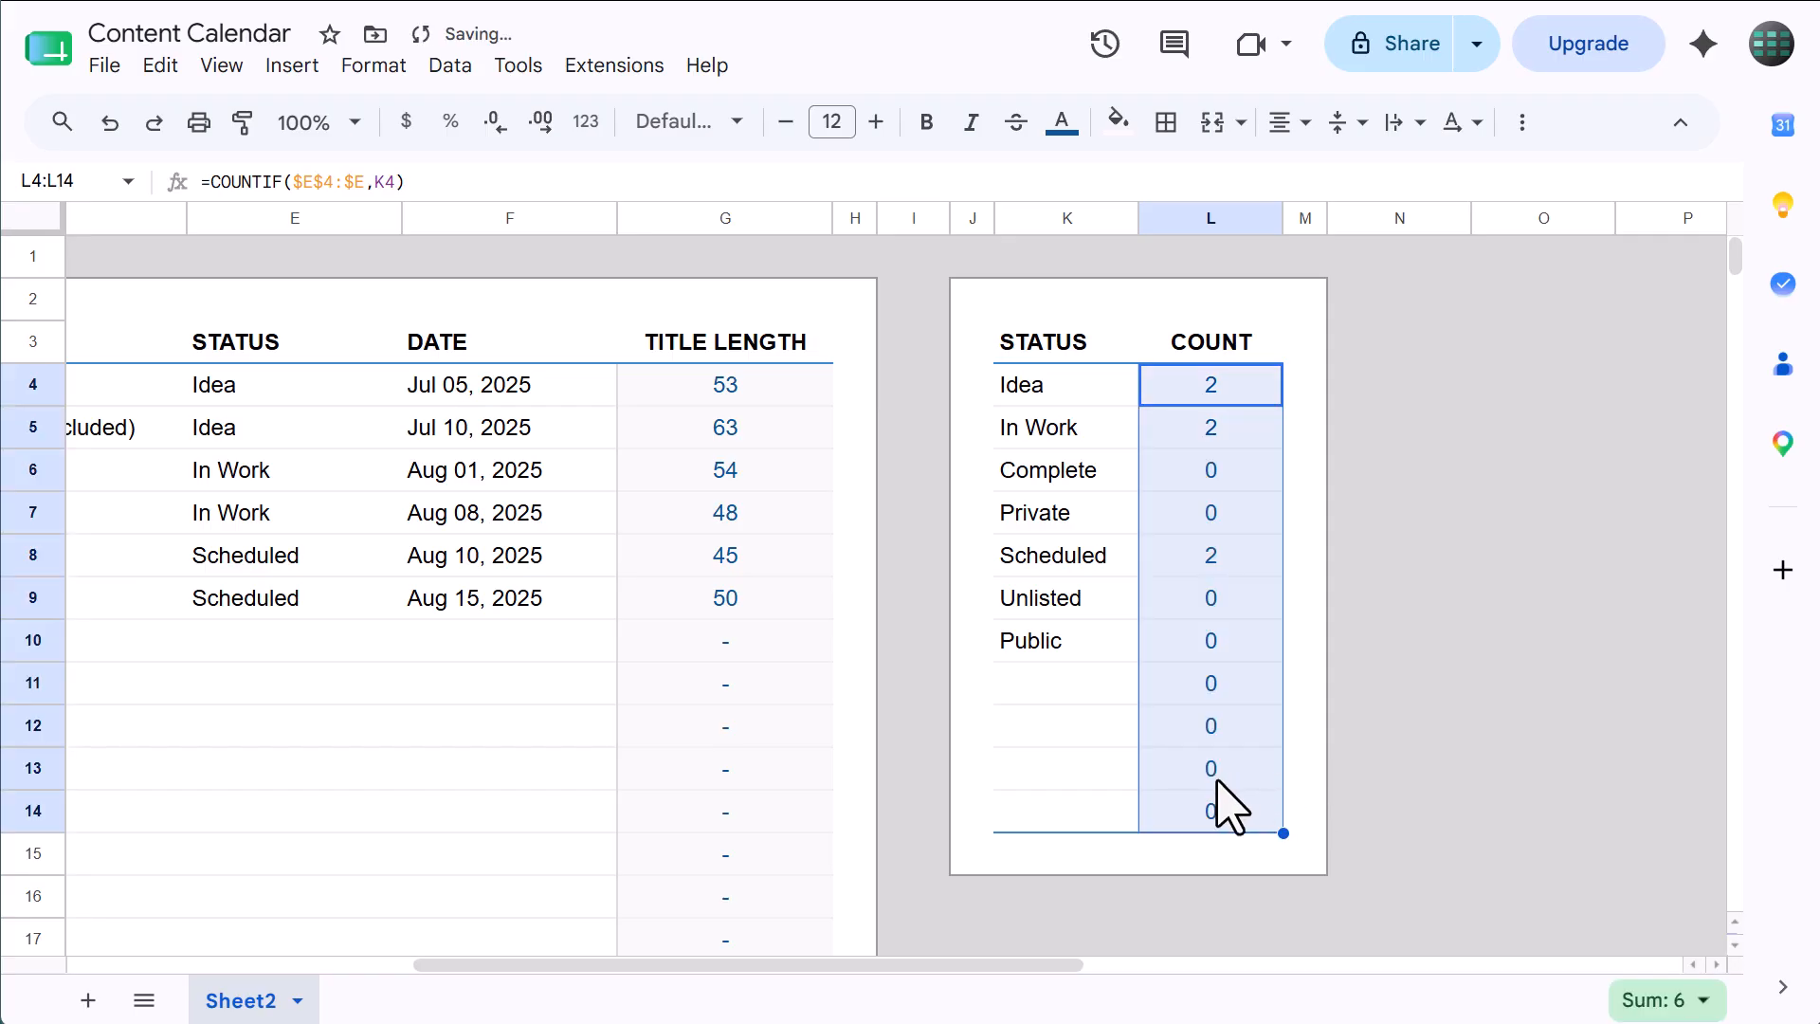
pyautogui.click(1190, 806)
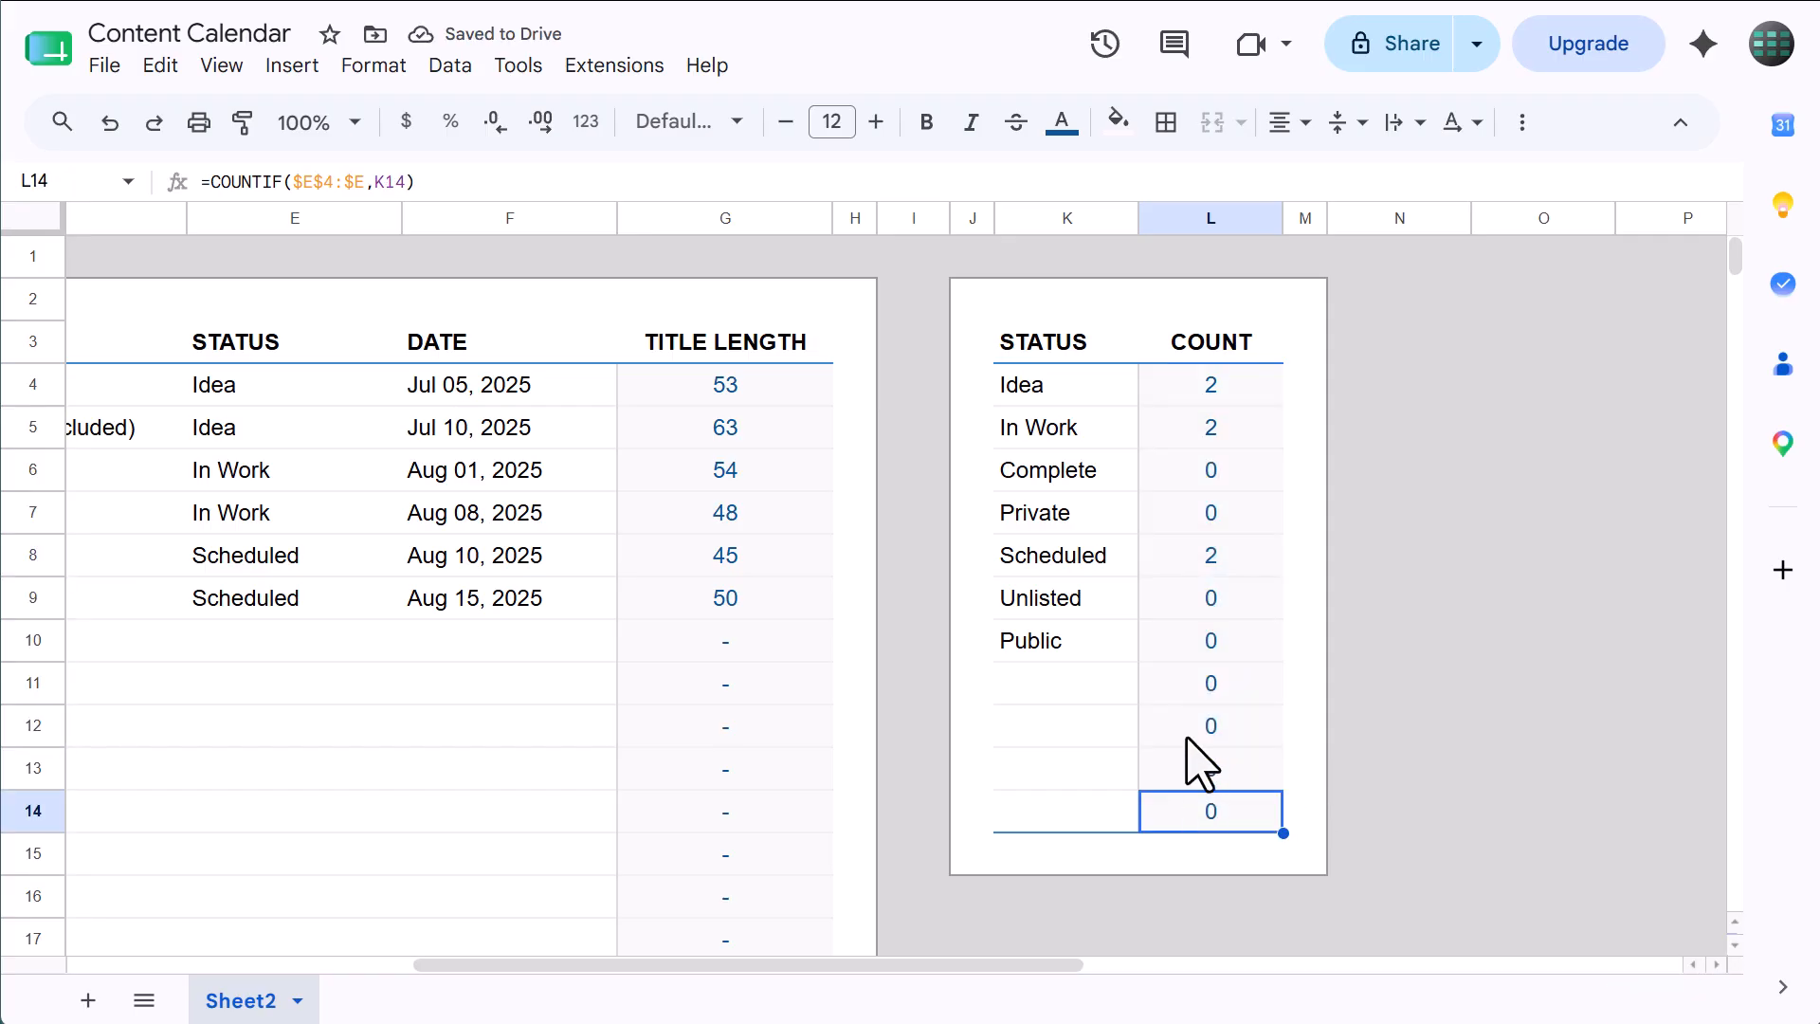
pyautogui.click(1196, 689)
pyautogui.click(1216, 640)
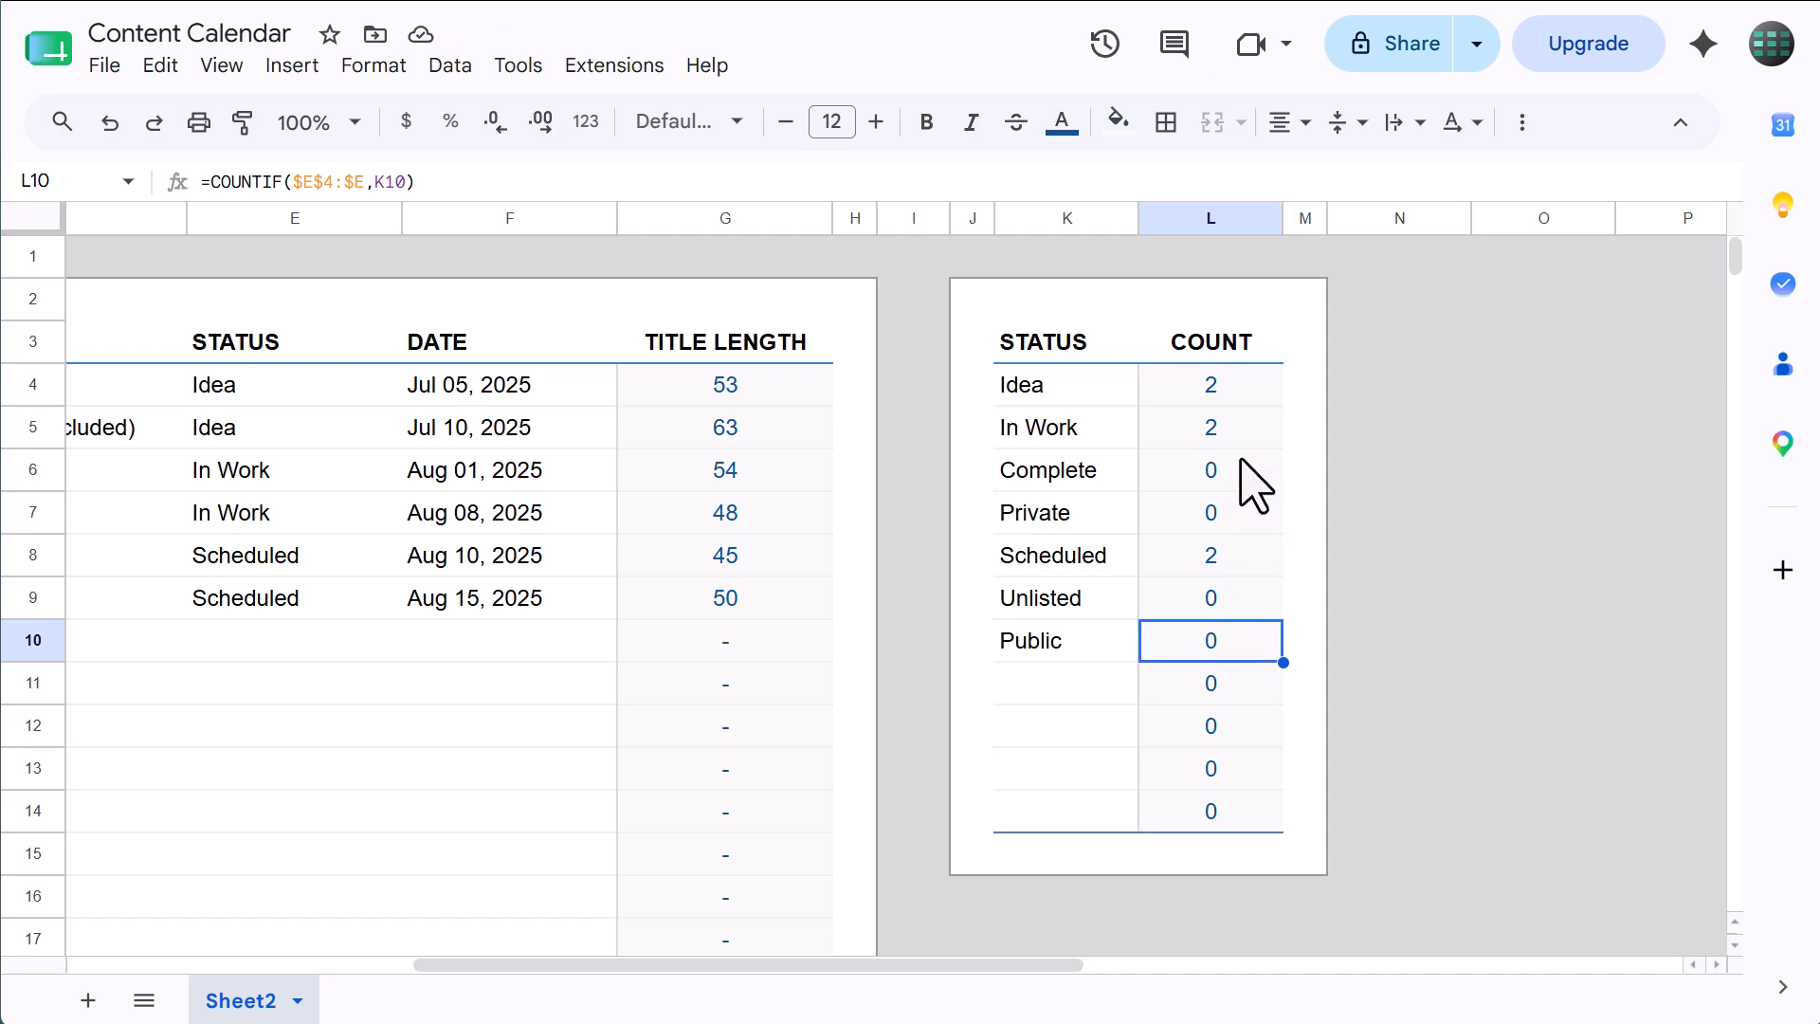
# - Apply the custom number format 0;-0;-;@ to the COUNT cells L4 to L14 of the summary table
pyautogui.moveTo(1244, 392); pyautogui.dragTo(1251, 807)
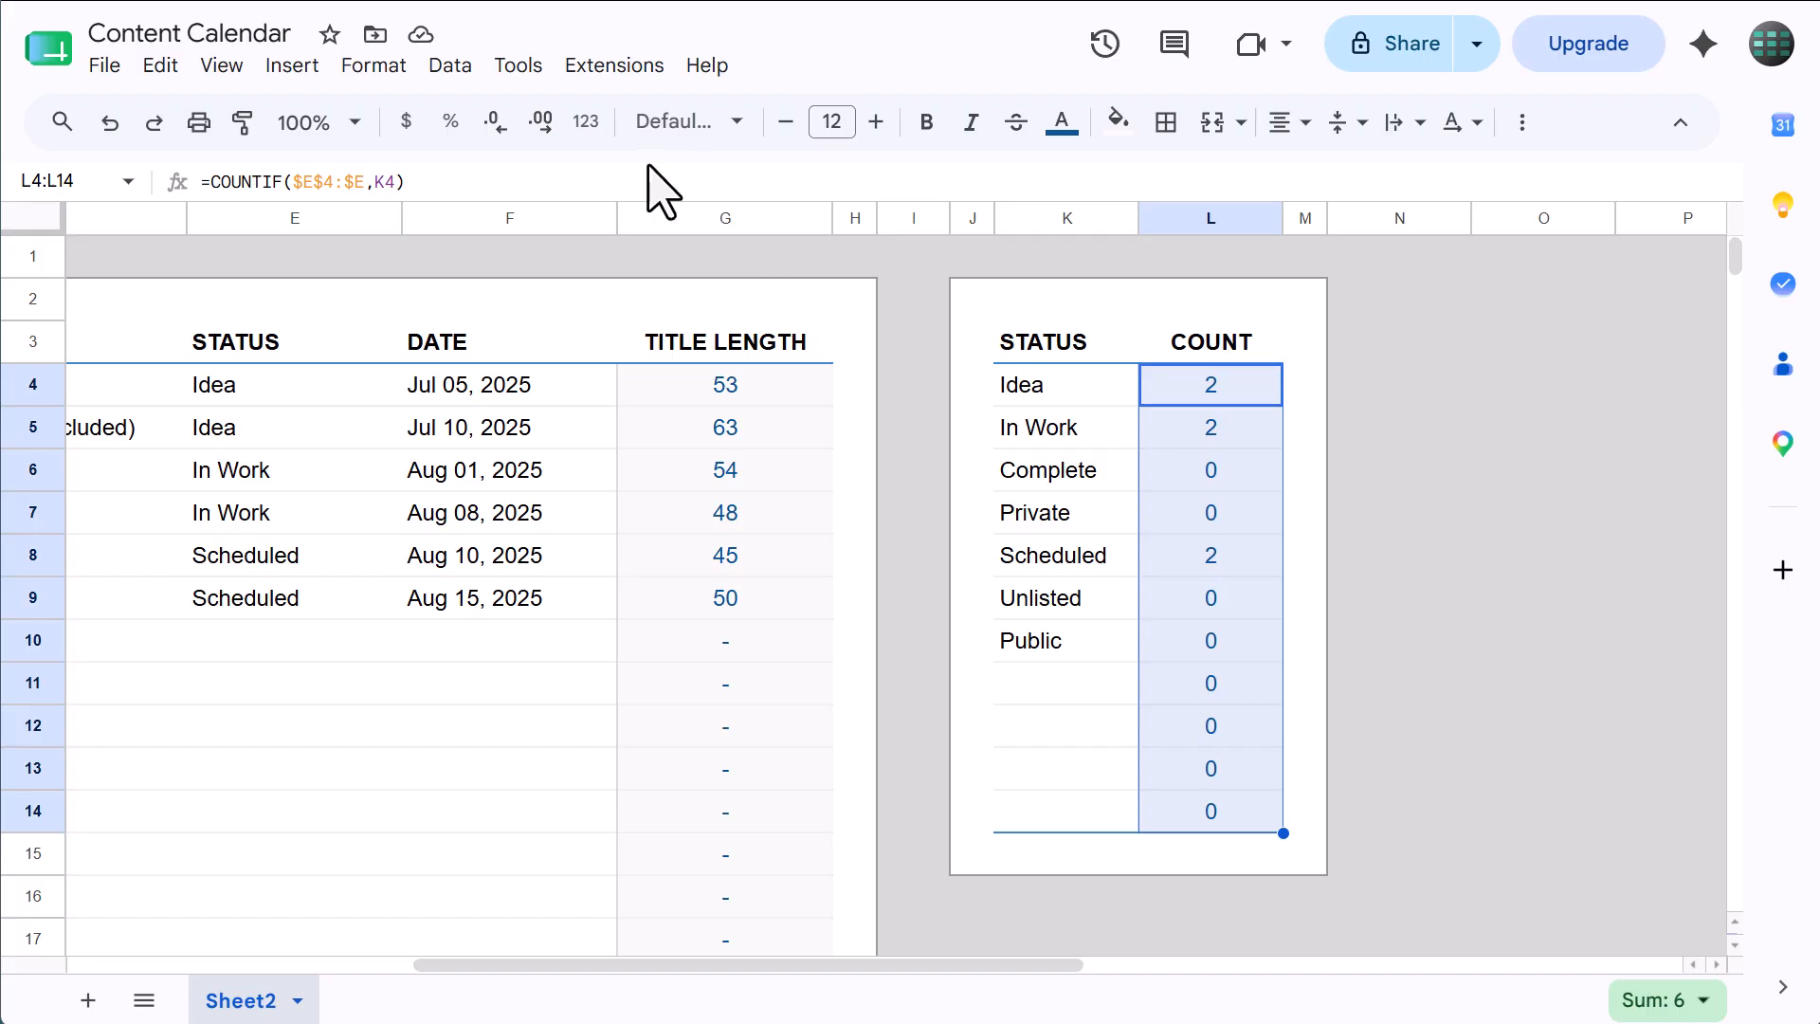
pyautogui.click(585, 123)
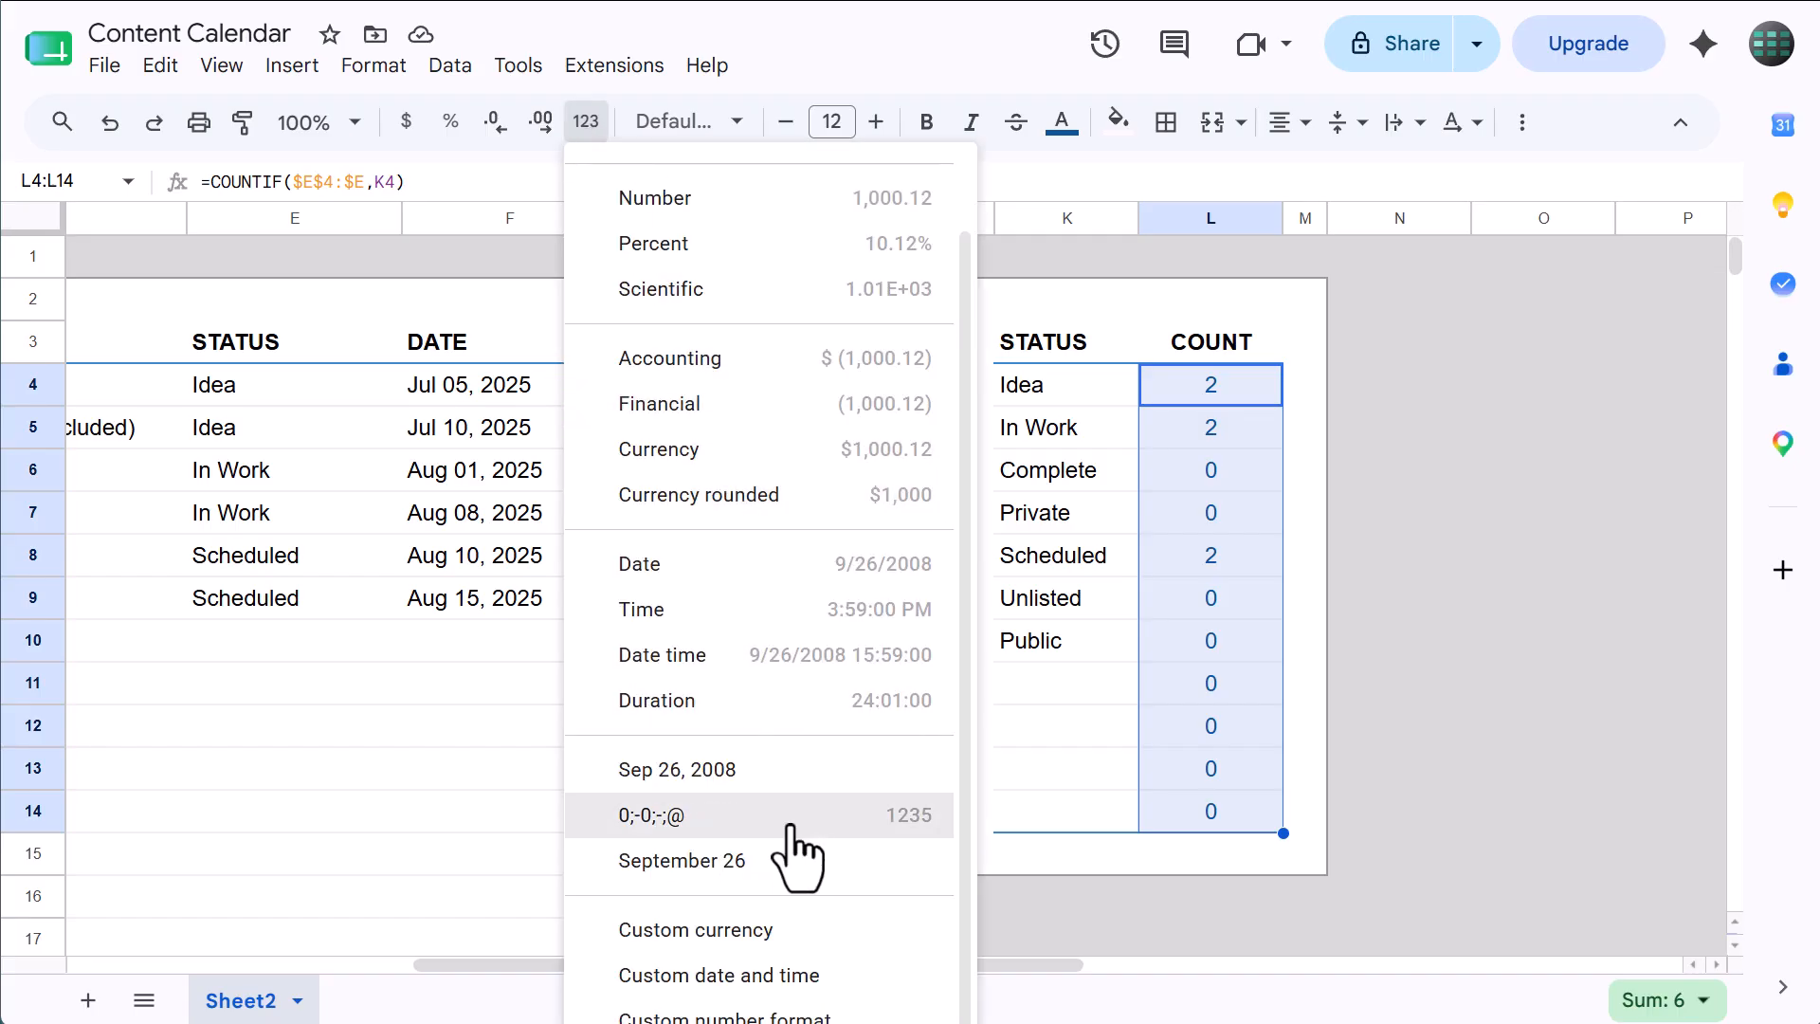
pyautogui.click(864, 1014)
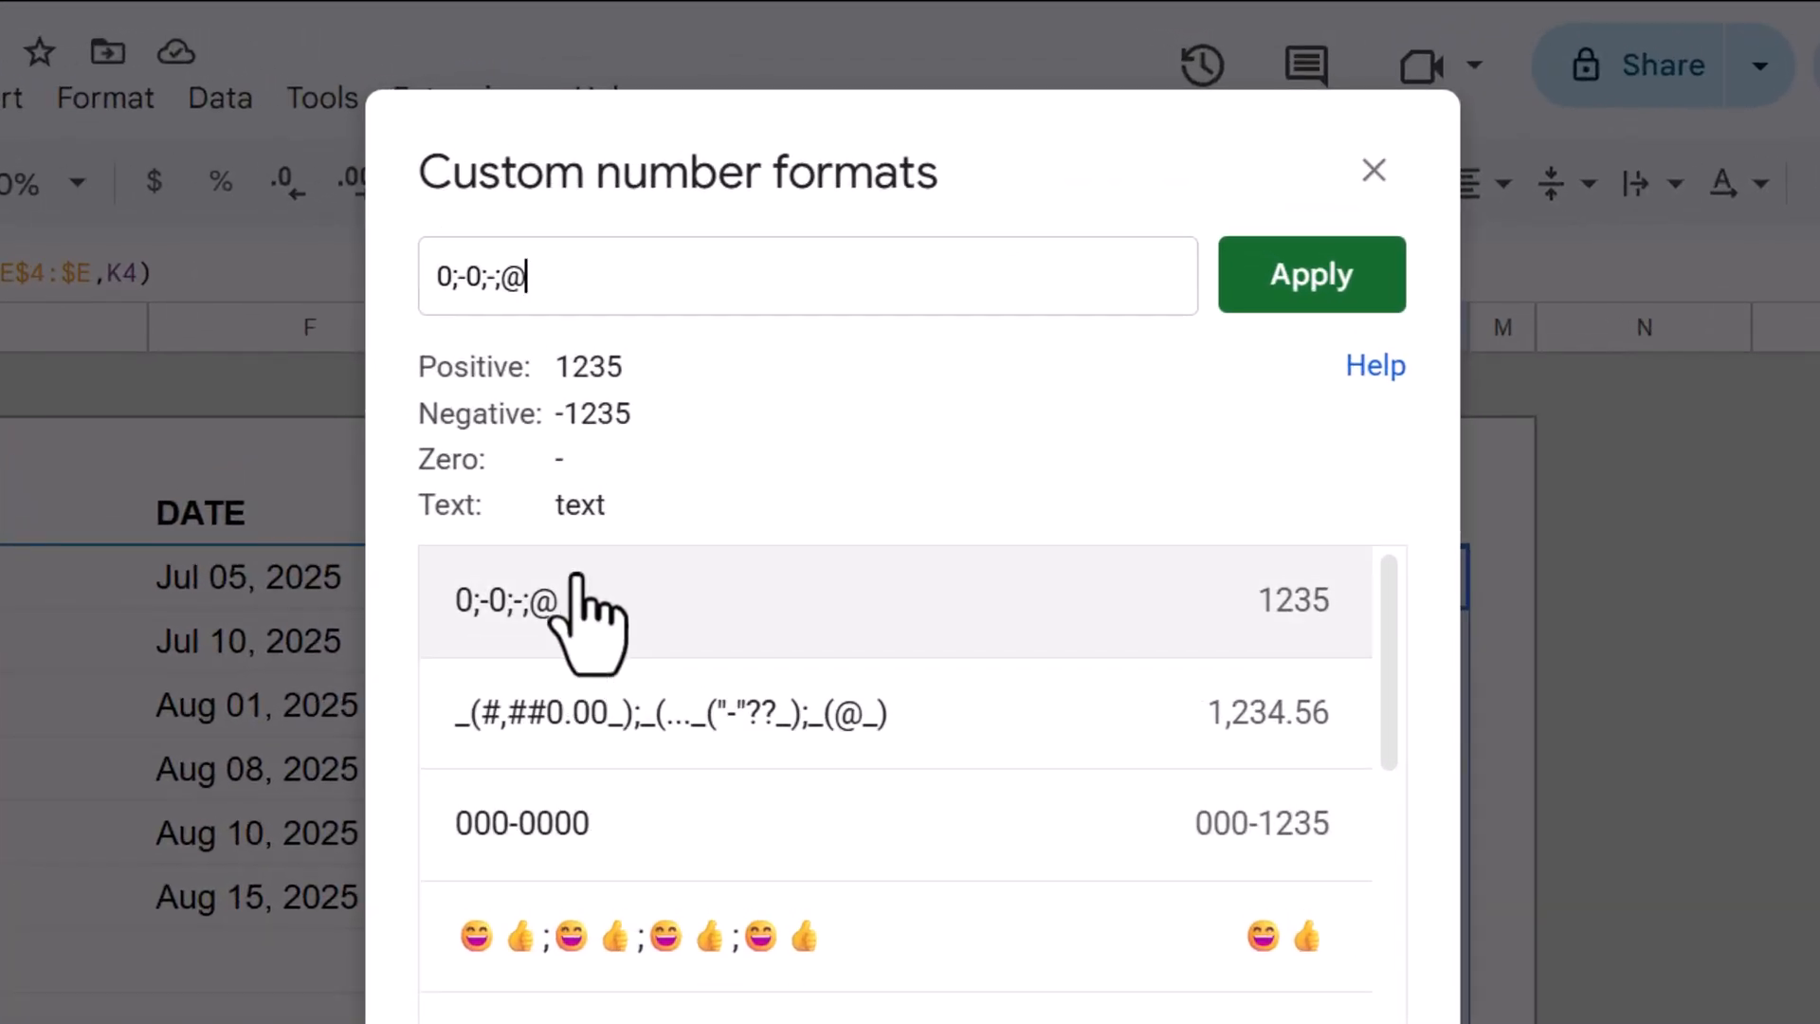
pyautogui.click(1249, 303)
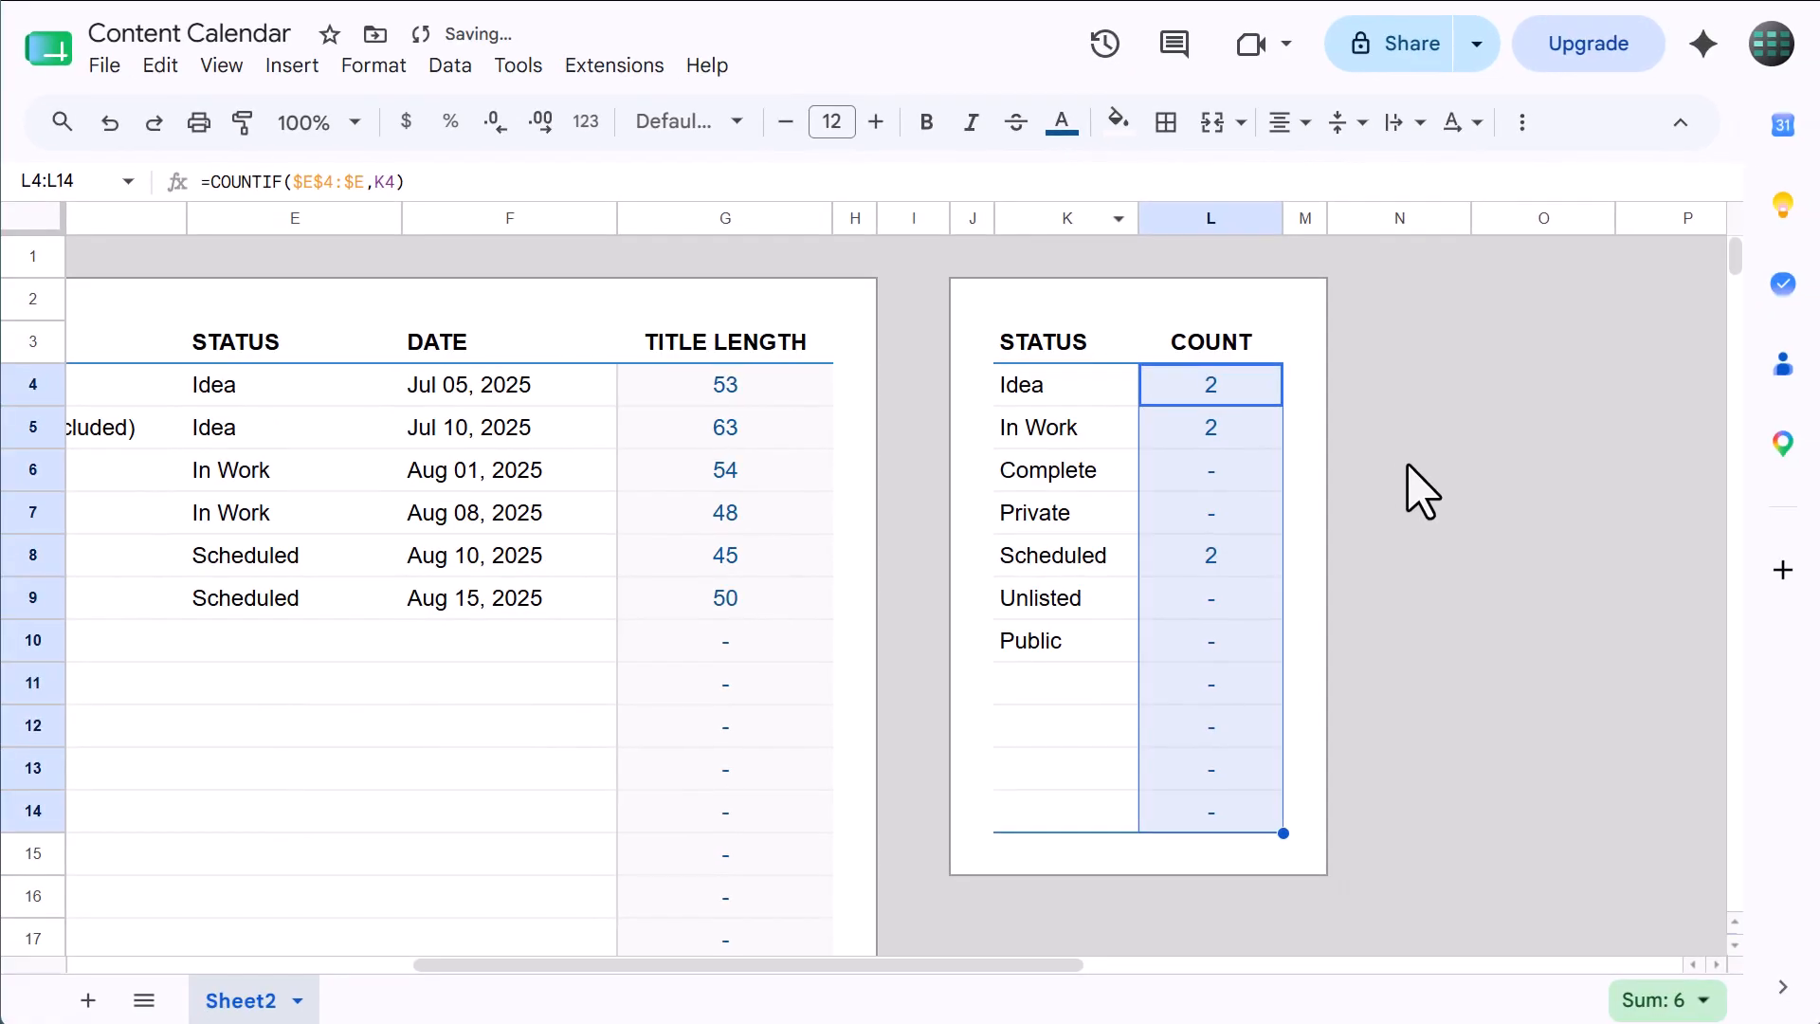
pyautogui.click(1437, 492)
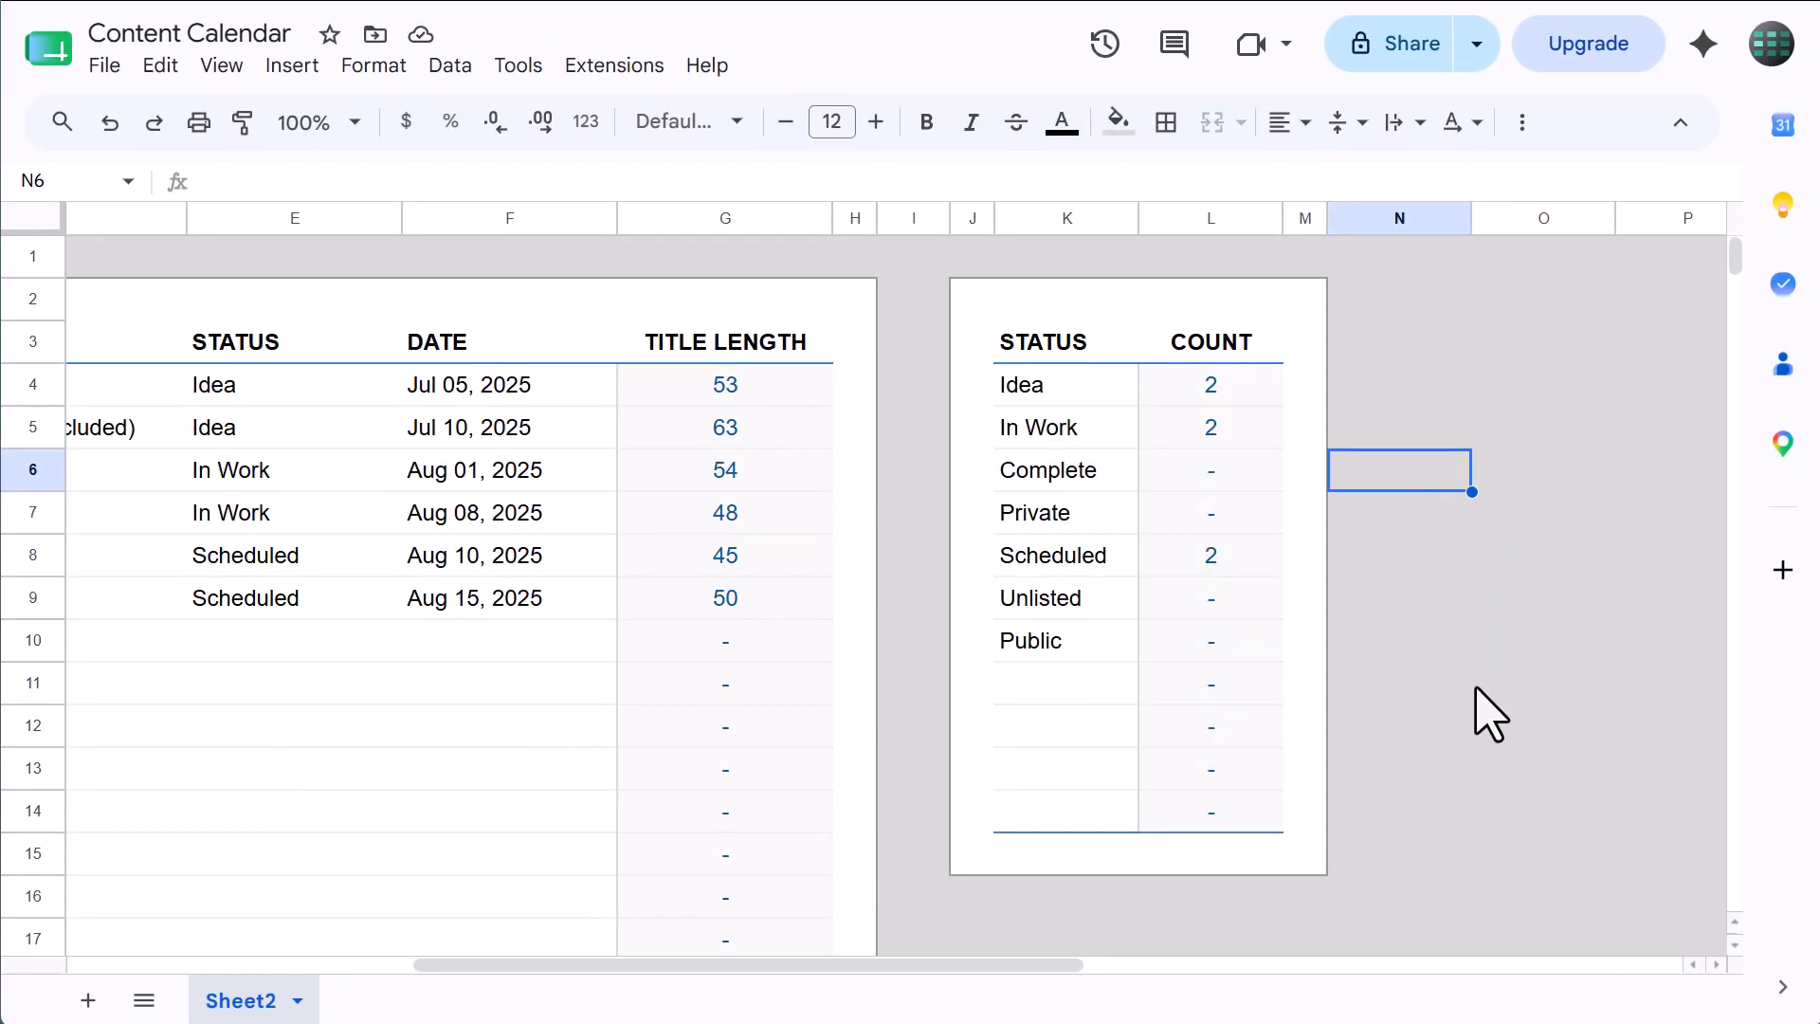
# - Set the sheet zoom to 75% so the main and summary tables fit in view together
pyautogui.hscroll(-10, 1483, 713)
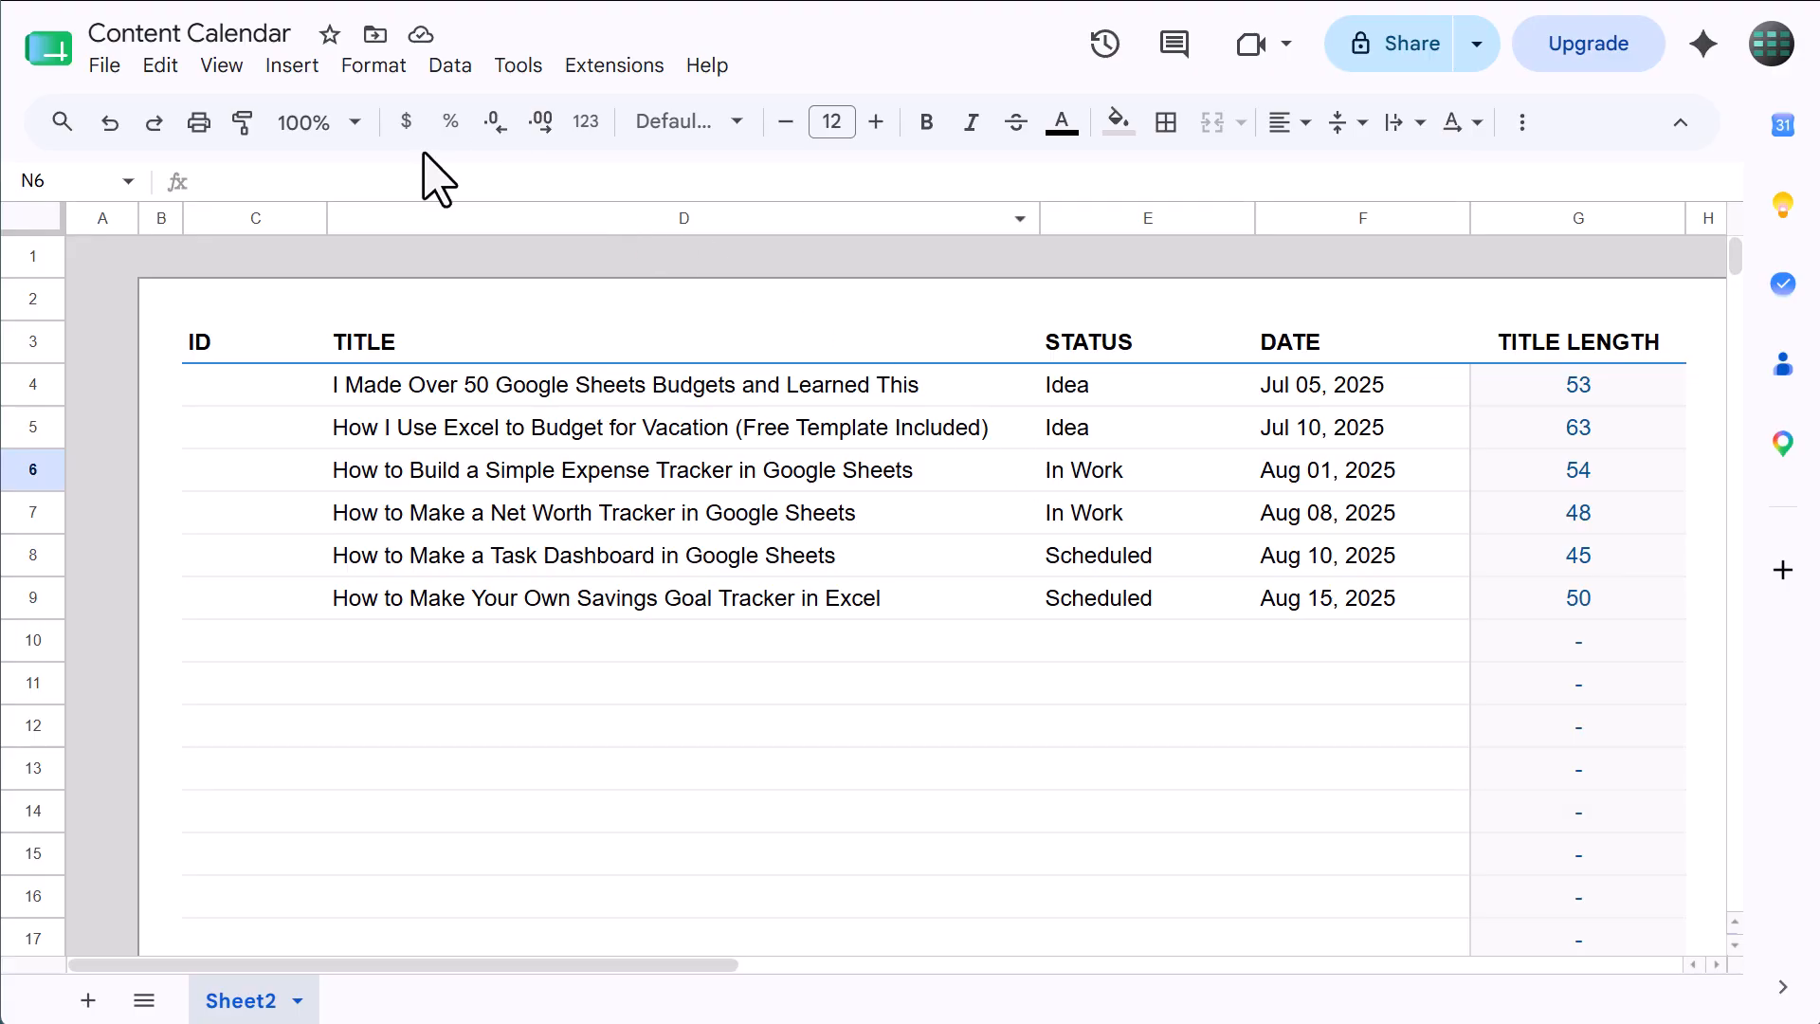
pyautogui.click(312, 121)
pyautogui.click(325, 224)
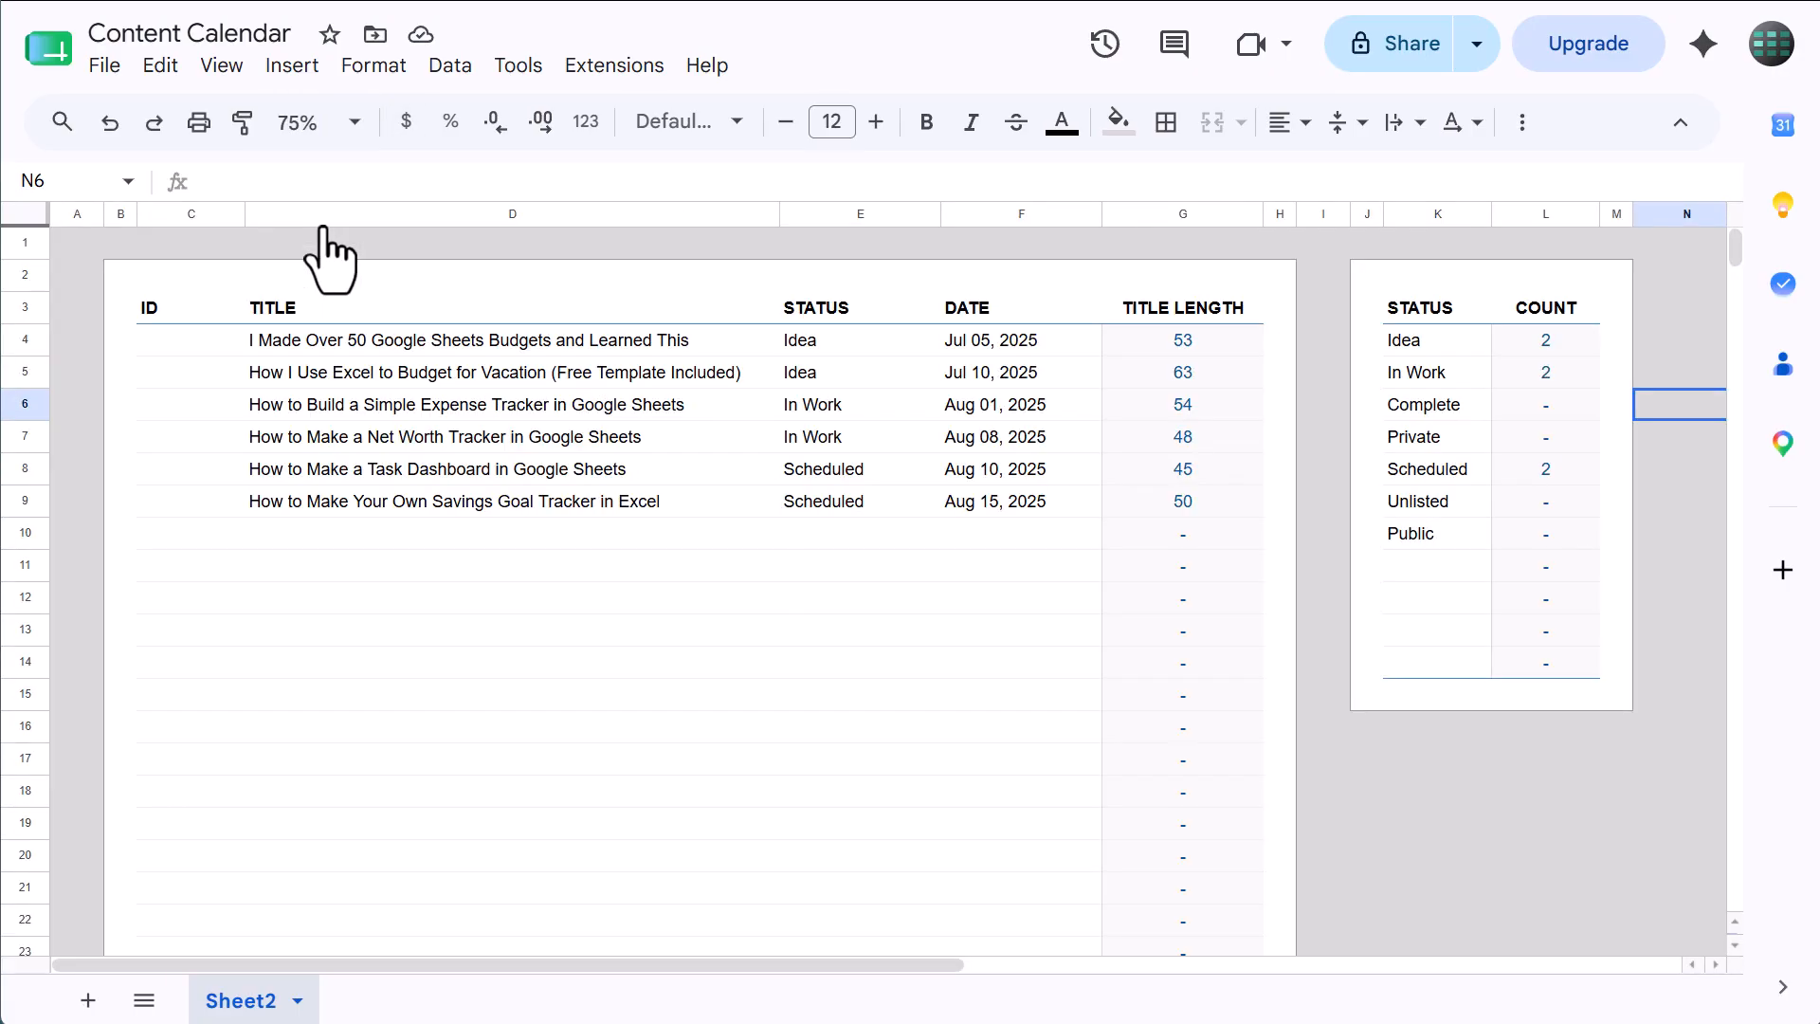
pyautogui.click(395, 567)
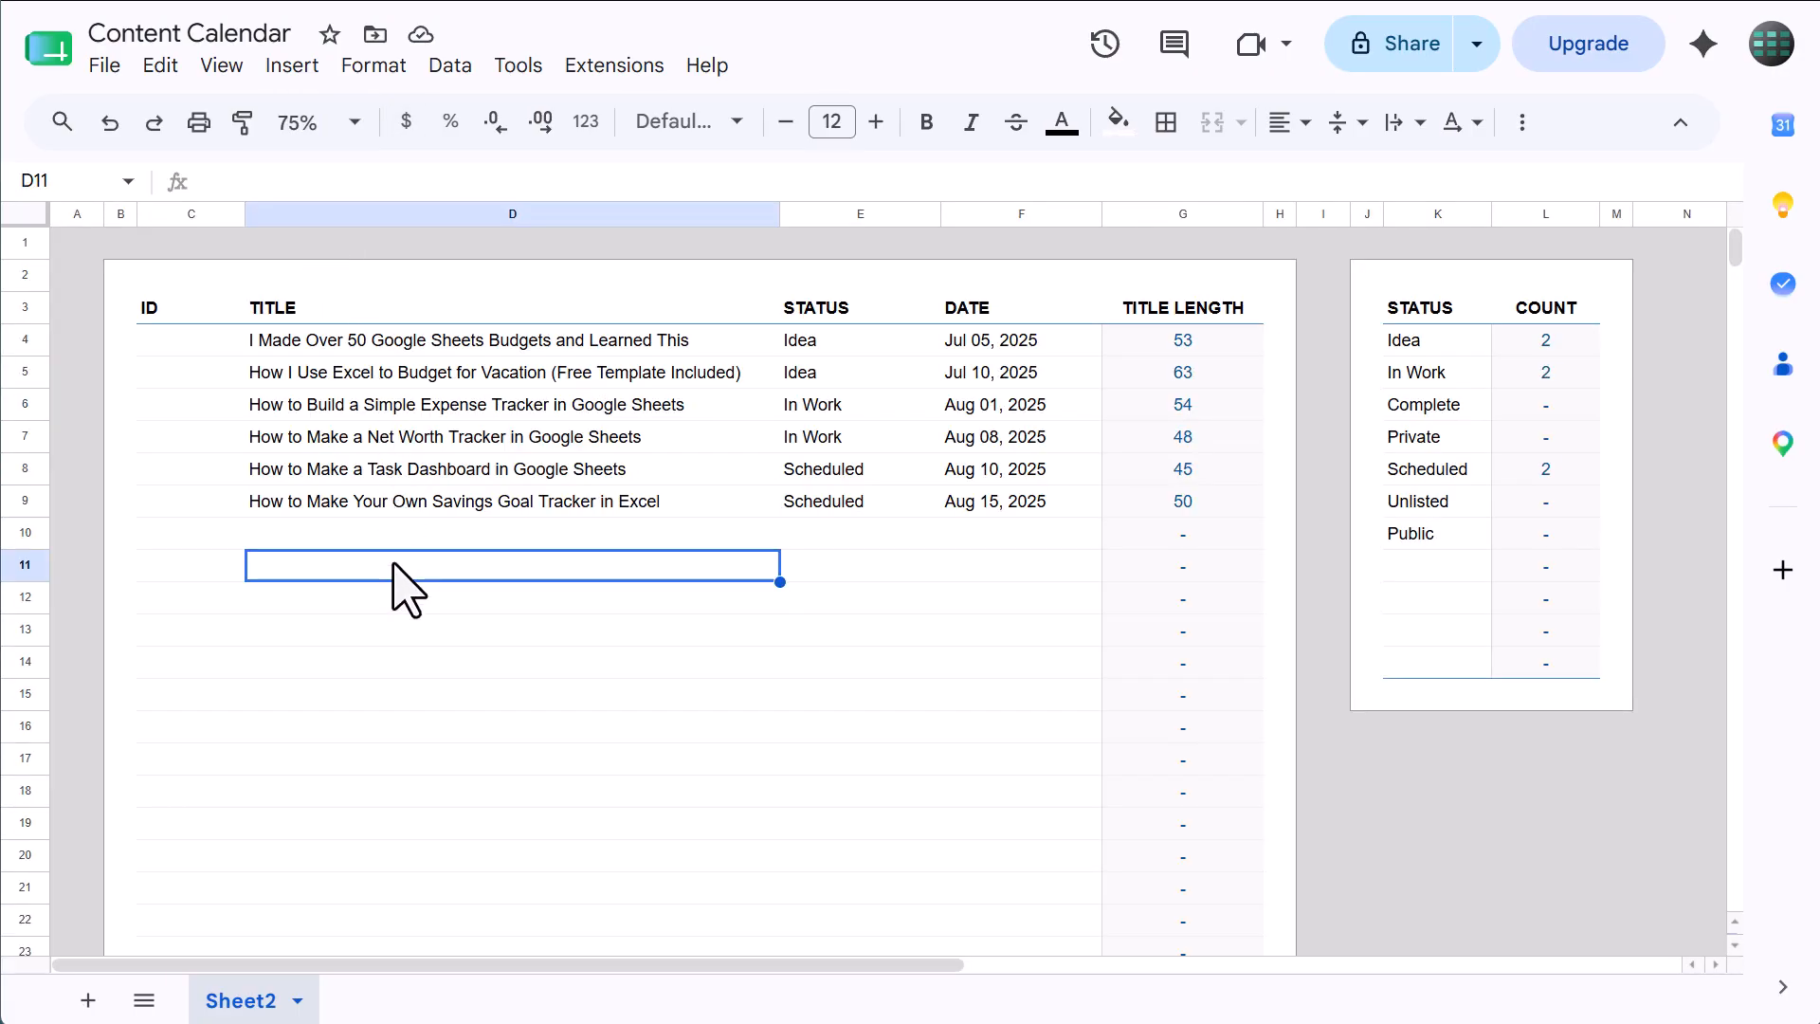